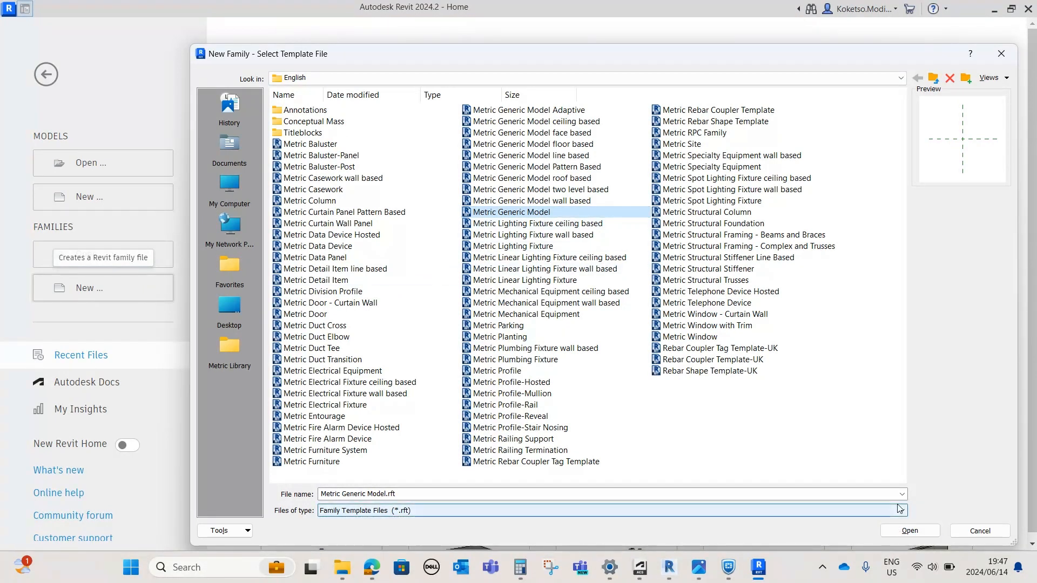
# Create a new family from the Metric Generic Model template.
pyautogui.click(911, 531)
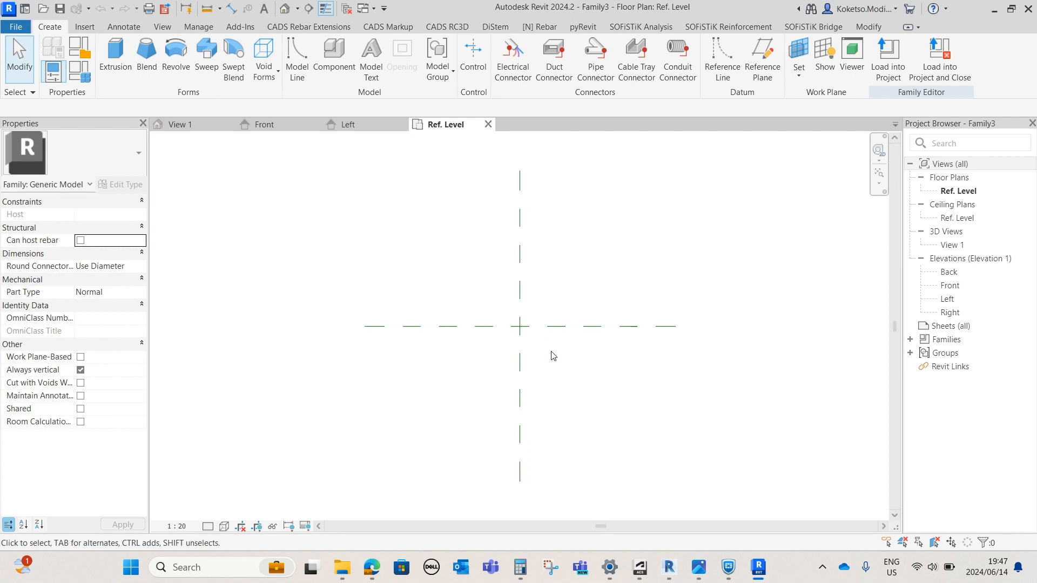
pyautogui.moveTo(528, 379); pyautogui.dragTo(509, 377, button='middle')
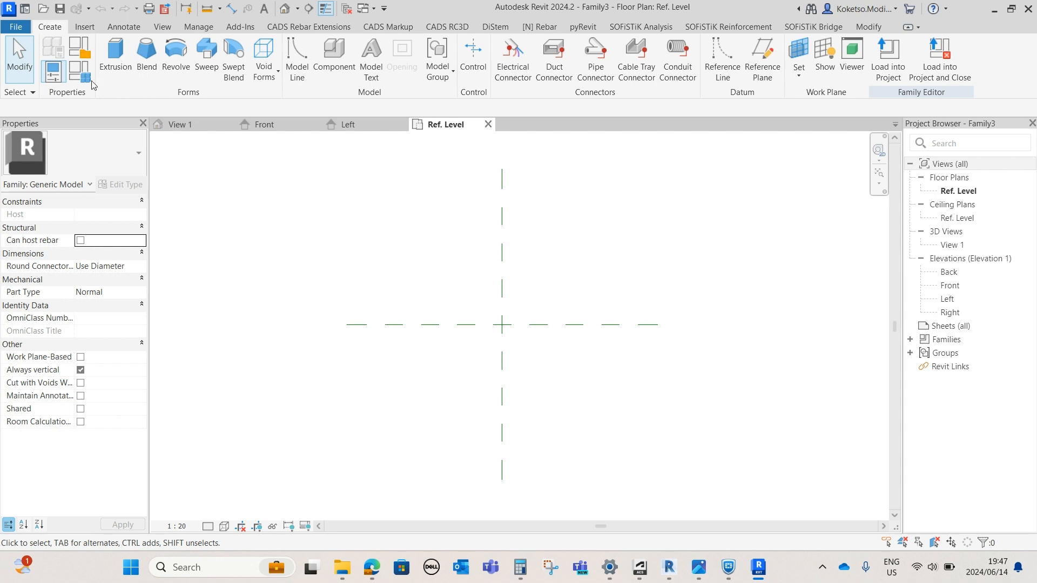
# Start an extrusion and sketch a rectangular profile about 1500 mm deep around the intersection of the reference planes.
pyautogui.click(115, 57)
pyautogui.click(544, 46)
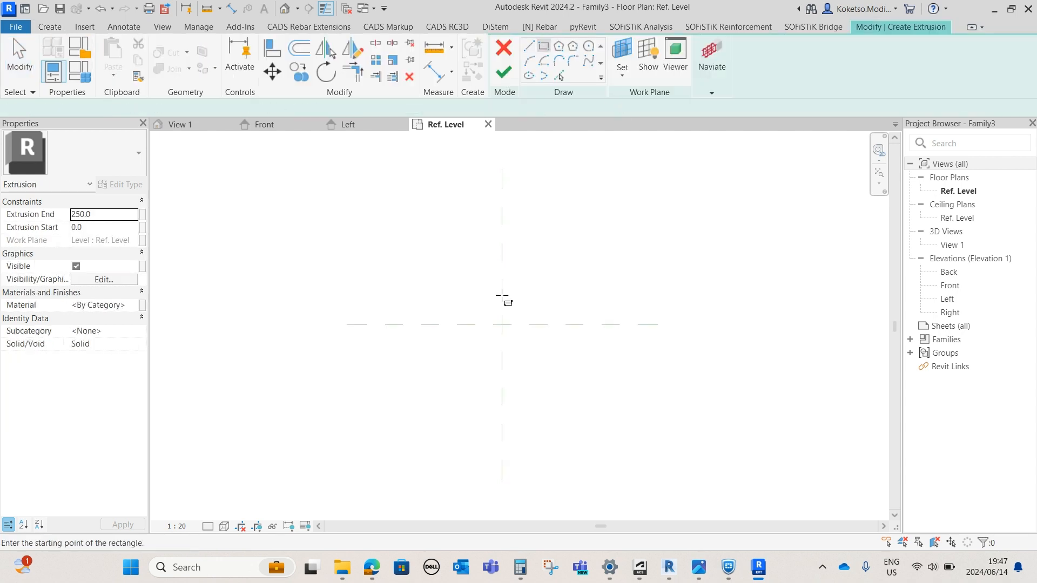
pyautogui.click(409, 277)
pyautogui.click(619, 393)
pyautogui.press('Escape')
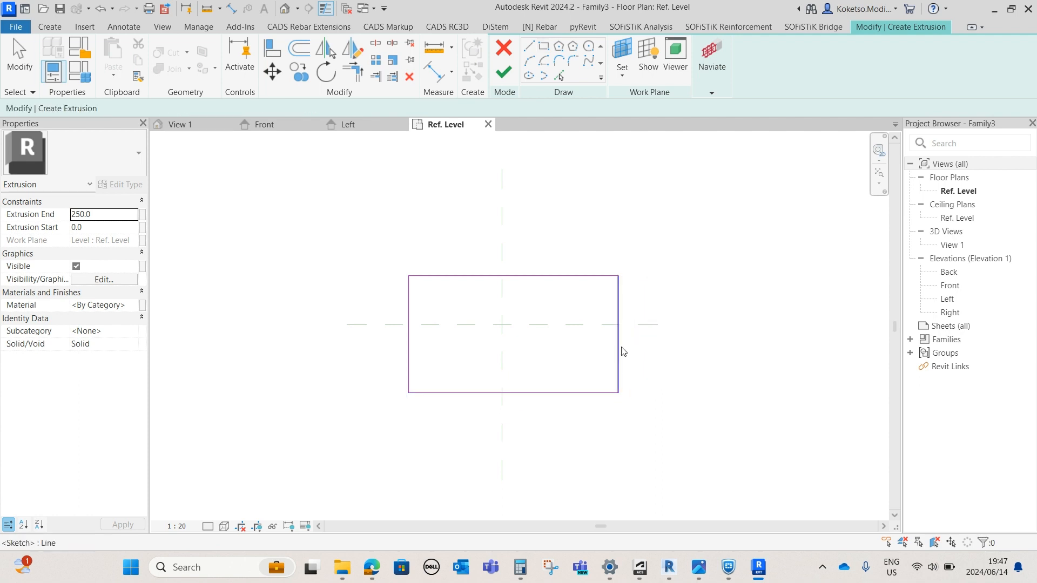
# Set the profile's right edge 300 mm from the vertical reference plane.
pyautogui.click(619, 349)
pyautogui.moveTo(412, 410); pyautogui.dragTo(503, 372)
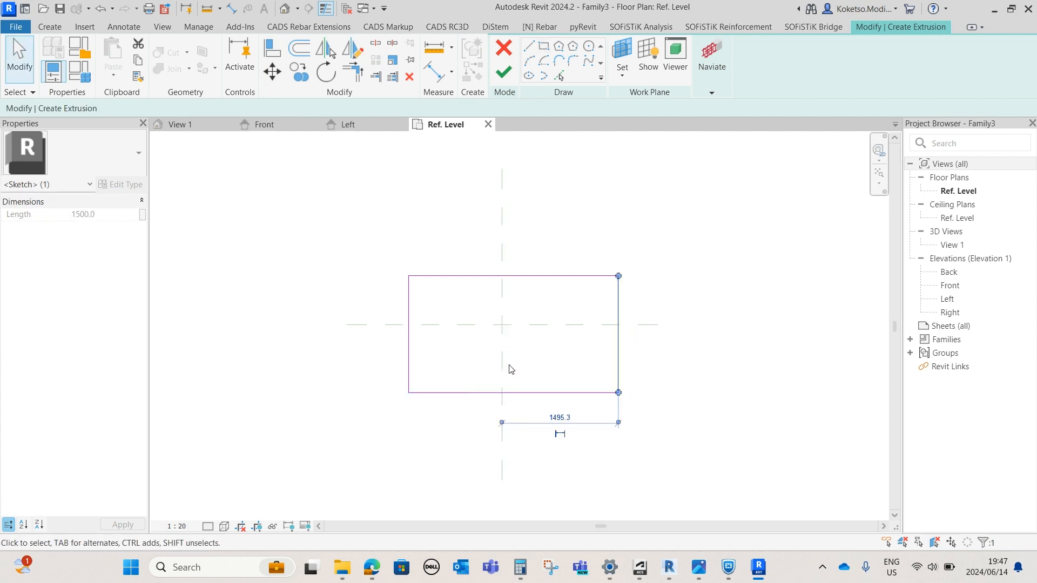
pyautogui.click(577, 418)
pyautogui.write('30')
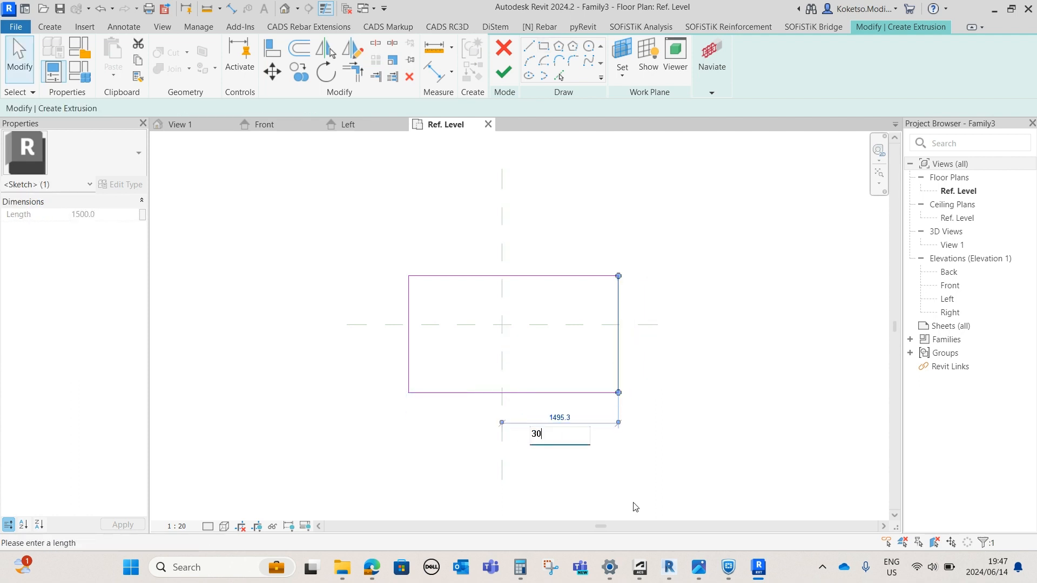
pyautogui.write('0')
pyautogui.press('Return')
# Set the profile's width to 600 mm by moving its left edge.
pyautogui.click(408, 346)
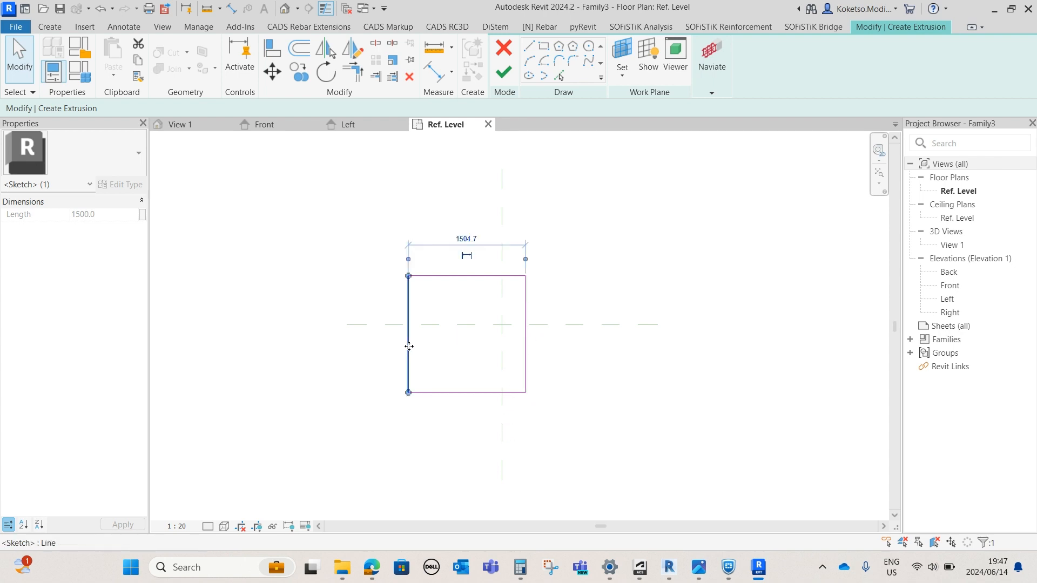
pyautogui.click(469, 238)
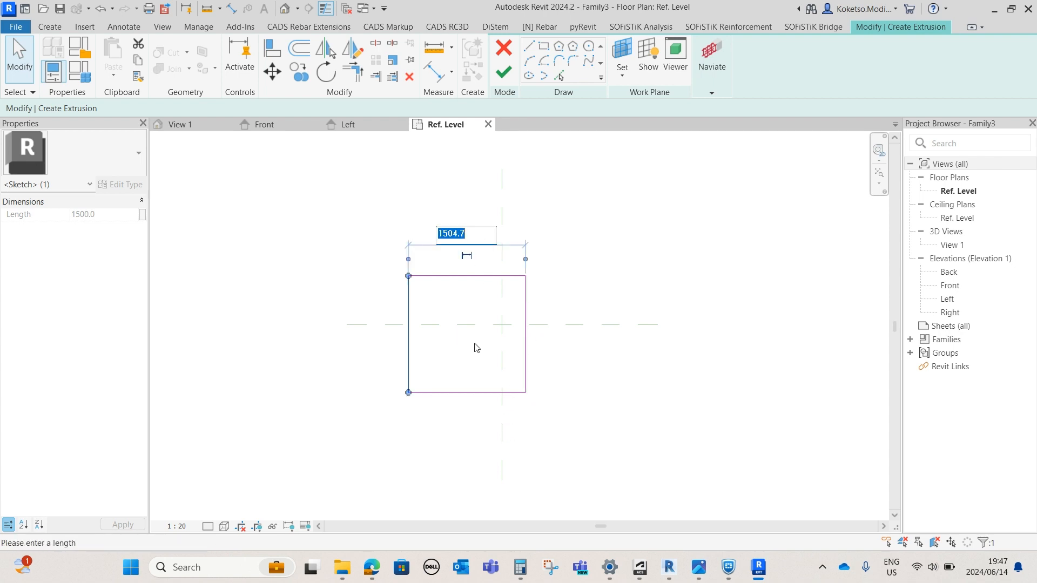
pyautogui.write('600')
pyautogui.press('Return')
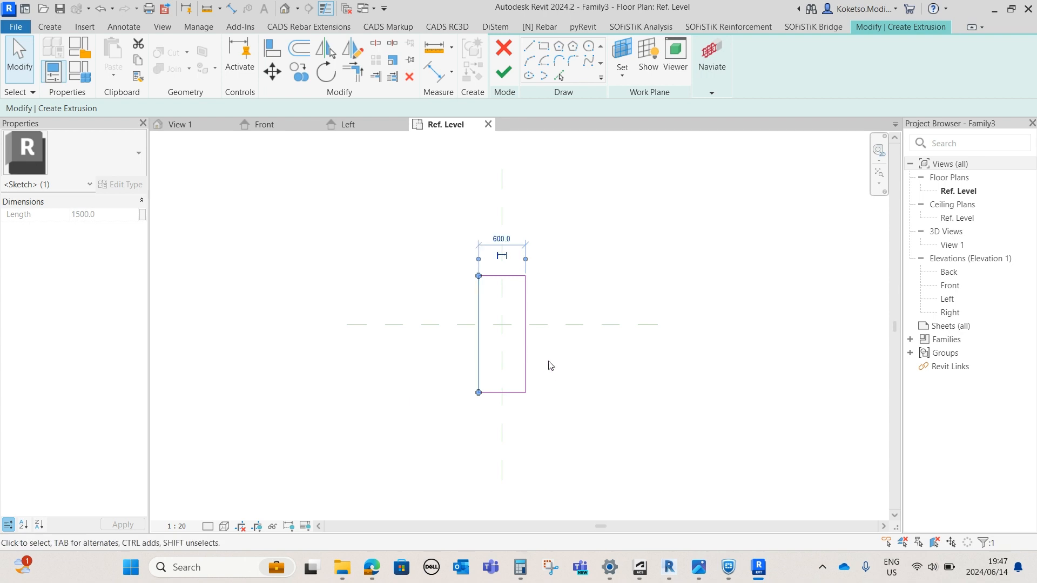
# Set the profile's upper edge 200 mm from the horizontal reference plane.
pyautogui.scroll(2, 563, 332)
pyautogui.moveTo(551, 421); pyautogui.dragTo(539, 317)
pyautogui.click(566, 282)
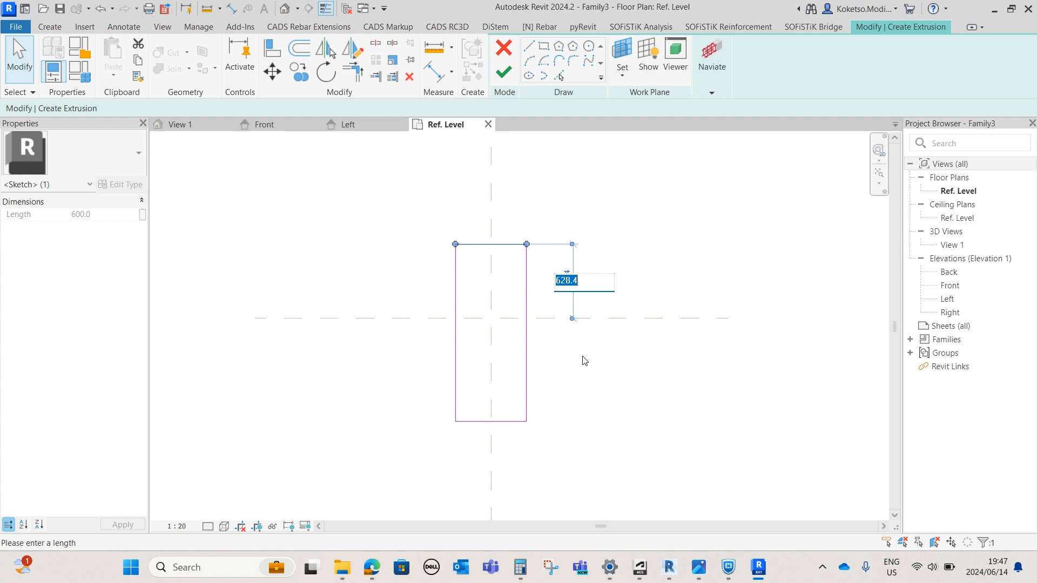
pyautogui.write('200')
pyautogui.press('Return')
# Set the profile's depth to 400 mm by moving its lower edge, and finish the extrusion sketch.
pyautogui.click(487, 421)
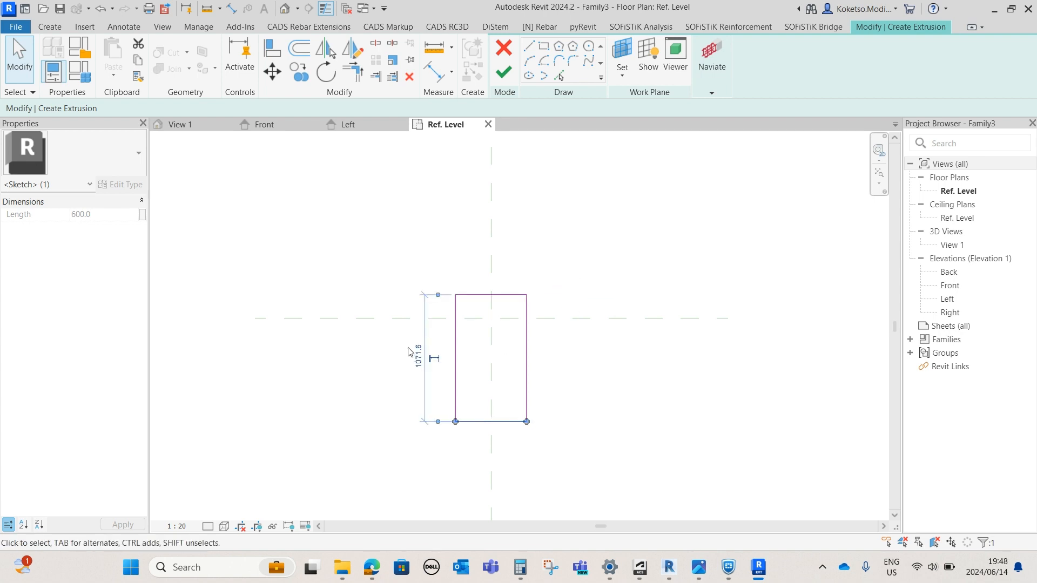
pyautogui.click(420, 354)
pyautogui.write('400')
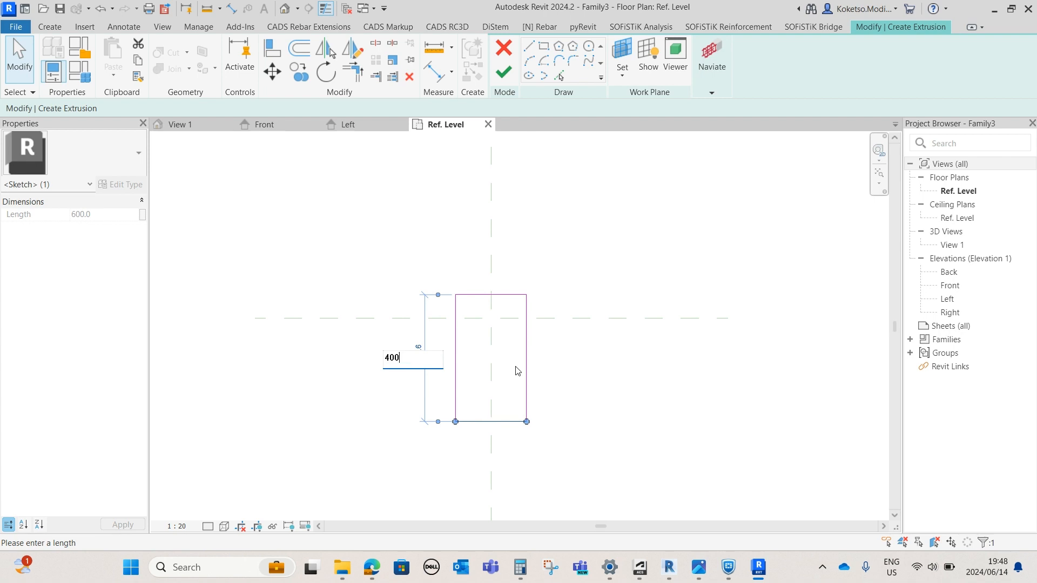
pyautogui.press('Return')
pyautogui.scroll(4, 516, 296)
pyautogui.press('Escape')
pyautogui.click(503, 72)
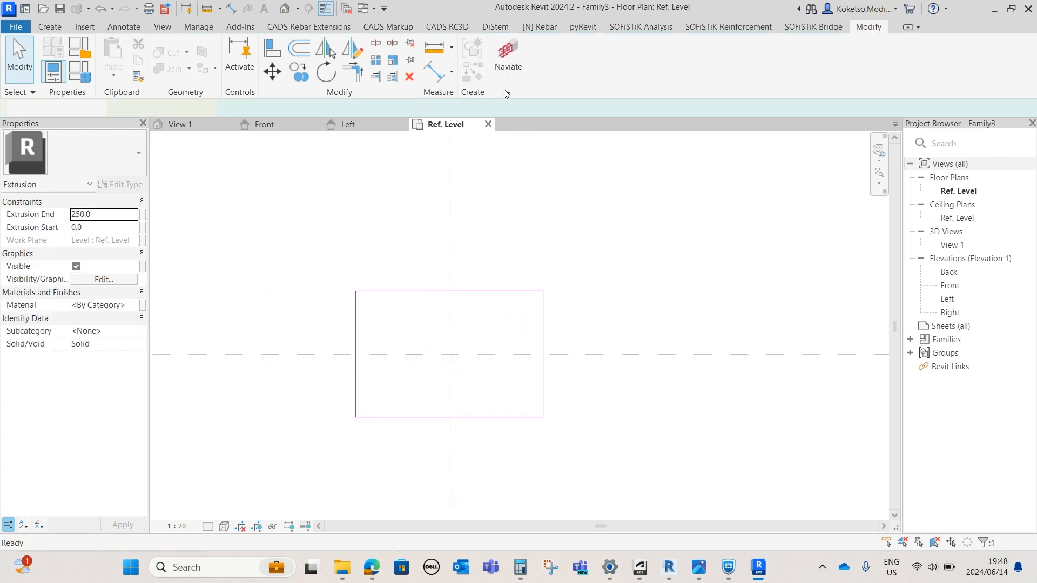
# Open the Front elevation and fit the extrusion in the view.
pyautogui.doubleClick(951, 286)
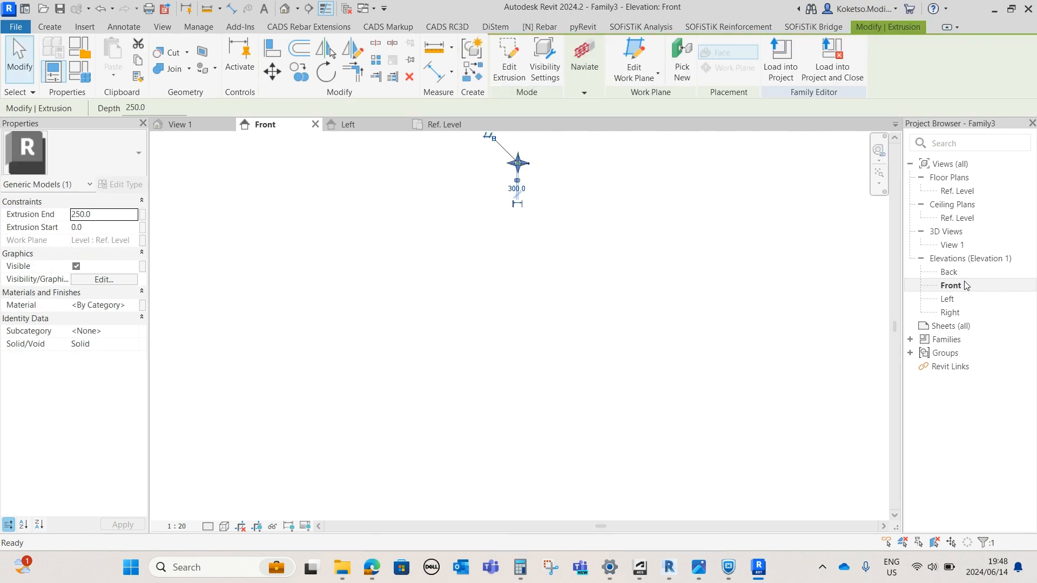
pyautogui.scroll(3, 562, 139)
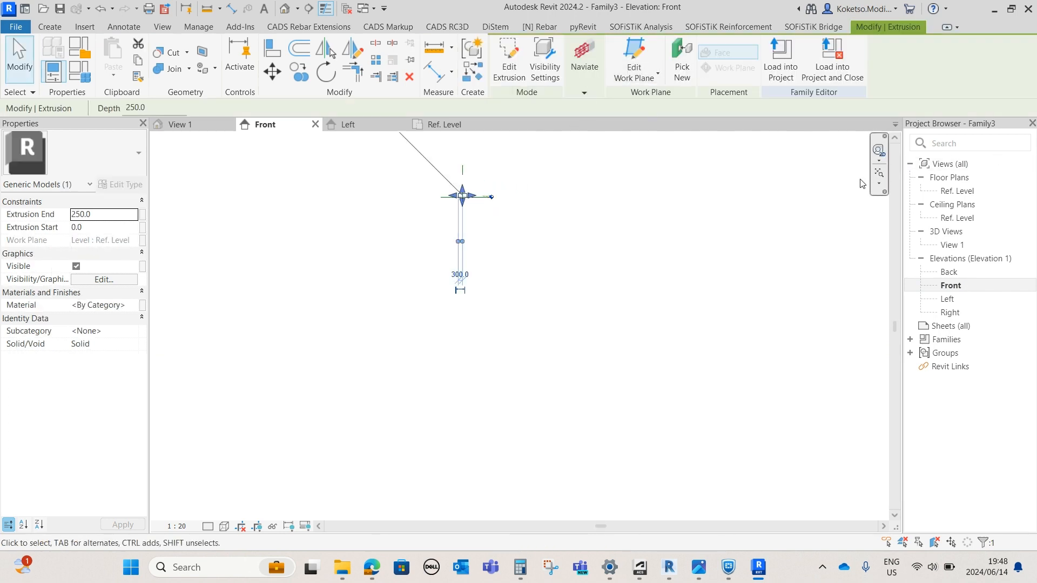
pyautogui.click(878, 174)
pyautogui.scroll(7, 574, 308)
pyautogui.press('Escape')
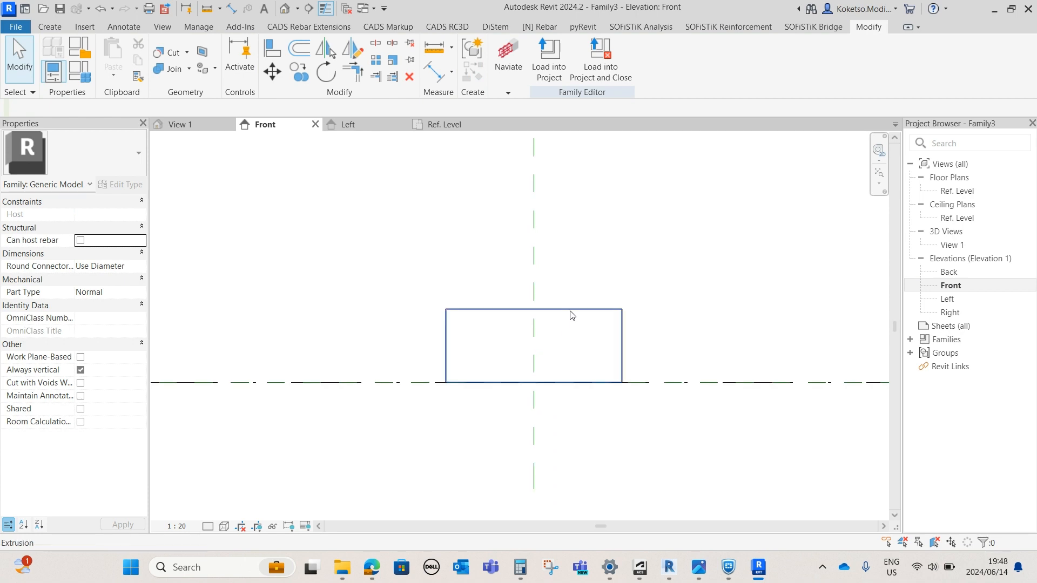
pyautogui.click(592, 357)
pyautogui.click(653, 345)
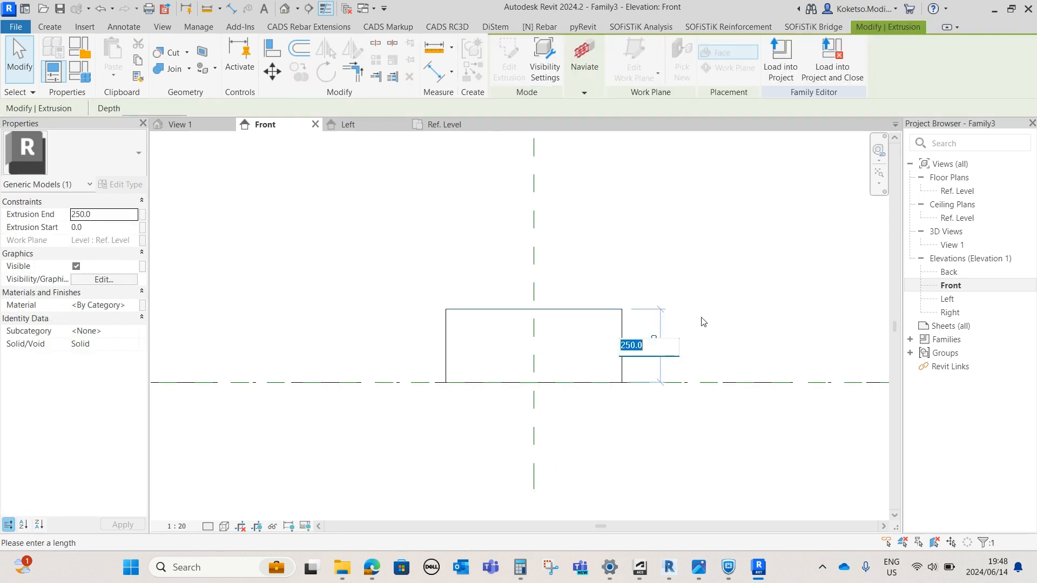
pyautogui.write('25')
pyautogui.press('Escape')
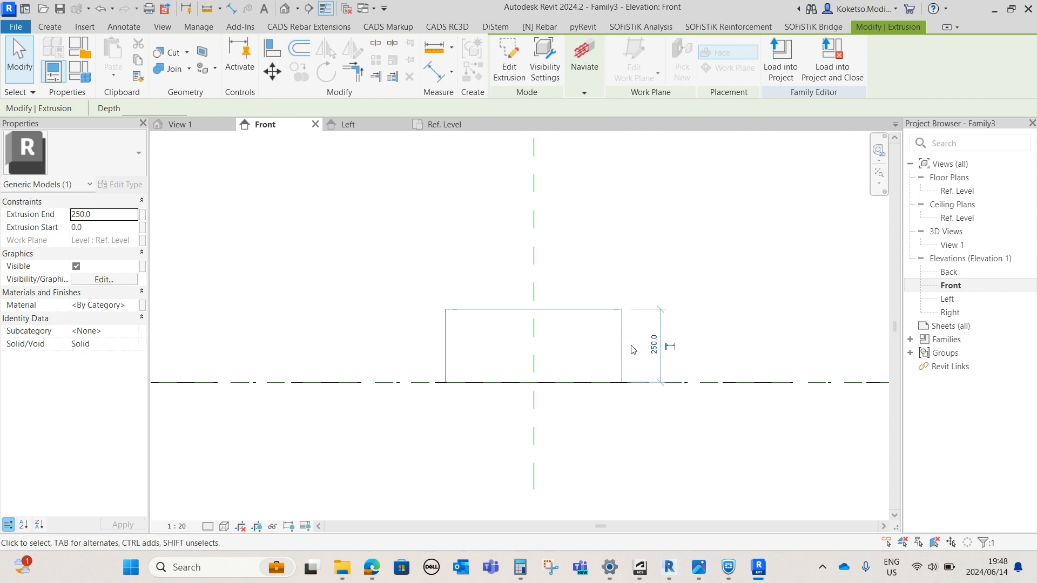
pyautogui.click(652, 346)
pyautogui.click(586, 313)
pyautogui.click(584, 328)
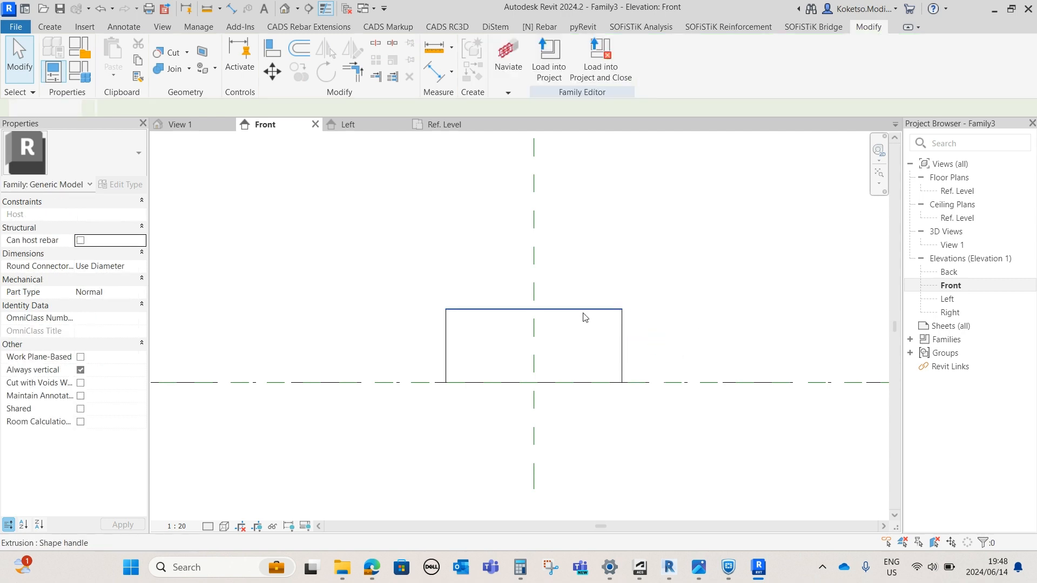
# Set the extrusion's height to 100 mm from its top face in the Front elevation.
pyautogui.click(581, 309)
pyautogui.click(583, 322)
pyautogui.click(583, 317)
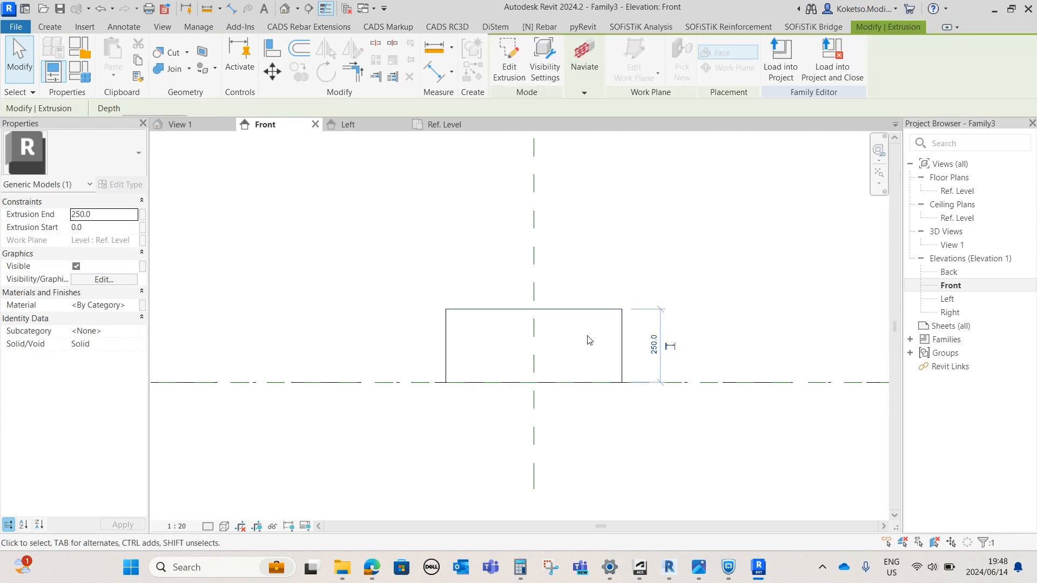
pyautogui.click(653, 346)
pyautogui.write('100')
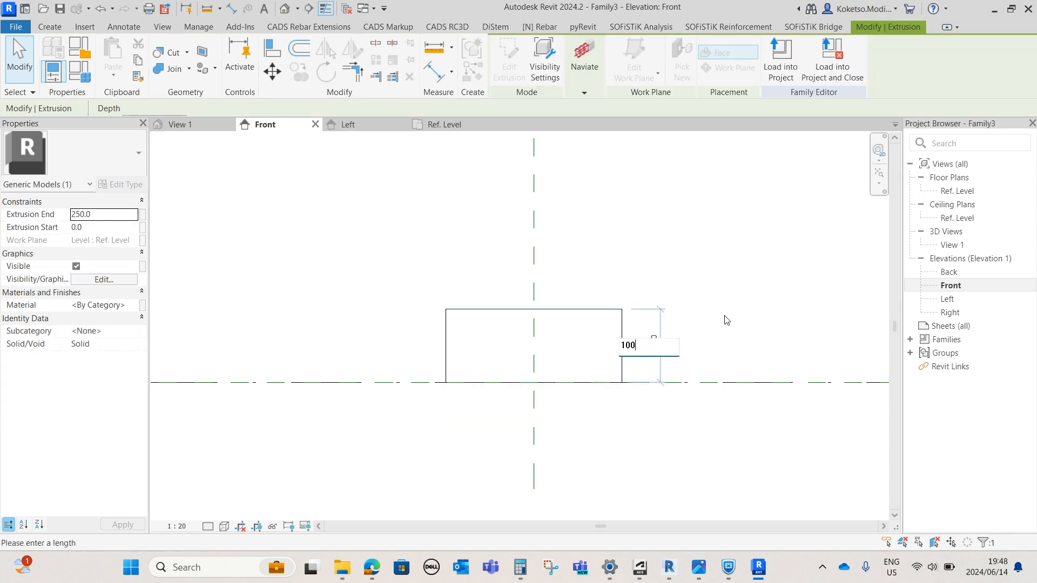
pyautogui.press('Return')
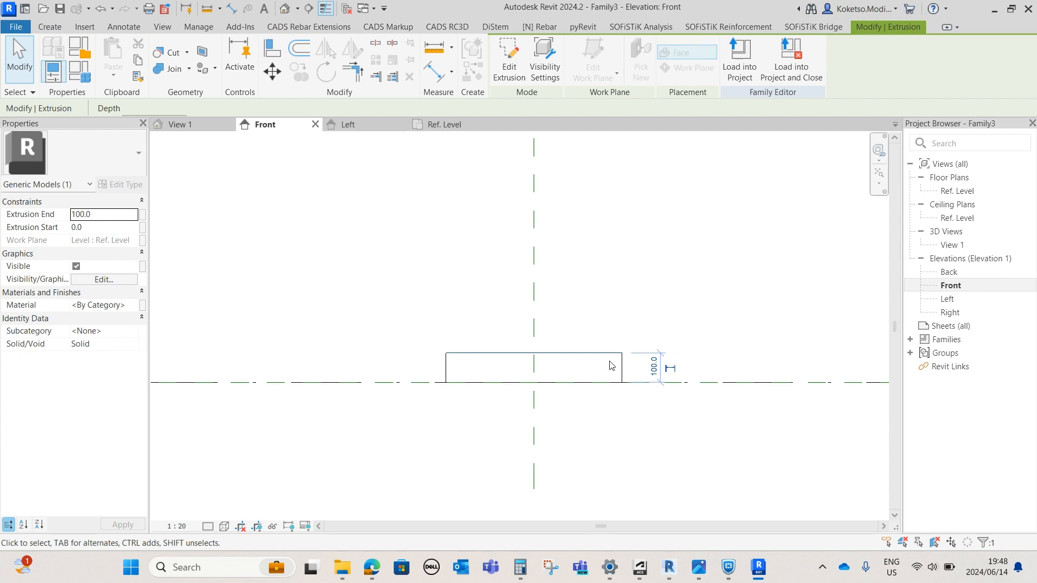
pyautogui.click(650, 371)
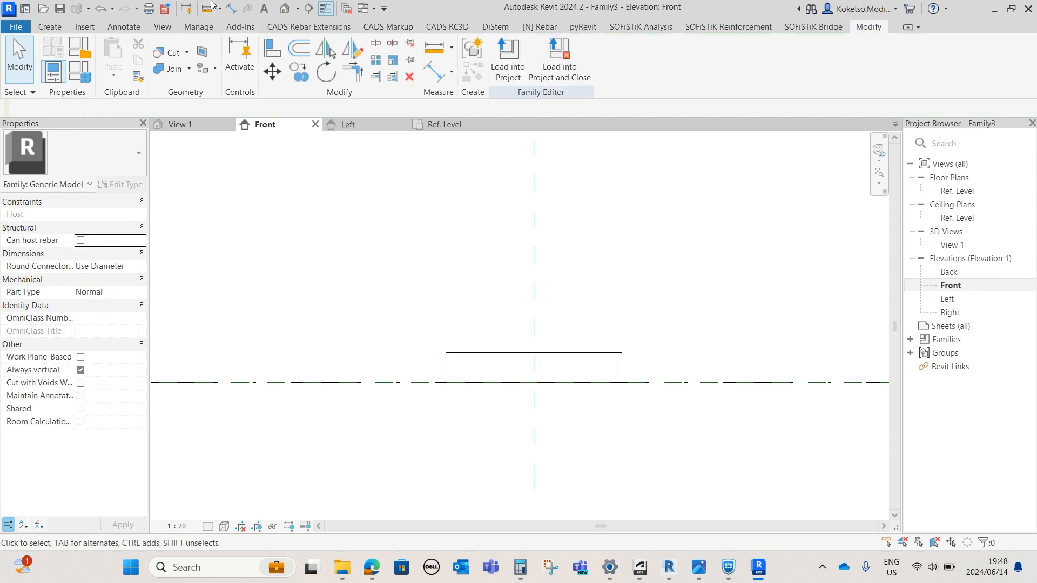
# Open the default 3D view and show the block from its front left corner.
pyautogui.click(286, 8)
pyautogui.keyDown('shift'); pyautogui.moveTo(600, 331); pyautogui.dragTo(792, 283, button='middle'); pyautogui.keyUp('shift')
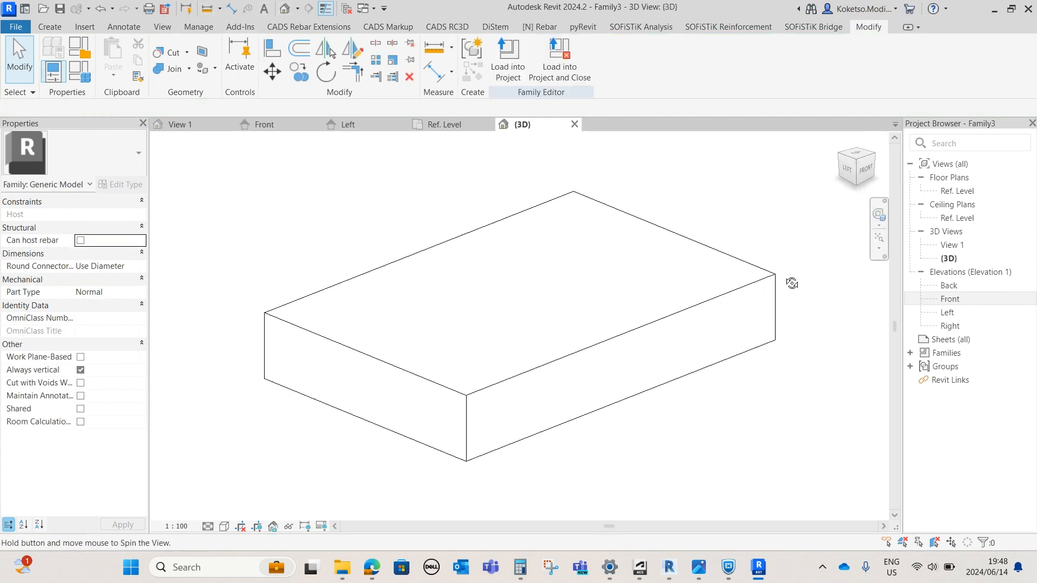
pyautogui.scroll(-1, 789, 283)
pyautogui.moveTo(745, 359)
pyautogui.keyDown('shift'); pyautogui.mouseDown(button='middle')
pyautogui.moveTo(684, 379)
pyautogui.moveTo(638, 379)
pyautogui.mouseUp(button='middle'); pyautogui.keyUp('shift')
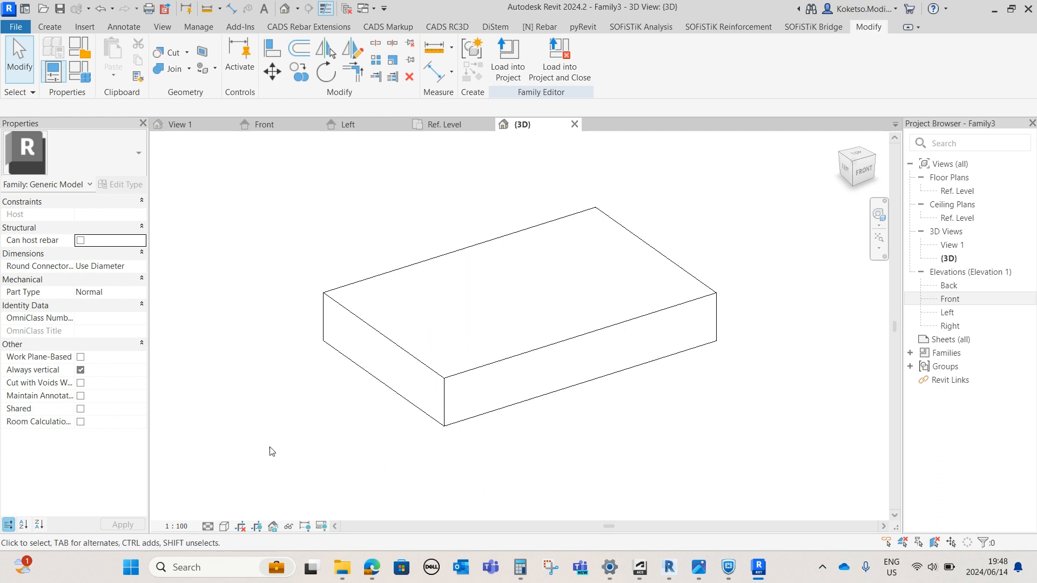
# Set the 3D view's detail level to Fine and its visual style to Realistic.
pyautogui.click(208, 526)
pyautogui.click(227, 512)
pyautogui.click(224, 527)
pyautogui.click(240, 509)
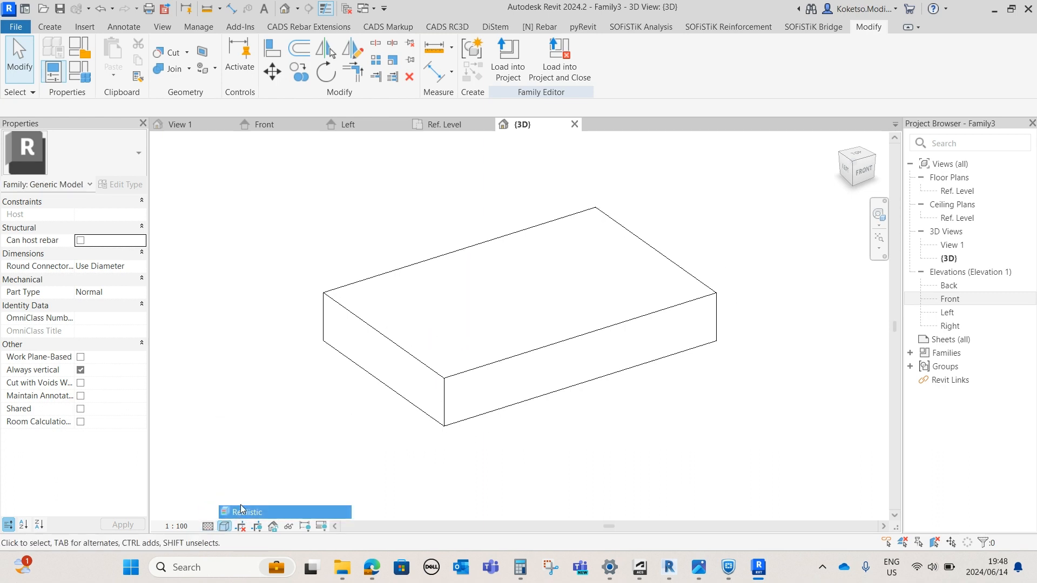
# Search the material library for iron and assign the Iron, Cast material to the extrusion.
pyautogui.click(409, 355)
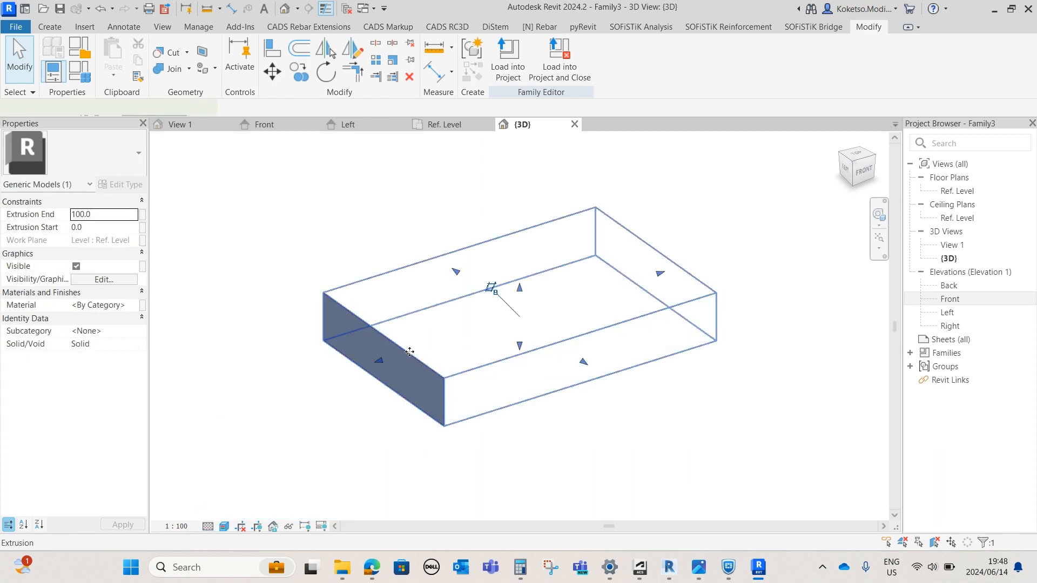
pyautogui.click(134, 305)
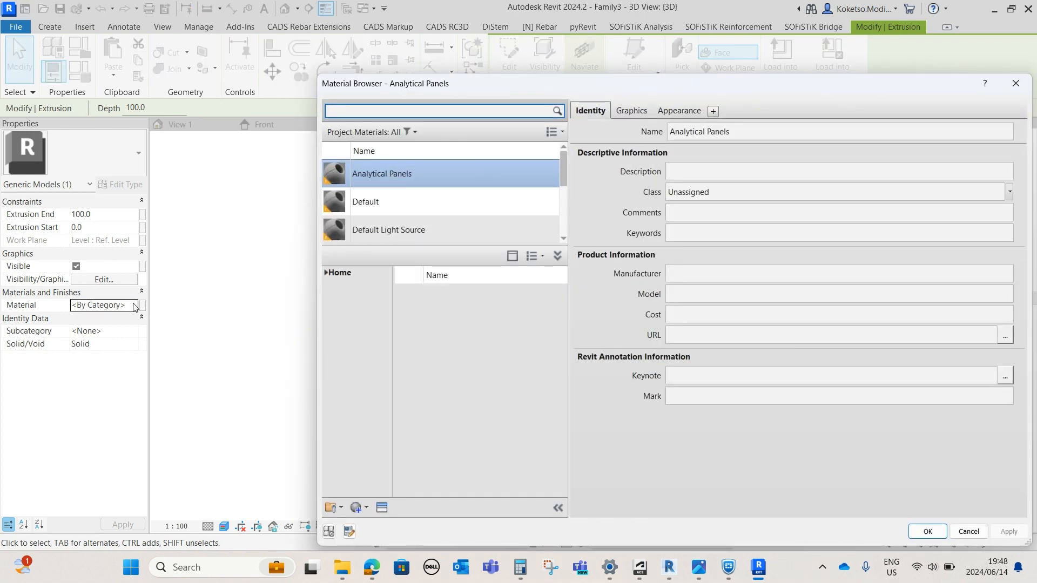
pyautogui.write('iron')
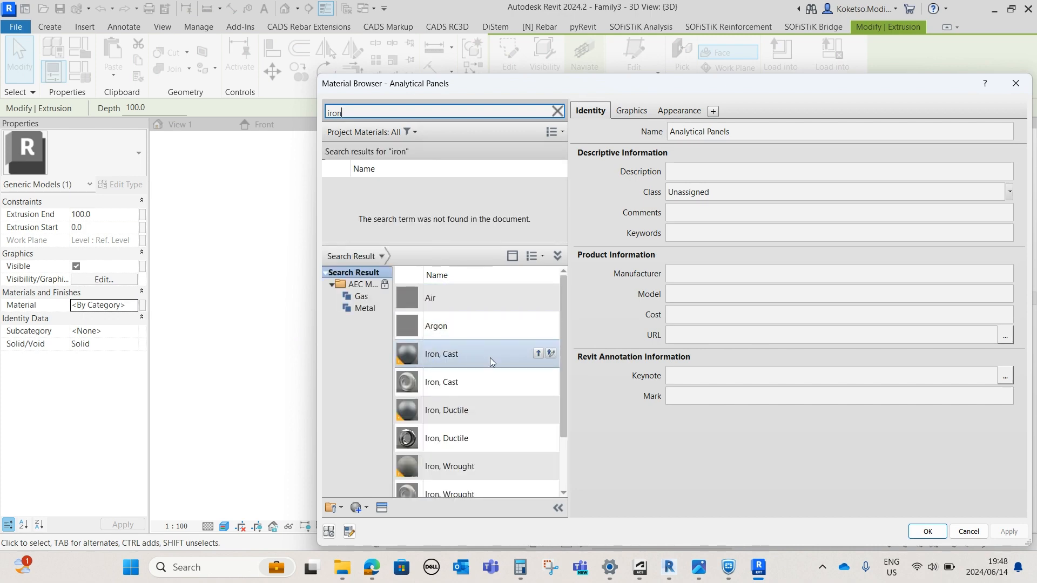
pyautogui.click(542, 353)
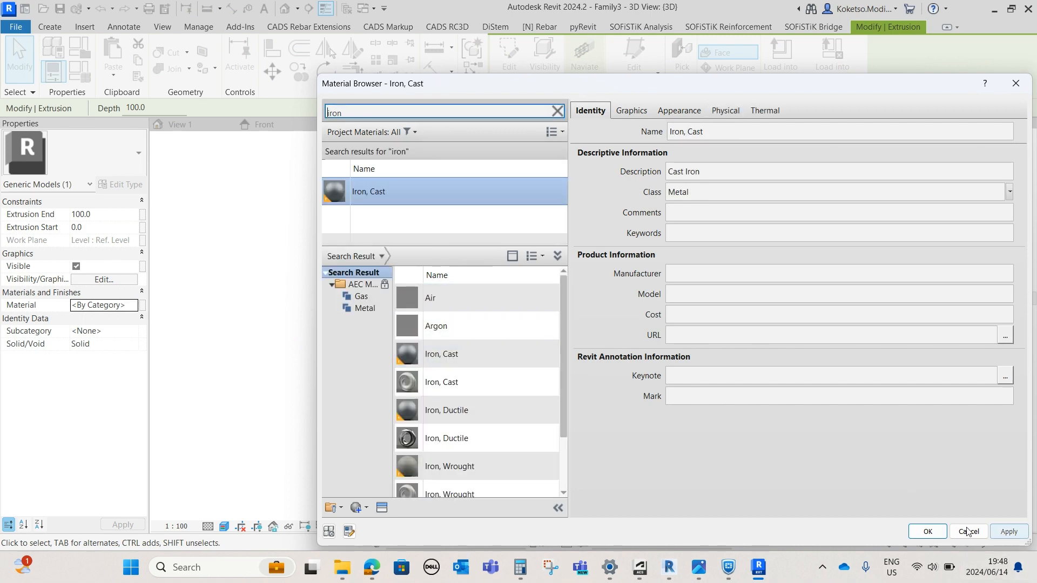
pyautogui.click(921, 528)
pyautogui.press('Escape')
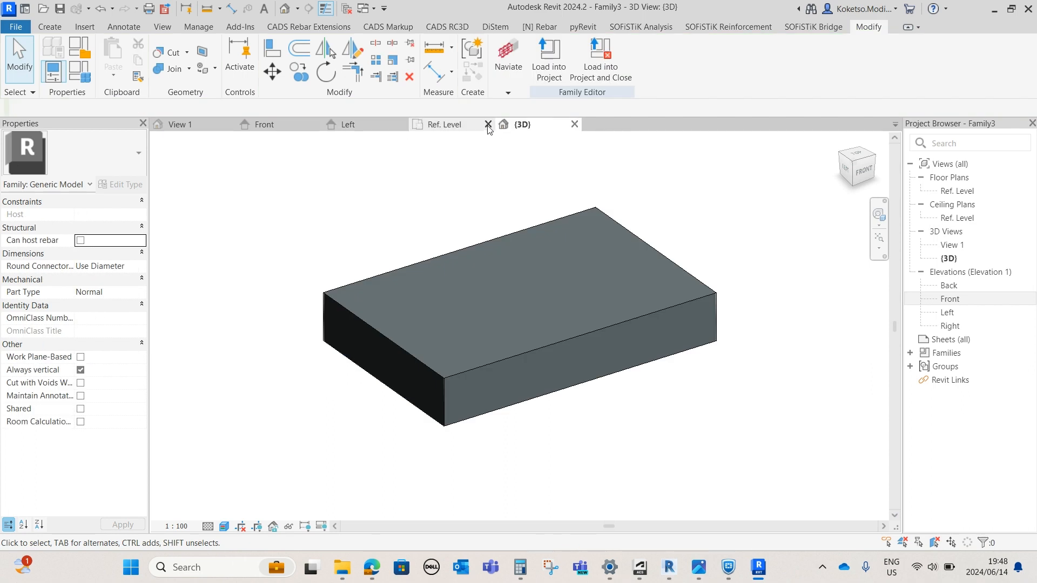
# Close the Ref. Level, Left, Front and View 1 views, leaving only the default 3D view open.
pyautogui.click(488, 125)
pyautogui.click(403, 125)
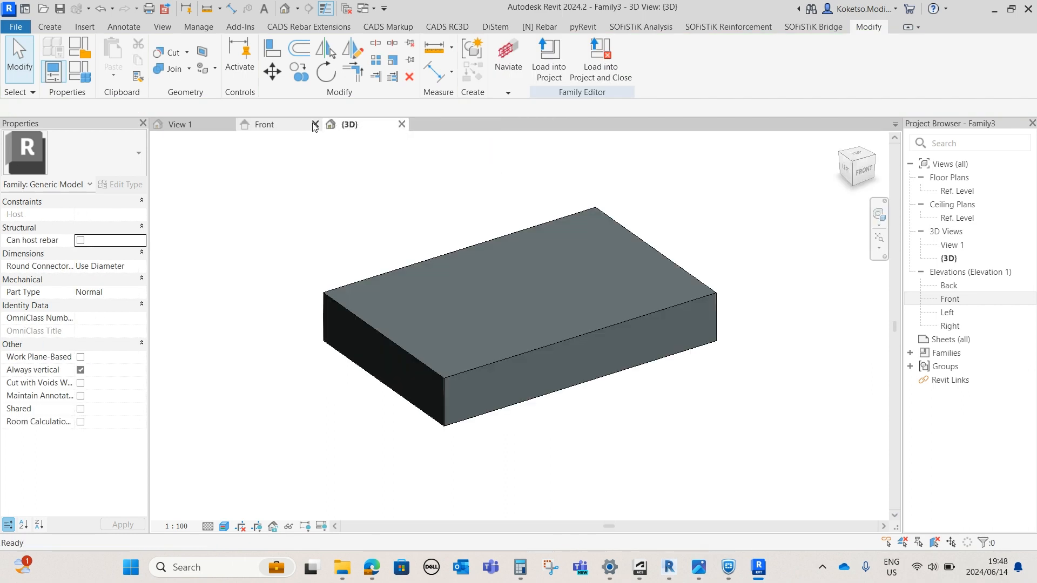
pyautogui.click(315, 124)
pyautogui.click(229, 124)
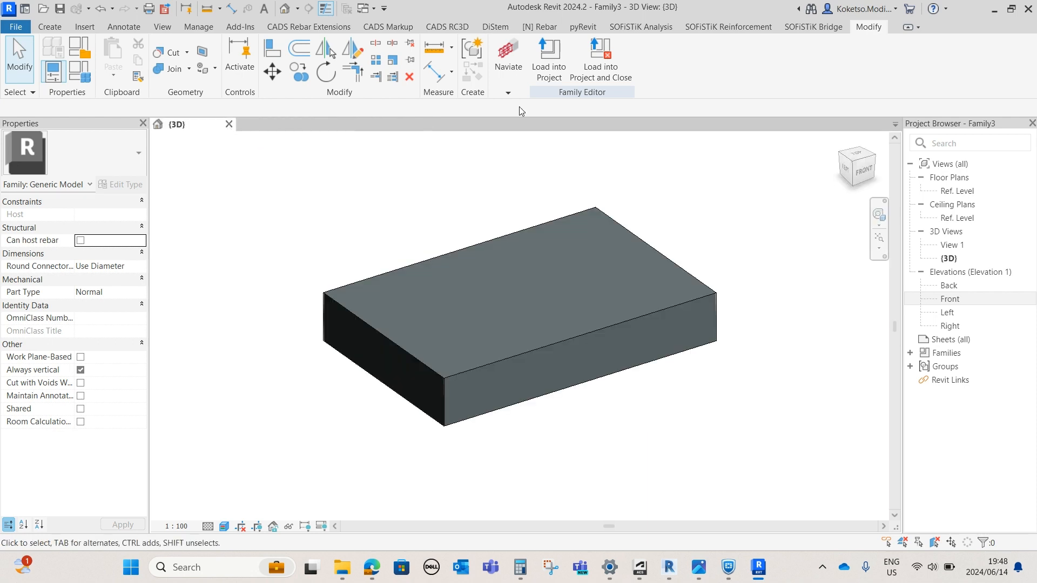
pyautogui.scroll(-3, 534, 229)
pyautogui.moveTo(463, 238); pyautogui.dragTo(472, 259, button='middle')
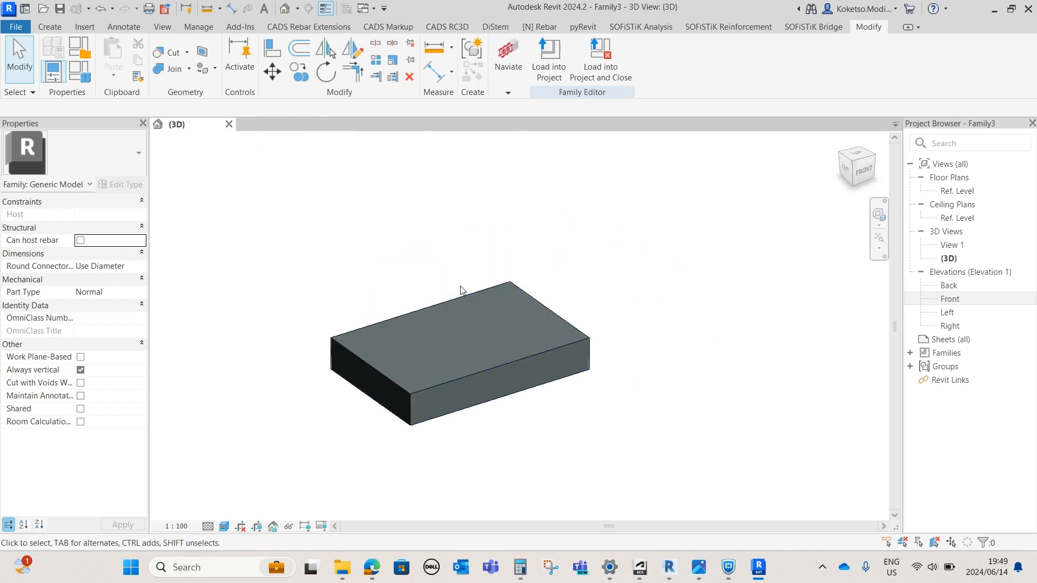
pyautogui.keyDown('shift'); pyautogui.moveTo(703, 349); pyautogui.dragTo(532, 294, button='middle'); pyautogui.keyUp('shift')
pyautogui.keyDown('shift'); pyautogui.moveTo(453, 291); pyautogui.dragTo(496, 330, button='middle'); pyautogui.keyUp('shift')
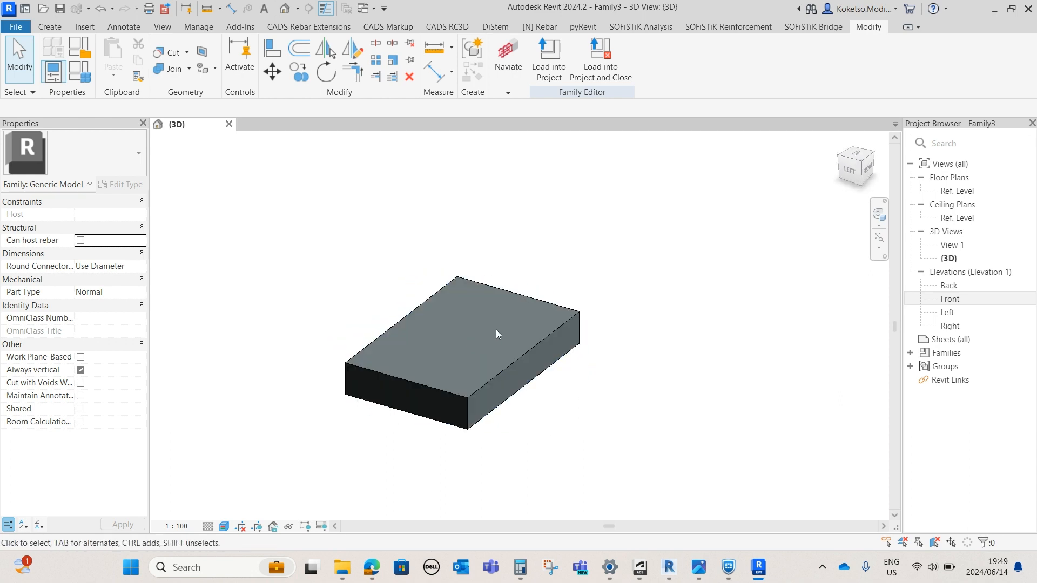
# Create a new family from the Metric Generic Model template.
pyautogui.click(15, 26)
pyautogui.moveTo(51, 70)
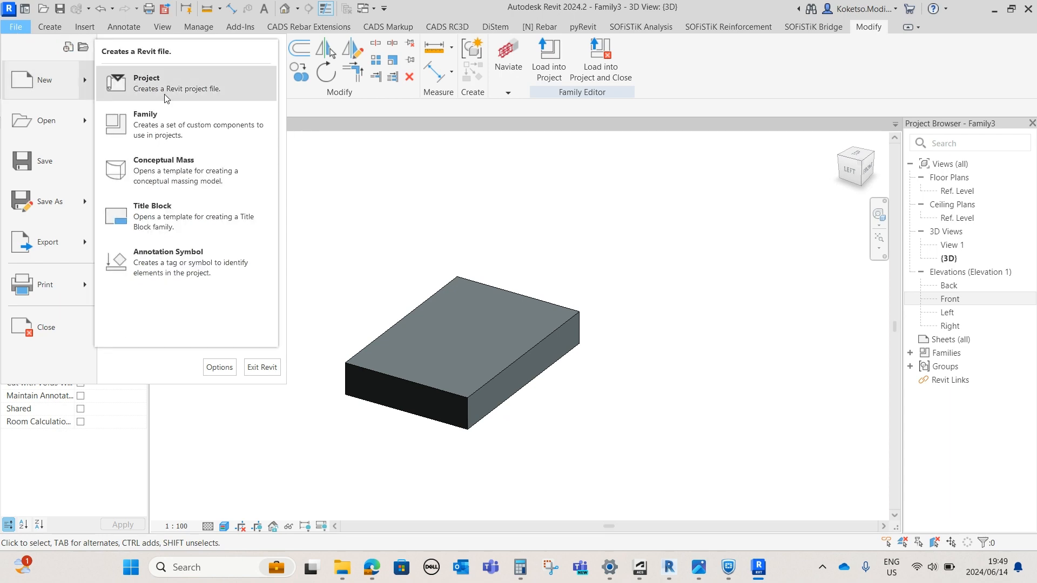
pyautogui.click(141, 105)
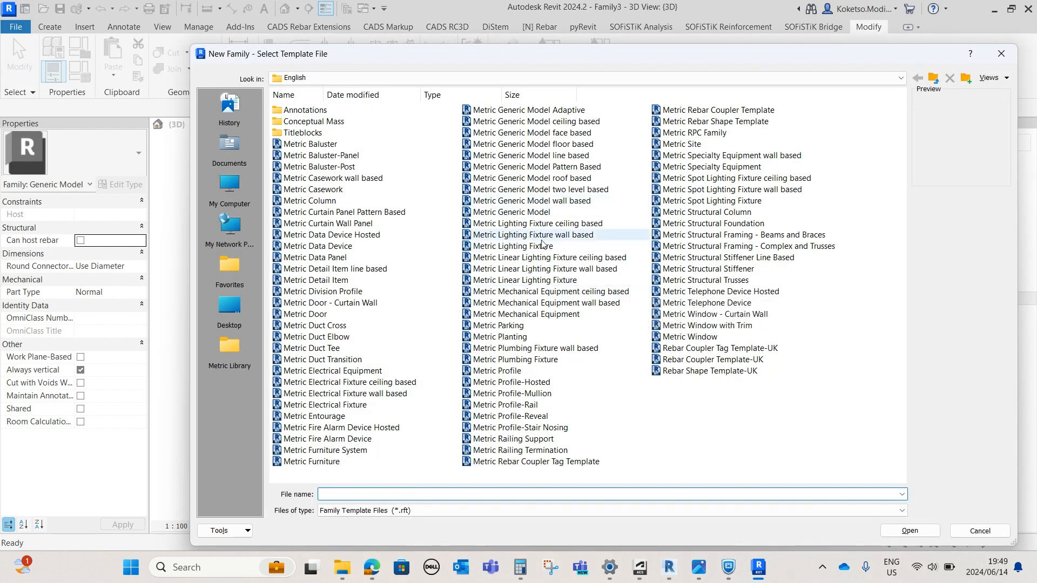
pyautogui.click(516, 212)
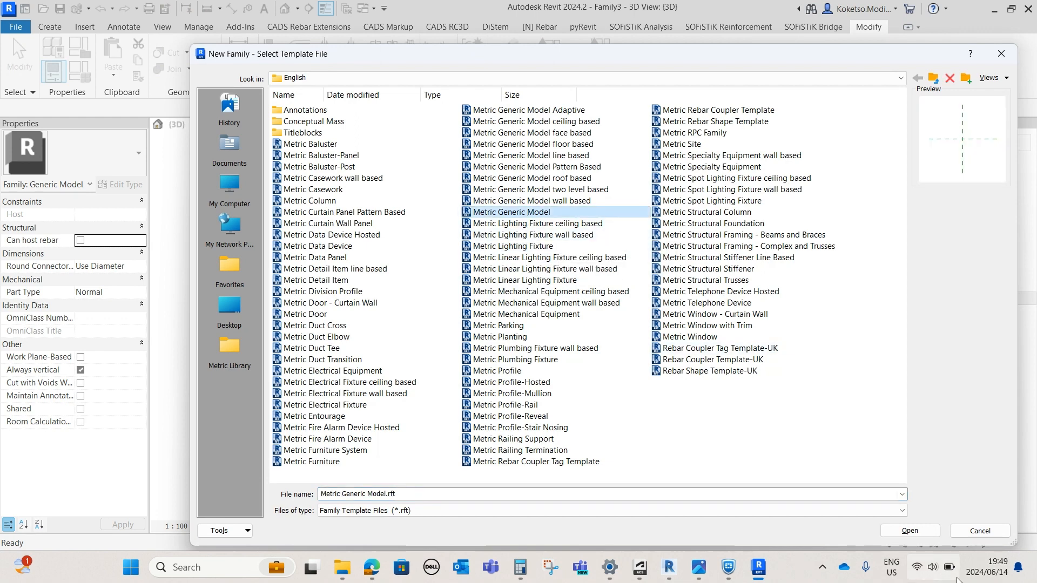
pyautogui.click(910, 531)
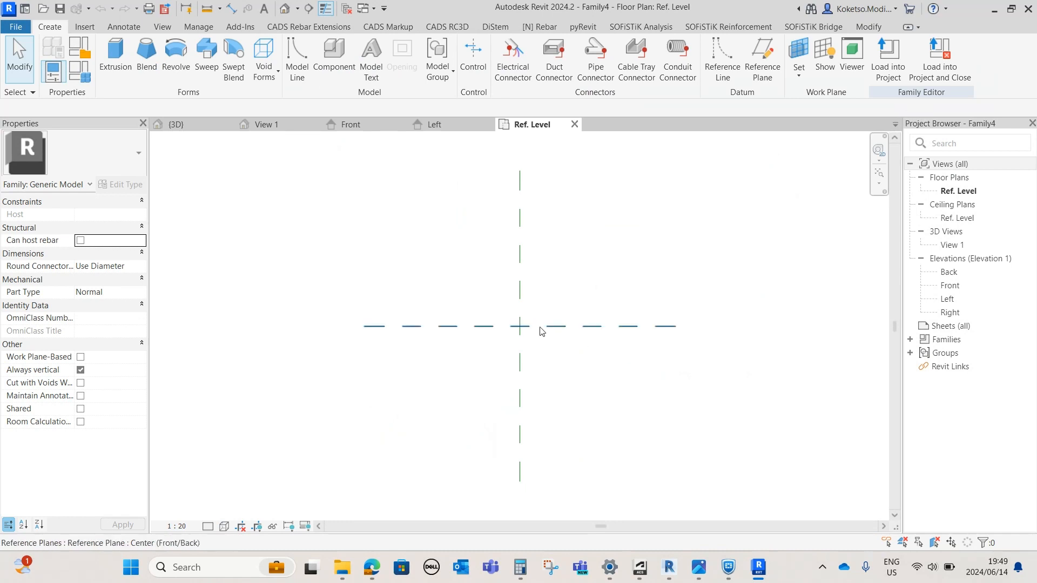
# Start an extrusion in the Left elevation and sketch a 150 mm line along the reference level, leftward from the centre plane.
pyautogui.doubleClick(948, 299)
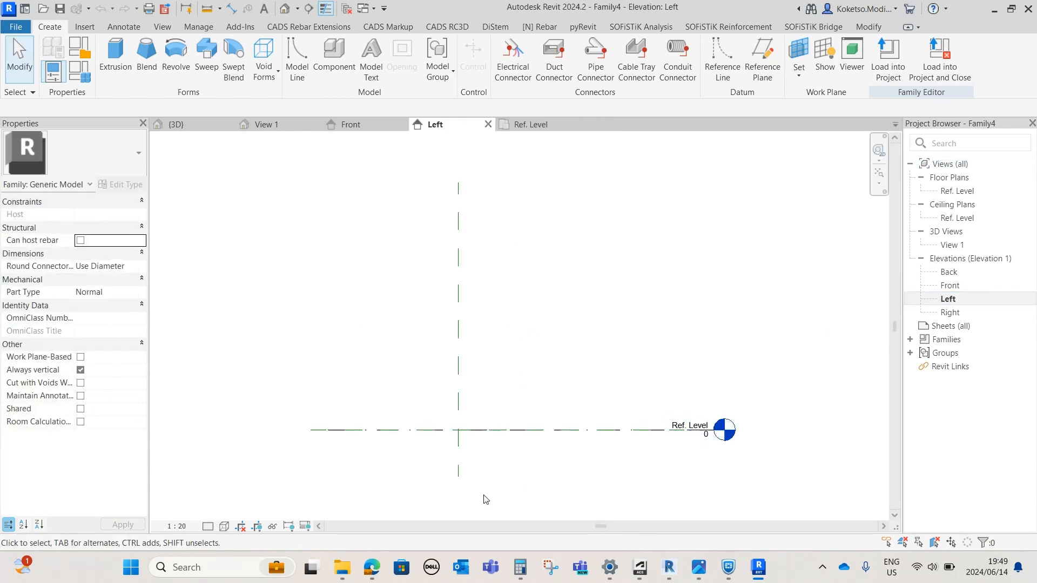
pyautogui.moveTo(484, 495); pyautogui.dragTo(456, 346, button='middle')
pyautogui.scroll(1, 456, 343)
pyautogui.scroll(1, 455, 344)
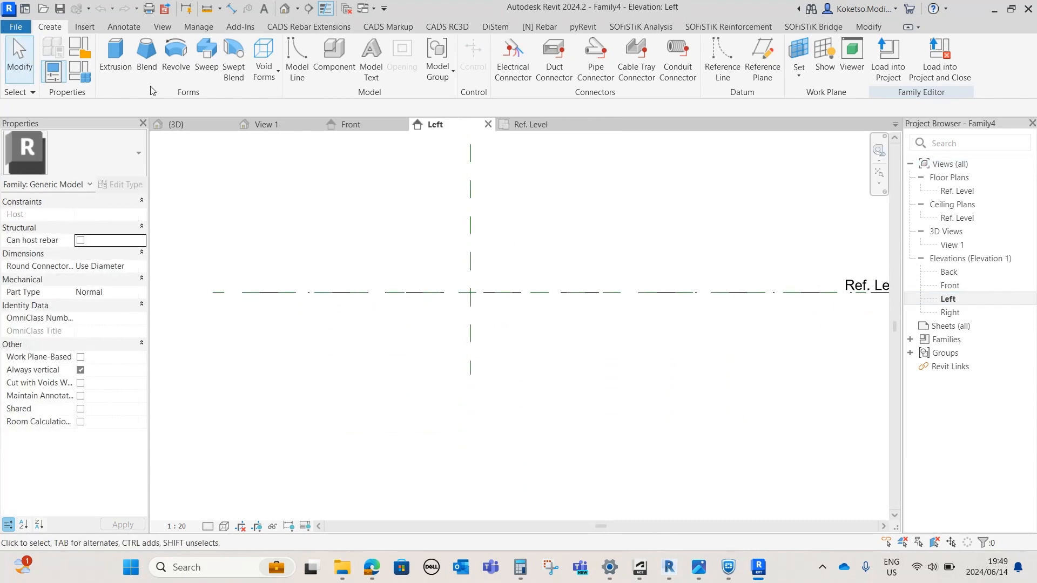
pyautogui.click(115, 54)
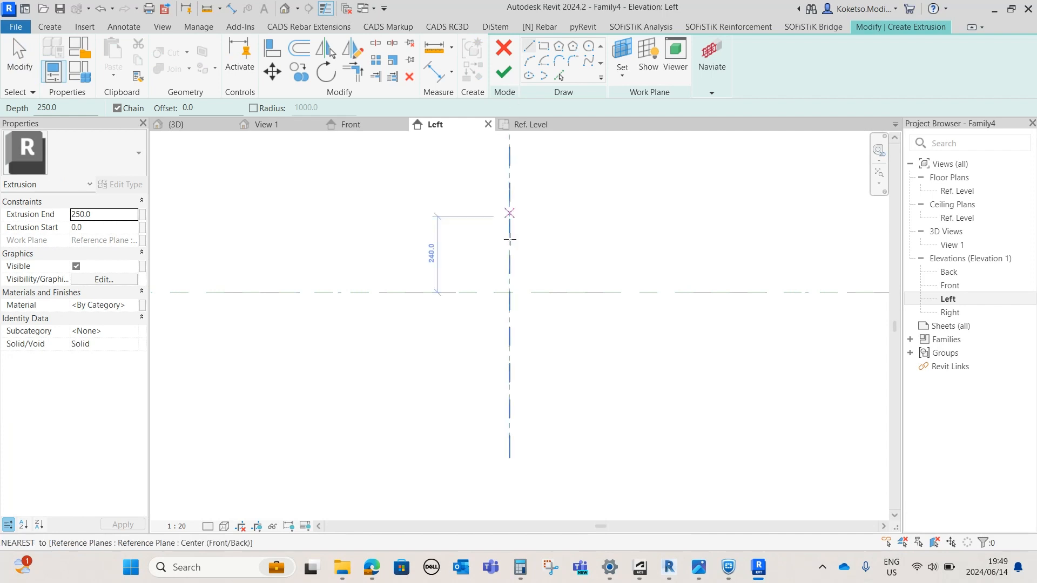
pyautogui.click(509, 292)
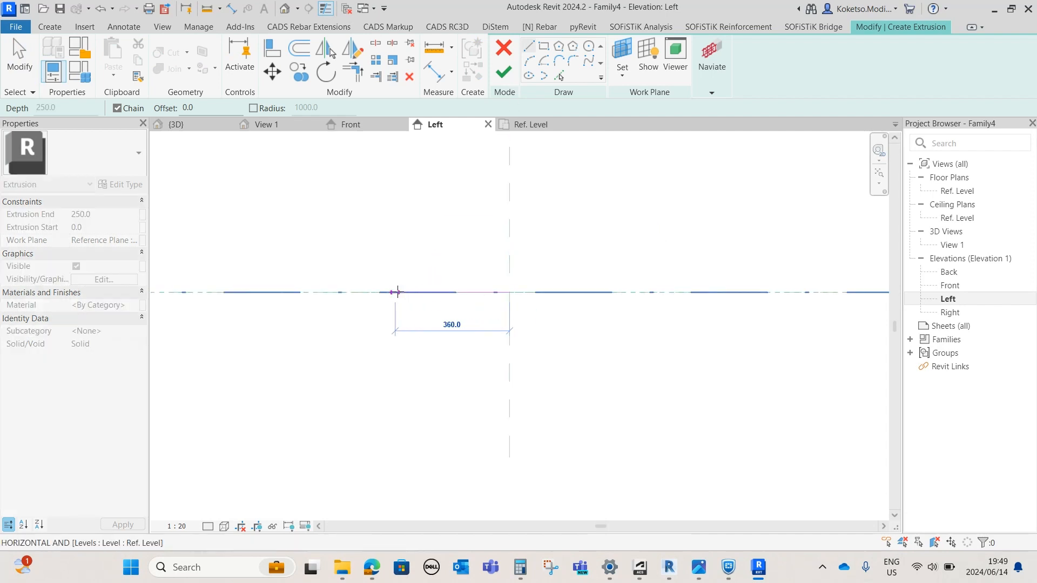
pyautogui.write('1')
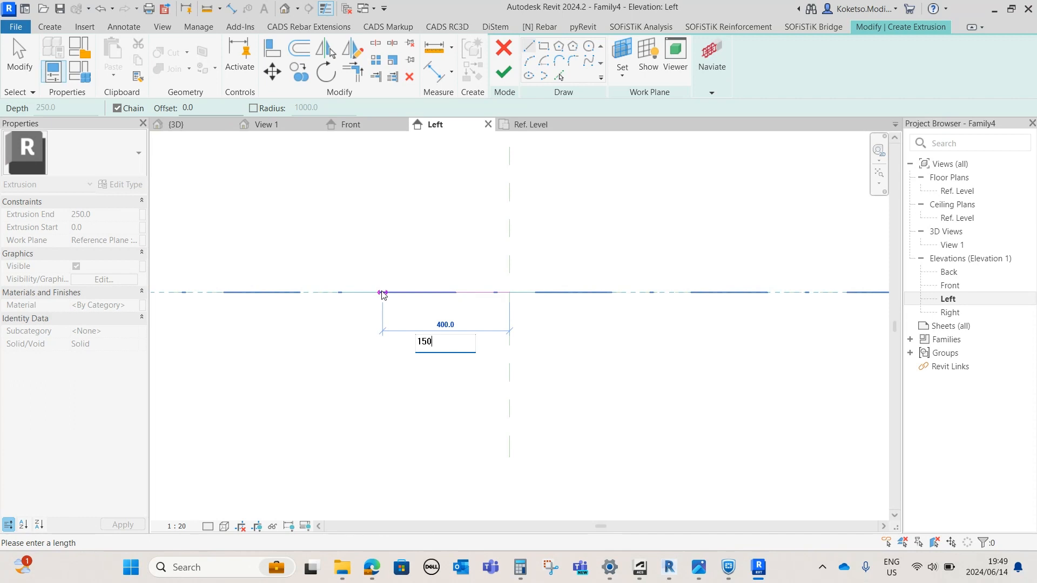
pyautogui.write('50')
pyautogui.press('Return')
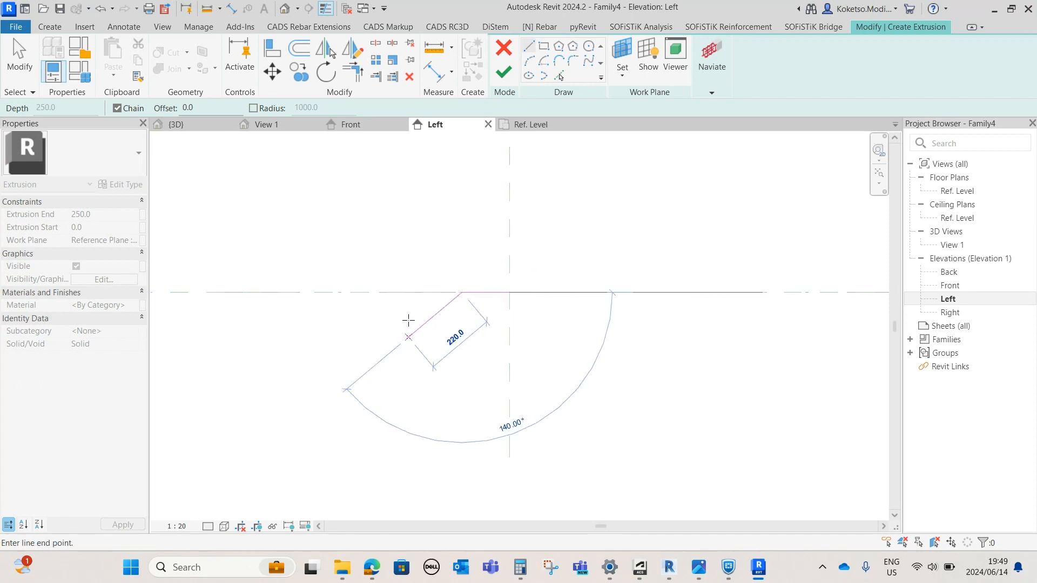
# Sketch a matching line of about 150 mm along the reference level on the other side of the centre plane.
pyautogui.press('Escape')
pyautogui.scroll(3, 514, 305)
pyautogui.click(502, 269)
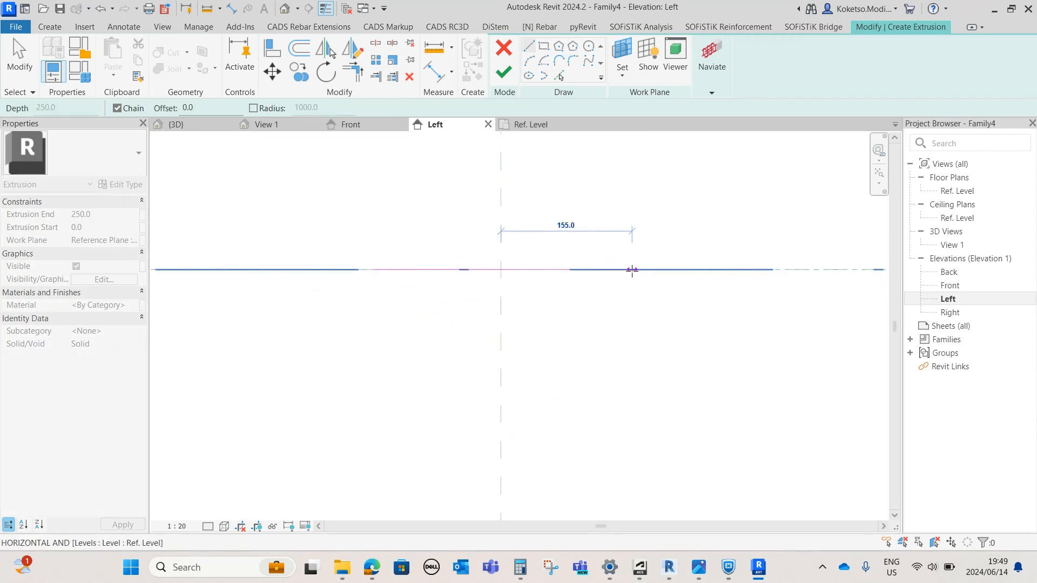
pyautogui.click(632, 269)
pyautogui.press('Escape')
pyautogui.press('Escape')
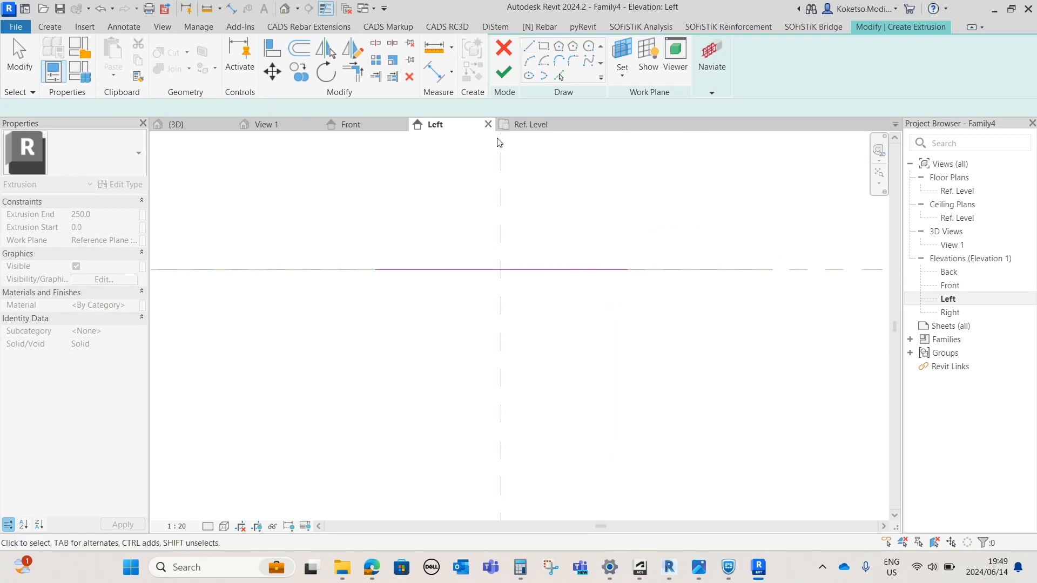
pyautogui.click(526, 47)
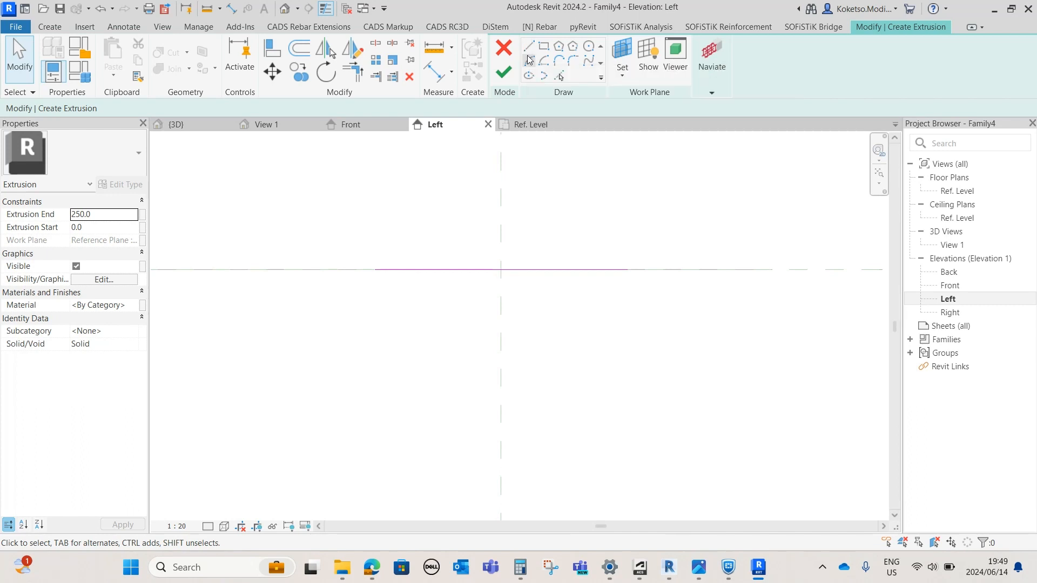
pyautogui.click(379, 275)
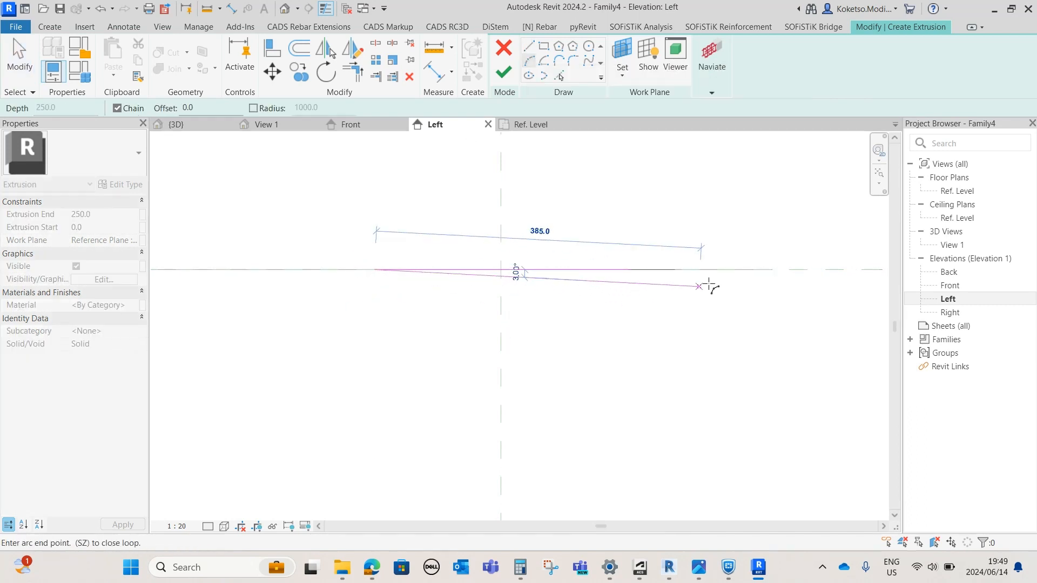
pyautogui.click(626, 269)
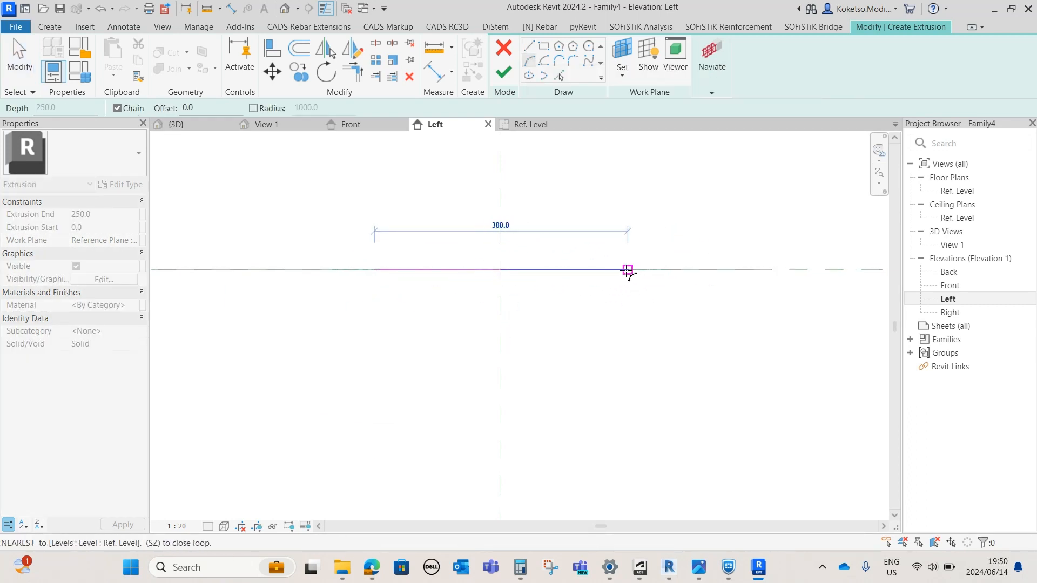
pyautogui.scroll(-3, 495, 329)
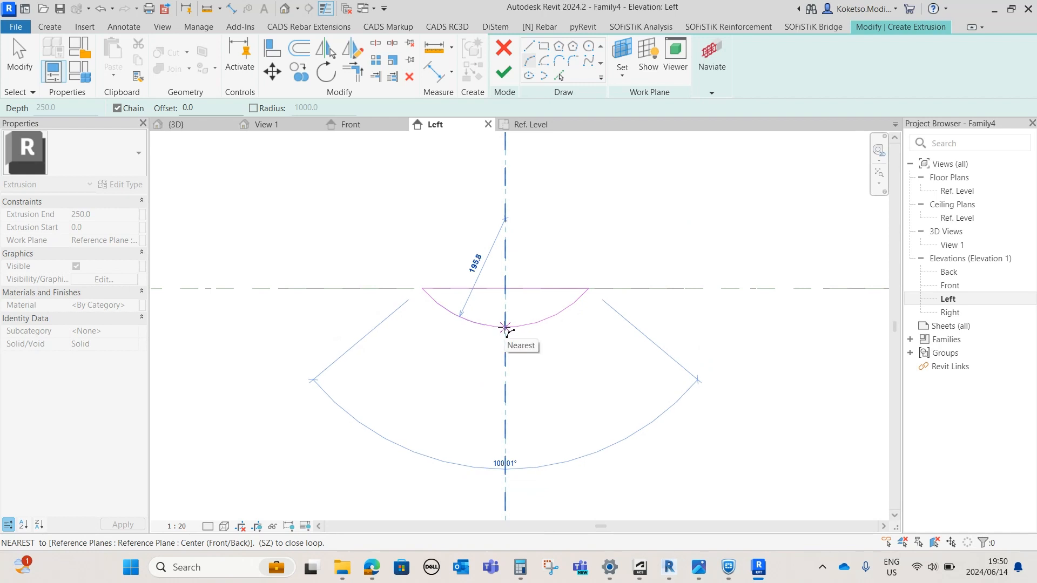
pyautogui.press('Escape')
pyautogui.scroll(3, 500, 332)
pyautogui.press('Escape')
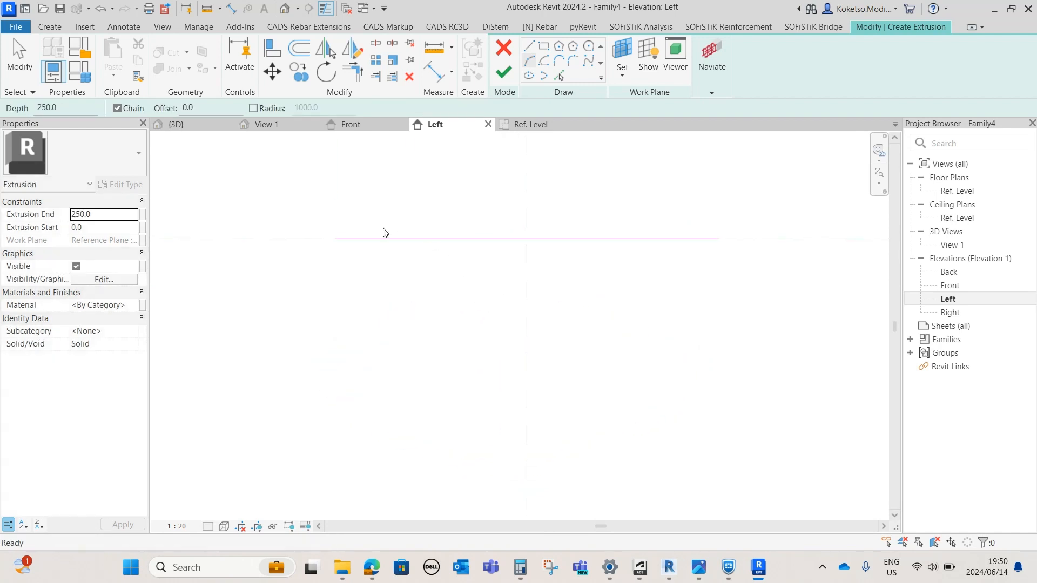
# Sketch equal short vertical lines downward from both ends of the horizontal line.
pyautogui.click(527, 50)
pyautogui.click(336, 236)
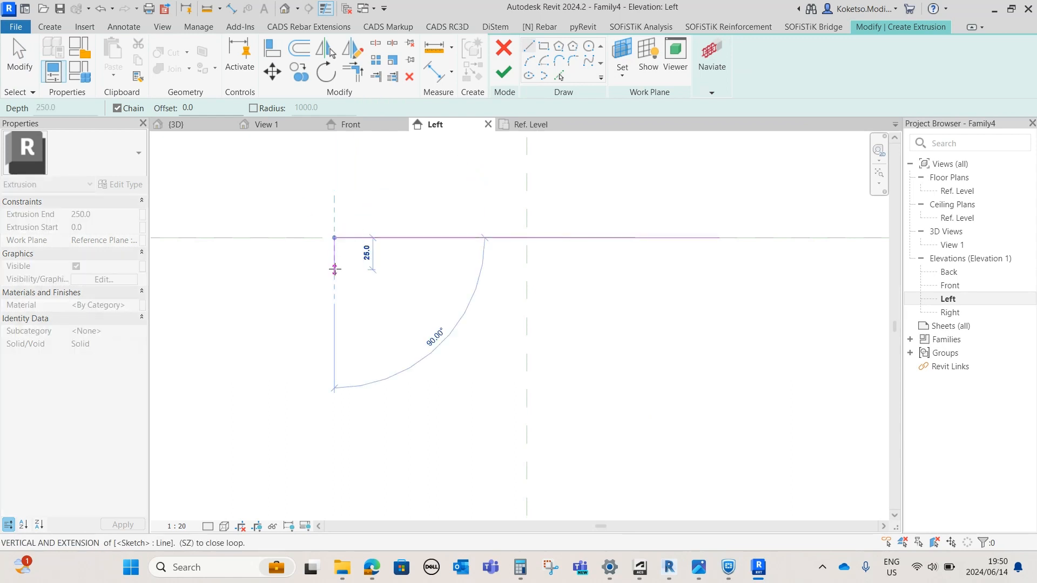
pyautogui.click(334, 264)
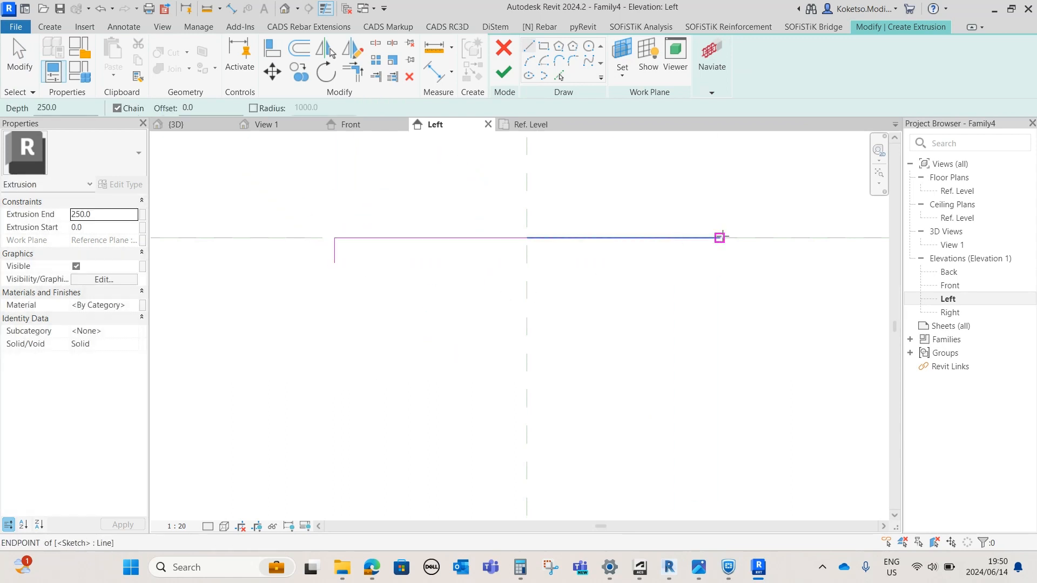
pyautogui.press('Escape')
pyautogui.press('Escape')
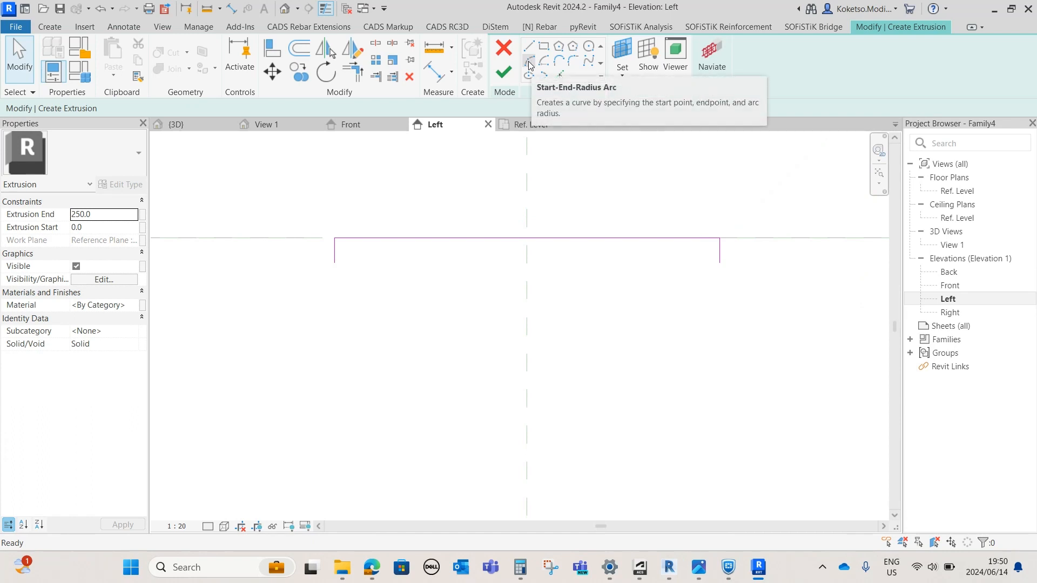
# Close the profile with a downward-bulging start-end-radius arc of about 204 mm radius between the lower ends of the vertical lines.
pyautogui.click(529, 63)
pyautogui.click(335, 263)
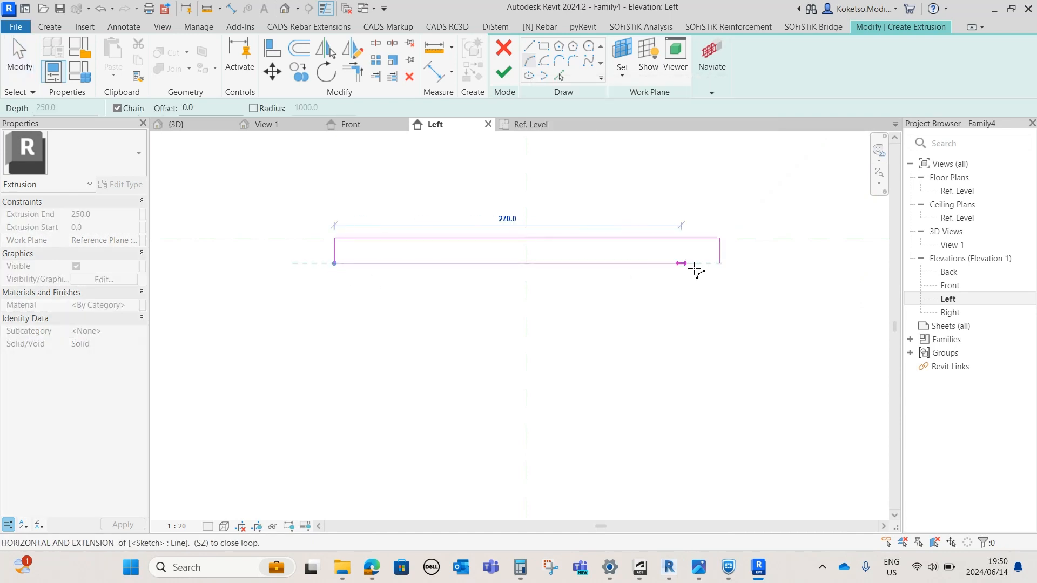
pyautogui.click(720, 263)
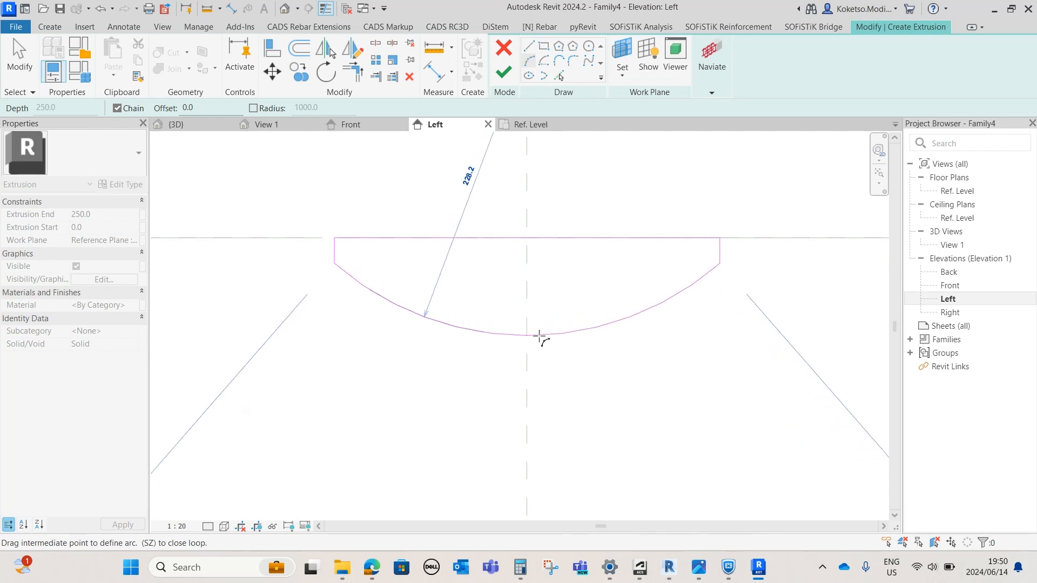
pyautogui.scroll(-3, 528, 338)
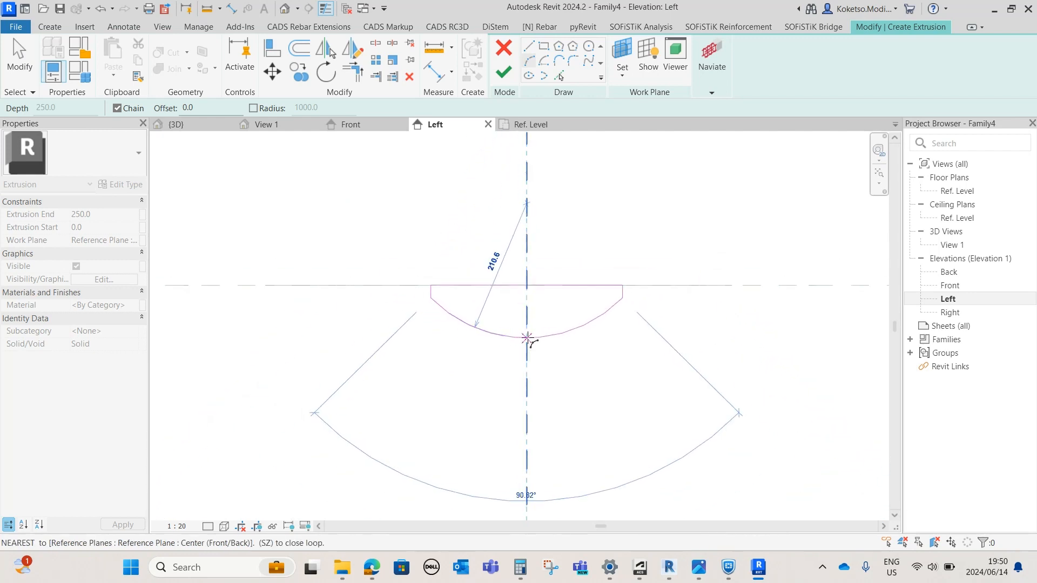
pyautogui.click(528, 338)
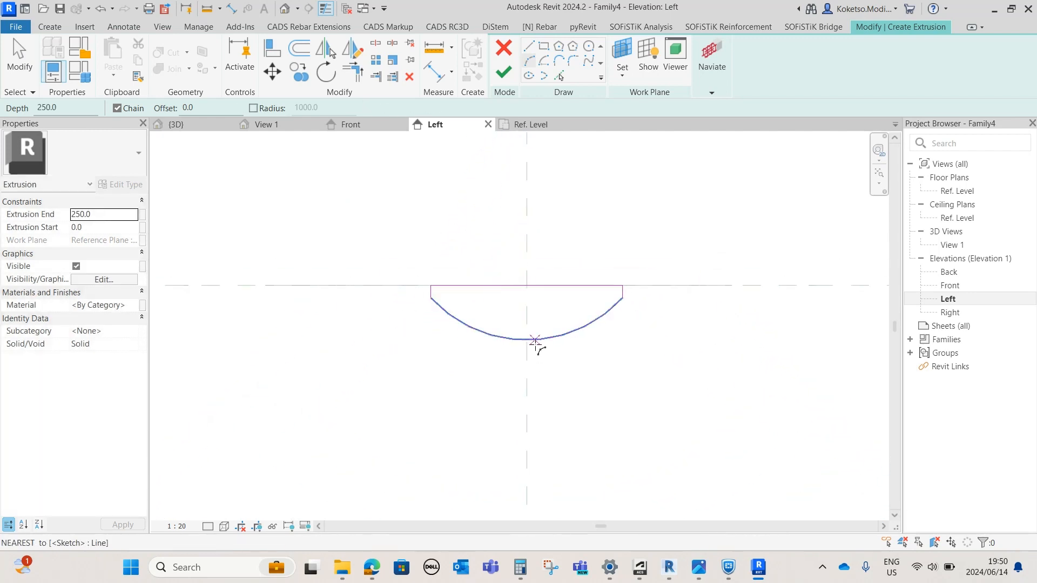
# Reshape the arc by moving its midpoint along the centre plane to a radius of about 214 mm.
pyautogui.press('Escape')
pyautogui.scroll(2, 528, 338)
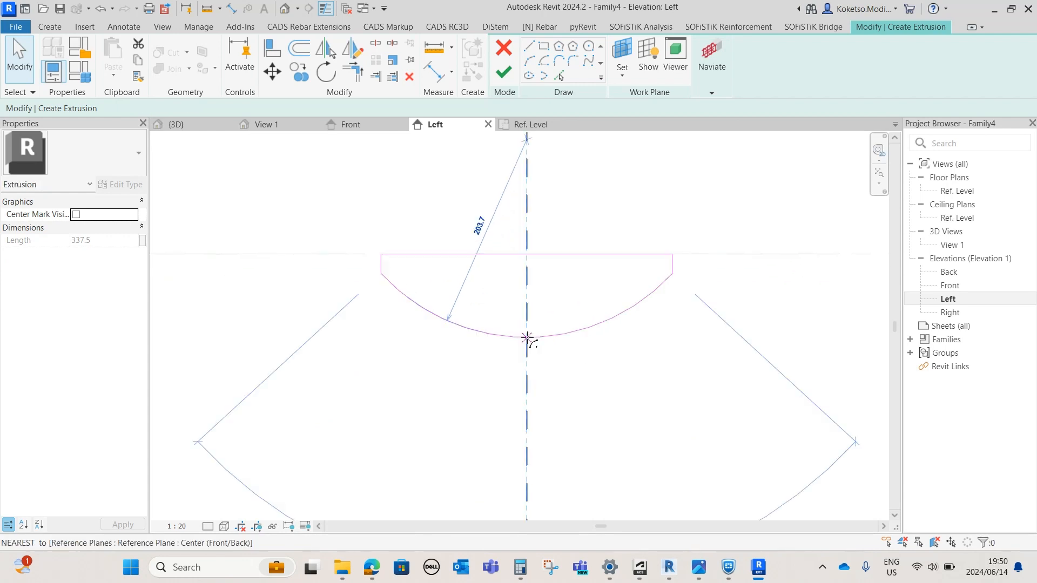
pyautogui.press('Escape')
pyautogui.scroll(-1, 526, 335)
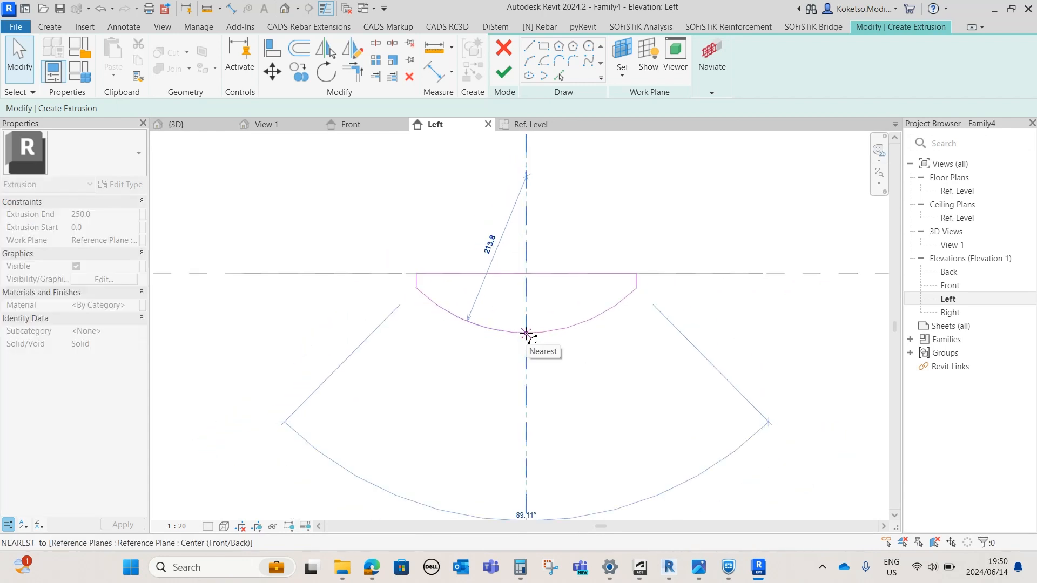
pyautogui.scroll(-2, 527, 335)
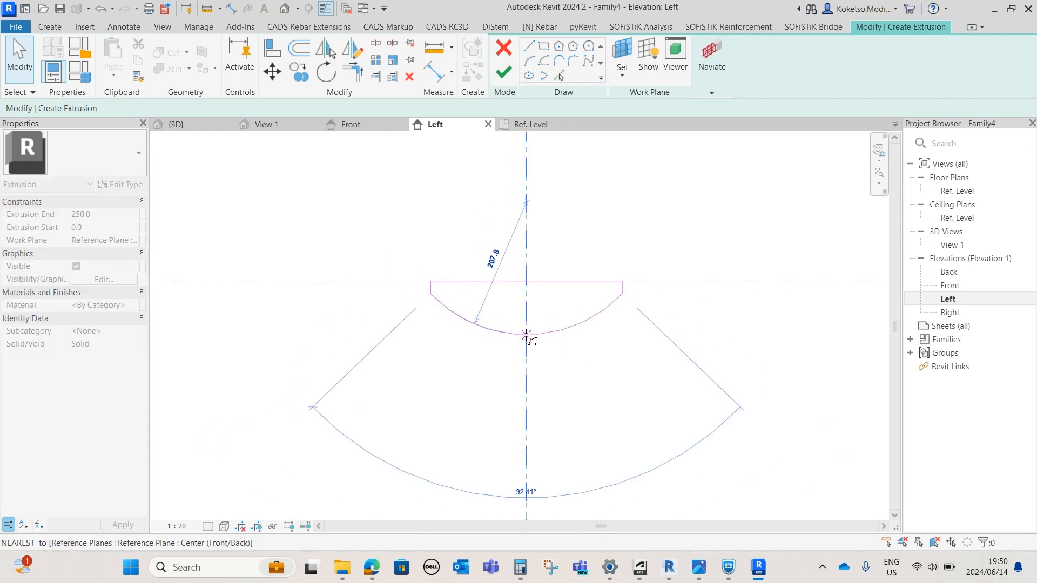
pyautogui.click(527, 334)
pyautogui.scroll(5, 509, 283)
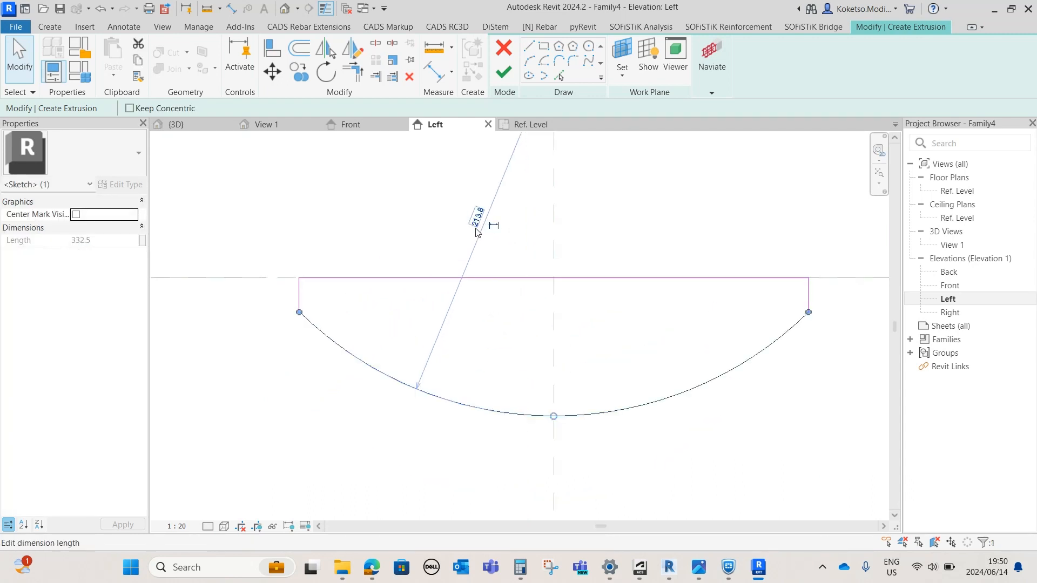
pyautogui.click(486, 324)
pyautogui.scroll(-2, 465, 359)
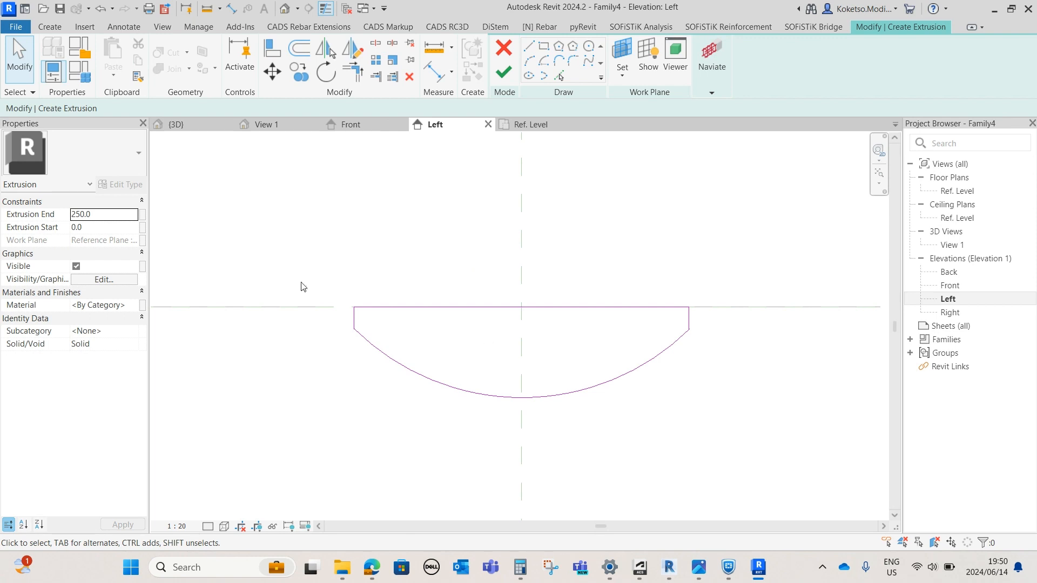
# Find Iron, Cast in the material library and assign it as the extrusion's material.
pyautogui.click(128, 310)
pyautogui.click(142, 305)
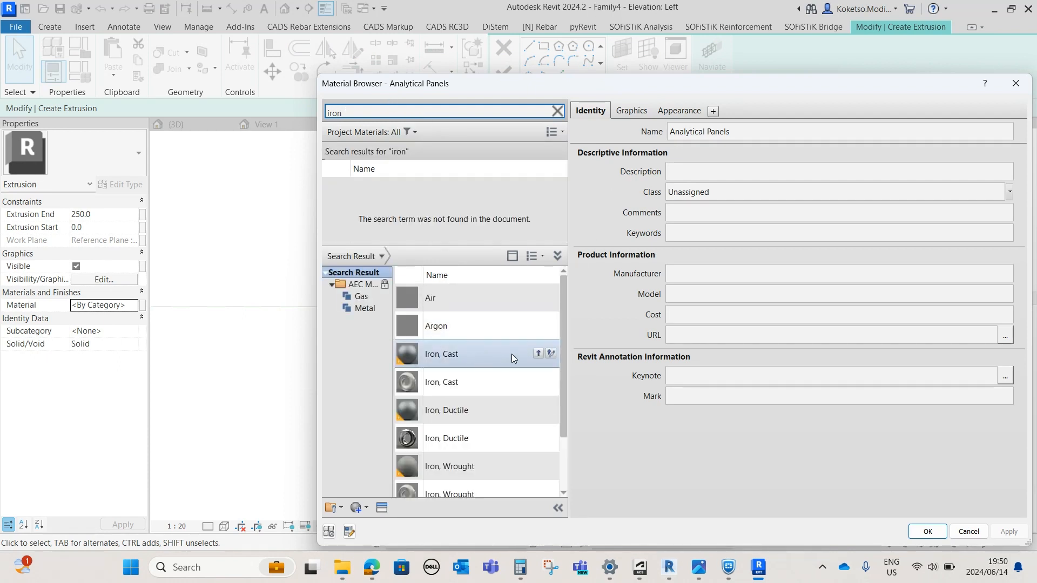
pyautogui.click(547, 354)
pyautogui.click(1008, 532)
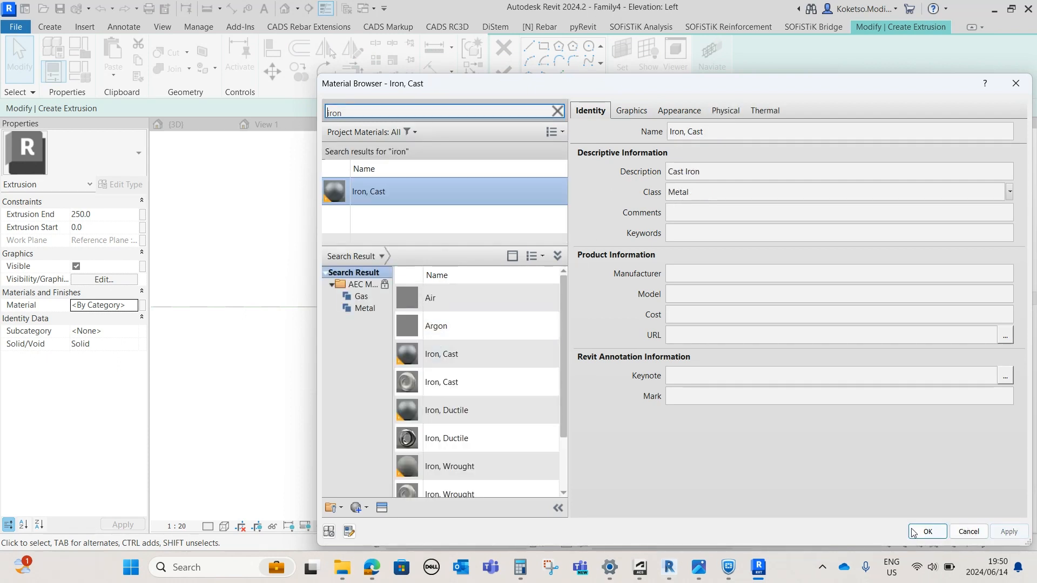
pyautogui.click(927, 532)
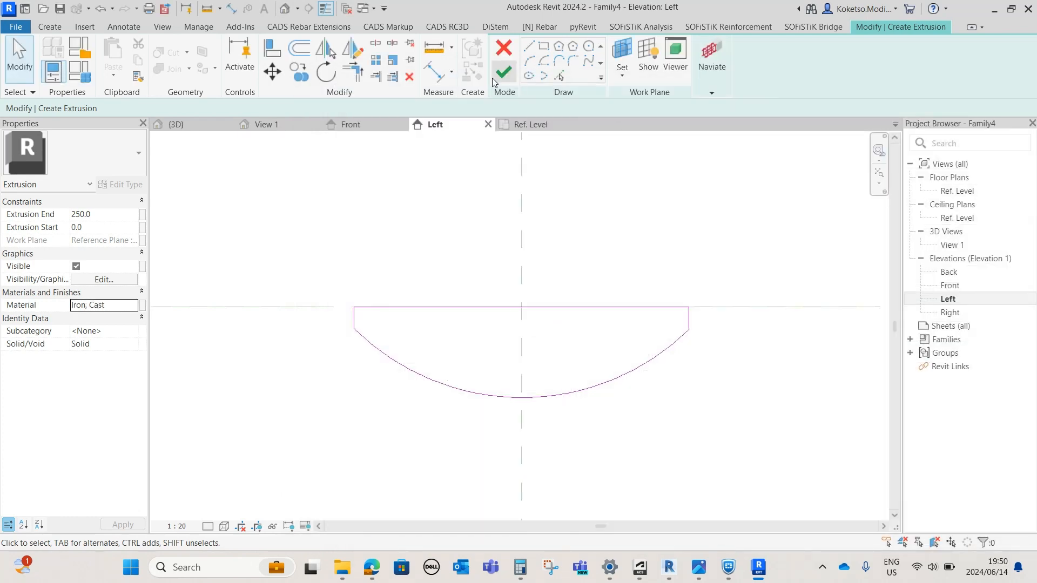
# Finish the extrusion and, in the Ref. Level plan, stretch its start to about -403 mm and extend its opposite end outward.
pyautogui.click(526, 126)
pyautogui.scroll(4, 536, 334)
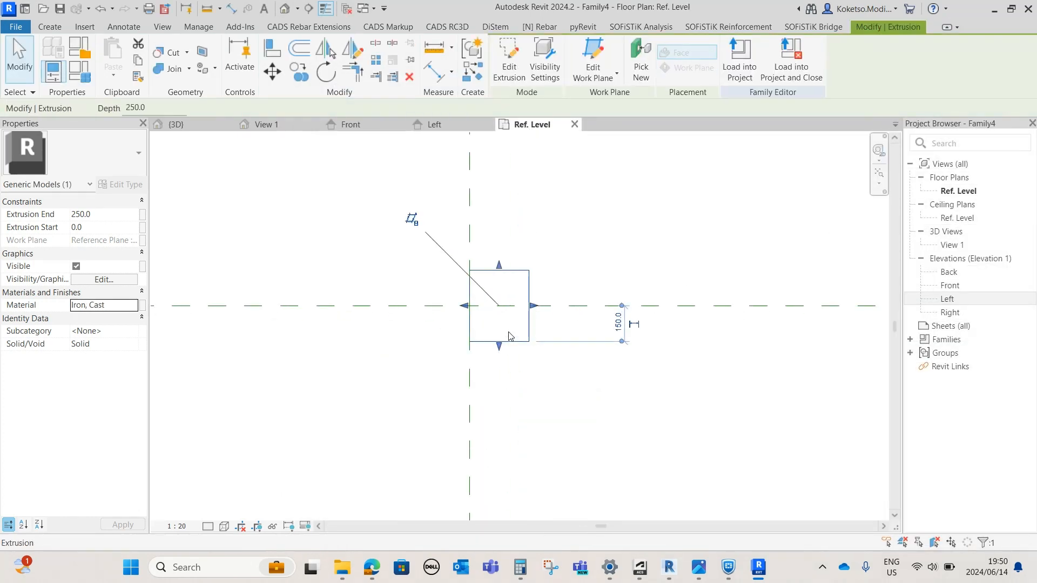
pyautogui.scroll(-2, 491, 325)
pyautogui.moveTo(467, 309); pyautogui.dragTo(396, 309)
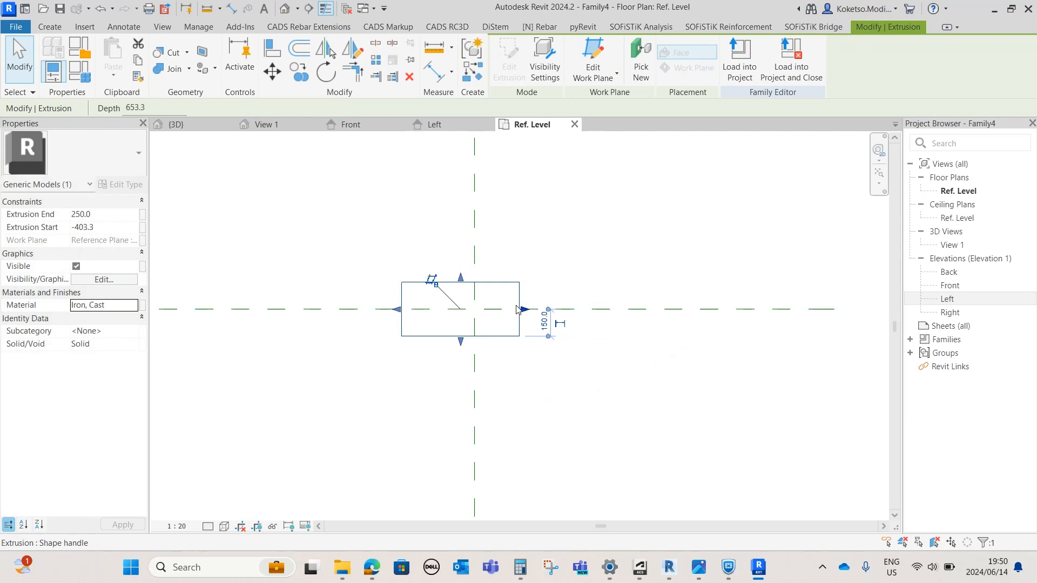
pyautogui.moveTo(527, 308); pyautogui.dragTo(548, 307)
pyautogui.scroll(2, 532, 309)
pyautogui.click(578, 296)
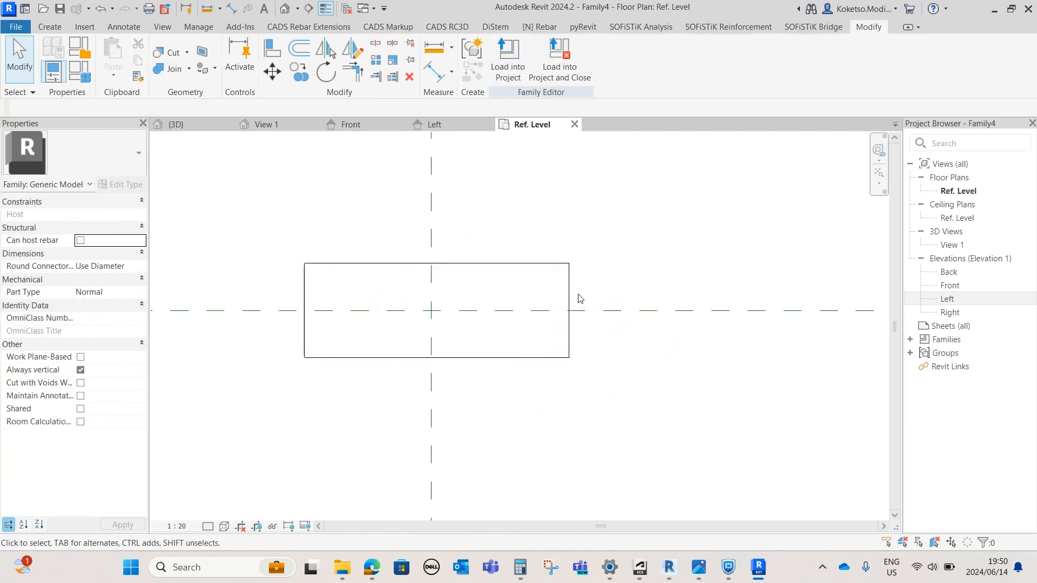
# In the Ref. Level plan, place an aligned dimension string from one extrusion end across the vertical centre plane to the other end.
pyautogui.click(572, 286)
pyautogui.press('Escape')
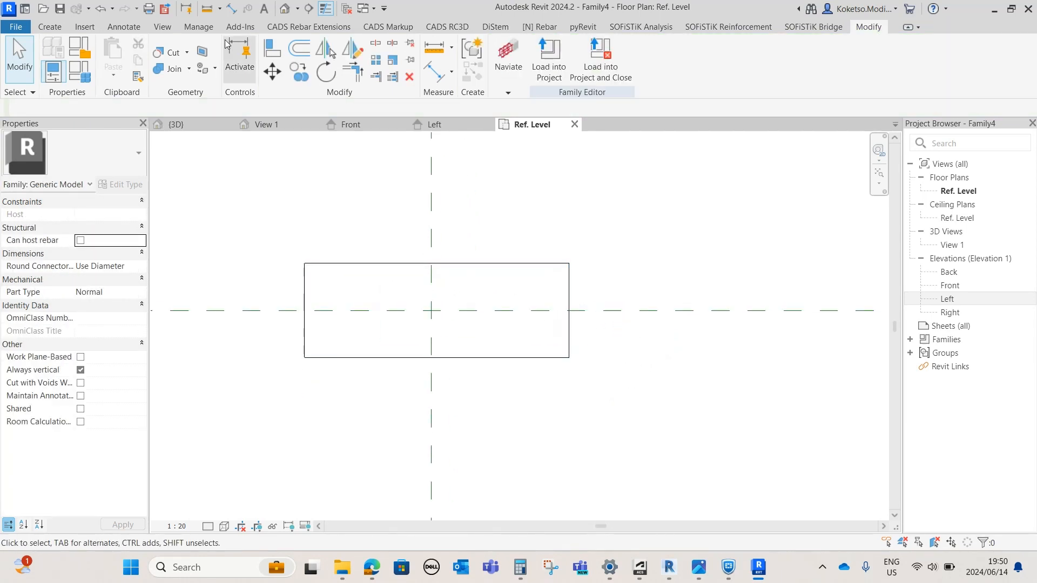
pyautogui.click(232, 8)
pyautogui.click(569, 267)
pyautogui.click(436, 218)
pyautogui.scroll(-2, 437, 226)
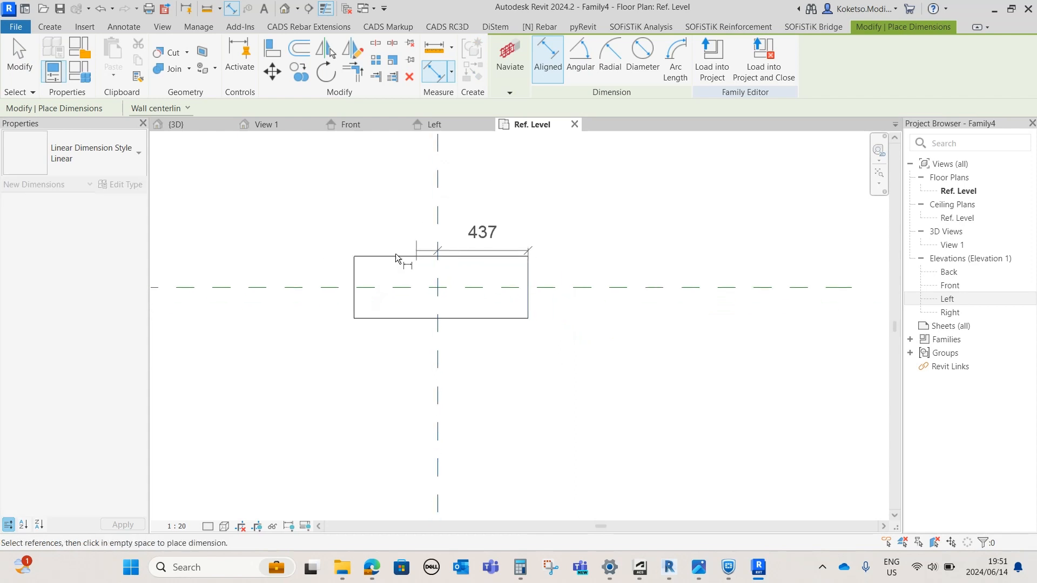
pyautogui.click(352, 268)
pyautogui.scroll(2, 375, 259)
pyautogui.click(378, 271)
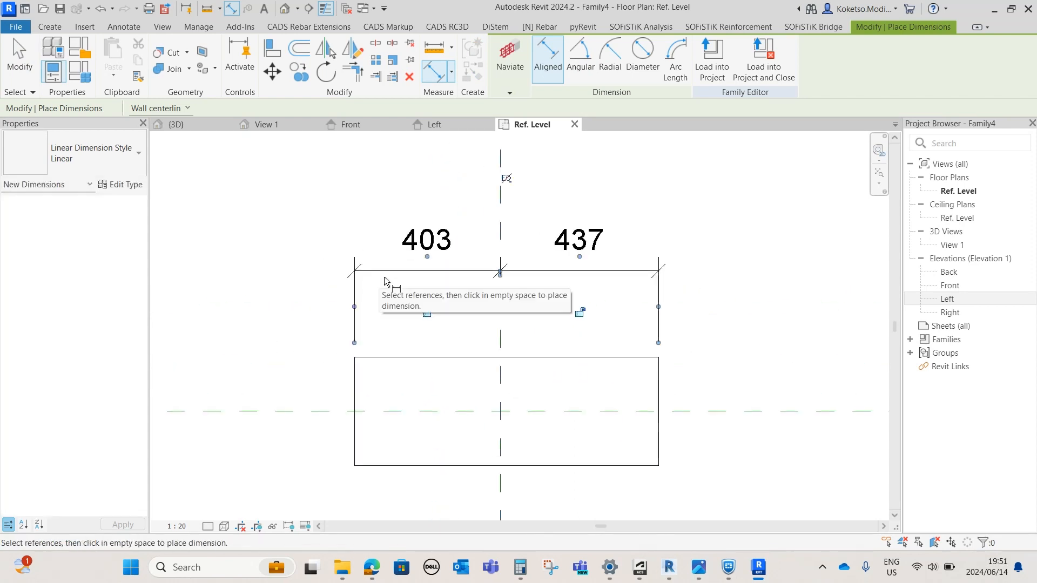
pyautogui.scroll(1, 363, 269)
pyautogui.scroll(1, 363, 269)
pyautogui.moveTo(417, 293); pyautogui.dragTo(463, 315, button='middle')
pyautogui.scroll(-2, 464, 320)
pyautogui.press('Escape')
pyautogui.press('Escape')
# Set the distances from the centre plane to the extrusion's two ends to 200 mm each and check the solid in 3D.
pyautogui.press('Tab')
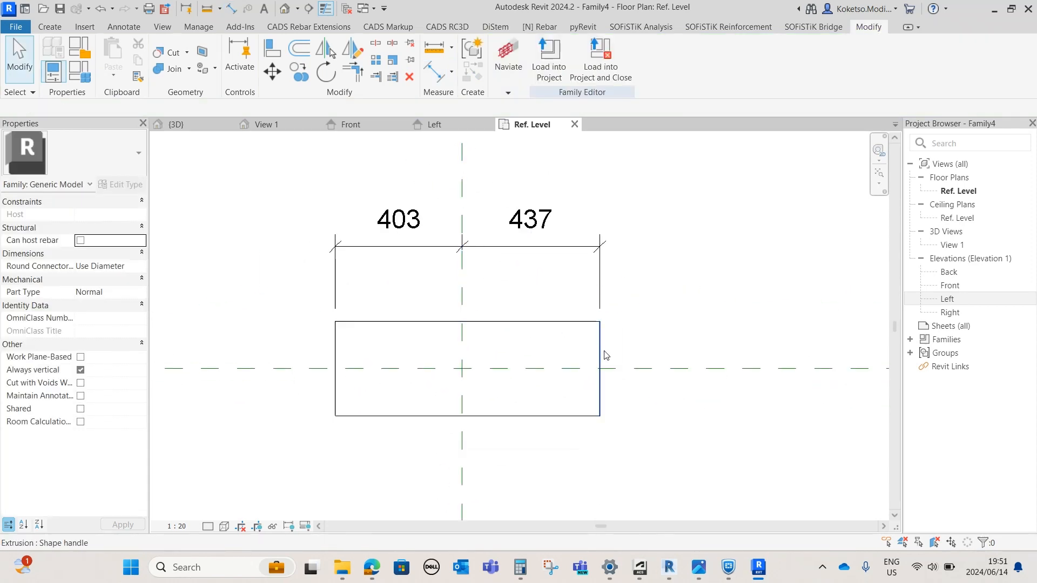
pyautogui.click(602, 351)
pyautogui.click(531, 230)
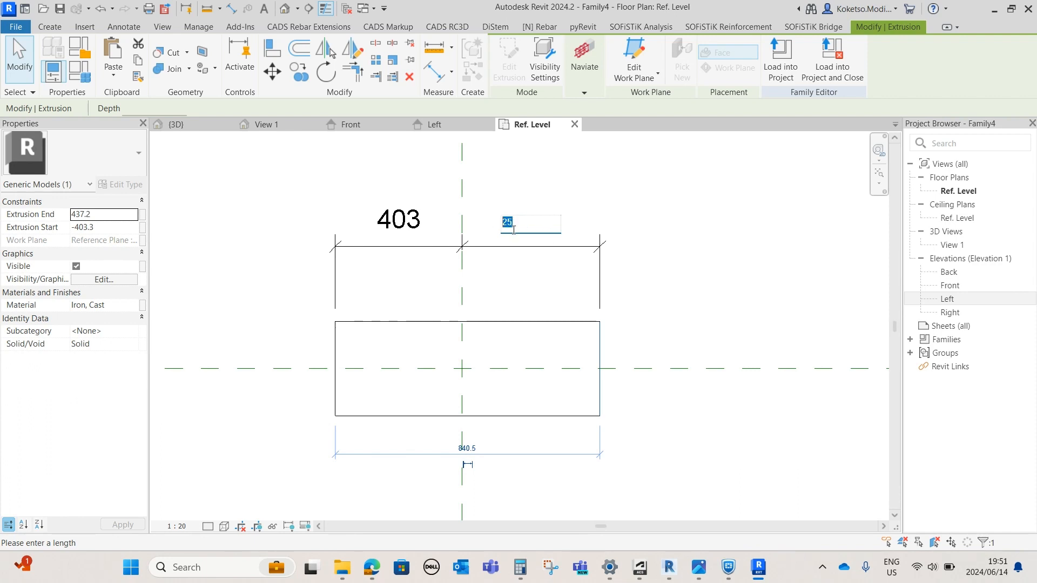
pyautogui.press('Return')
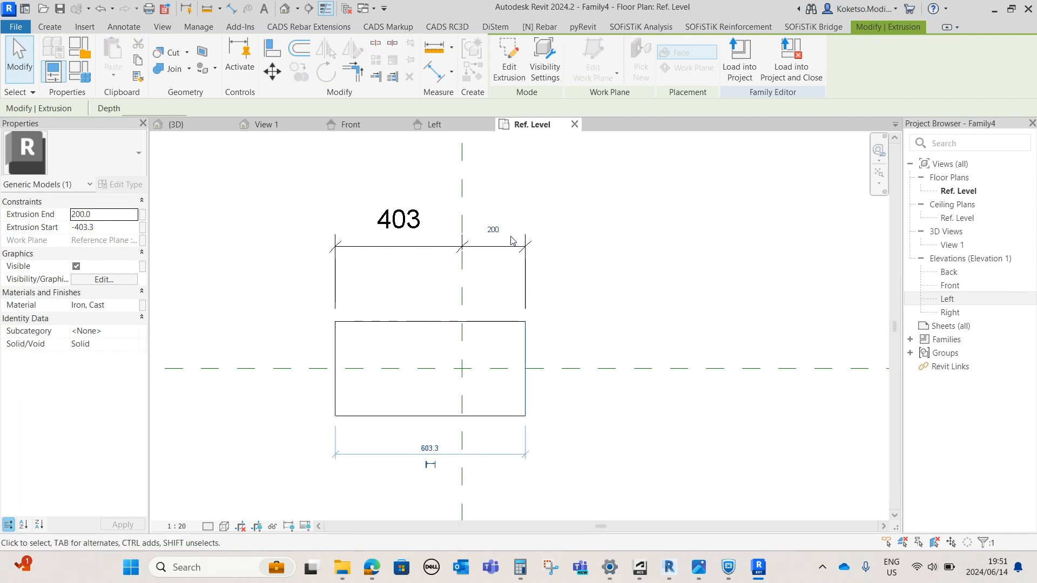
pyautogui.click(348, 361)
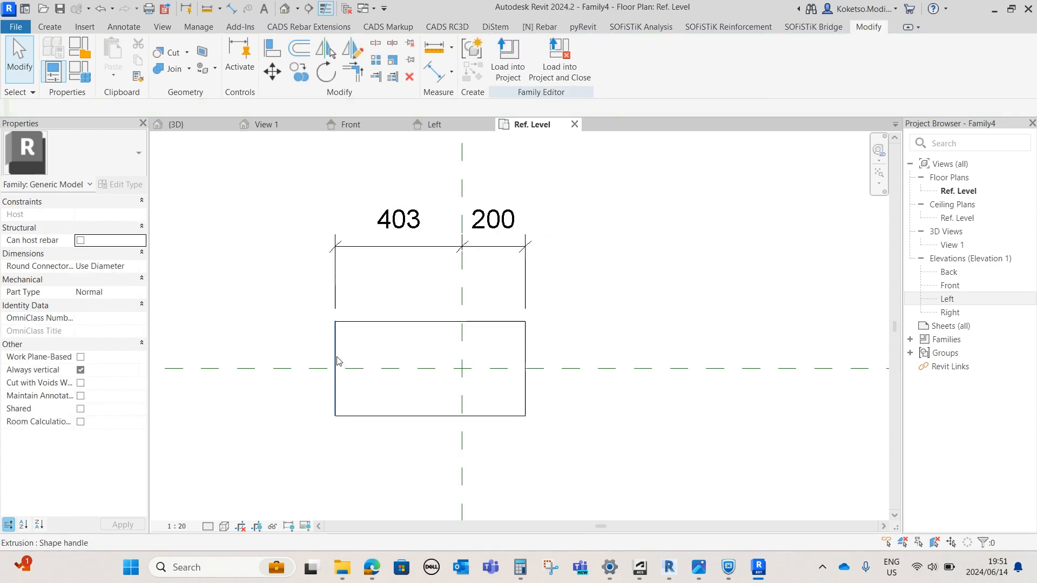
pyautogui.click(336, 358)
pyautogui.click(394, 236)
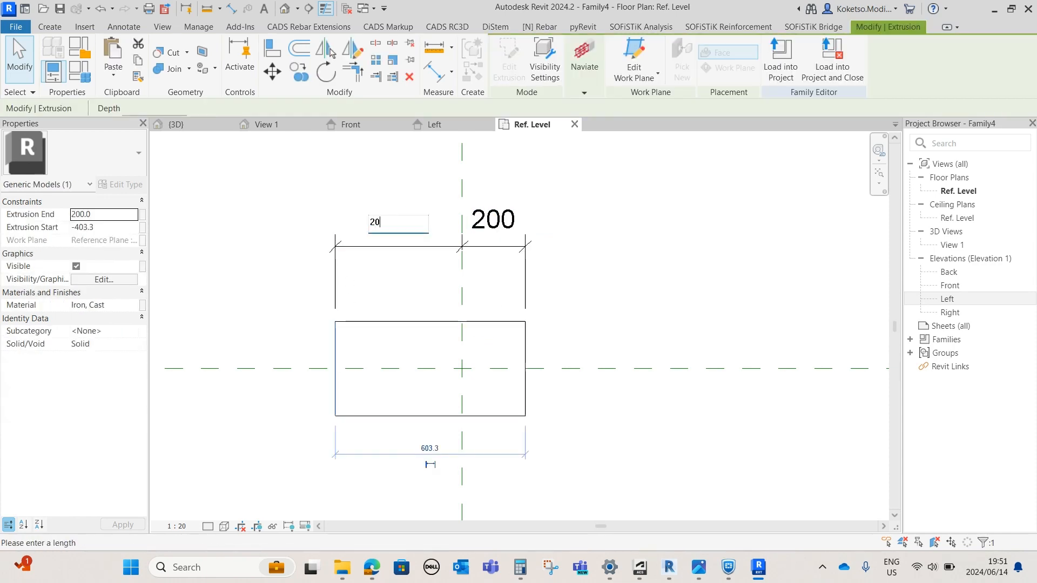
pyautogui.press('Return')
pyautogui.click(499, 386)
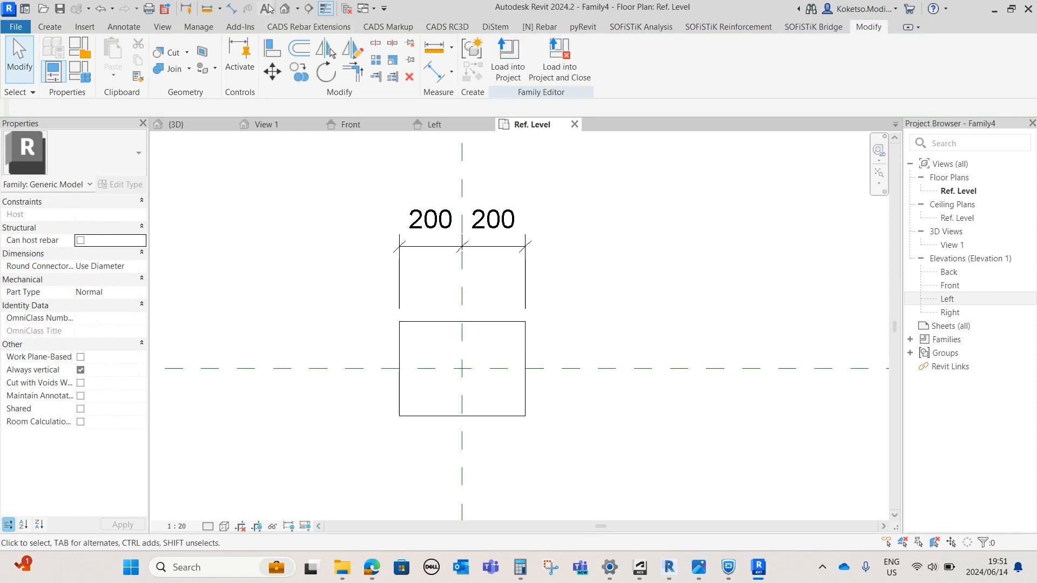
pyautogui.click(285, 8)
pyautogui.keyDown('shift'); pyautogui.moveTo(648, 243); pyautogui.dragTo(676, 324, button='middle'); pyautogui.keyUp('shift')
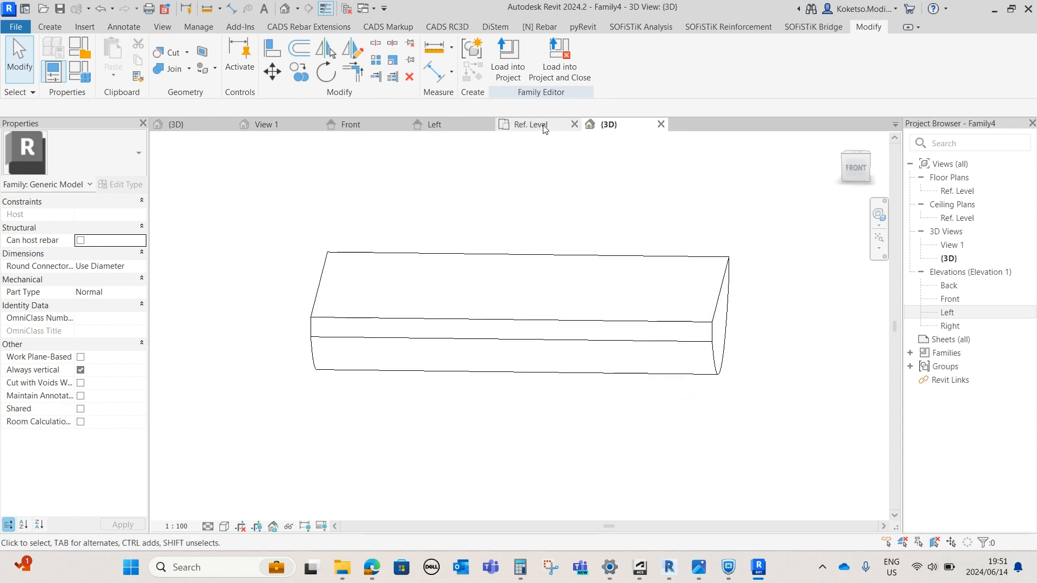
# In the Ref. Level plan, set both extrusion ends to 250 mm from the centre plane and delete the dimension string.
pyautogui.click(544, 129)
pyautogui.scroll(2, 534, 354)
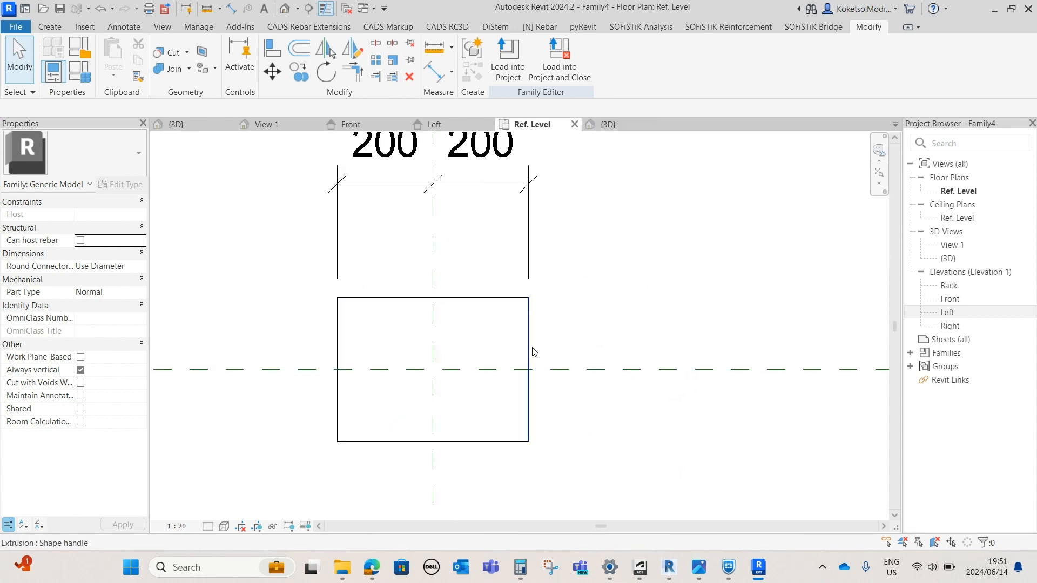
pyautogui.click(534, 352)
pyautogui.scroll(-1, 527, 378)
pyautogui.click(486, 211)
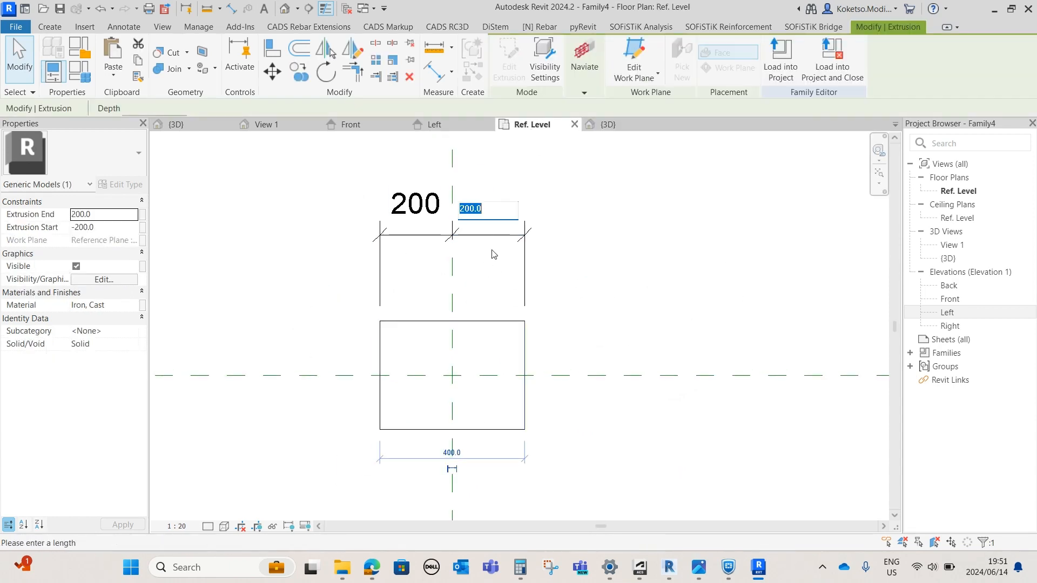
pyautogui.write('250')
pyautogui.press('Return')
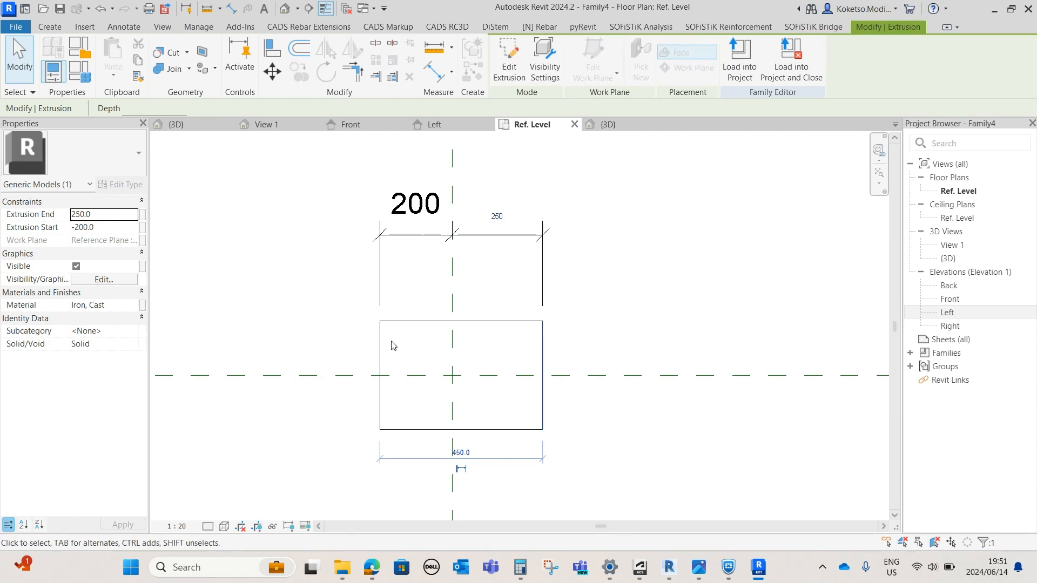
pyautogui.click(416, 217)
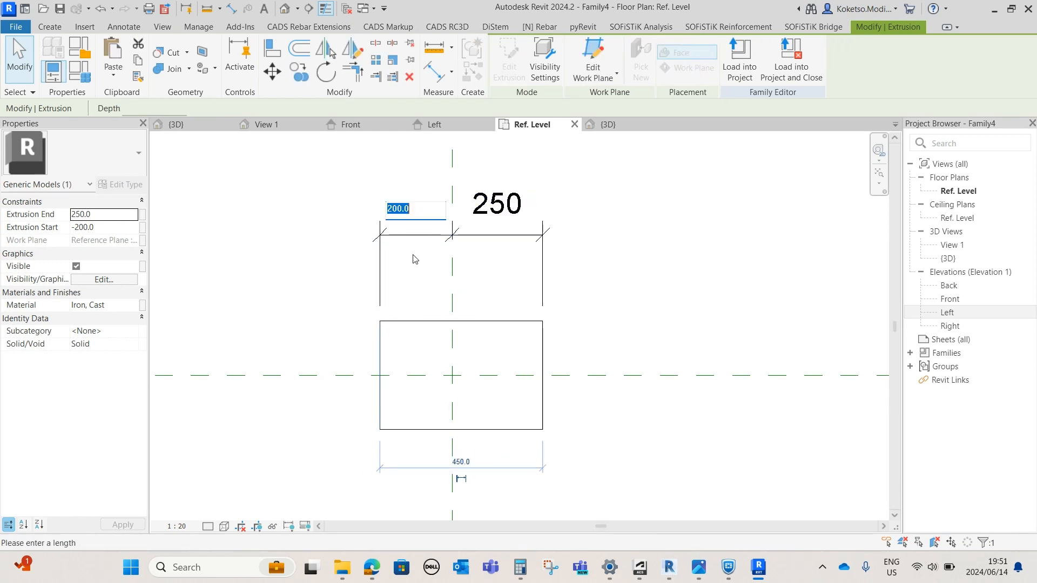
pyautogui.press('Return')
pyautogui.click(476, 404)
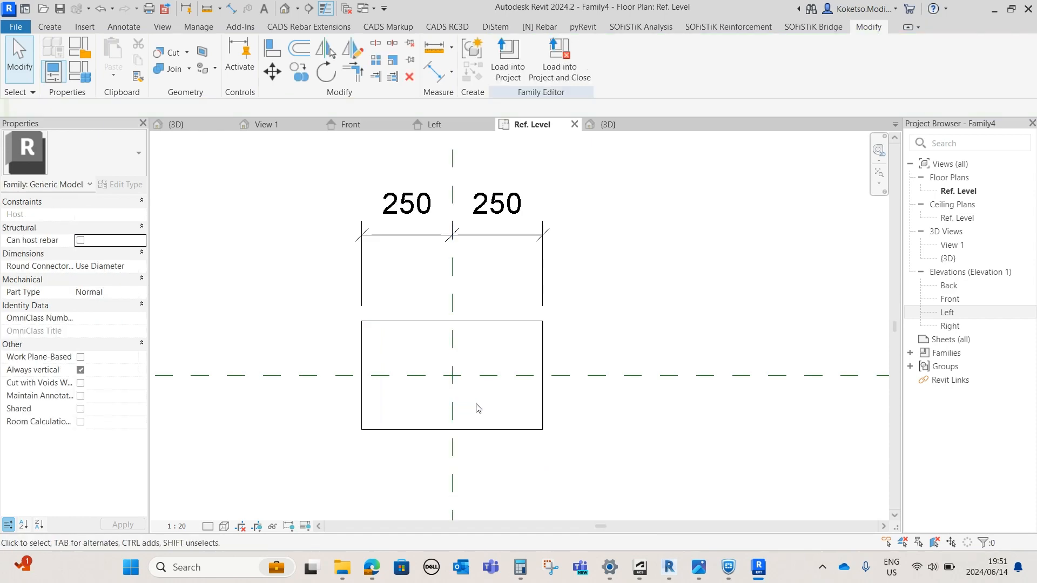
pyautogui.click(481, 236)
pyautogui.click(404, 77)
# Show the extrusion in an angled 3D view with its flat top and curved underside shaded.
pyautogui.click(608, 124)
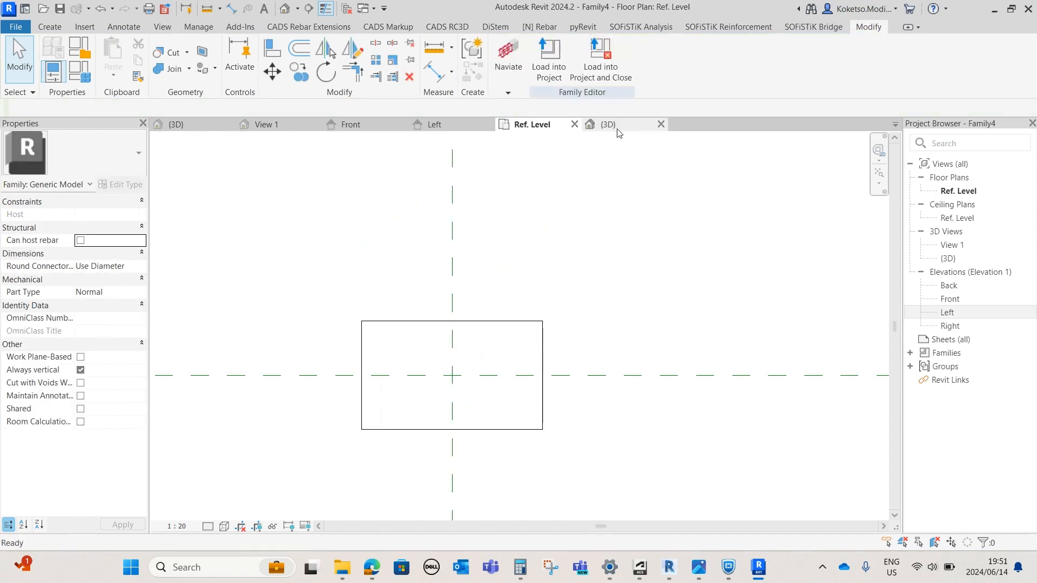
pyautogui.keyDown('shift'); pyautogui.moveTo(558, 210); pyautogui.dragTo(286, 464, button='middle'); pyautogui.keyUp('shift')
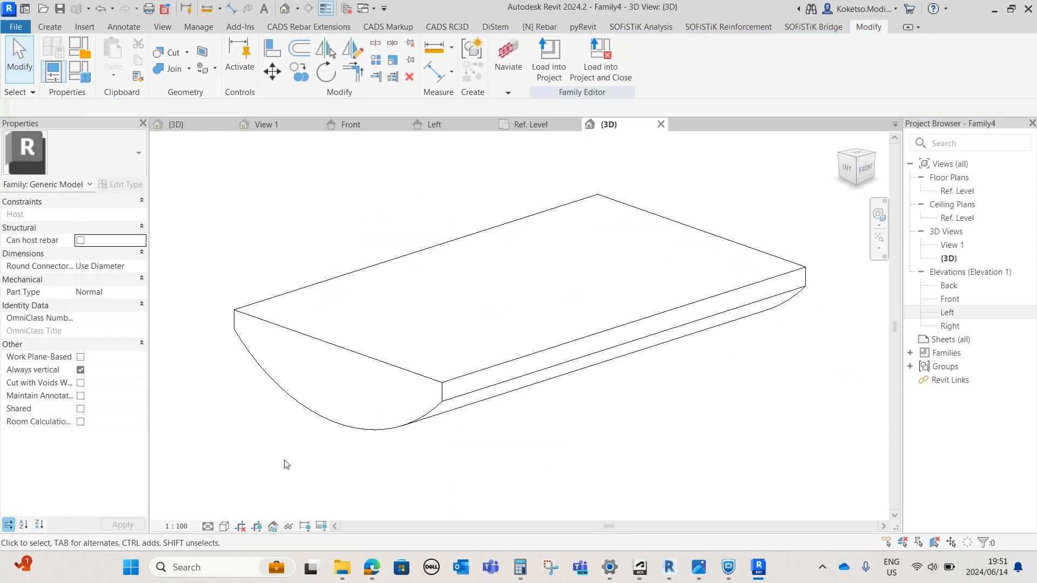
pyautogui.click(224, 527)
pyautogui.click(246, 480)
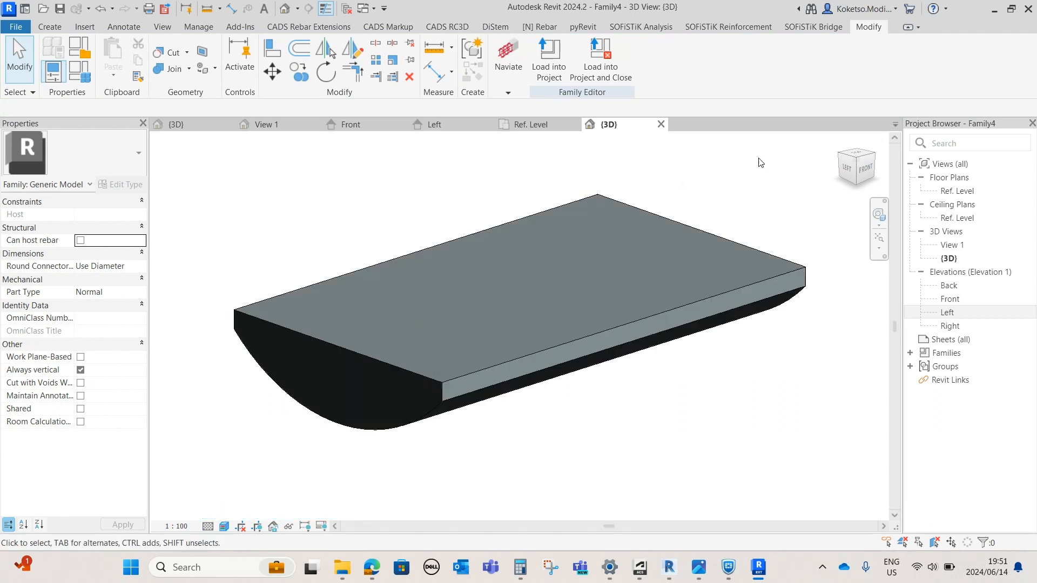
# Examine the extrusion's profile in the Left elevation and its outline in the Ref. Level plan.
pyautogui.click(442, 128)
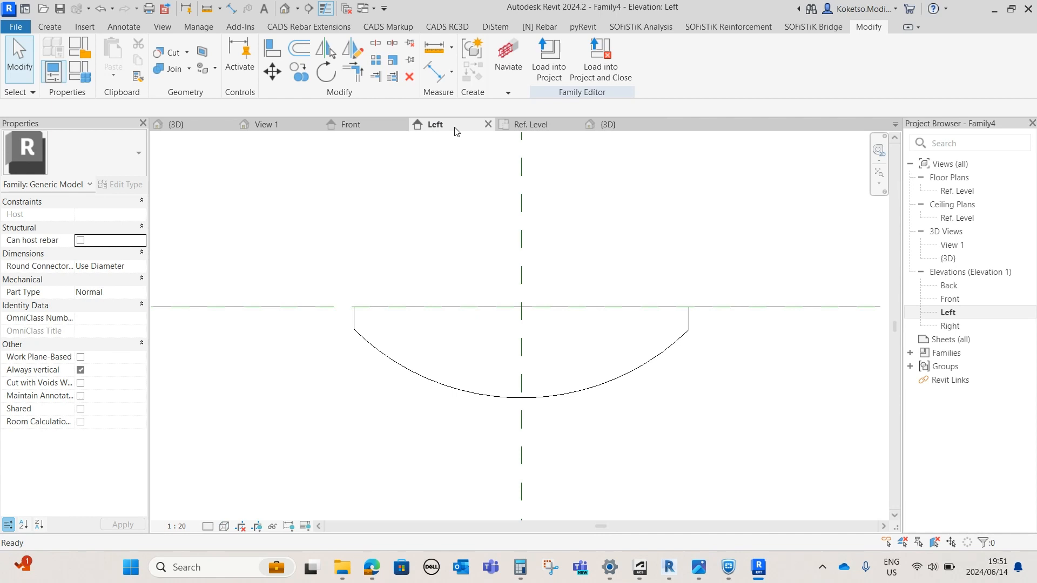
pyautogui.moveTo(482, 303); pyautogui.dragTo(450, 327, button='middle')
pyautogui.scroll(-1, 445, 324)
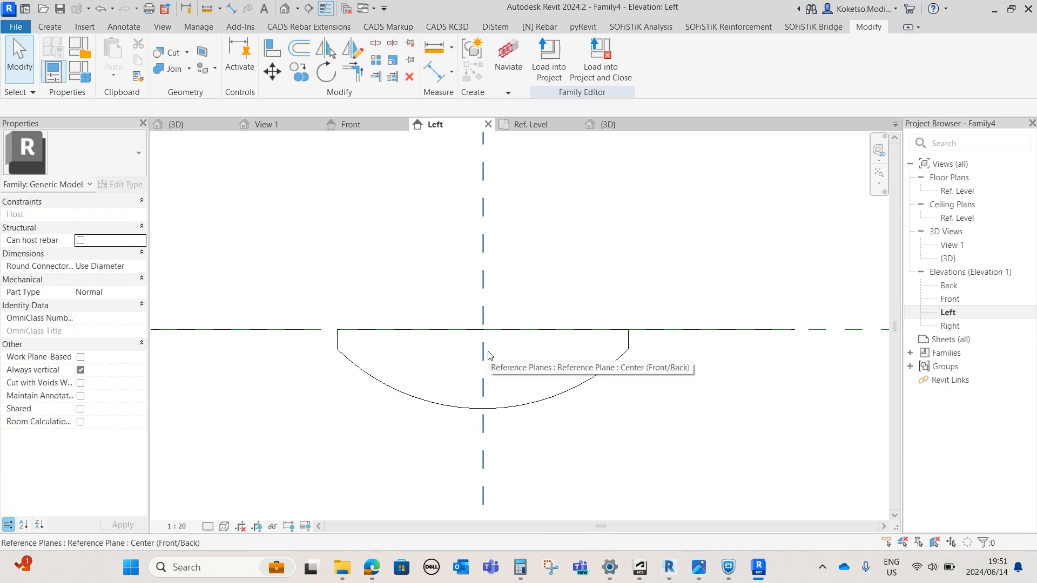
pyautogui.scroll(1, 370, 330)
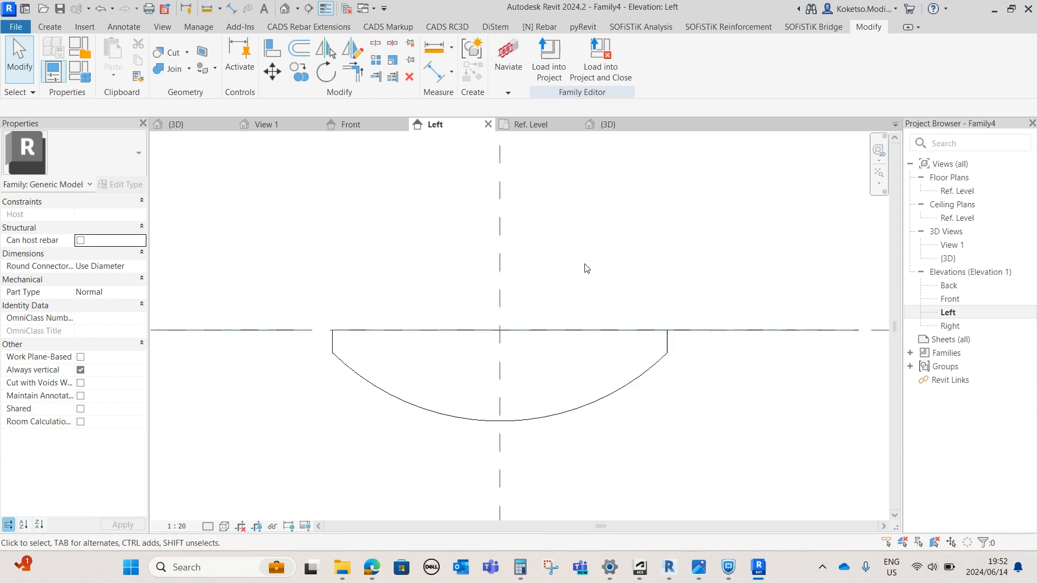
pyautogui.click(531, 125)
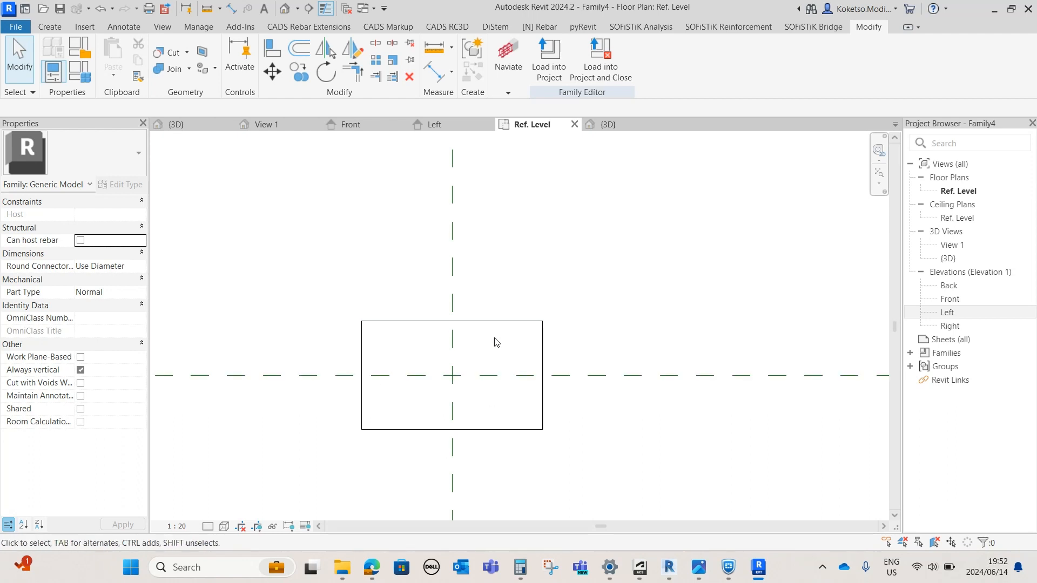
pyautogui.click(432, 125)
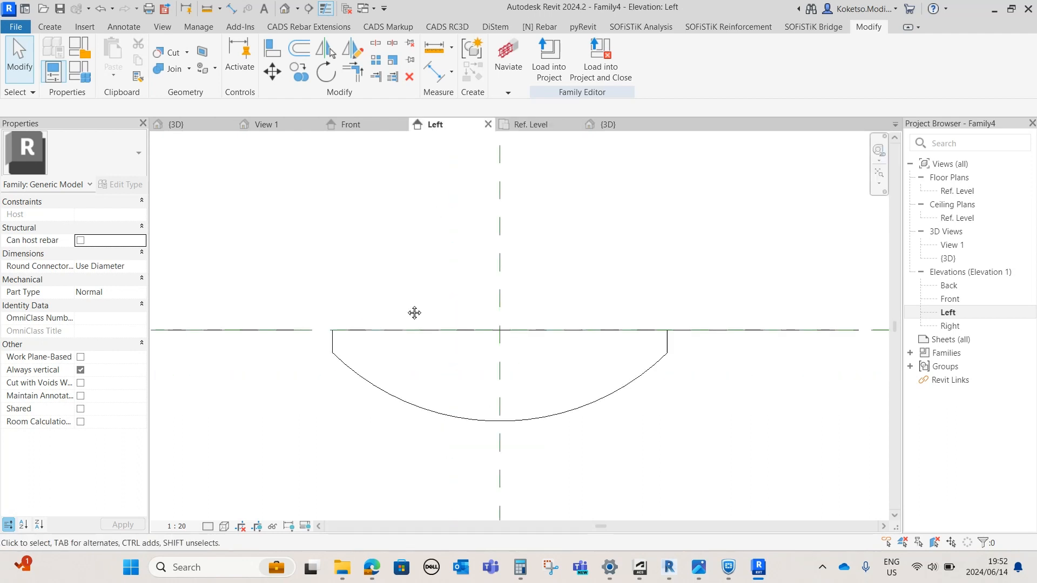
pyautogui.moveTo(414, 313); pyautogui.dragTo(401, 343, button='middle')
pyautogui.scroll(-1, 401, 343)
# Start a new extrusion in the Left elevation and sketch a 150 mm line rising at 76° from the level, starting 100 mm left of the centre plane.
pyautogui.click(54, 30)
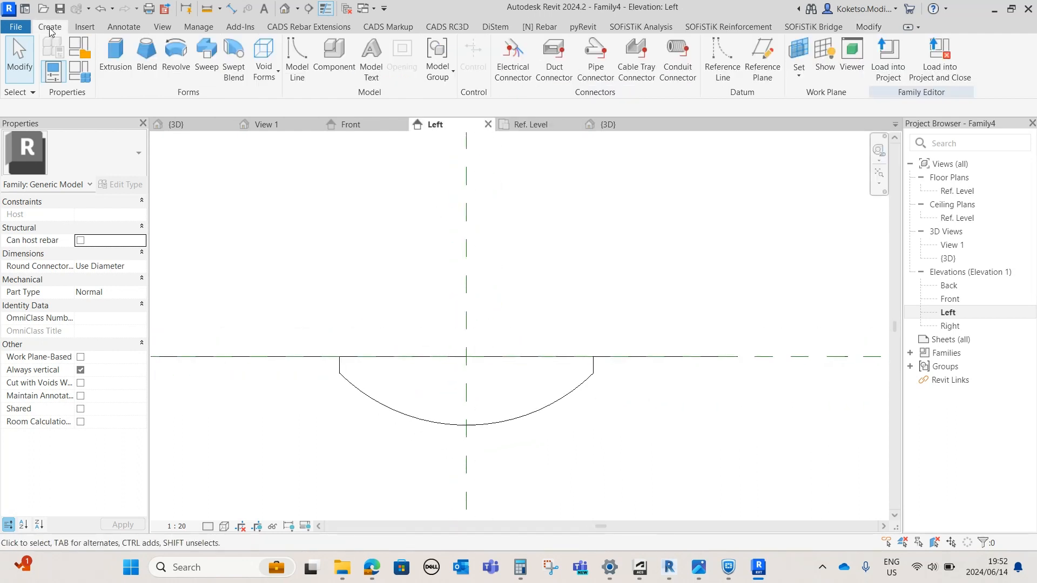
pyautogui.click(116, 59)
pyautogui.scroll(1, 440, 345)
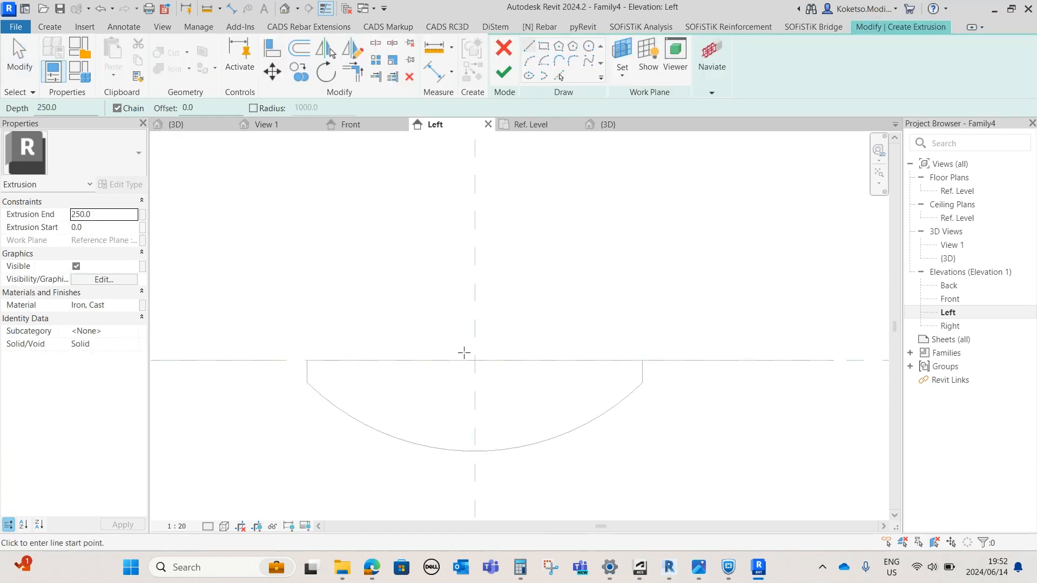
pyautogui.scroll(-1, 383, 364)
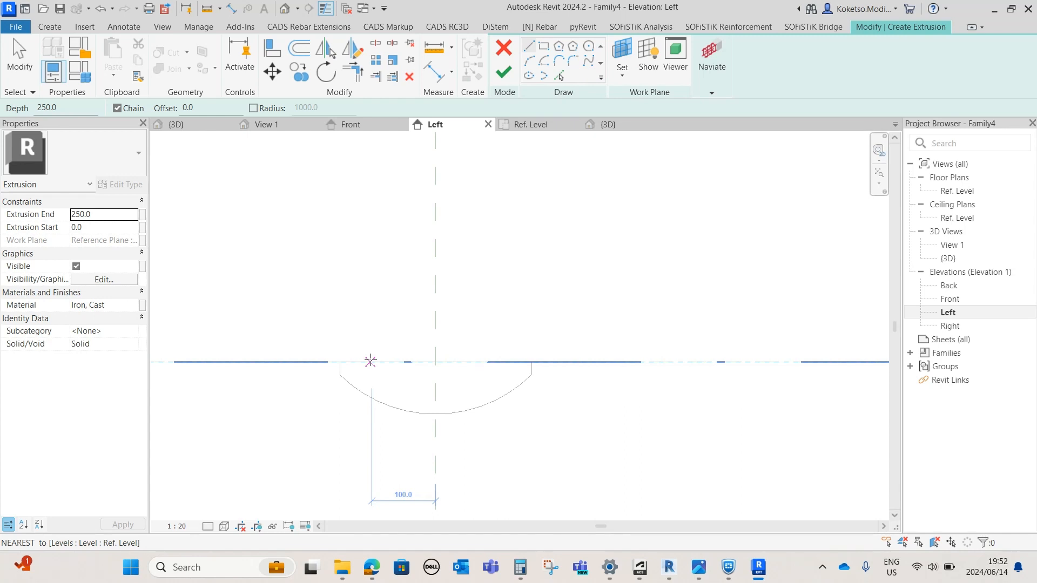
pyautogui.click(371, 360)
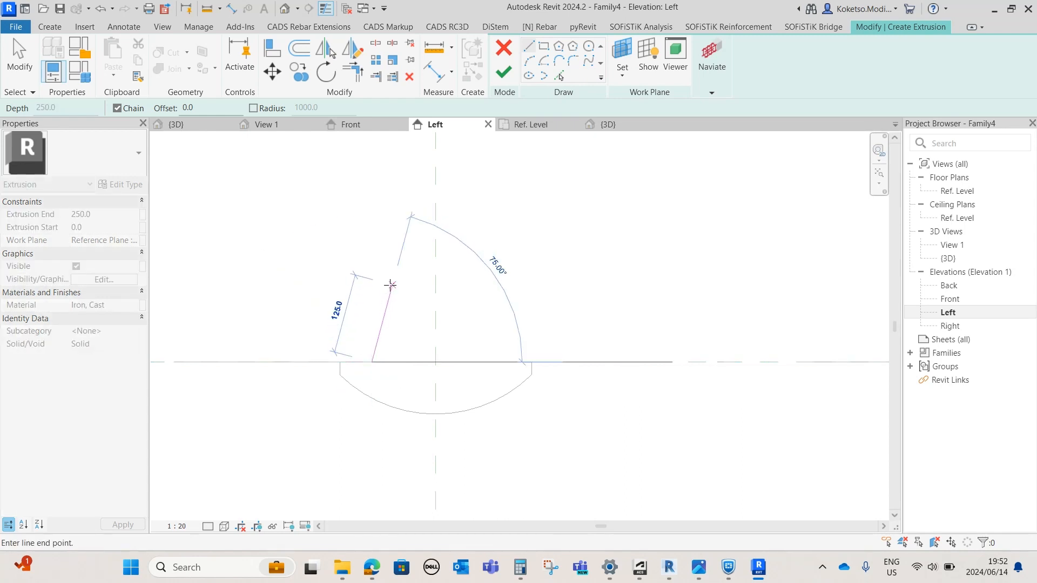
pyautogui.scroll(1, 390, 284)
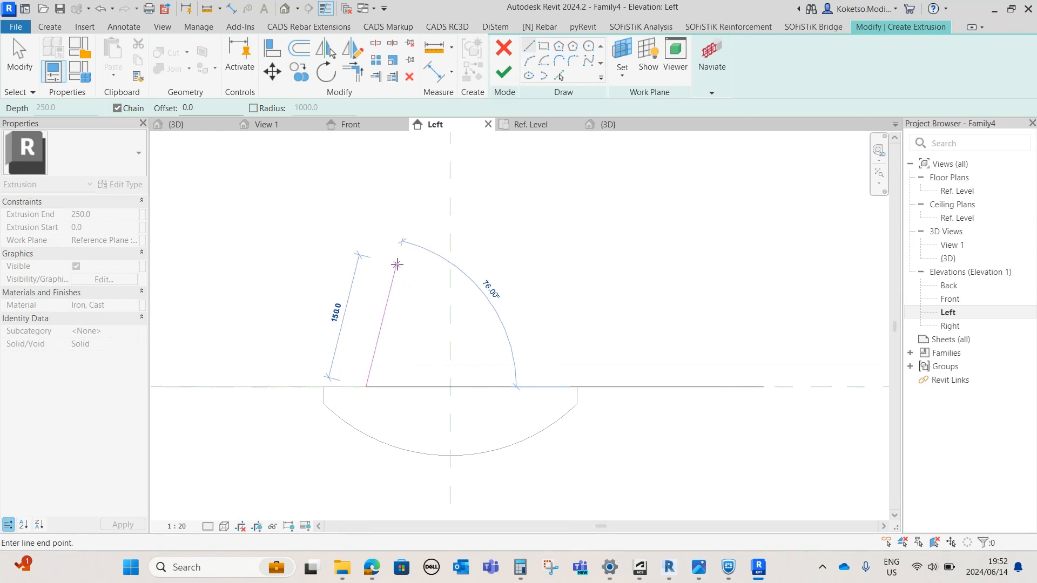
pyautogui.click(396, 264)
pyautogui.press('Escape')
pyautogui.press('Escape')
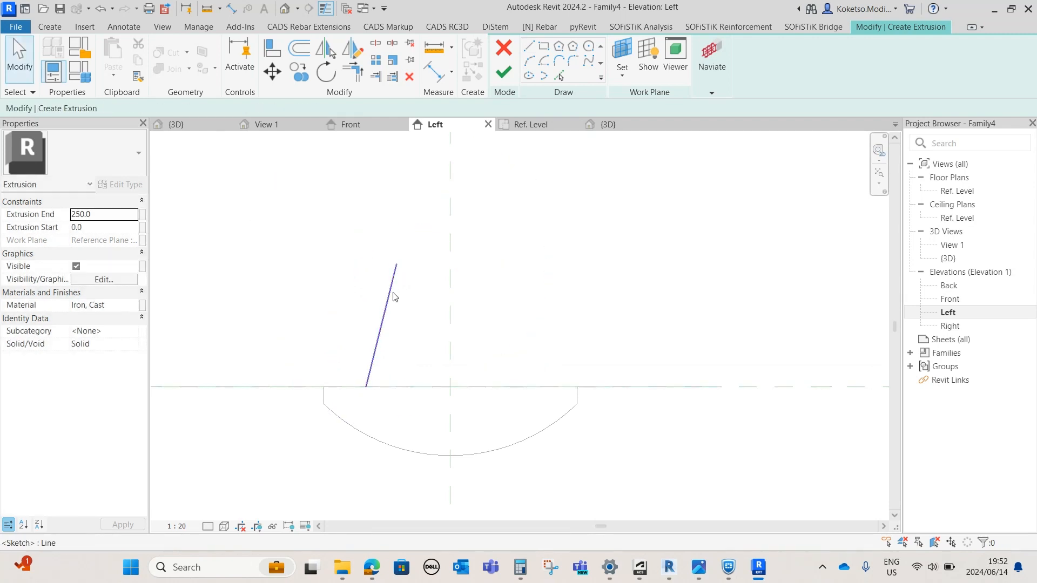
# Mirror the slanted sketch line about the Center (Front/Back) reference plane.
pyautogui.scroll(2, 421, 338)
pyautogui.click(326, 50)
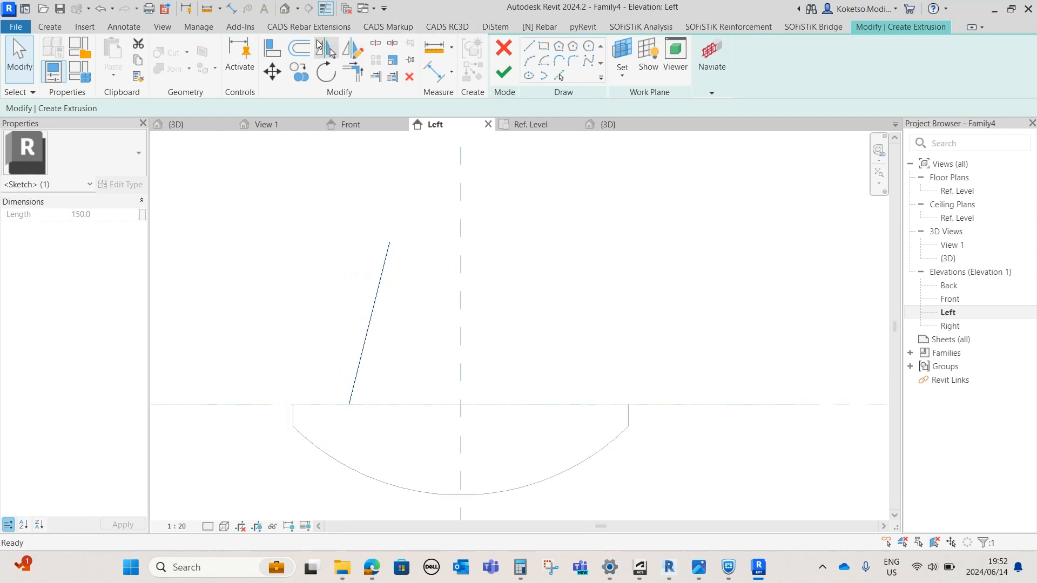
pyautogui.click(459, 194)
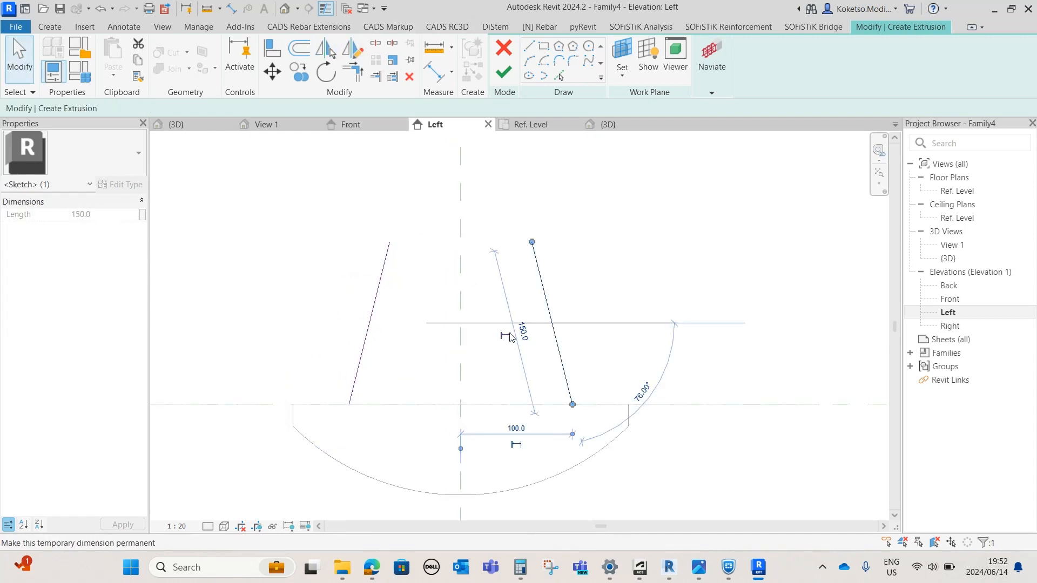
pyautogui.press('Escape')
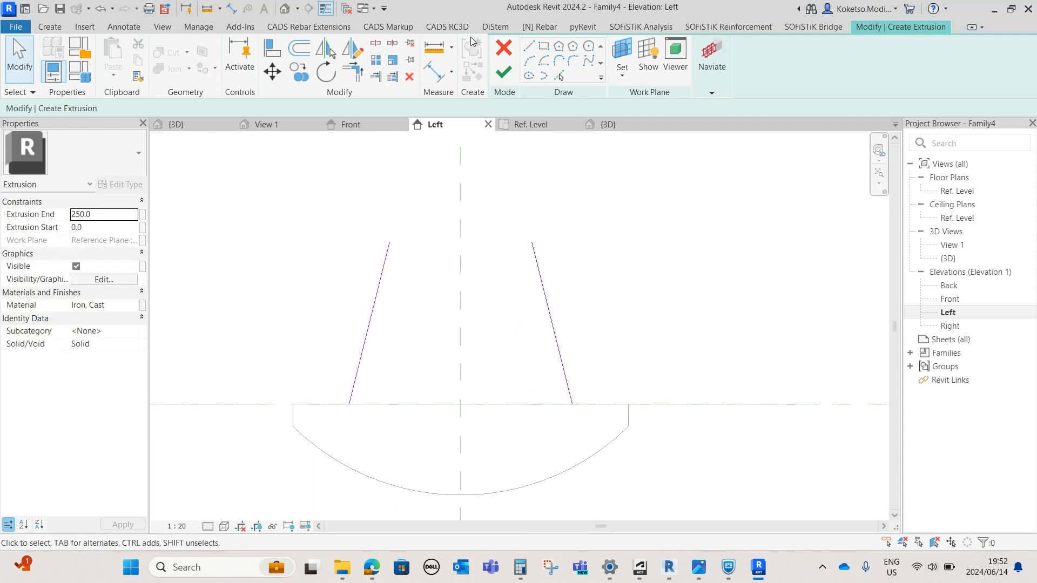
# Join the lower ends of the two slanted lines with a horizontal line along the reference level.
pyautogui.click(527, 50)
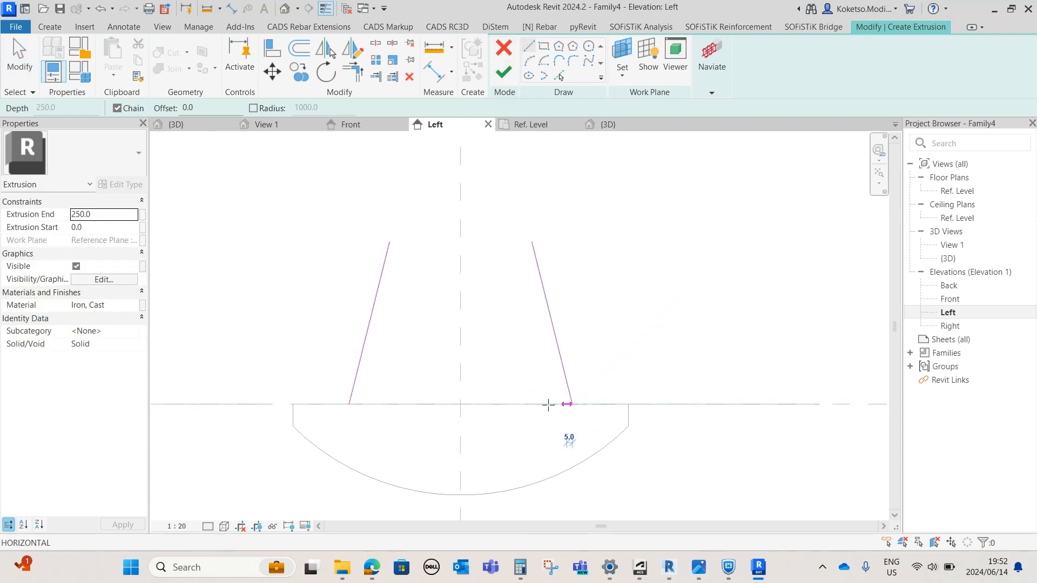
pyautogui.click(572, 404)
pyautogui.click(351, 404)
pyautogui.scroll(2, 461, 299)
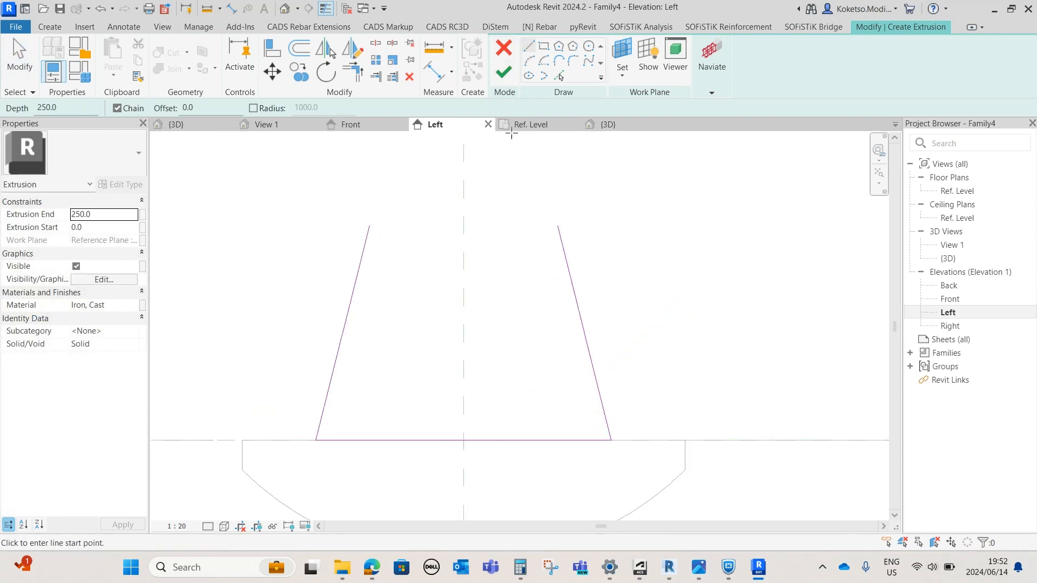
# Close the top of the profile with an arc of about 66 mm radius, tangent to both slanted lines.
pyautogui.click(528, 64)
pyautogui.click(369, 225)
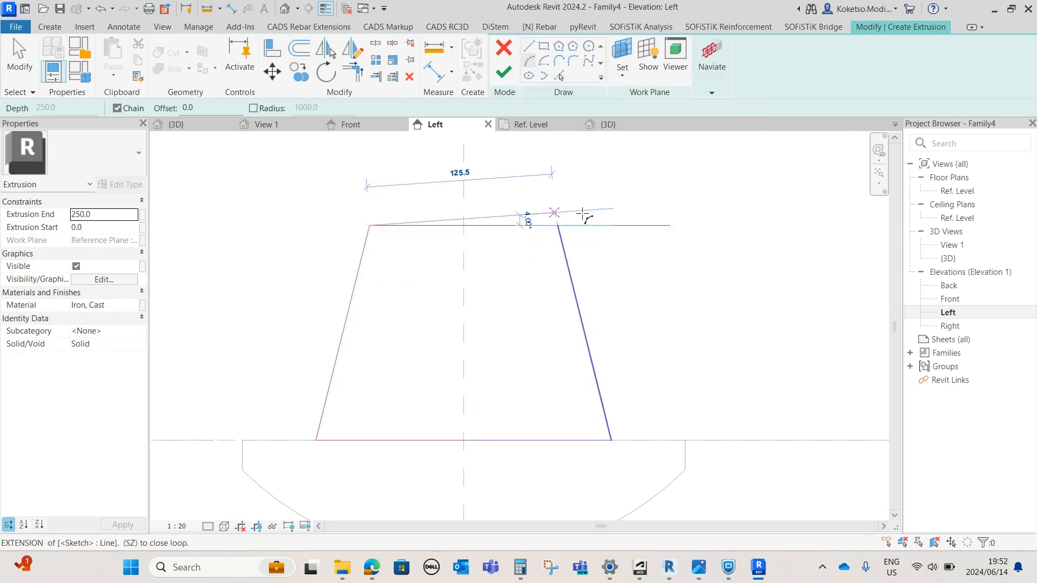
pyautogui.click(558, 225)
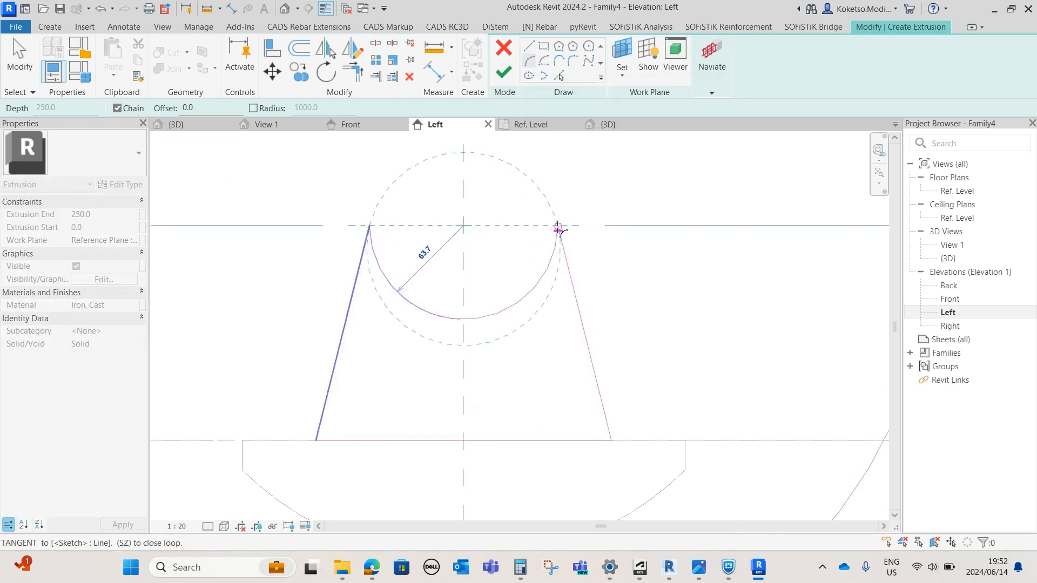
pyautogui.click(476, 153)
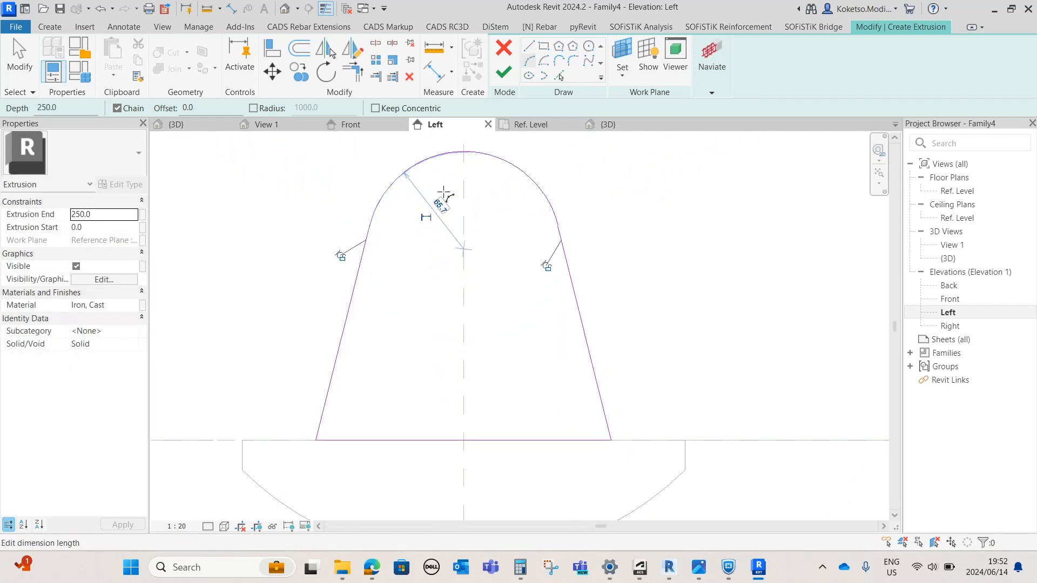
pyautogui.scroll(-2, 472, 249)
pyautogui.press('Escape')
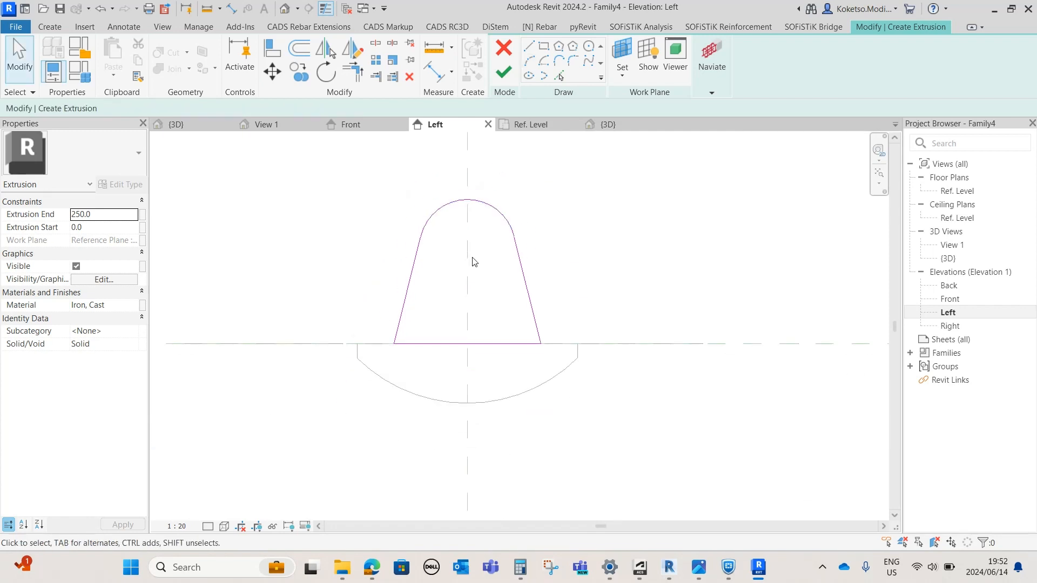
pyautogui.scroll(3, 453, 217)
pyautogui.scroll(-2, 456, 224)
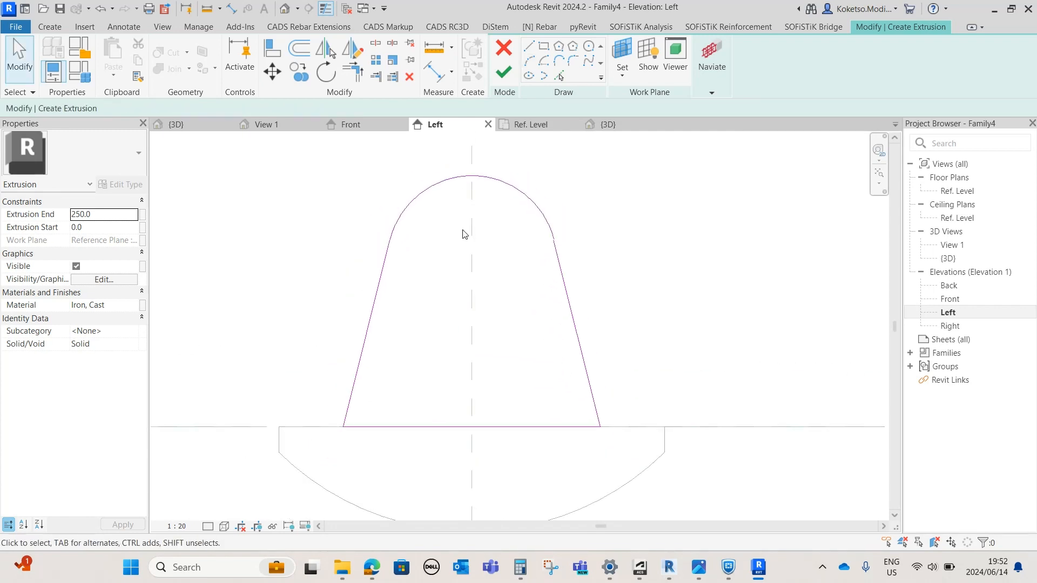
pyautogui.scroll(1, 469, 248)
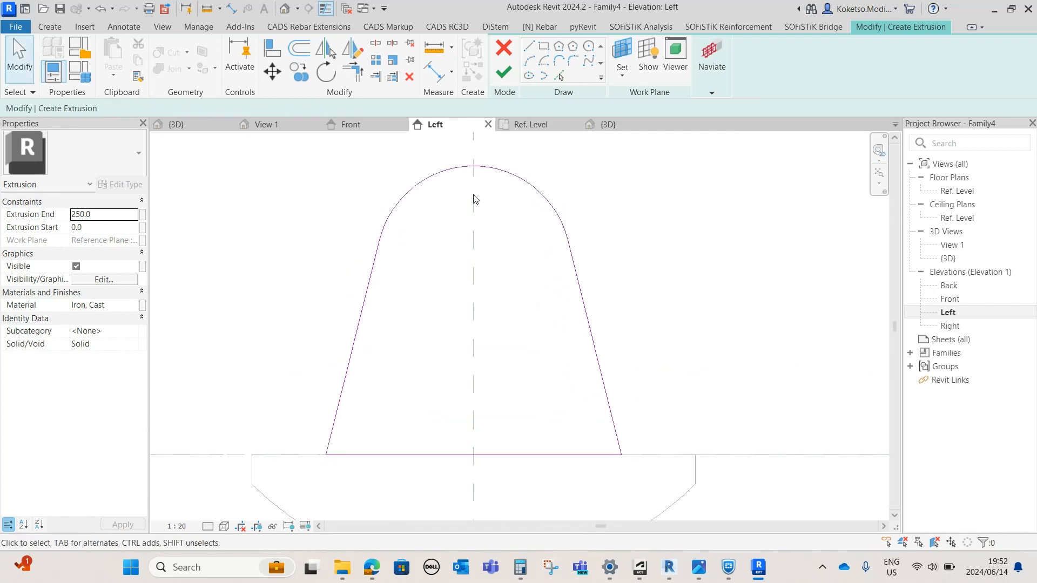
pyautogui.click(591, 48)
pyautogui.scroll(1, 473, 215)
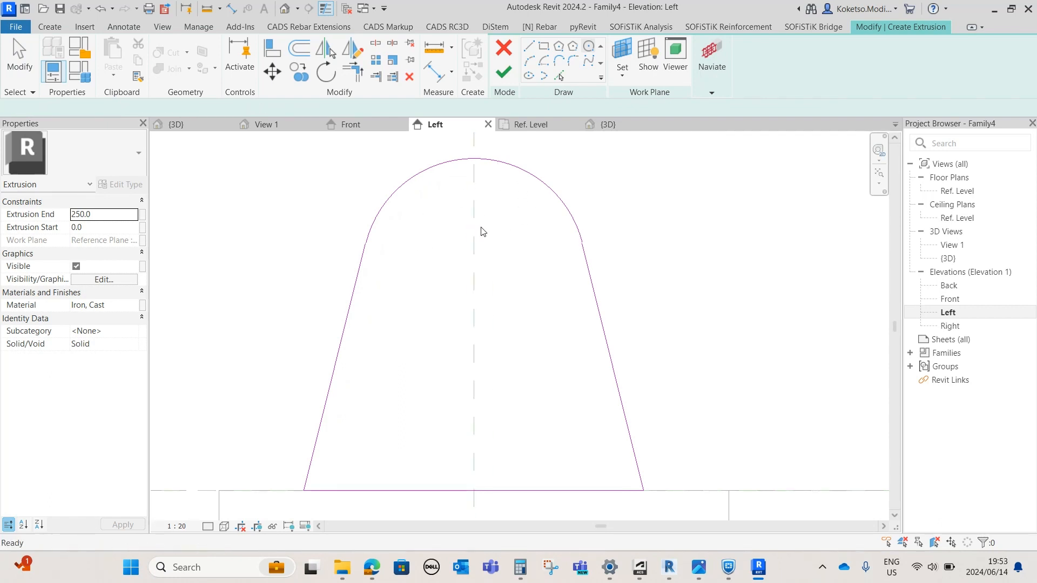
pyautogui.press('Escape')
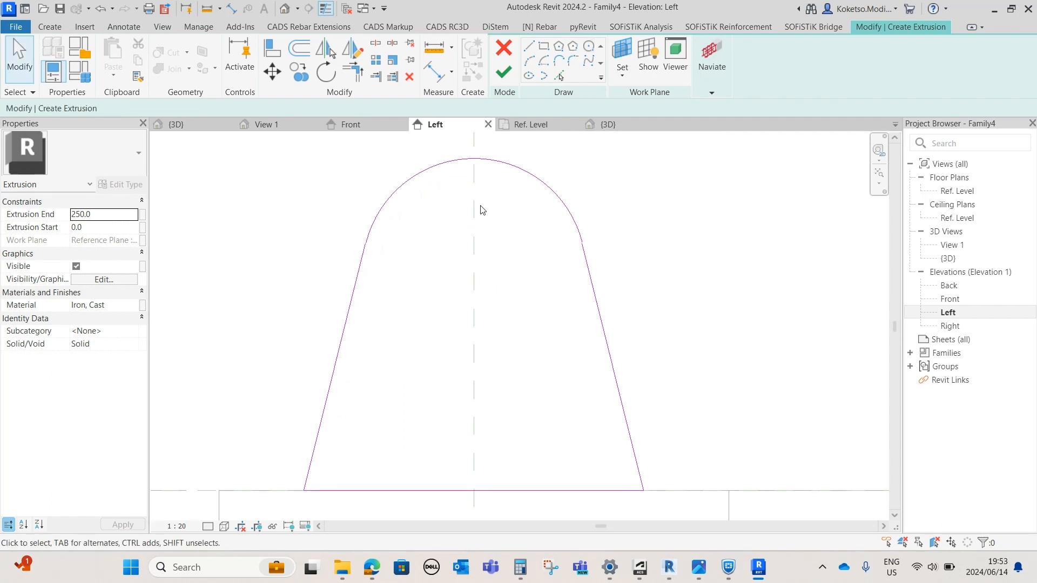
# Place a horizontal reference plane through the top of the arc and extend it past both sides of the profile.
pyautogui.click(50, 27)
pyautogui.click(763, 47)
pyautogui.click(475, 158)
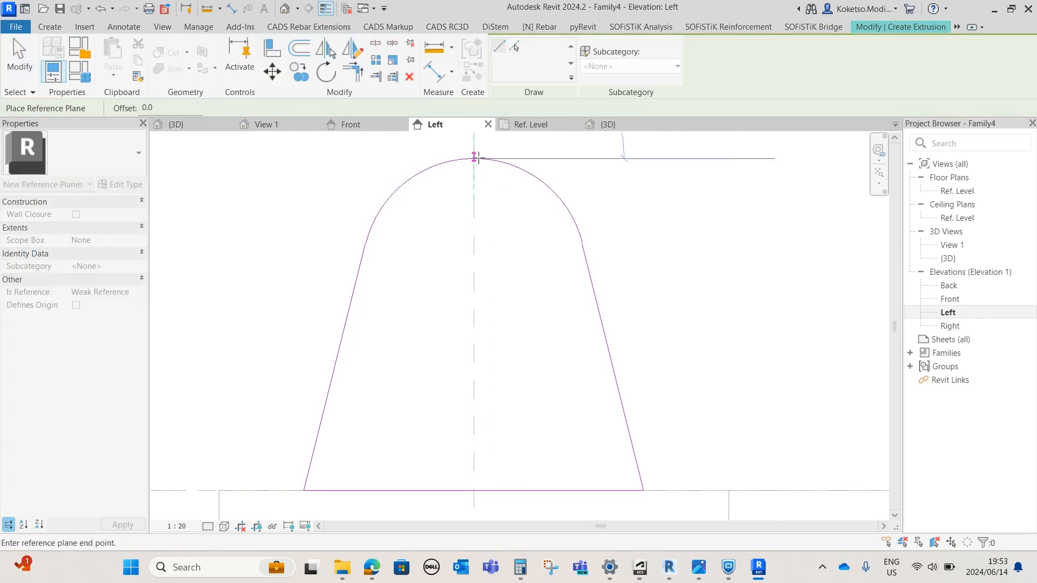
pyautogui.click(824, 158)
pyautogui.press('Escape')
pyautogui.press('Escape')
pyautogui.click(468, 166)
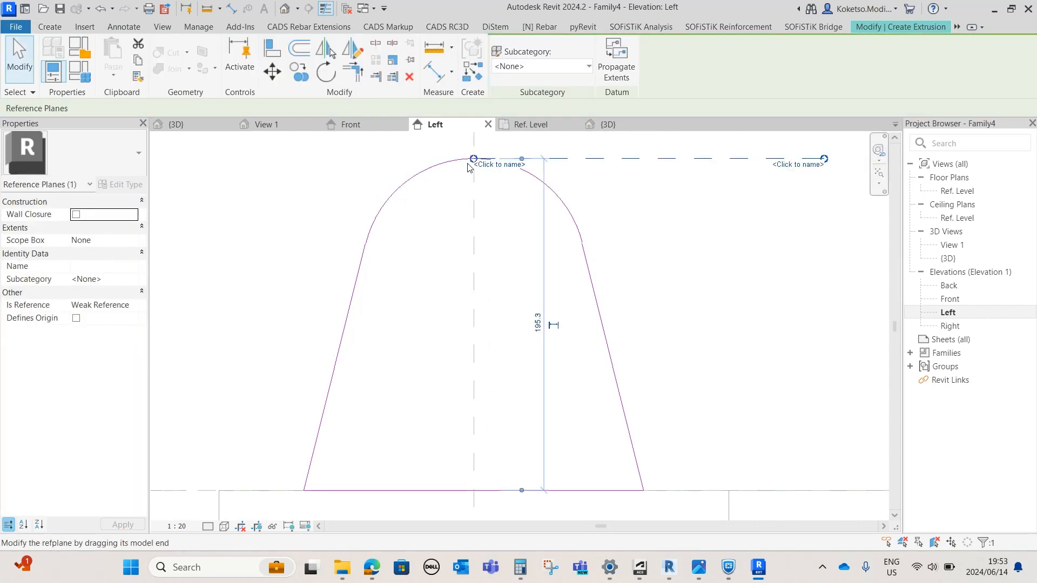
pyautogui.moveTo(467, 166); pyautogui.dragTo(235, 167)
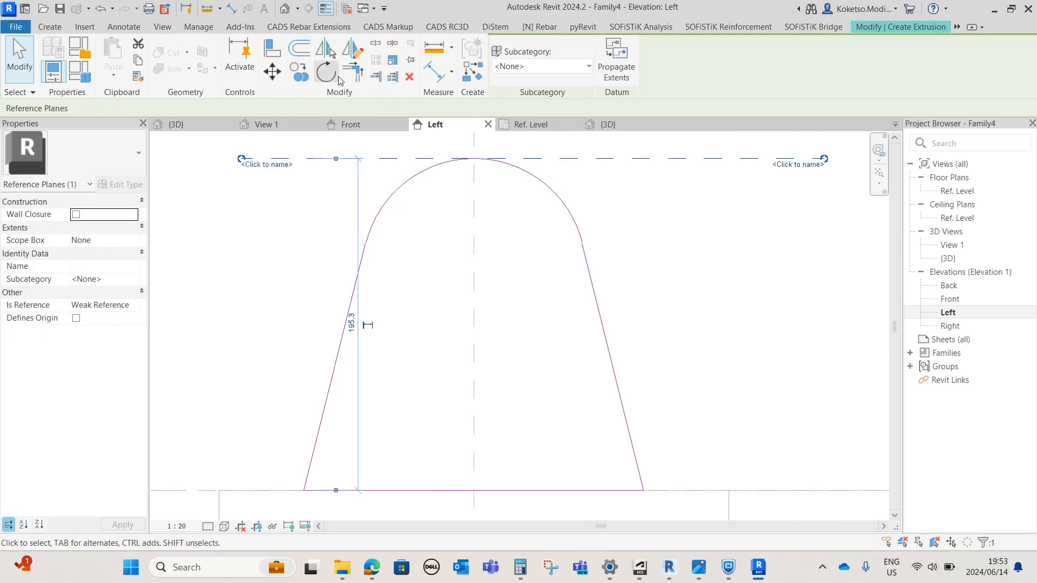
# Copy the reference plane 30 mm downward and delete the original at the arc's top.
pyautogui.click(299, 72)
pyautogui.click(475, 159)
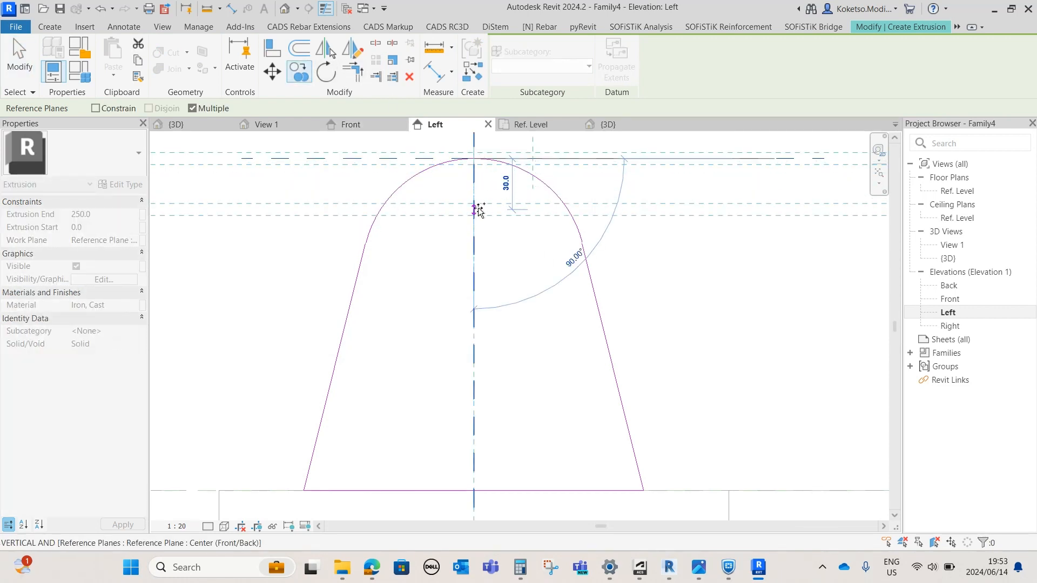
pyautogui.click(475, 210)
pyautogui.press('Escape')
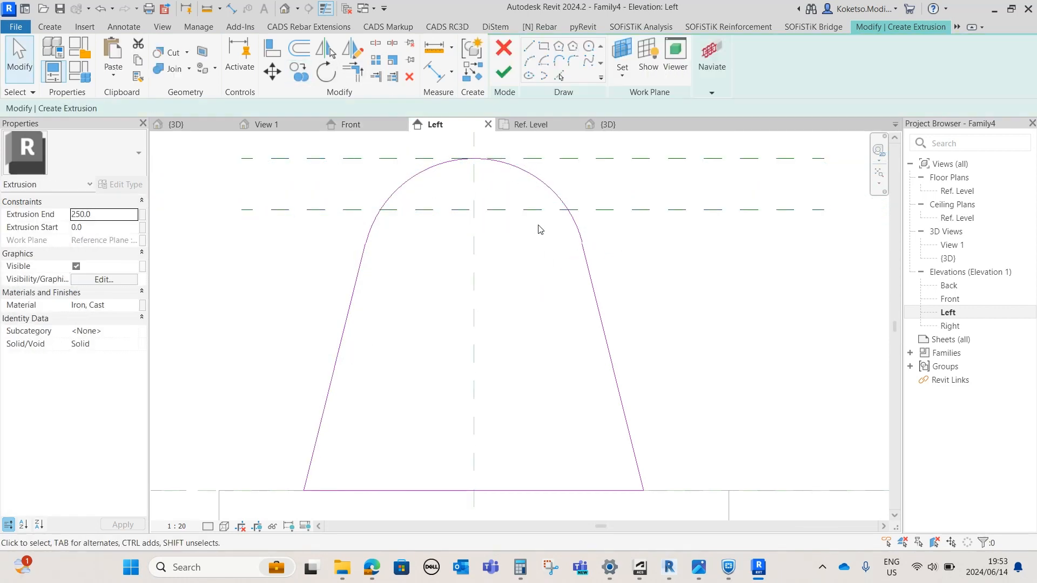
pyautogui.click(590, 158)
pyautogui.click(409, 78)
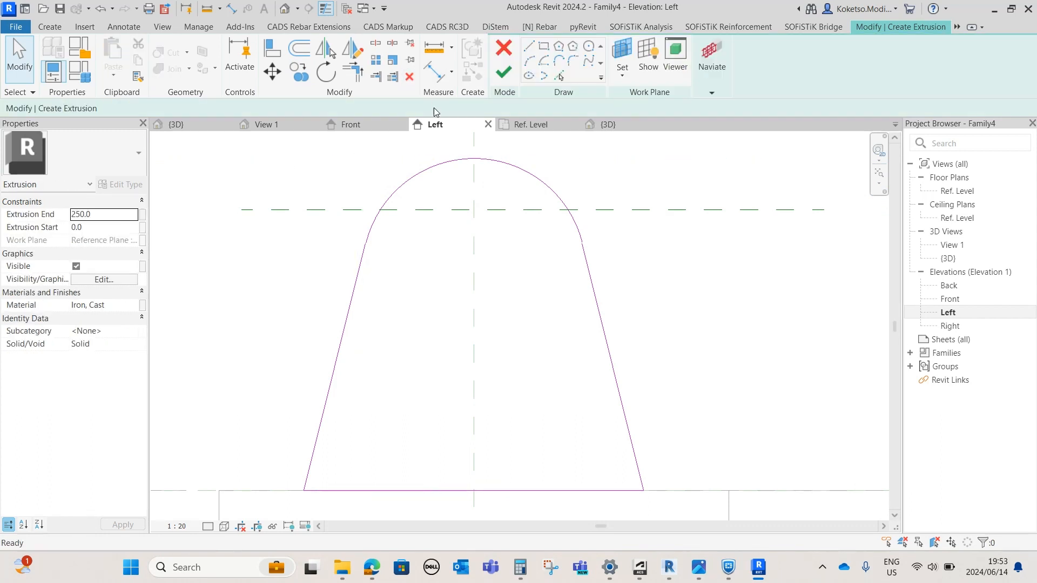
# Sketch a circle of 10 mm radius where the copied reference plane crosses the centre plane.
pyautogui.click(588, 47)
pyautogui.click(474, 210)
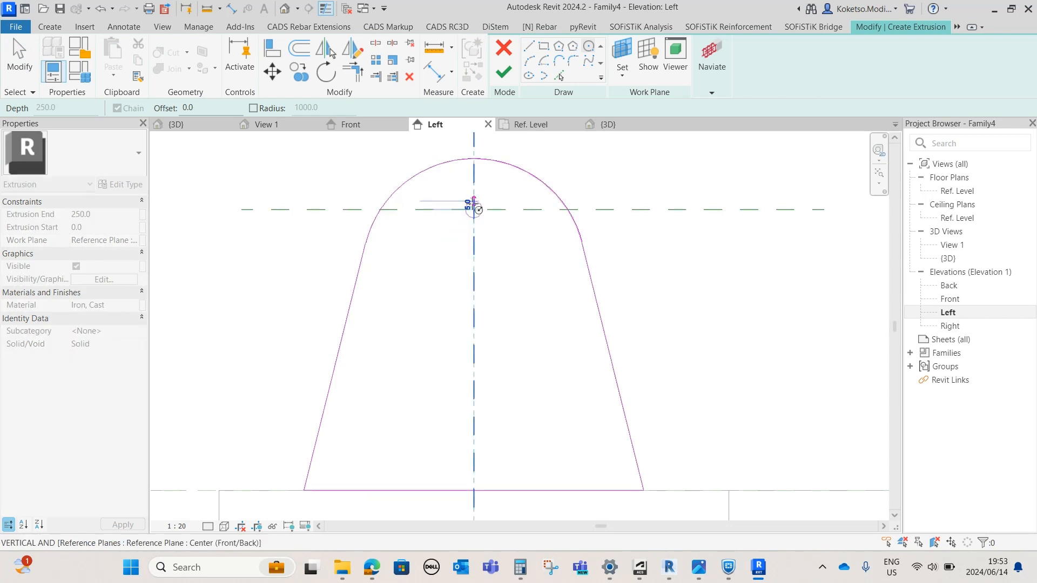
pyautogui.scroll(2, 475, 195)
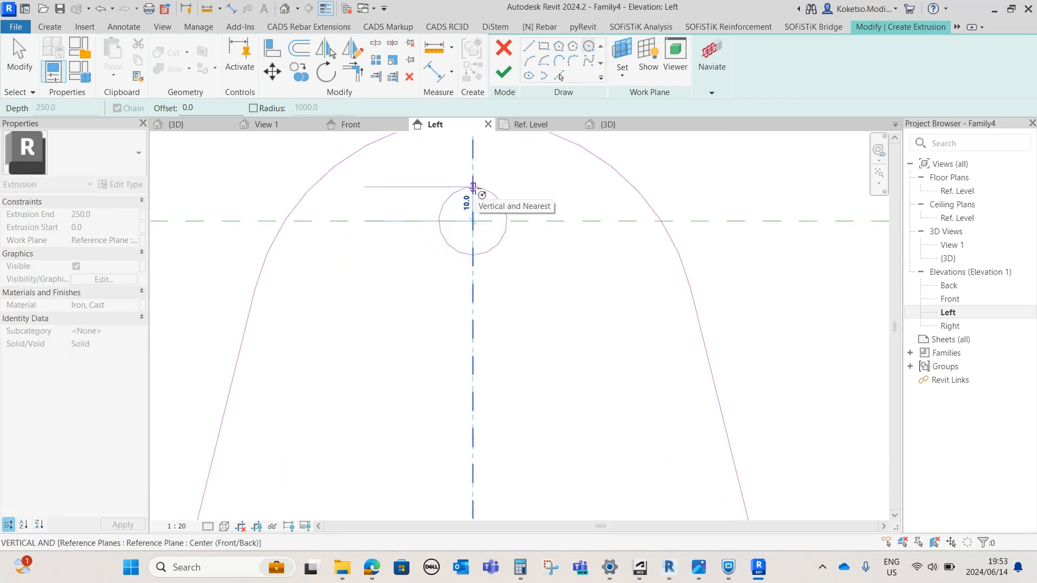
pyautogui.click(473, 186)
pyautogui.press('Escape')
pyautogui.press('Escape')
# Delete the reference plane through the circle's centre and finish the extrusion sketch.
pyautogui.scroll(-2, 522, 224)
pyautogui.click(521, 222)
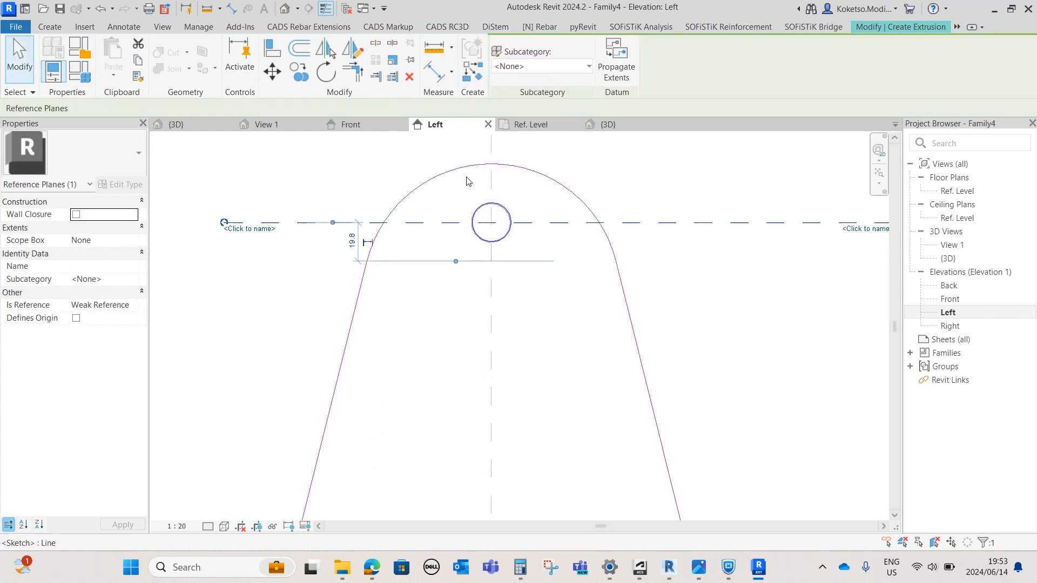
pyautogui.click(497, 186)
pyautogui.scroll(-2, 498, 183)
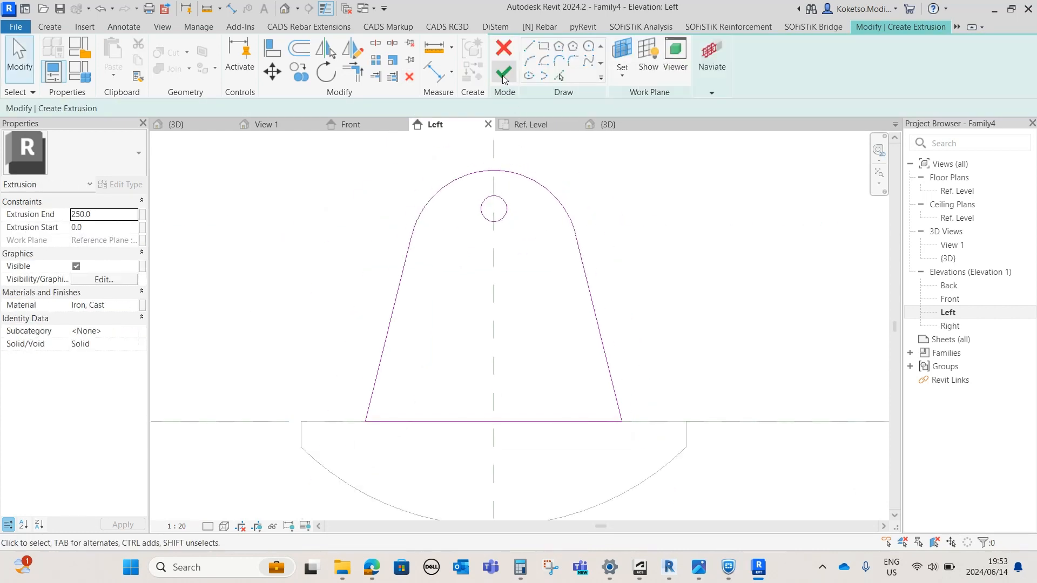
pyautogui.click(503, 75)
# In the Ref. Level plan, stretch the new extrusion's ends to about 175 mm and 211 mm from the Center (Left/Right) plane.
pyautogui.click(531, 126)
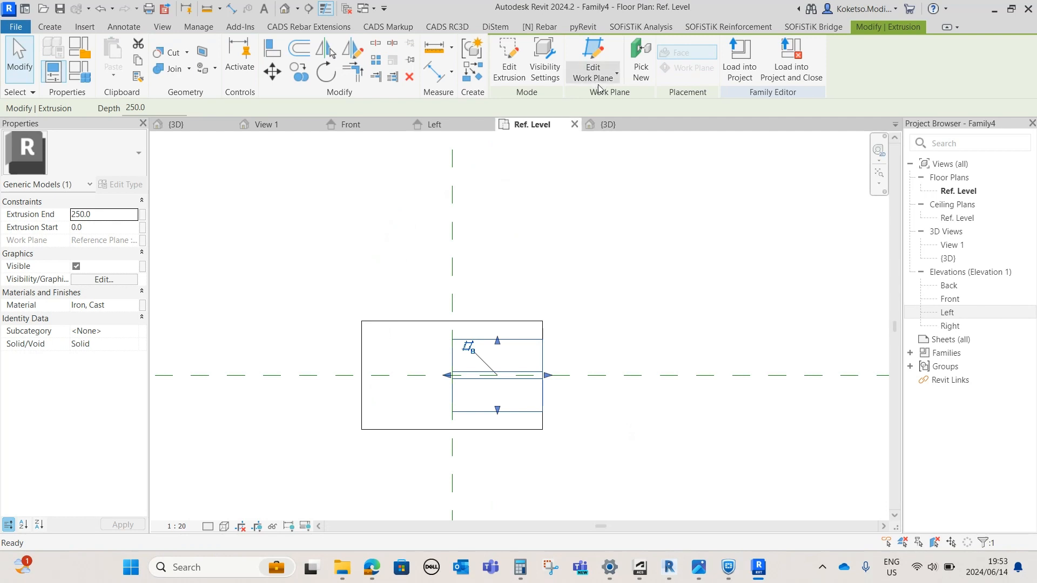
pyautogui.scroll(2, 506, 357)
pyautogui.moveTo(562, 393); pyautogui.dragTo(546, 391)
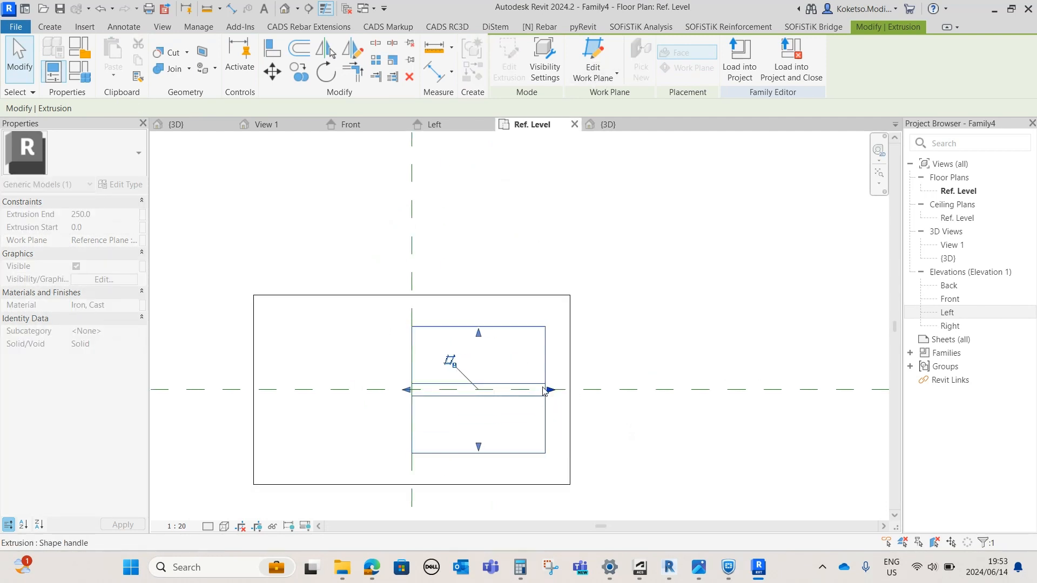
pyautogui.click(413, 388)
pyautogui.moveTo(411, 389); pyautogui.dragTo(522, 390)
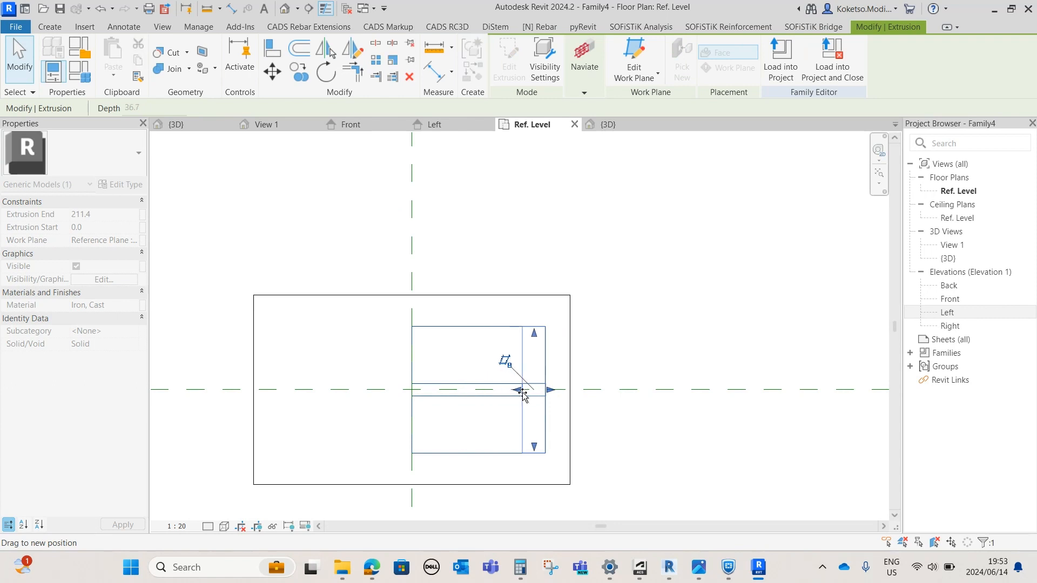
pyautogui.press('Escape')
pyautogui.scroll(3, 548, 358)
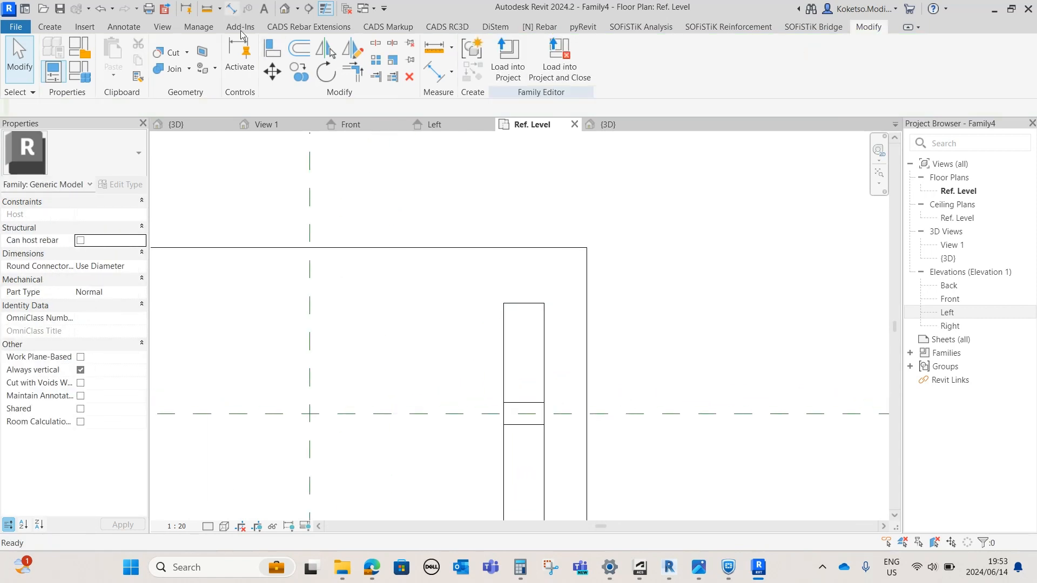
# Dimension the upright plate's outer face to the base's end and its inner face to the Center (Left/Right) plane.
pyautogui.click(231, 9)
pyautogui.scroll(-1, 502, 367)
pyautogui.click(533, 371)
pyautogui.click(566, 364)
pyautogui.click(543, 208)
pyautogui.scroll(-2, 588, 450)
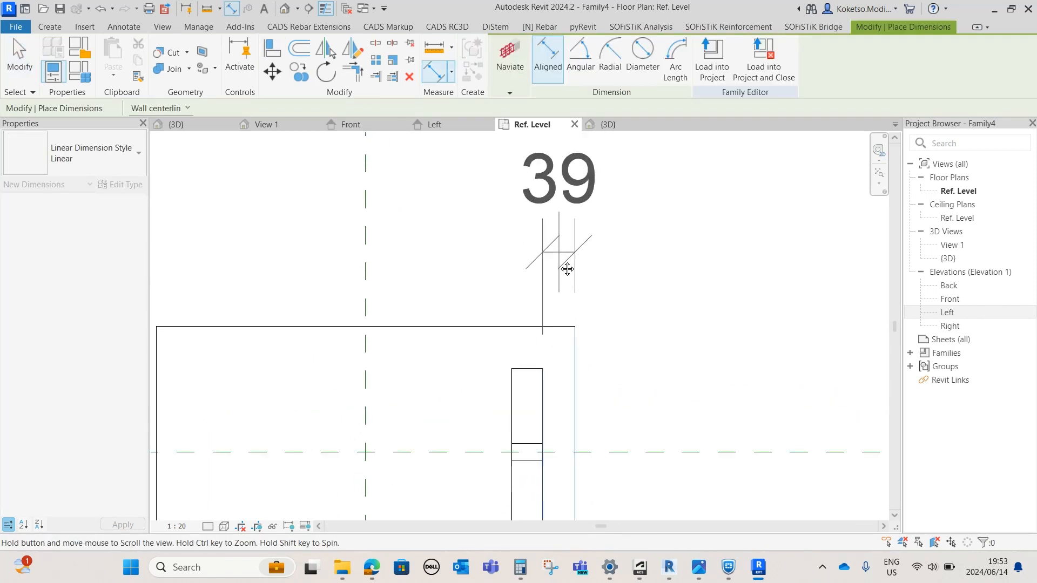
pyautogui.click(523, 367)
pyautogui.click(413, 373)
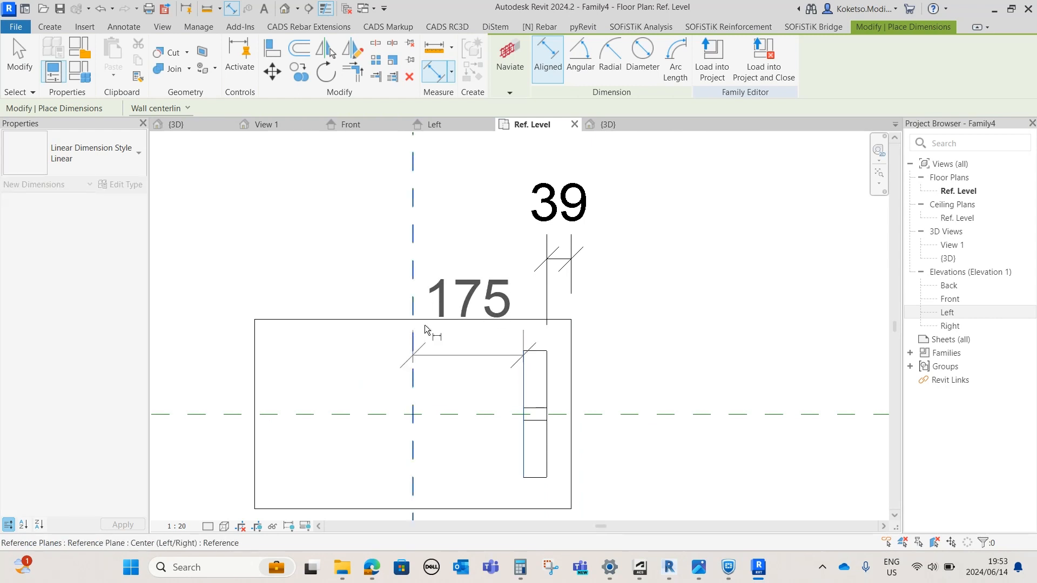
pyautogui.click(465, 265)
pyautogui.press('Escape')
pyautogui.press('Escape')
# Set the distance between the plate's outer face and the end of the base to 50 mm.
pyautogui.click(549, 386)
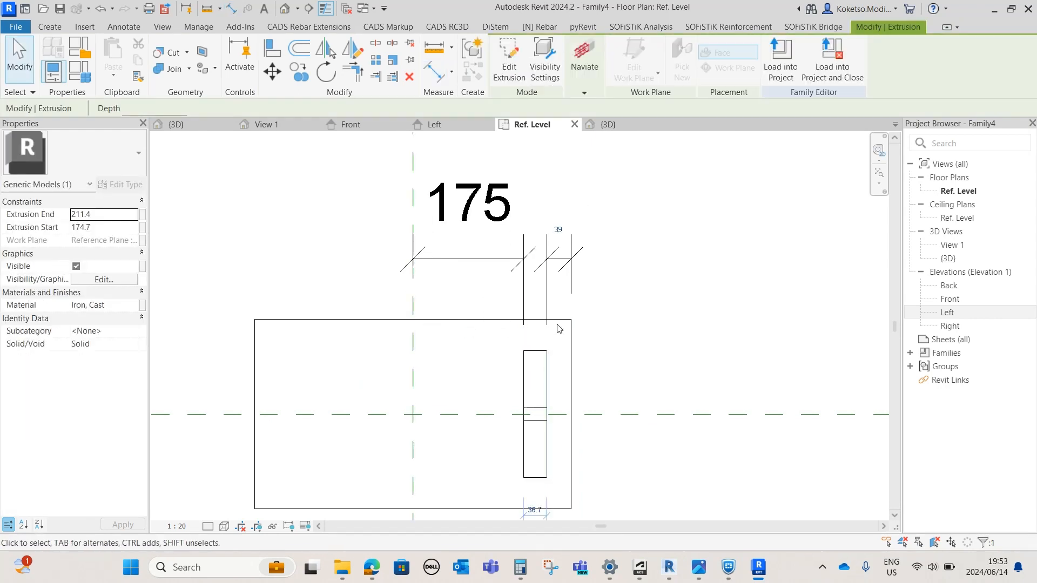
pyautogui.click(559, 203)
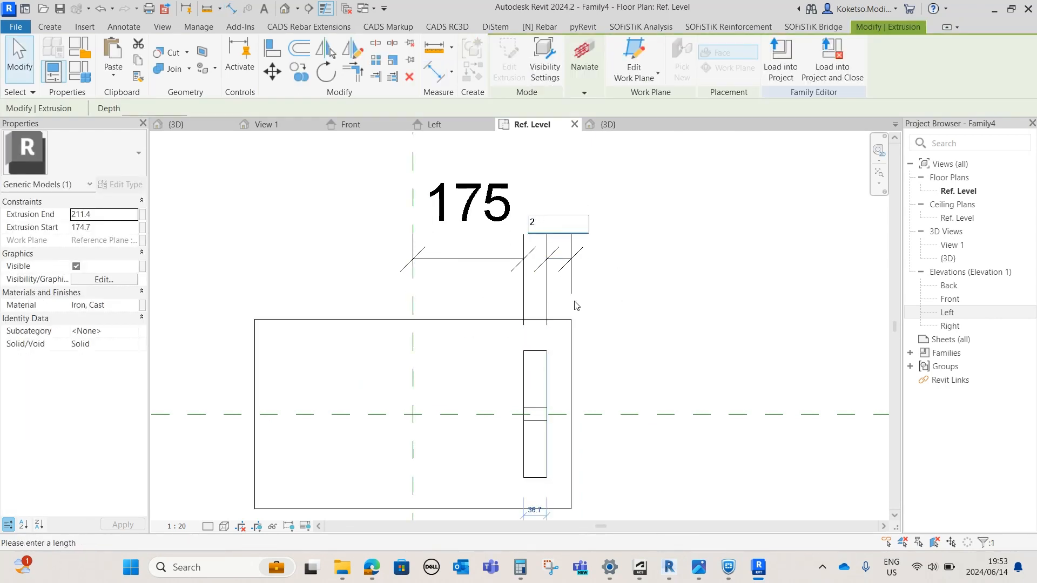
pyautogui.write('50')
pyautogui.press('Return')
pyautogui.press('Escape')
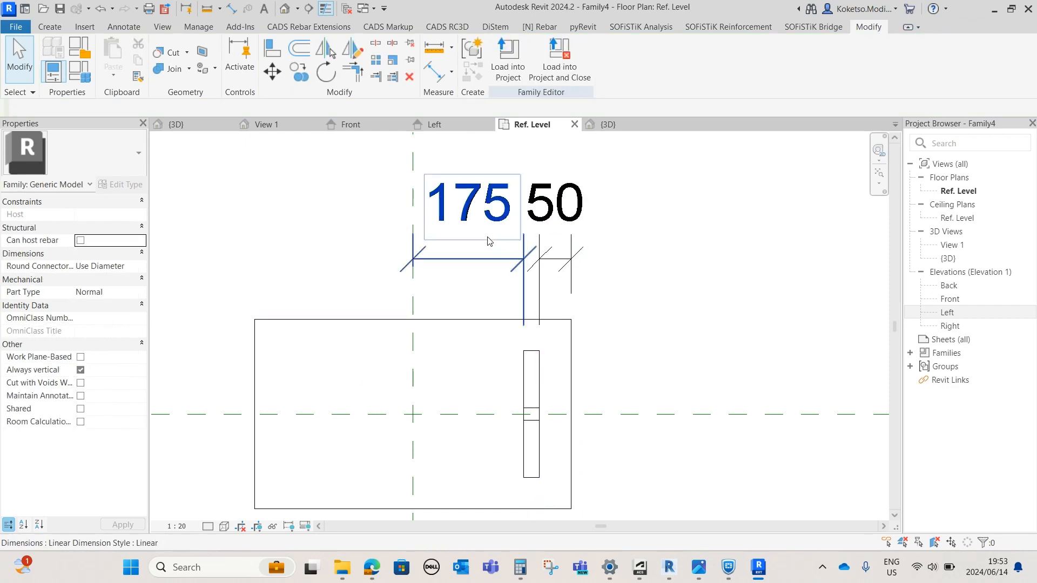
# Set the upright plate's thickness to 10 mm by moving its inner face.
pyautogui.click(527, 384)
pyautogui.scroll(4, 532, 410)
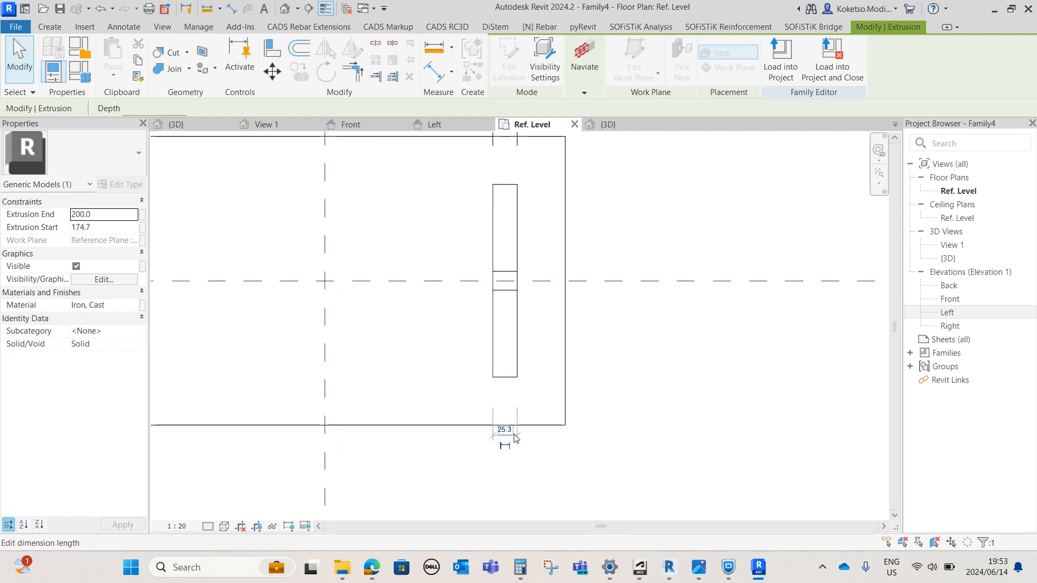
pyautogui.click(505, 431)
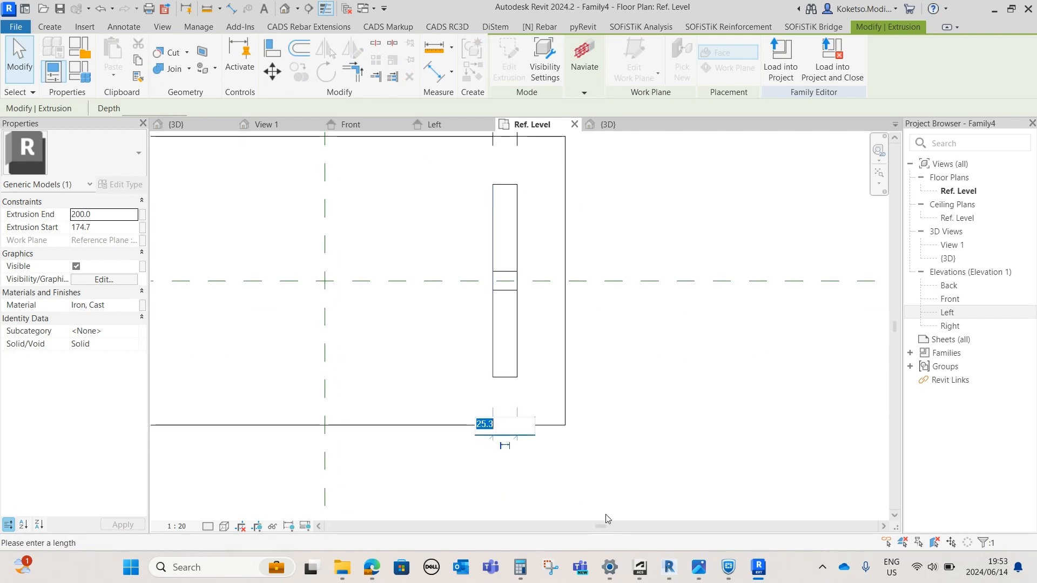
pyautogui.write('190')
pyautogui.press('Return')
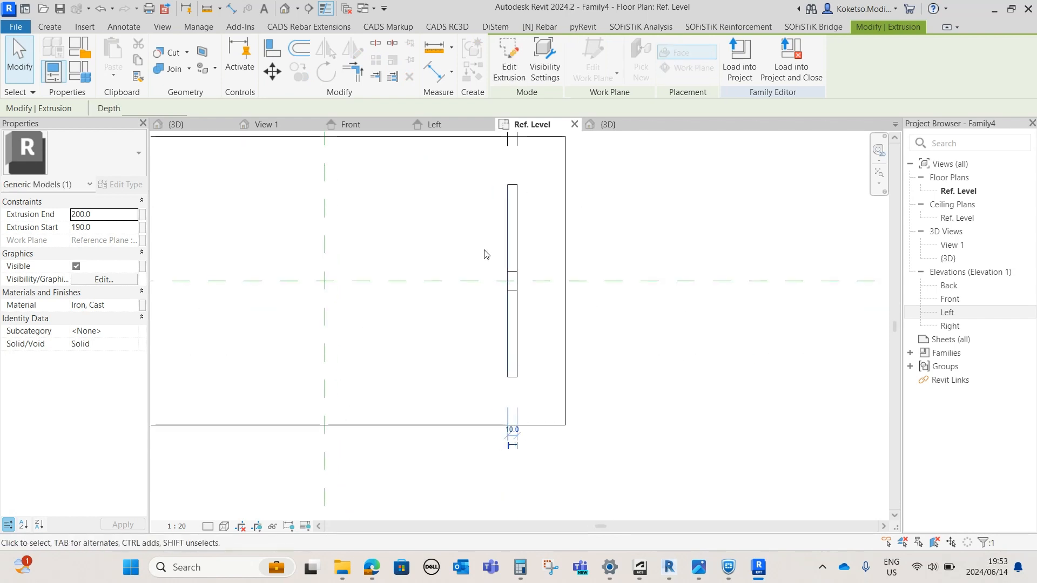
# Delete the two dimensions above the base.
pyautogui.scroll(-3, 519, 298)
pyautogui.click(559, 351)
pyautogui.moveTo(507, 183); pyautogui.dragTo(523, 253, button='middle')
pyautogui.moveTo(600, 167); pyautogui.dragTo(475, 238)
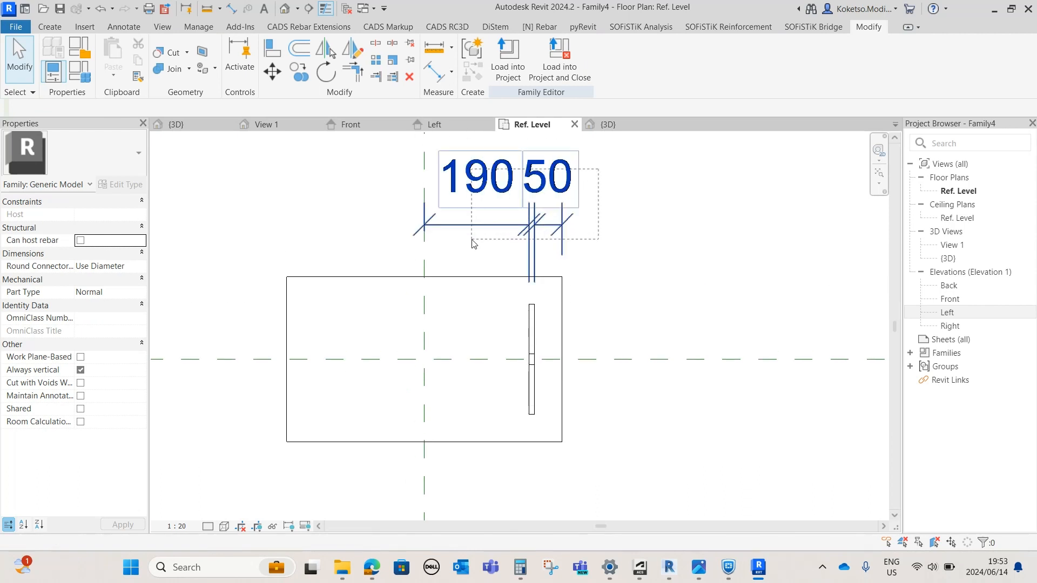
pyautogui.click(409, 77)
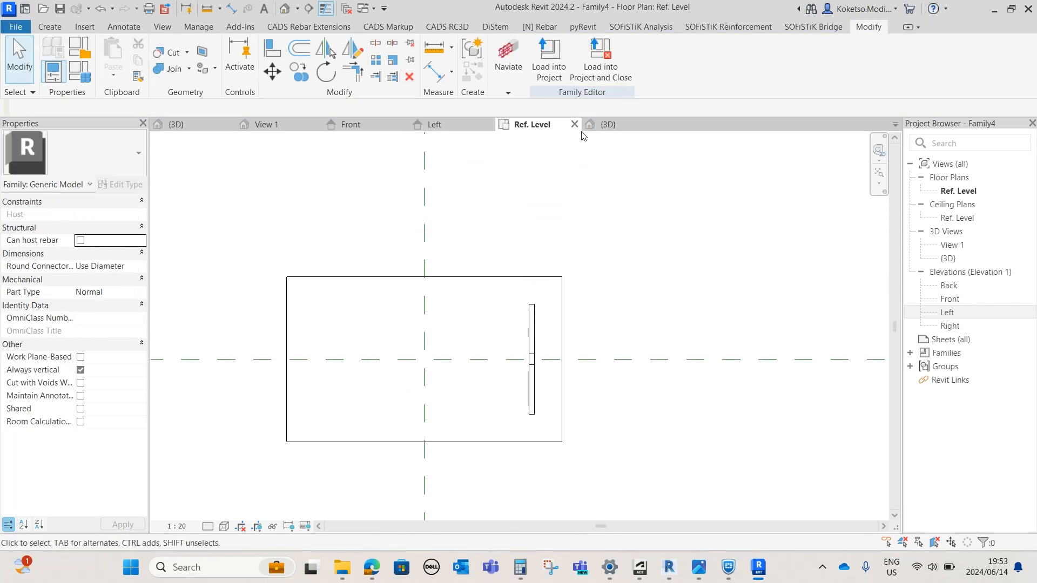
# Mirror the upright plate about the Center (Left/Right) plane to create a matching plate at the other end of the base.
pyautogui.click(607, 125)
pyautogui.click(621, 227)
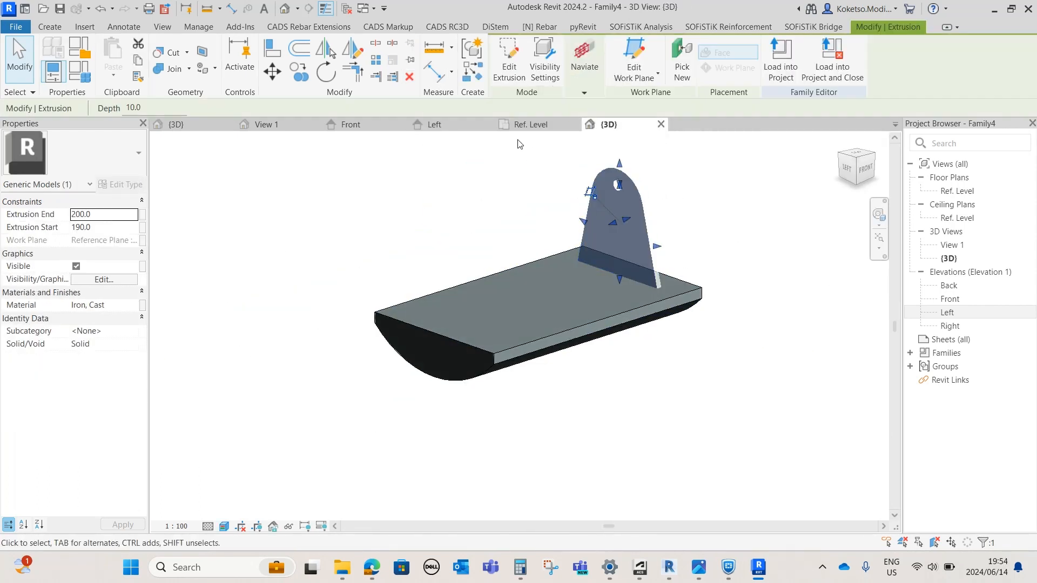
pyautogui.click(524, 124)
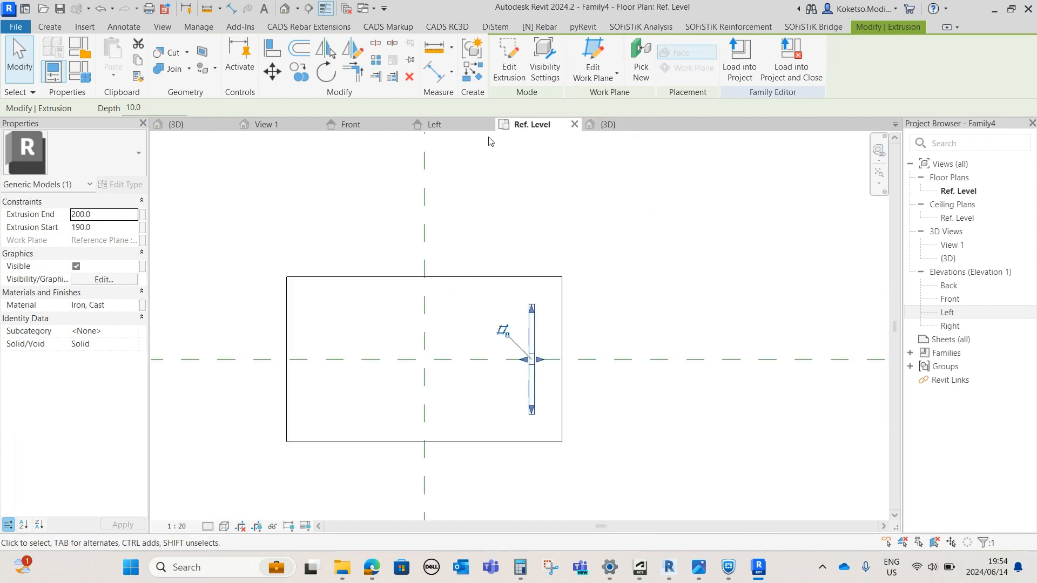
pyautogui.click(319, 50)
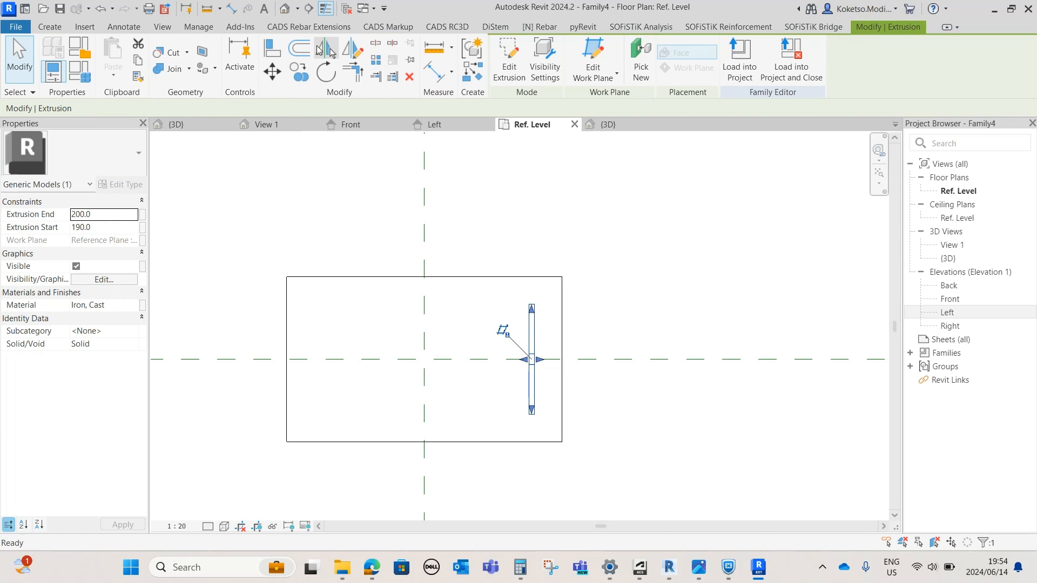
pyautogui.click(425, 203)
pyautogui.press('Escape')
pyautogui.click(644, 130)
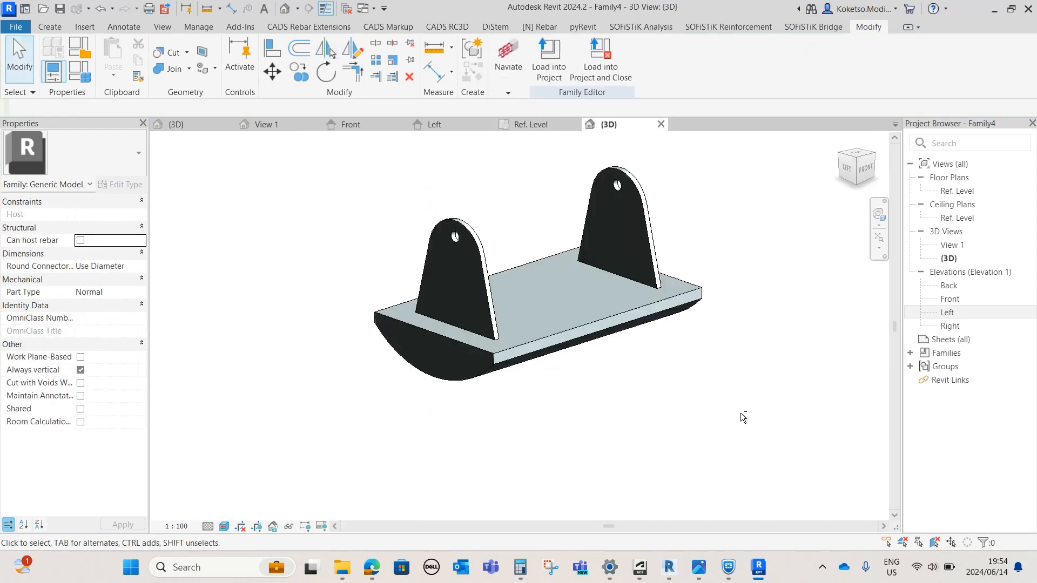
pyautogui.keyDown('shift'); pyautogui.moveTo(744, 419); pyautogui.dragTo(617, 384, button='middle'); pyautogui.keyUp('shift')
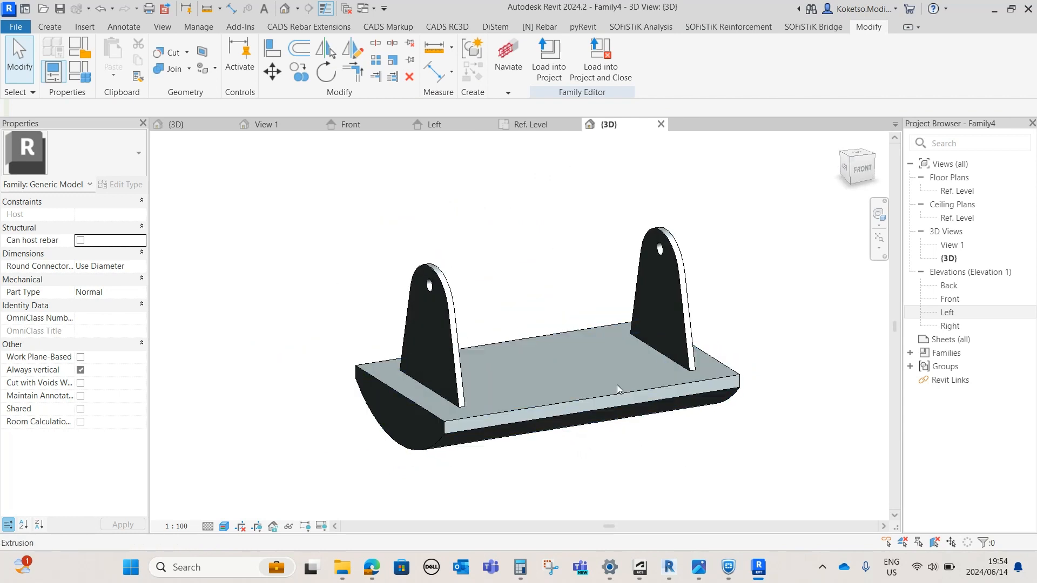
pyautogui.keyDown('shift'); pyautogui.moveTo(601, 291); pyautogui.dragTo(643, 298, button='middle'); pyautogui.keyUp('shift')
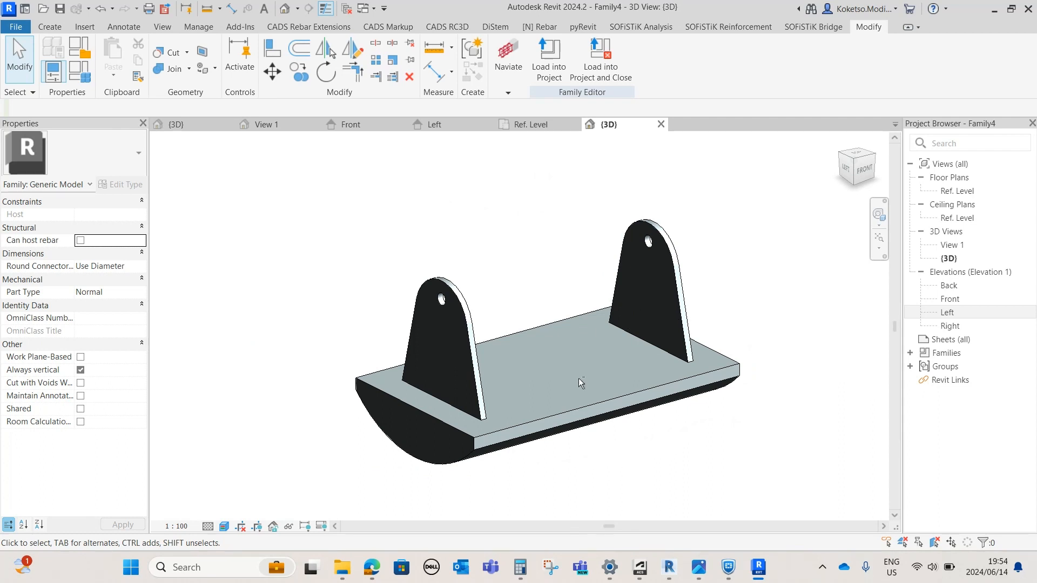
pyautogui.keyDown('shift'); pyautogui.moveTo(579, 378); pyautogui.dragTo(585, 381, button='middle'); pyautogui.keyUp('shift')
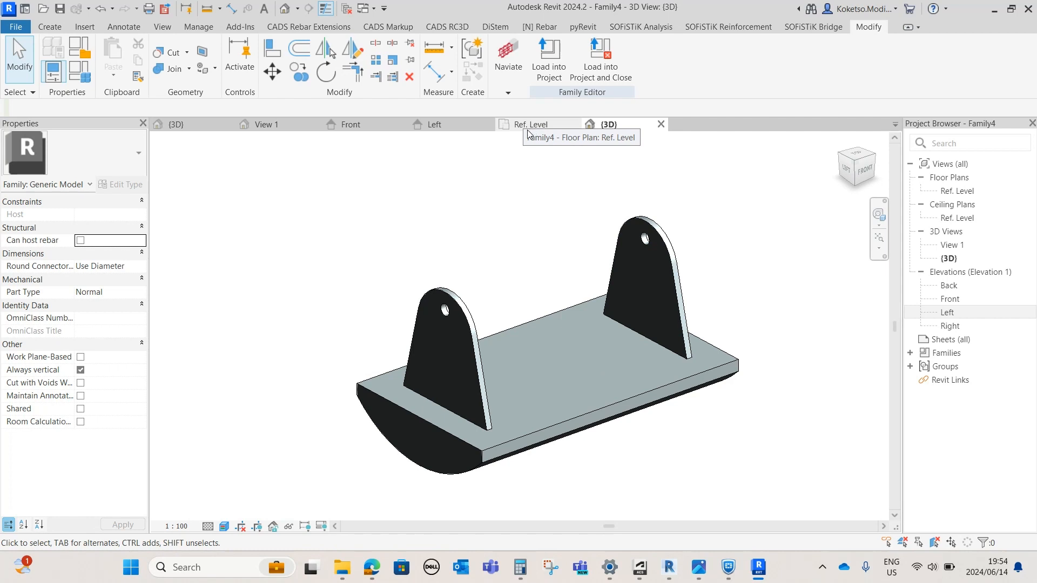
# In the Left elevation, sketch half of a block extrusion profile on the base's top at the centre plane, 60 mm wide and 100 mm high.
pyautogui.click(433, 125)
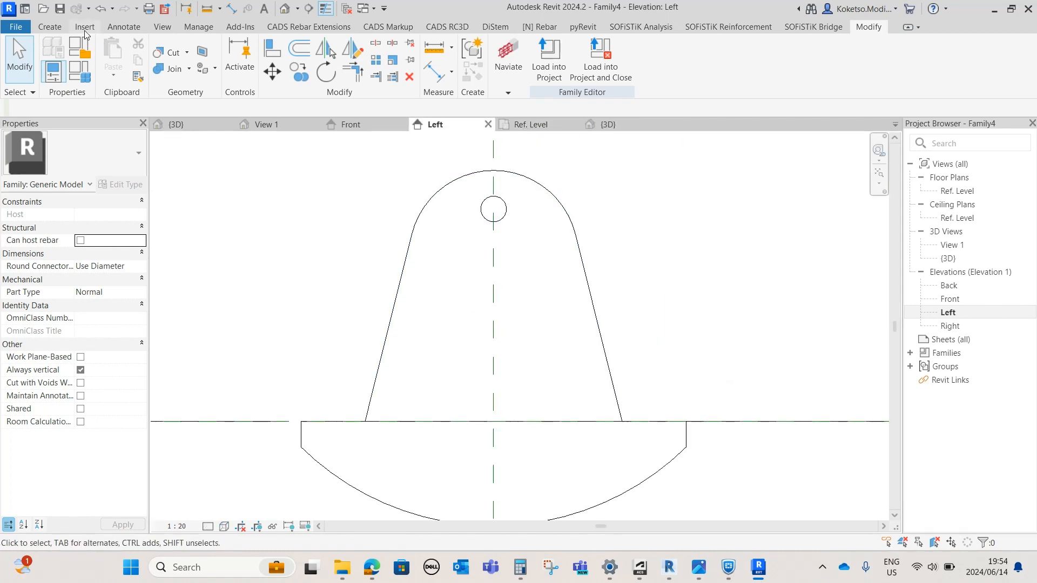
pyautogui.click(48, 27)
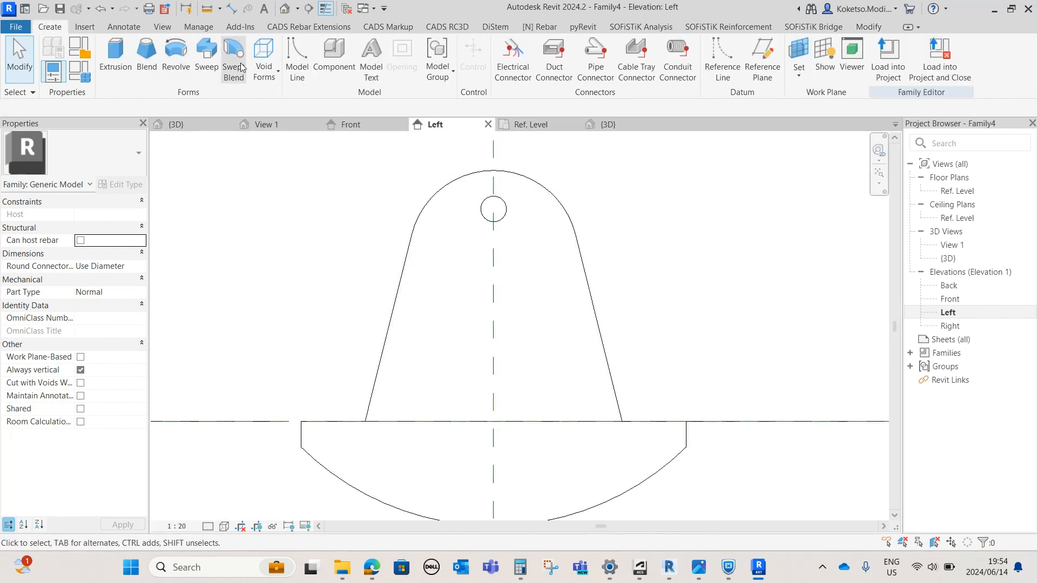
pyautogui.click(116, 57)
pyautogui.scroll(2, 540, 440)
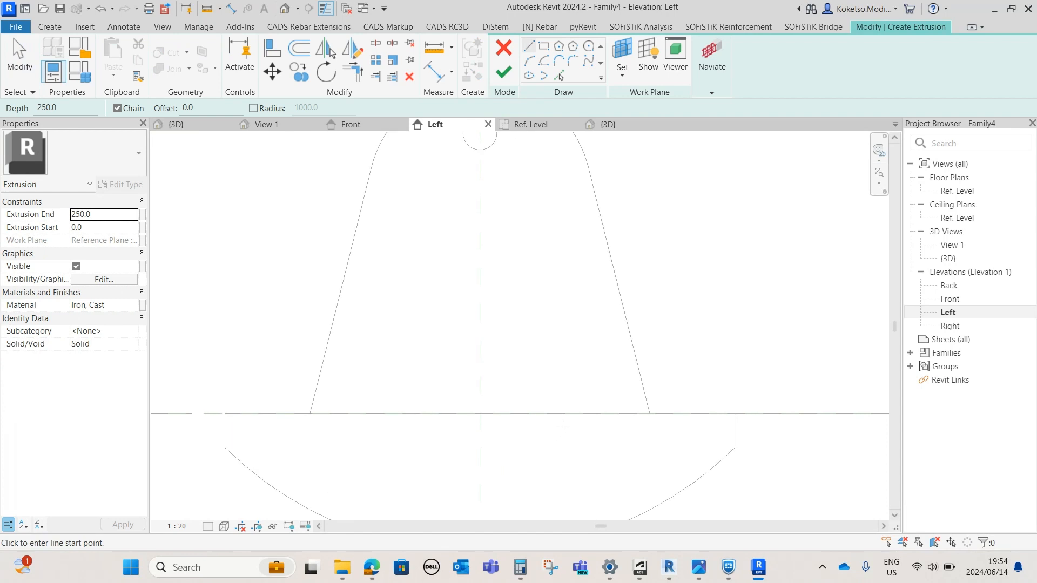
pyautogui.scroll(-1, 400, 414)
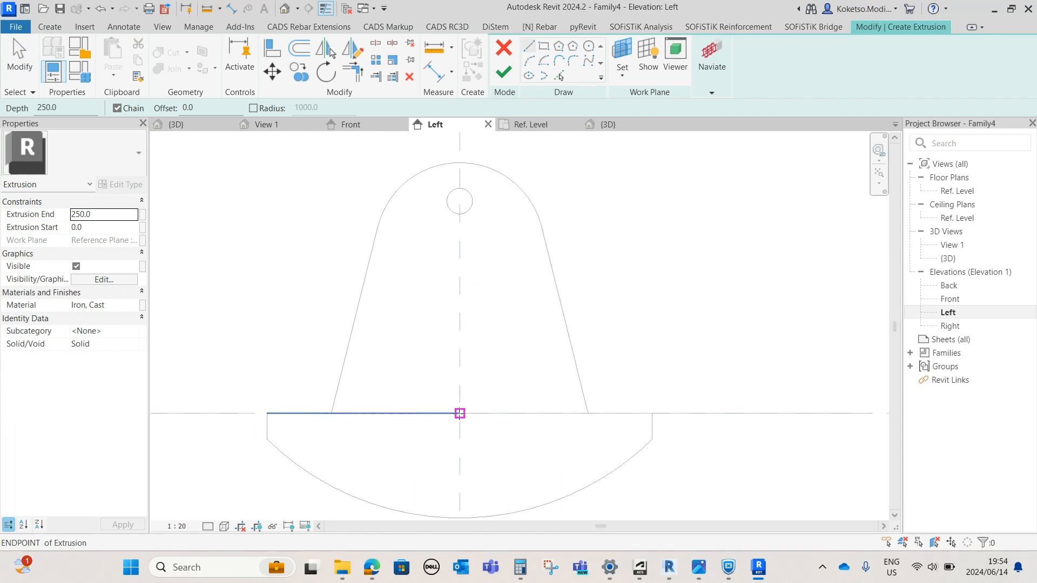
pyautogui.click(460, 414)
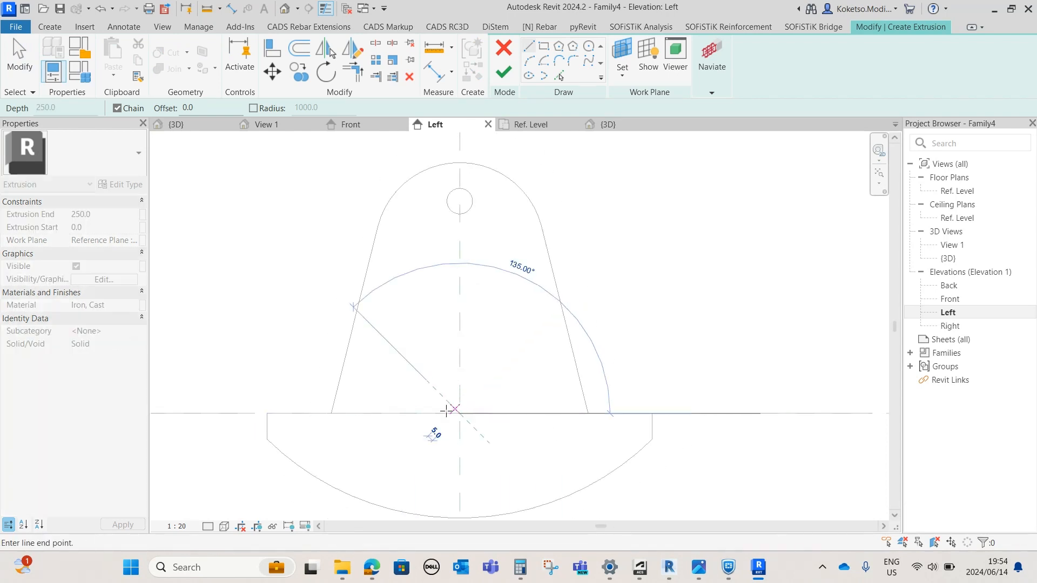
pyautogui.click(382, 414)
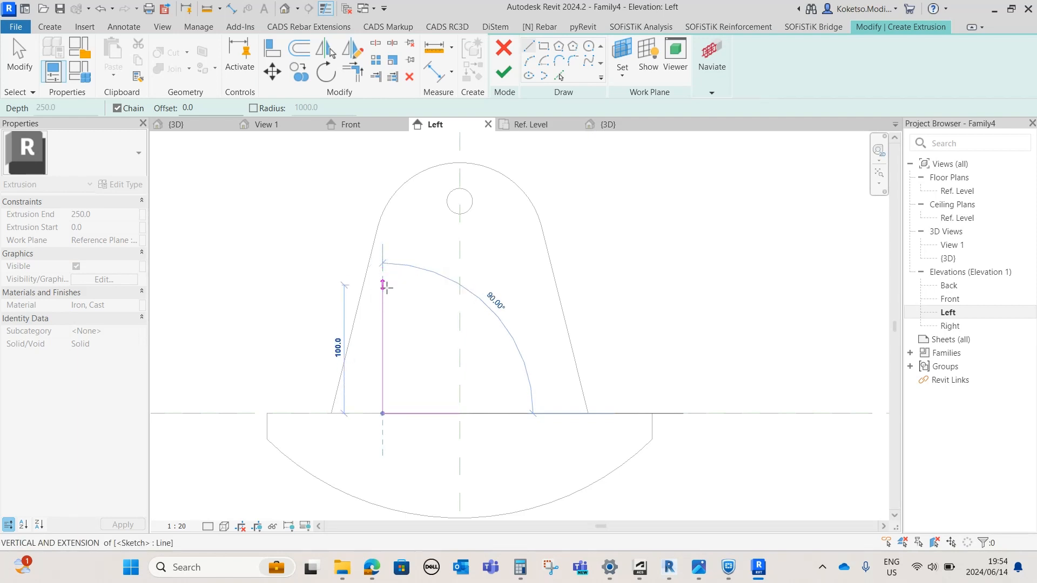
pyautogui.click(383, 285)
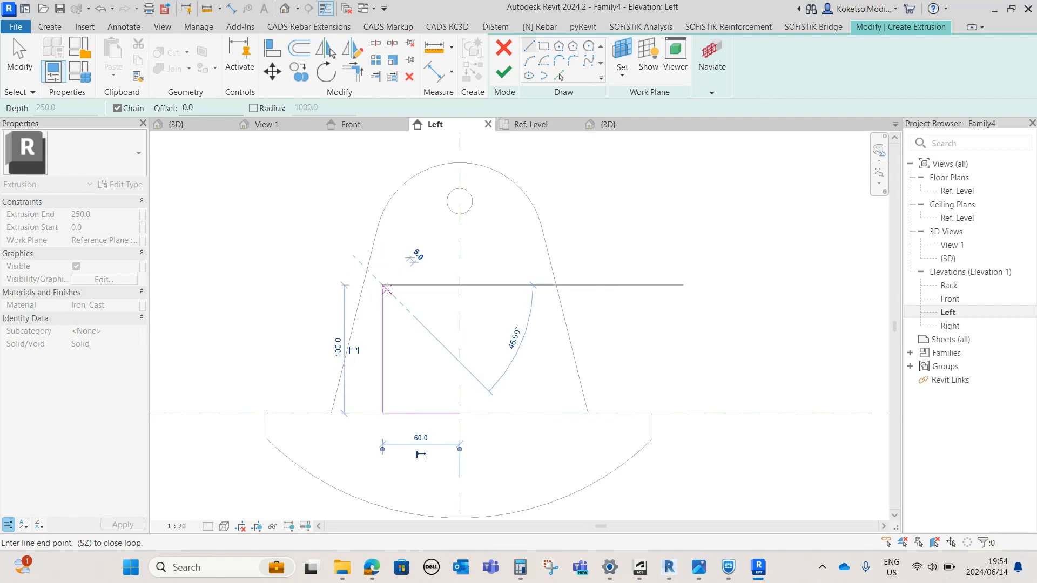
pyautogui.click(459, 285)
pyautogui.press('Escape')
pyautogui.press('Escape')
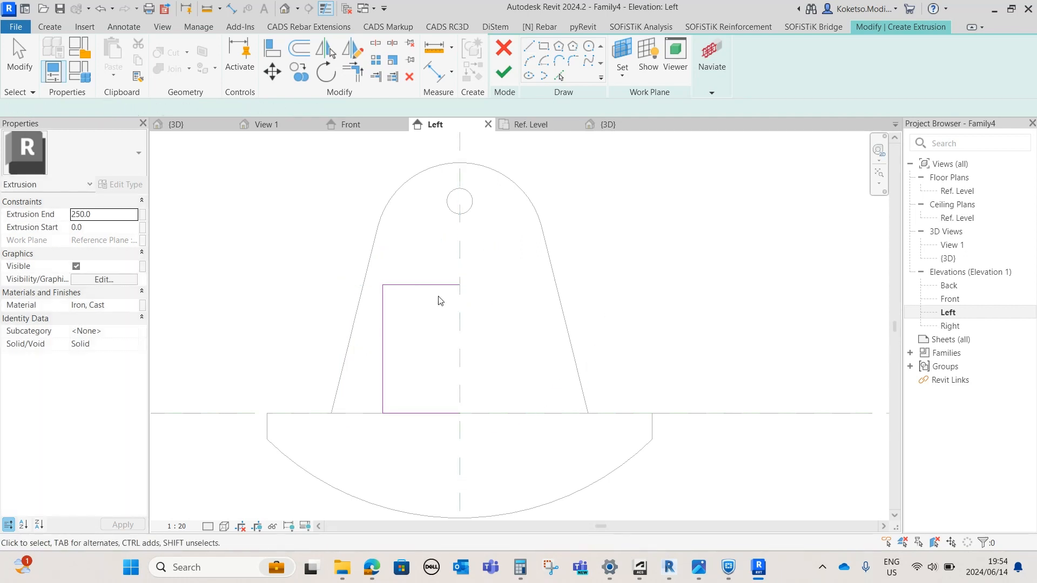
# Mirror the three half-profile lines about the vertical centre plane and finish the block extrusion.
pyautogui.moveTo(429, 273); pyautogui.dragTo(337, 489)
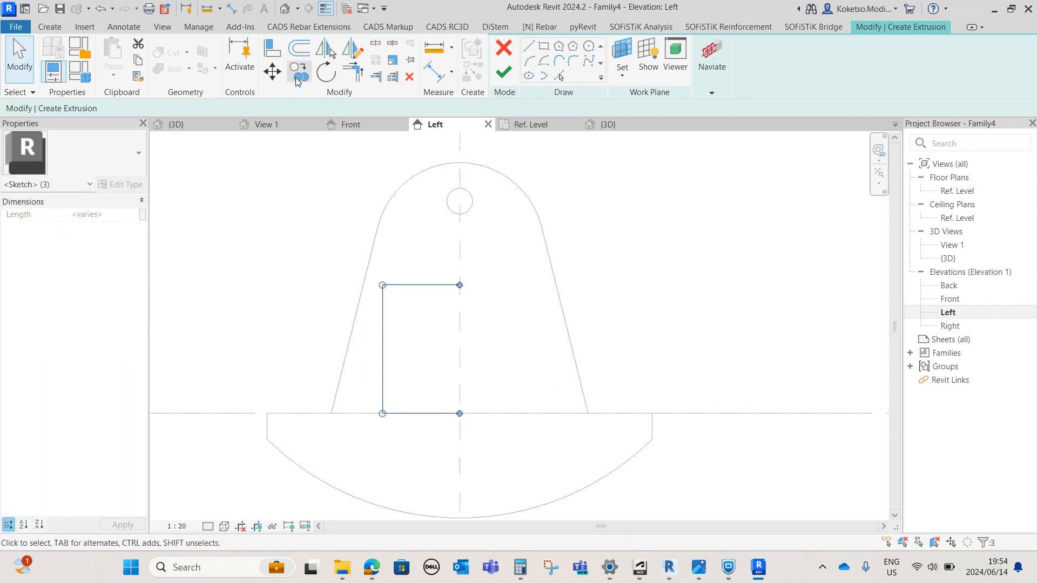
pyautogui.click(325, 49)
pyautogui.click(459, 260)
pyautogui.click(486, 347)
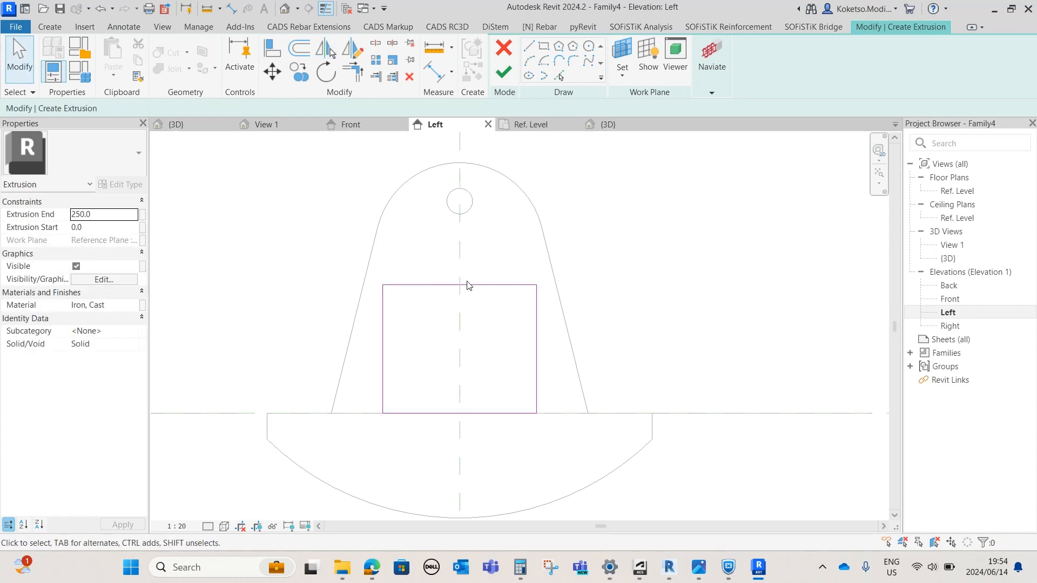
pyautogui.click(504, 73)
# In the Ref. Level plan, stretch both ends of the block extrusion to the inner faces of the two upright plates.
pyautogui.click(539, 127)
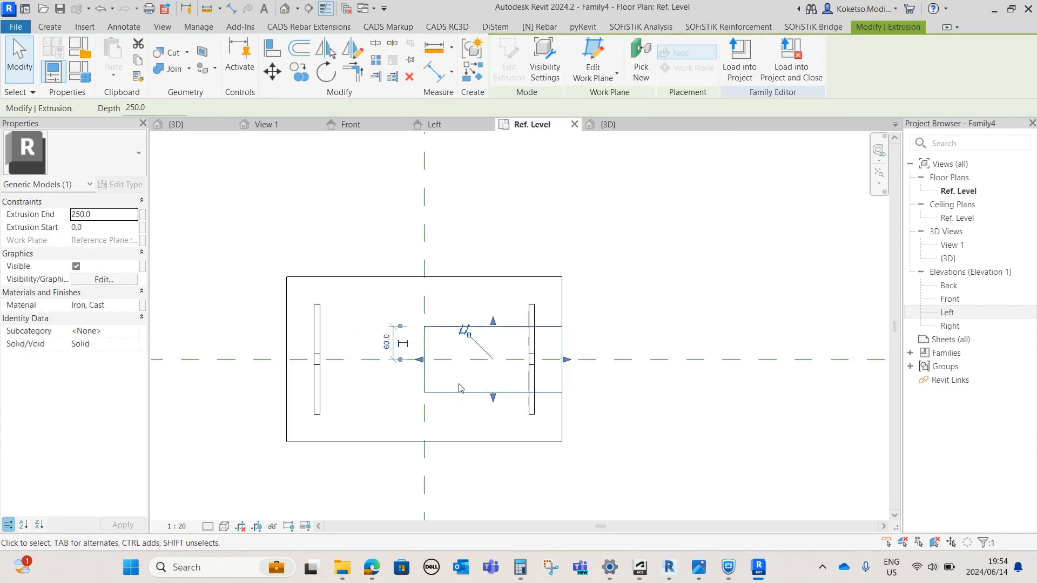
pyautogui.scroll(2, 459, 388)
pyautogui.moveTo(412, 349); pyautogui.dragTo(271, 350)
pyautogui.moveTo(599, 349); pyautogui.dragTo(547, 352)
pyautogui.press('Escape')
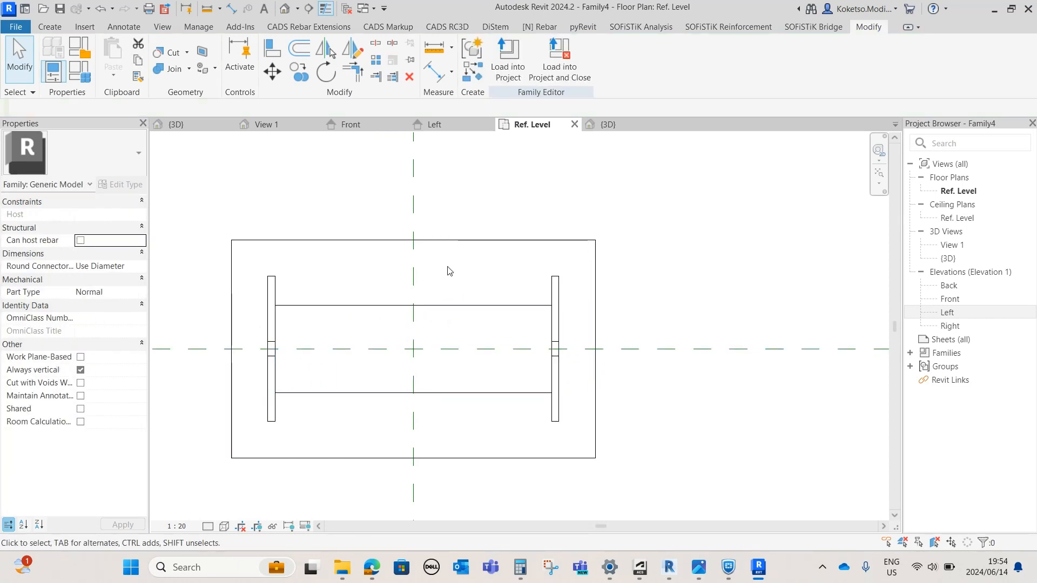
# In the Left elevation, start an extrusion sketch at the block's top centre with a 100 mm horizontal line, a vertical line and a short inward return.
pyautogui.click(453, 128)
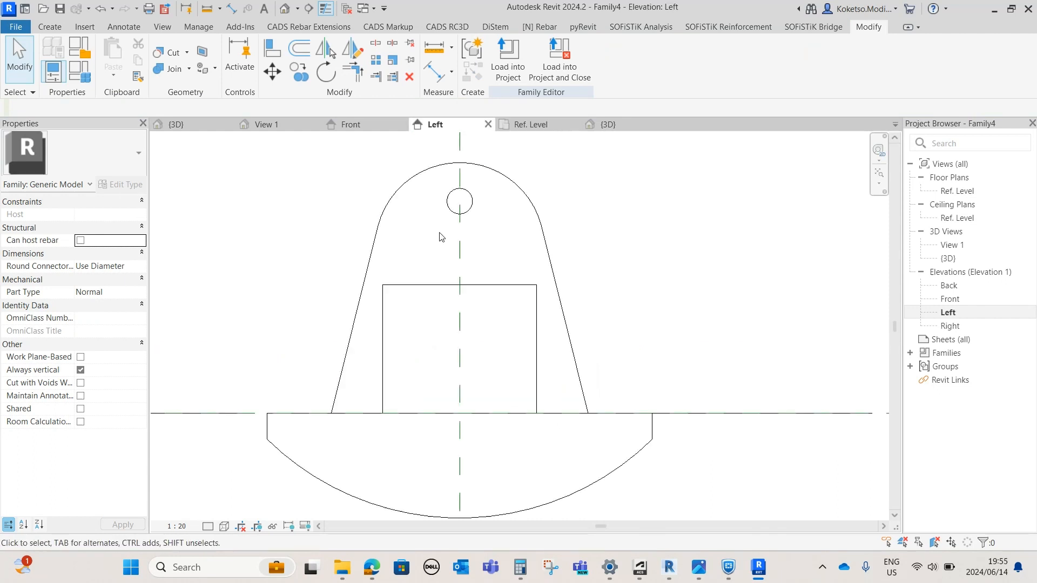
pyautogui.click(65, 28)
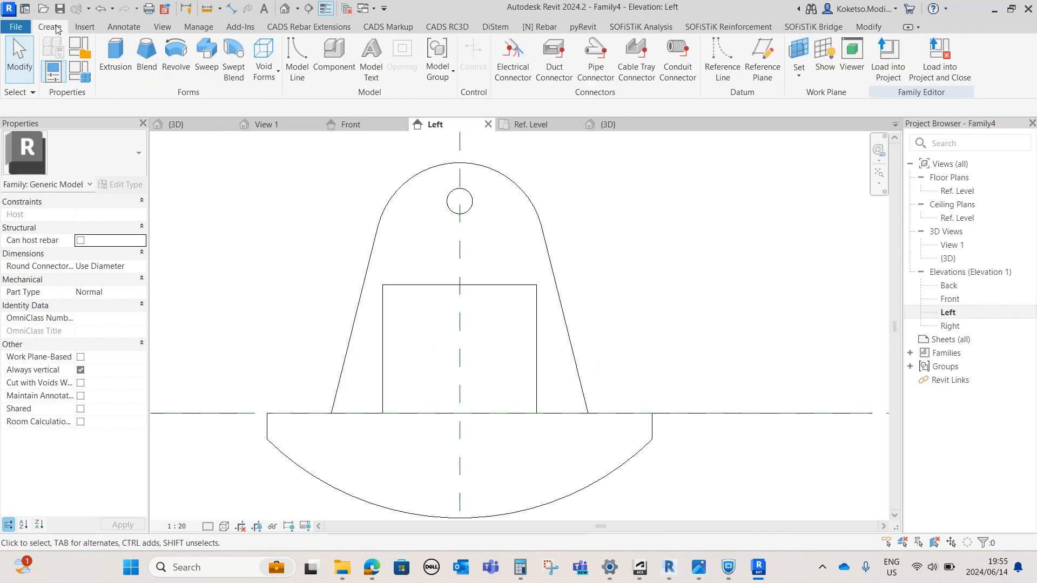
pyautogui.click(115, 54)
pyautogui.click(459, 285)
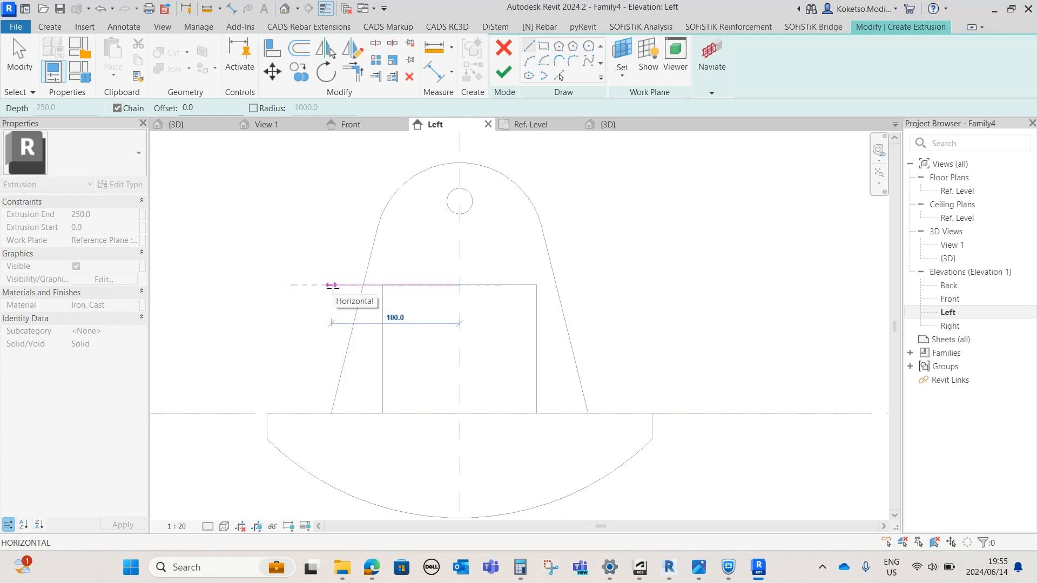
pyautogui.click(331, 285)
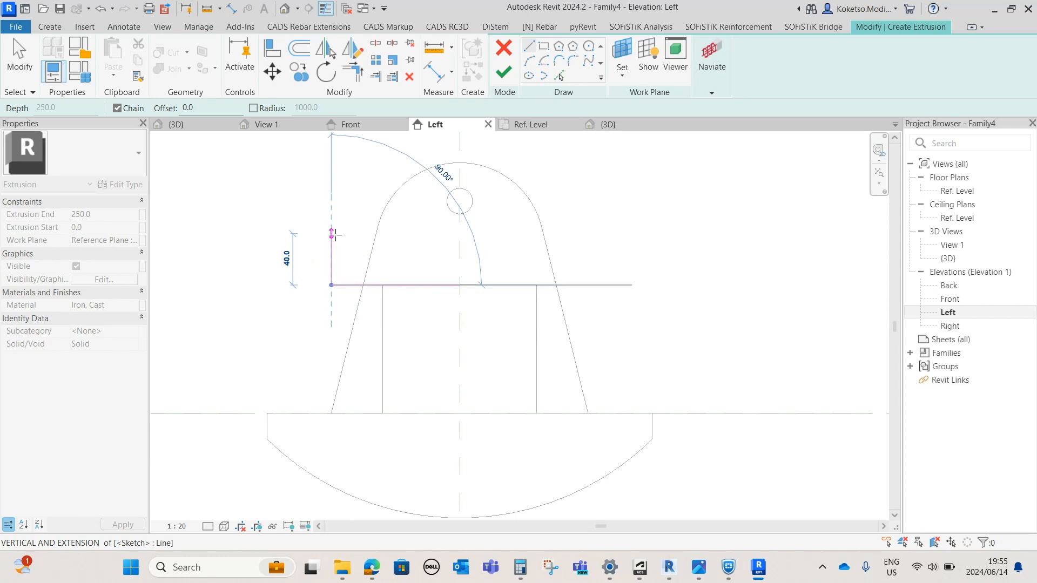
pyautogui.click(332, 221)
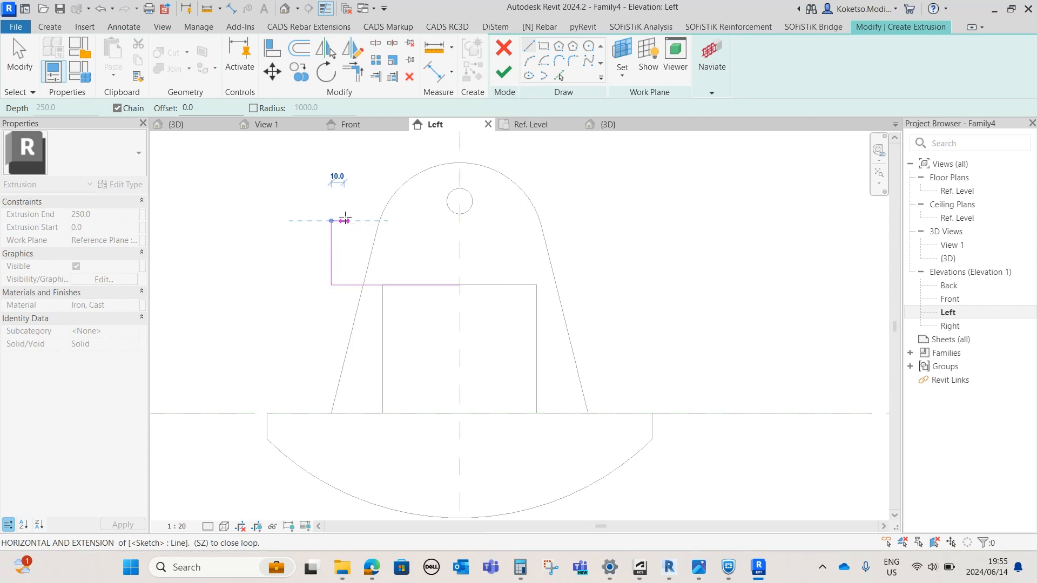
pyautogui.click(350, 221)
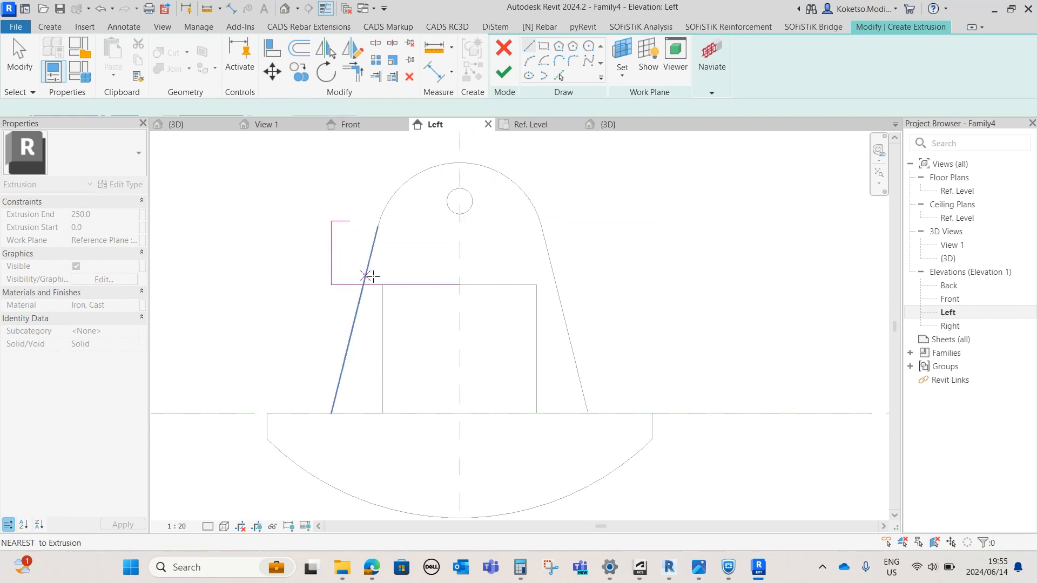
pyautogui.press('Escape')
pyautogui.press('Escape')
pyautogui.scroll(2, 445, 283)
pyautogui.click(527, 47)
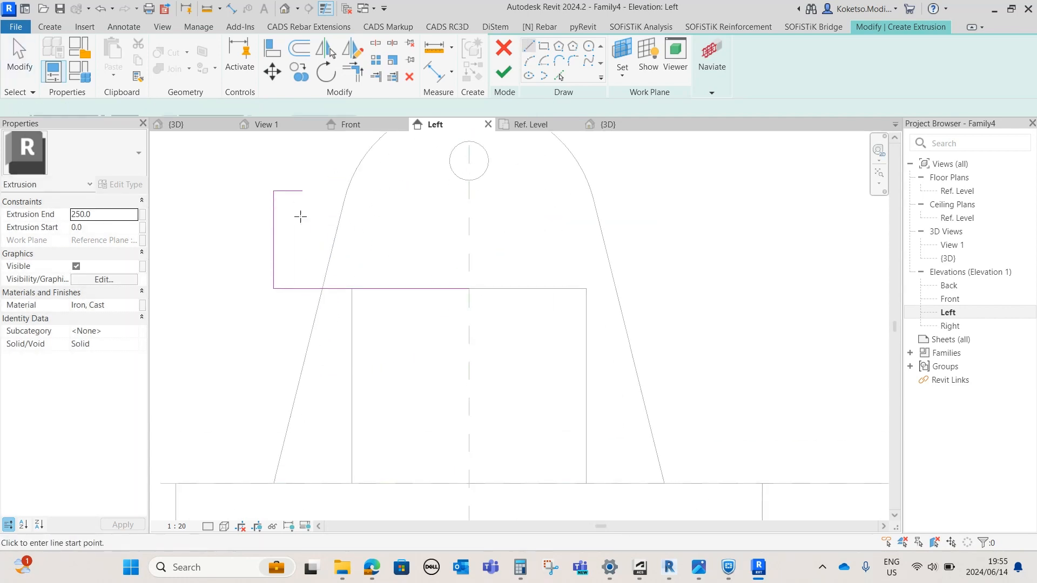
pyautogui.click(303, 191)
pyautogui.press('Escape')
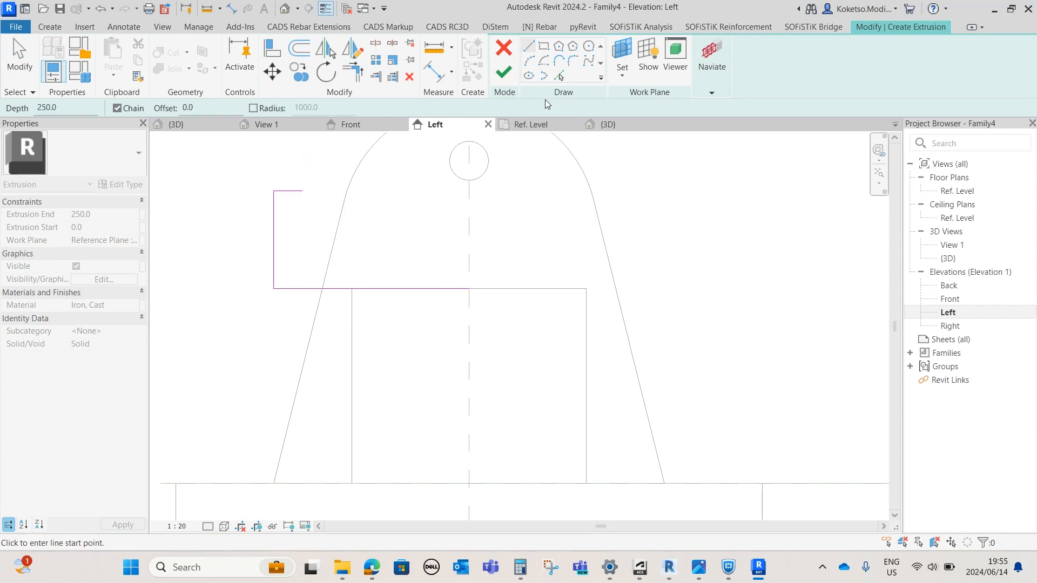
pyautogui.press('Escape')
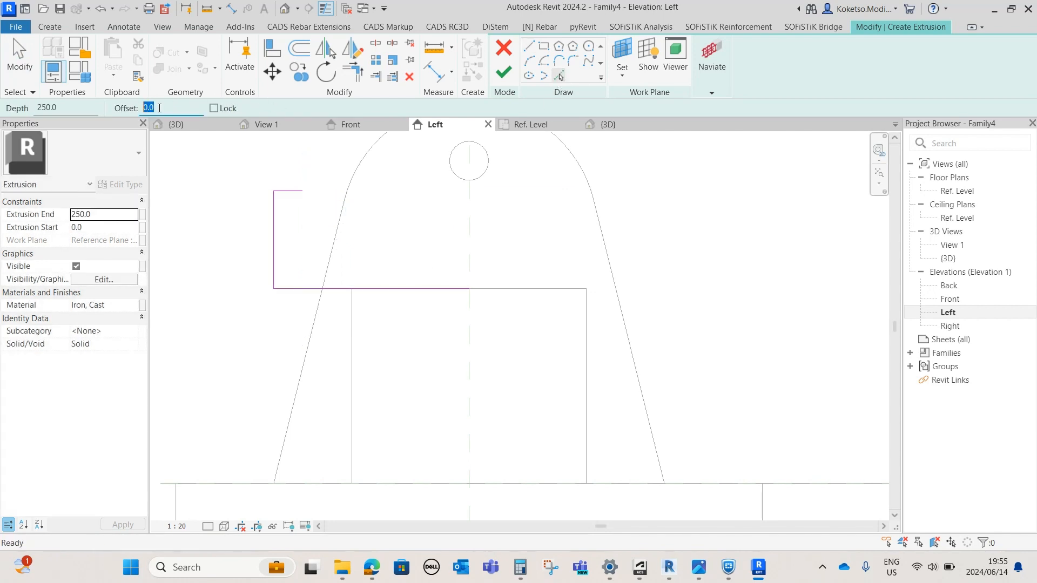
# Try a picked line offset 15 mm above the block's top edge and delete it.
pyautogui.click(400, 289)
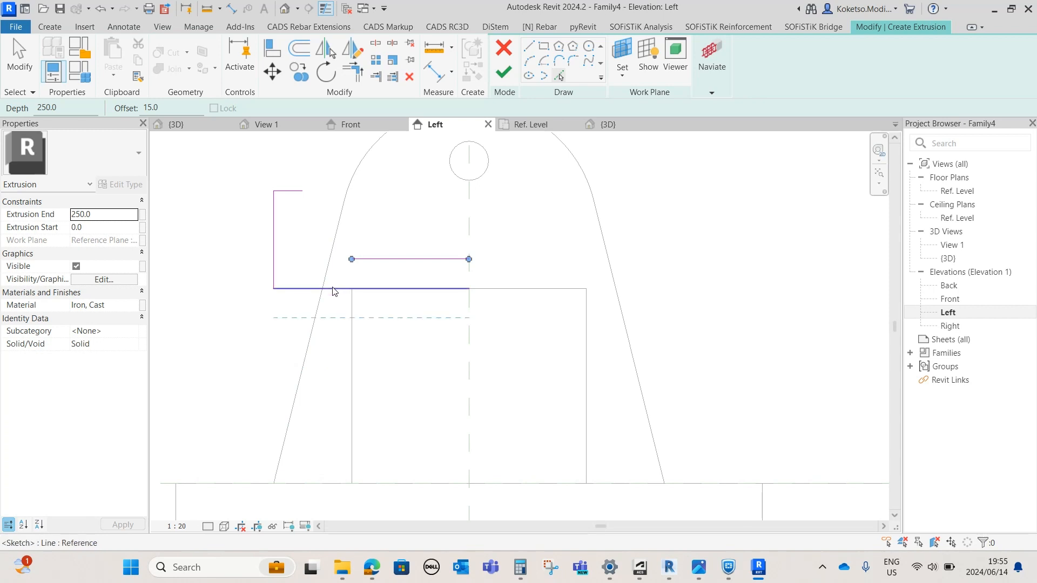
pyautogui.press('Escape')
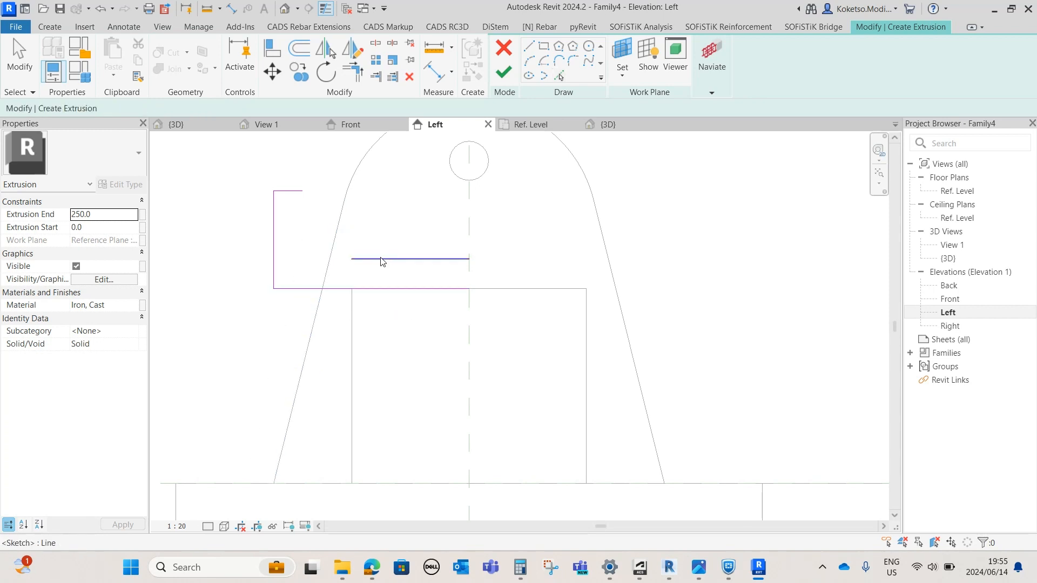
pyautogui.click(382, 259)
pyautogui.click(410, 78)
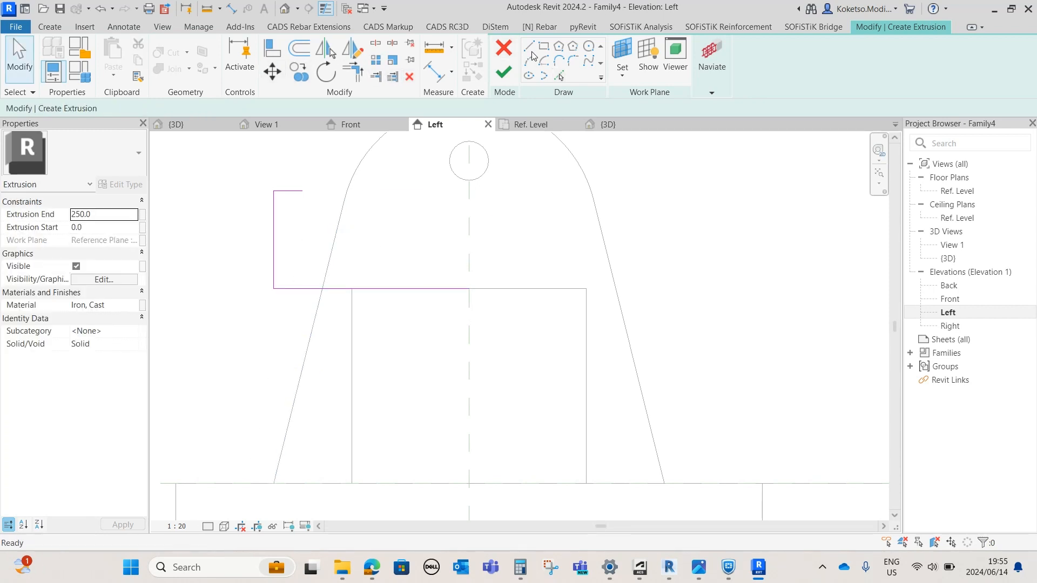
# Sketch an 85 mm horizontal line offset 15 mm above the profile's lower line, from the centre plane to below the short return's end.
pyautogui.press('l')
pyautogui.press('i')
pyautogui.click(186, 108)
pyautogui.write('51.0')
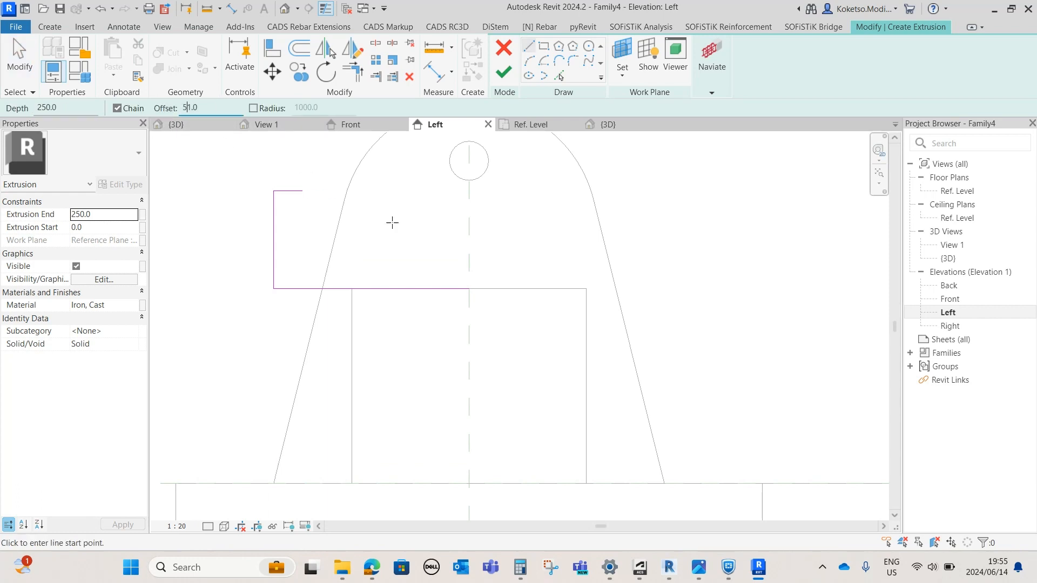
pyautogui.click(469, 288)
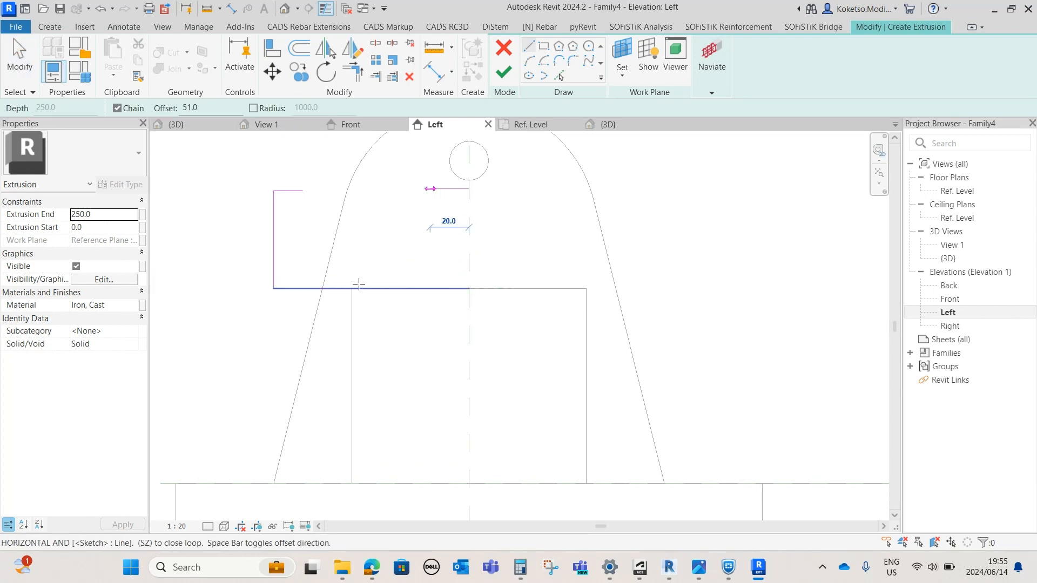
pyautogui.click(209, 108)
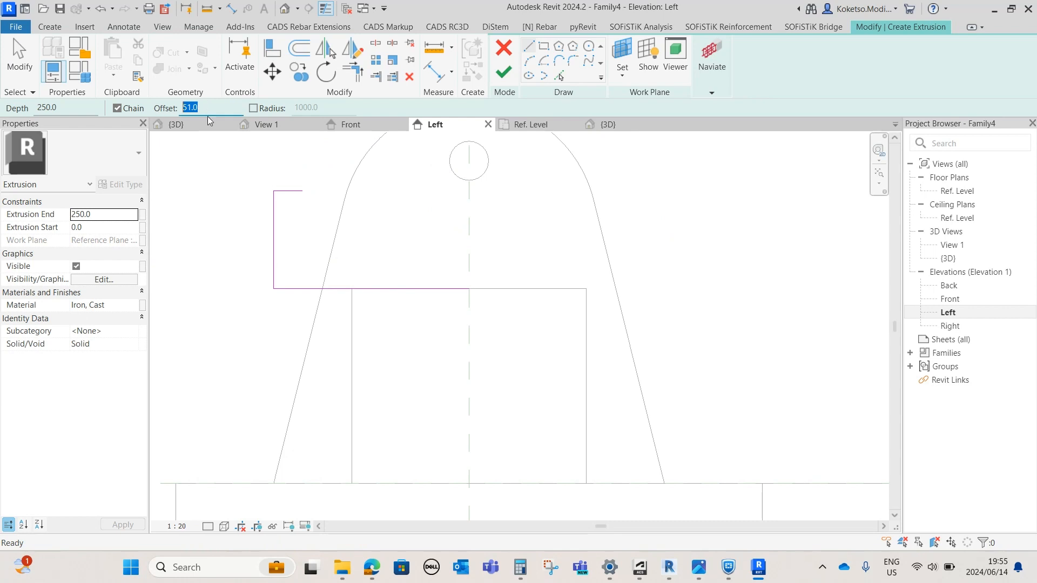
pyautogui.write('15')
pyautogui.click(469, 288)
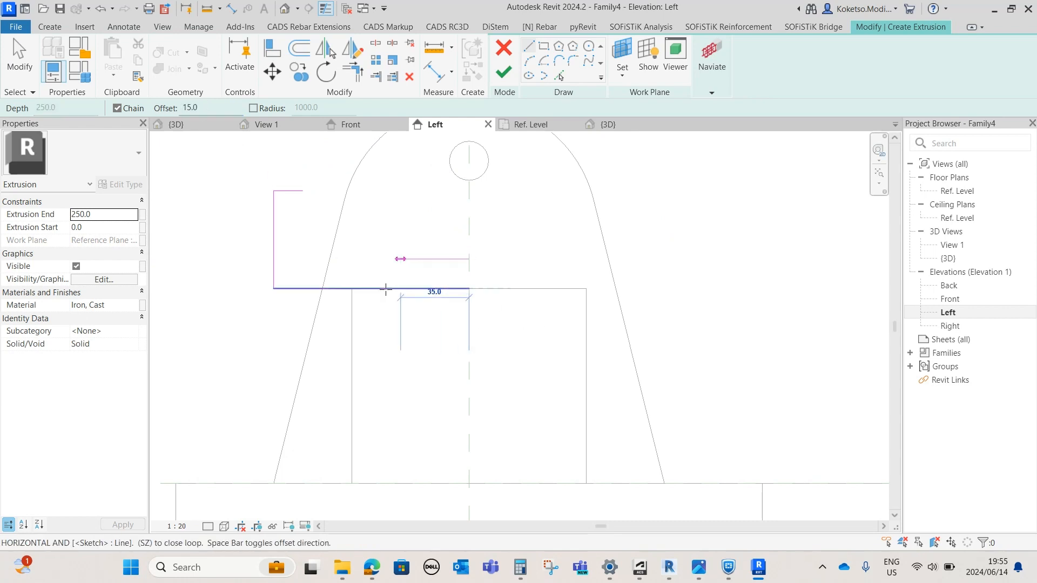
pyautogui.click(302, 288)
pyautogui.press('Escape')
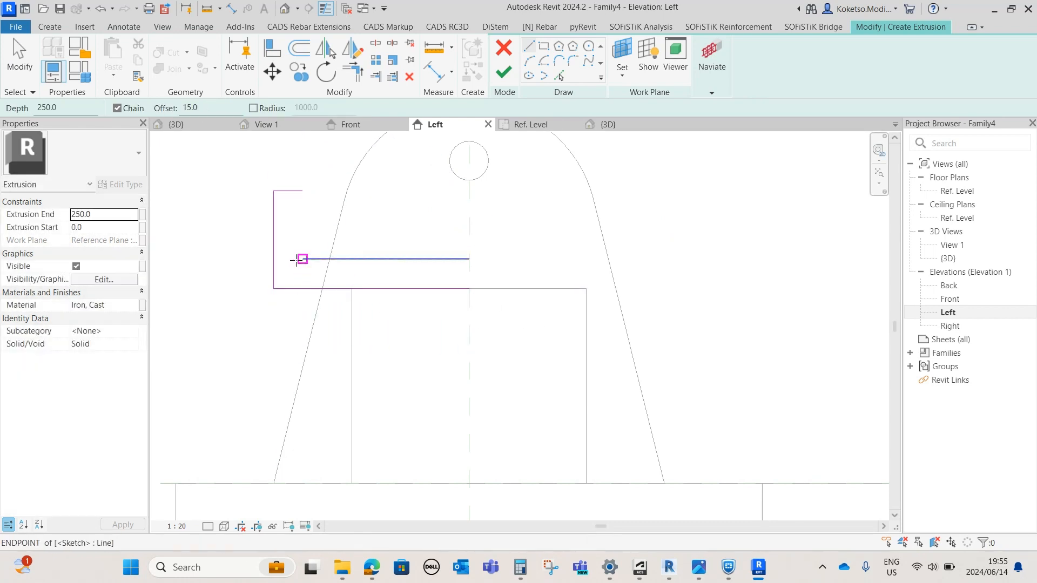
# Add a vertical line offset 15 mm inside the profile's outer side and shorten its lower end to meet the upper horizontal line.
pyautogui.click(274, 289)
pyautogui.click(273, 191)
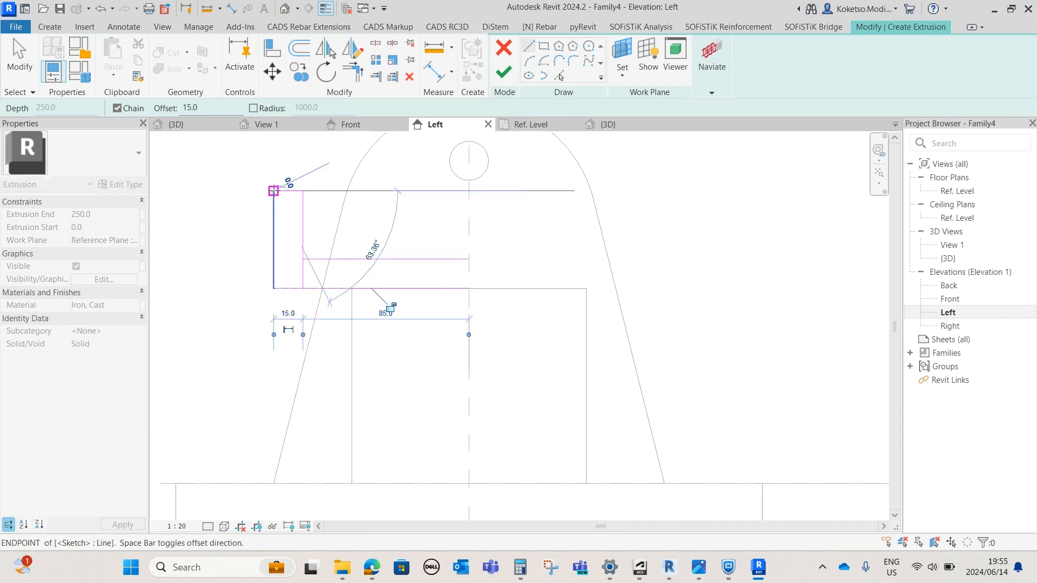
pyautogui.press('Escape')
pyautogui.click(303, 275)
pyautogui.moveTo(303, 288)
pyautogui.mouseDown()
pyautogui.moveTo(303, 249)
pyautogui.moveTo(303, 259)
pyautogui.mouseUp()
pyautogui.click(807, 534)
pyautogui.click(325, 266)
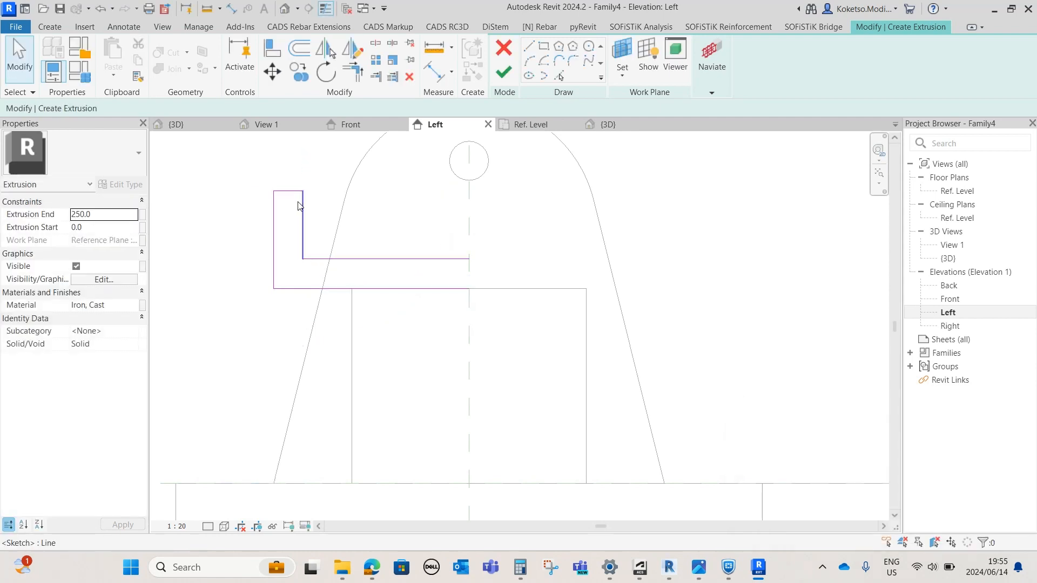
# Mirror the five half-profile lines about the vertical centre plane and finish the channel-shaped extrusion.
pyautogui.moveTo(466, 173); pyautogui.dragTo(183, 378)
pyautogui.click(326, 49)
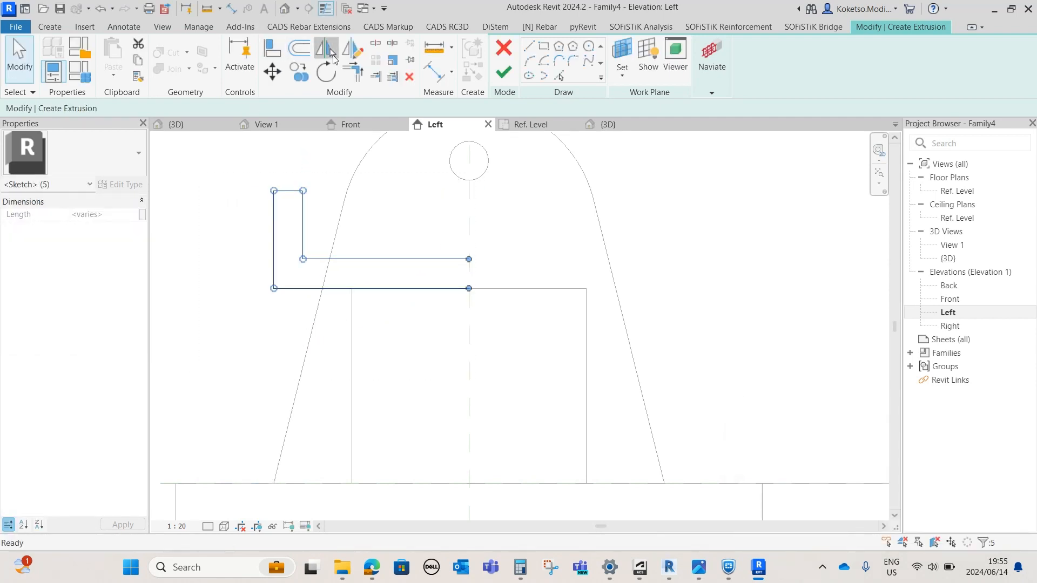
pyautogui.click(467, 227)
pyautogui.press('Escape')
pyautogui.scroll(-2, 473, 257)
pyautogui.moveTo(492, 244); pyautogui.dragTo(484, 266, button='middle')
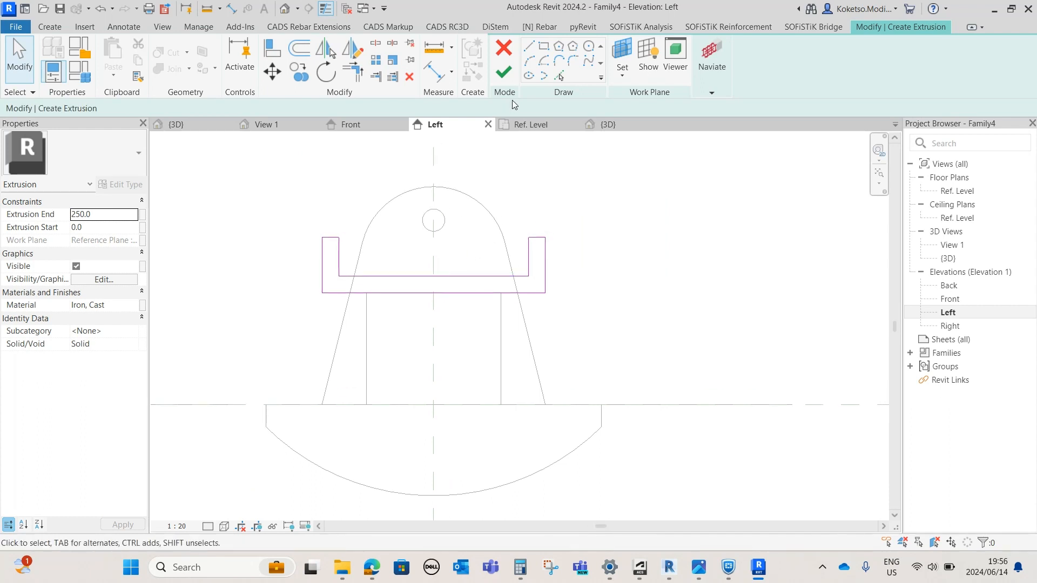
pyautogui.click(503, 72)
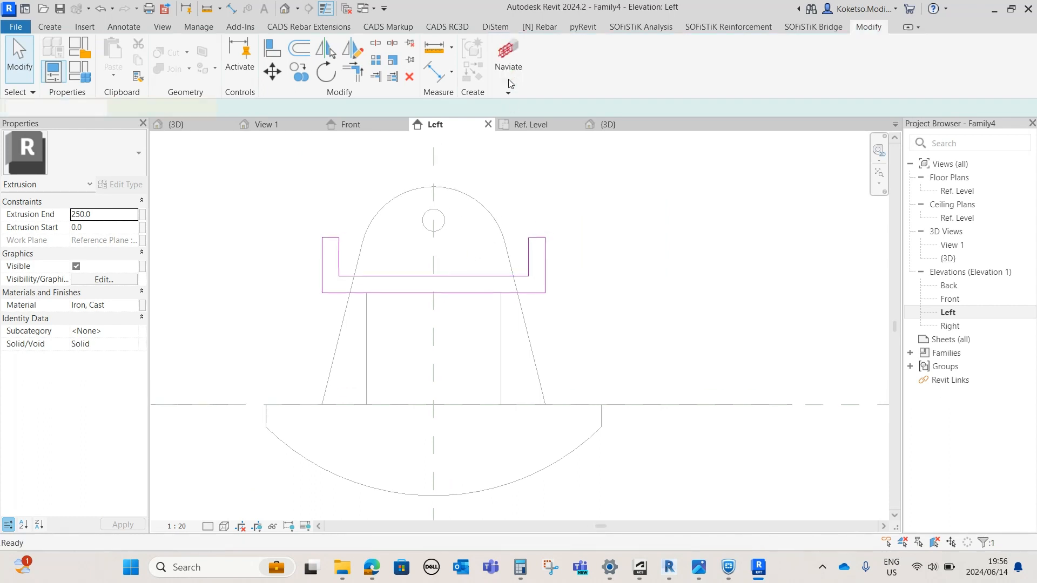
# In the Ref. Level plan, stretch both ends of the channel extrusion to the upright plates' inner faces and check it in 3D.
pyautogui.click(530, 125)
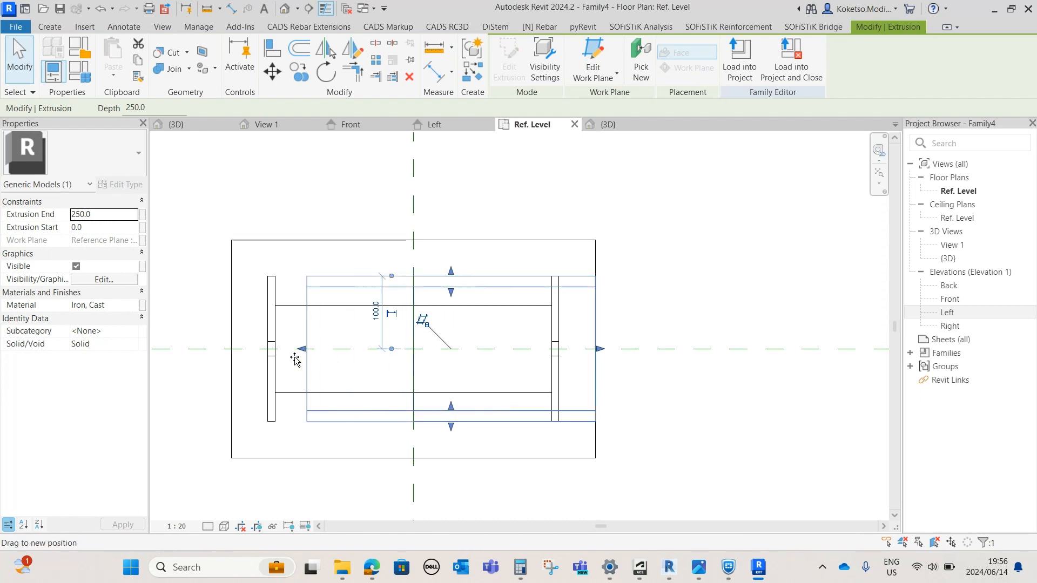
pyautogui.moveTo(295, 358); pyautogui.dragTo(270, 351)
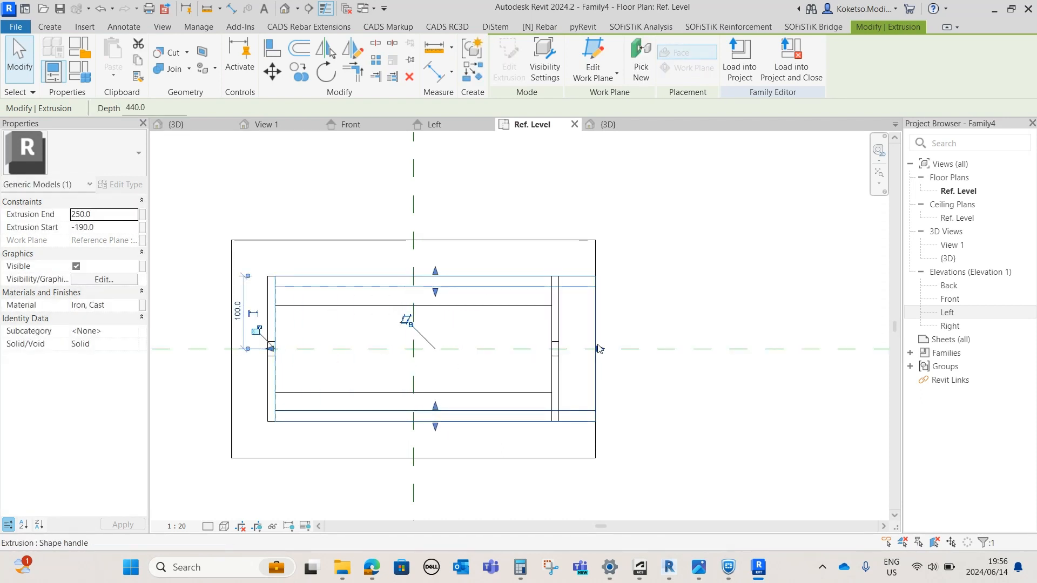
pyautogui.moveTo(598, 349); pyautogui.dragTo(558, 349)
pyautogui.press('Escape')
pyautogui.click(610, 126)
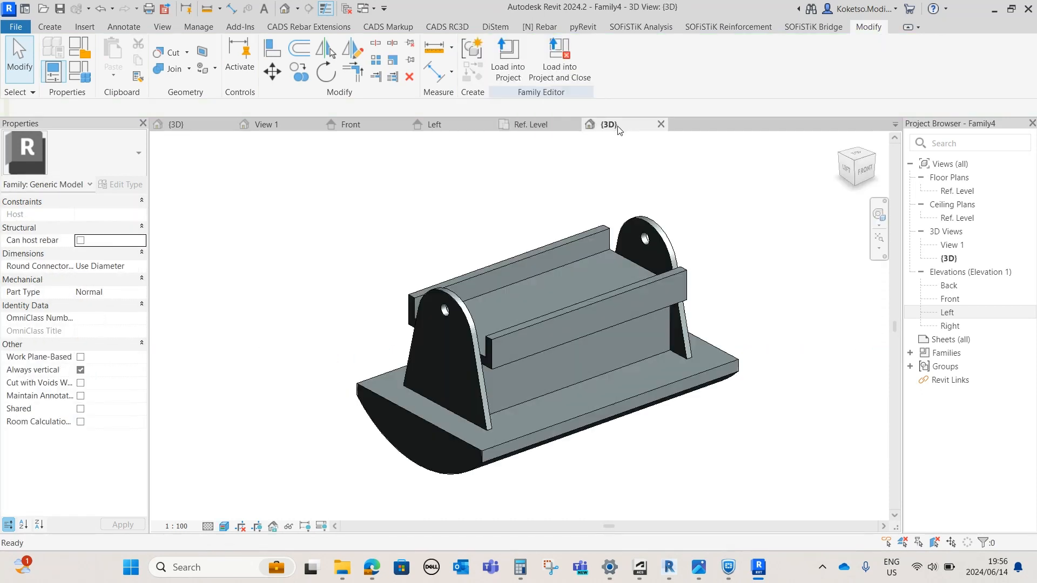
pyautogui.keyDown('shift'); pyautogui.moveTo(676, 378); pyautogui.dragTo(693, 474, button='middle'); pyautogui.keyUp('shift')
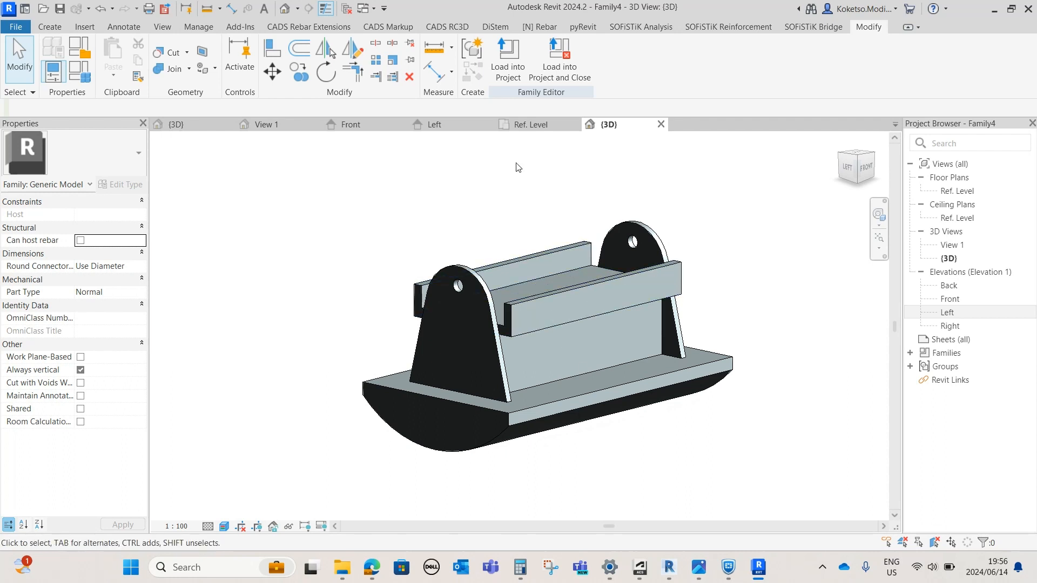
# Open the Front elevation at the right-hand plate and set the view's detail level to Fine.
pyautogui.doubleClick(958, 298)
pyautogui.scroll(4, 512, 346)
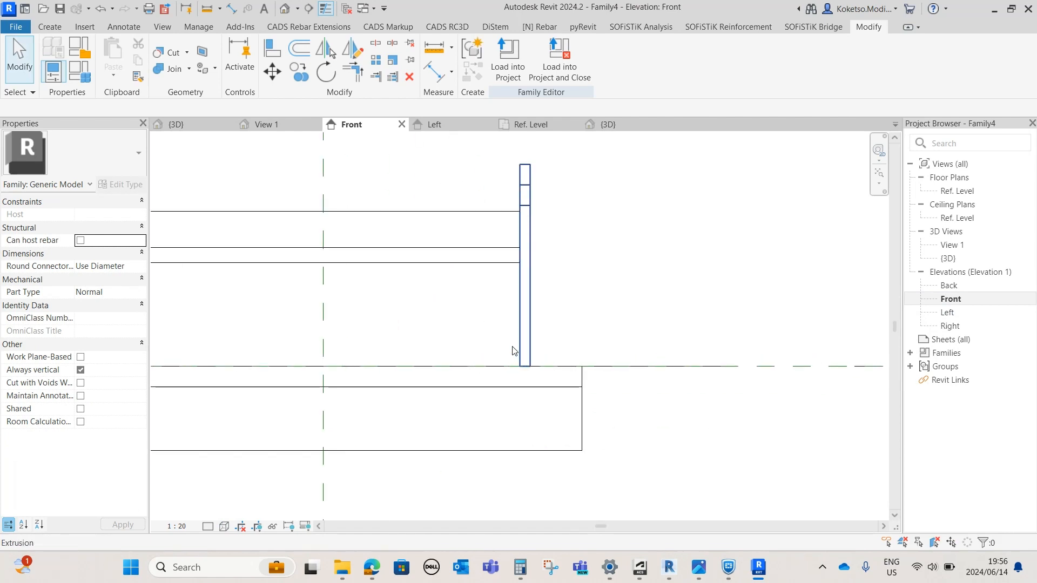
pyautogui.click(212, 528)
pyautogui.click(227, 512)
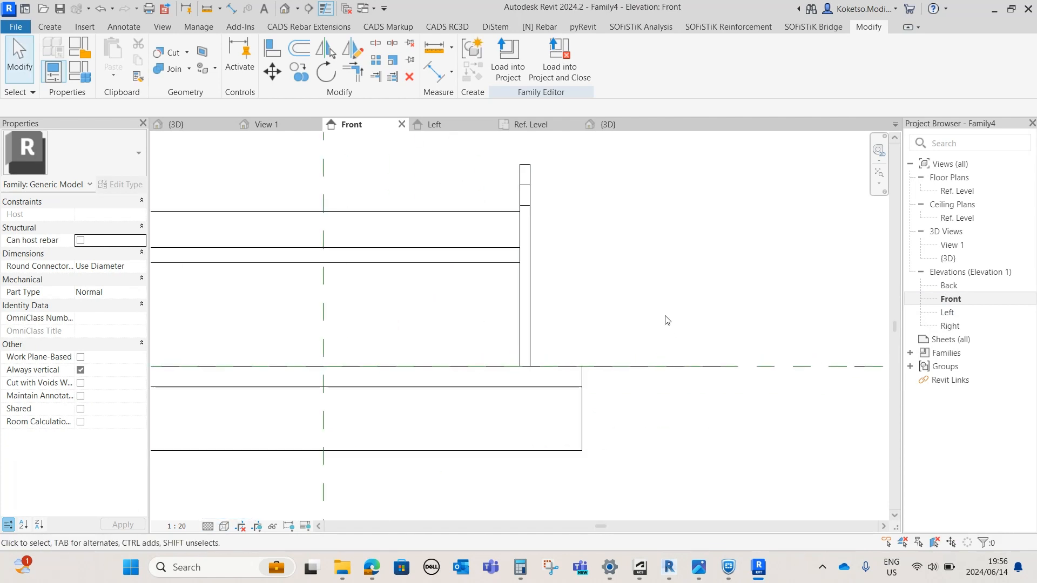
pyautogui.scroll(-3, 551, 280)
pyautogui.scroll(3, 440, 213)
# Start an extrusion sketch with a 90 mm vertical line up the right plate's outer face from its foot and a 10 mm outward line.
pyautogui.click(66, 27)
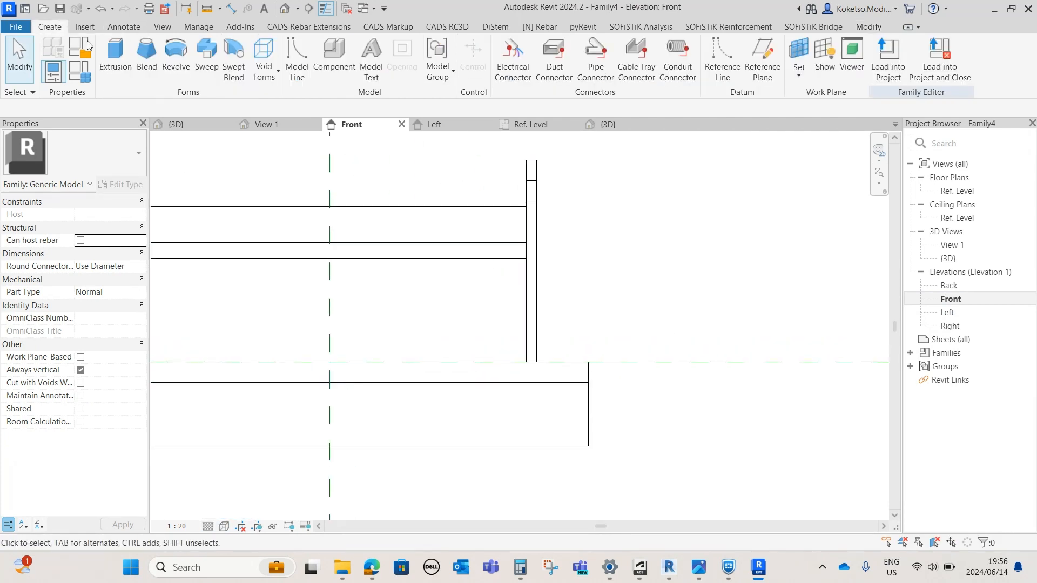
pyautogui.click(116, 62)
pyautogui.scroll(2, 540, 281)
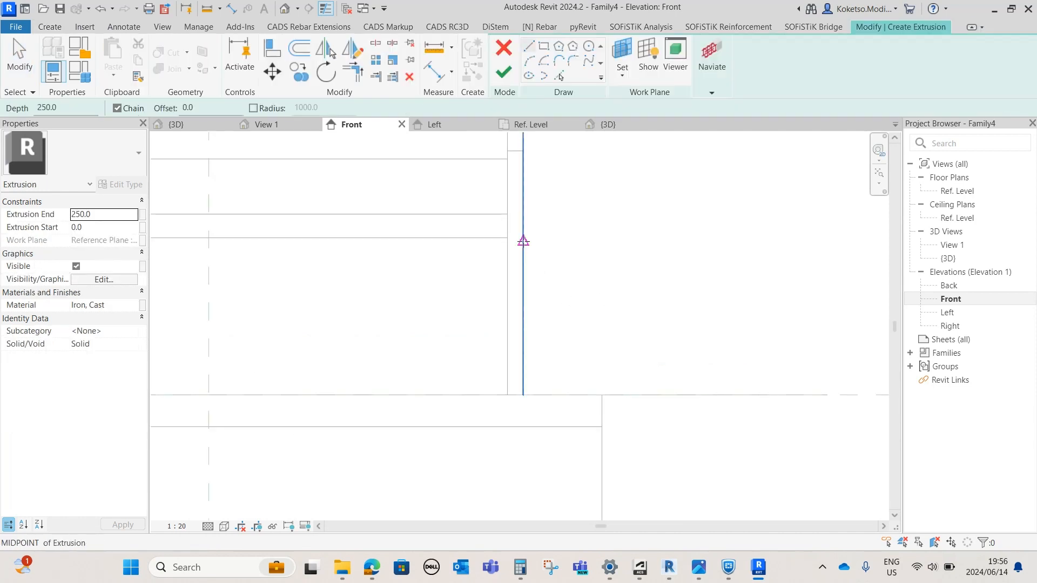
pyautogui.click(524, 400)
pyautogui.scroll(-2, 524, 395)
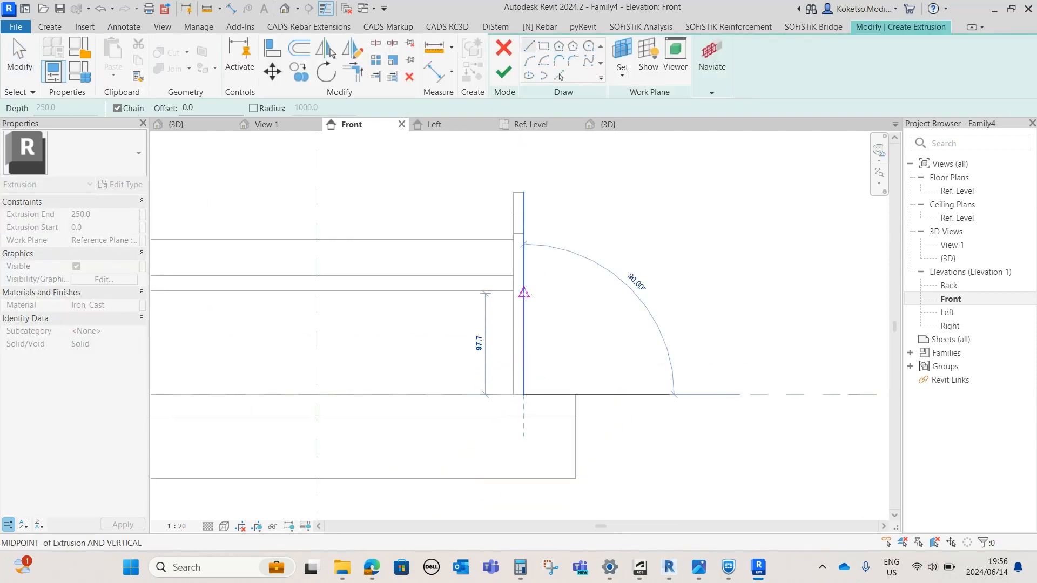
pyautogui.scroll(2, 524, 293)
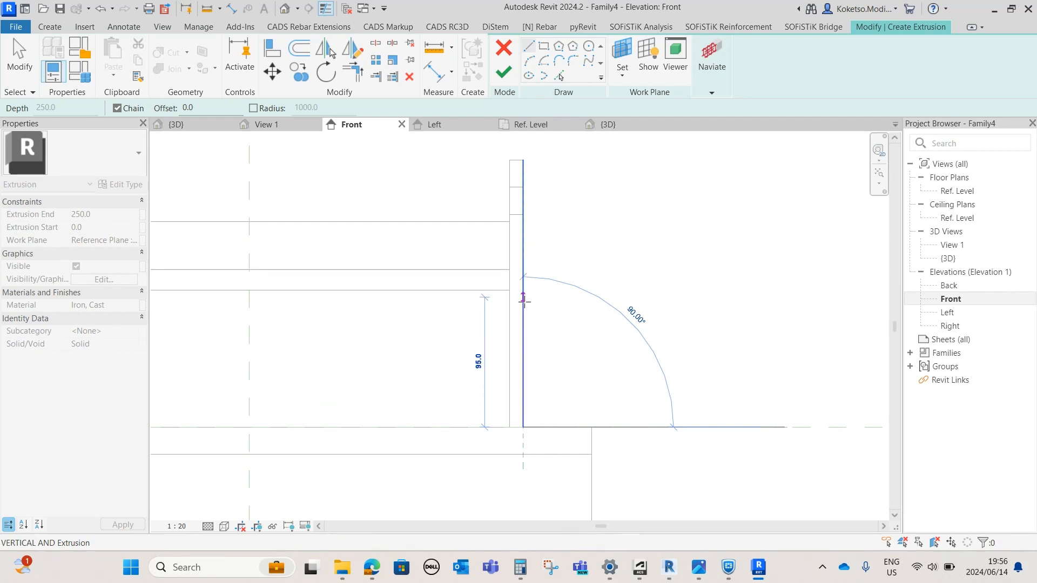
pyautogui.scroll(4, 540, 302)
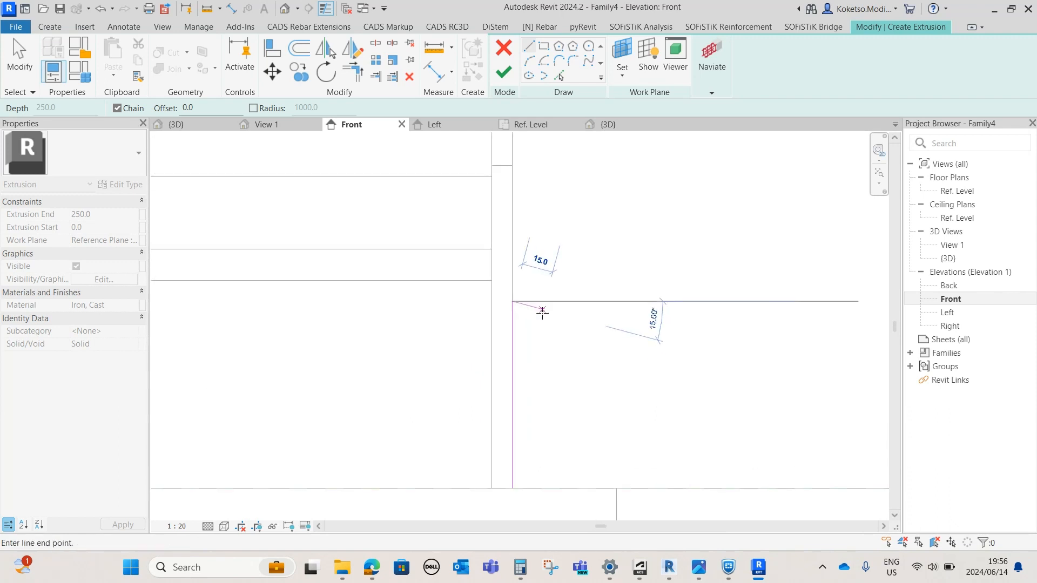
pyautogui.moveTo(541, 305); pyautogui.dragTo(495, 244, button='middle')
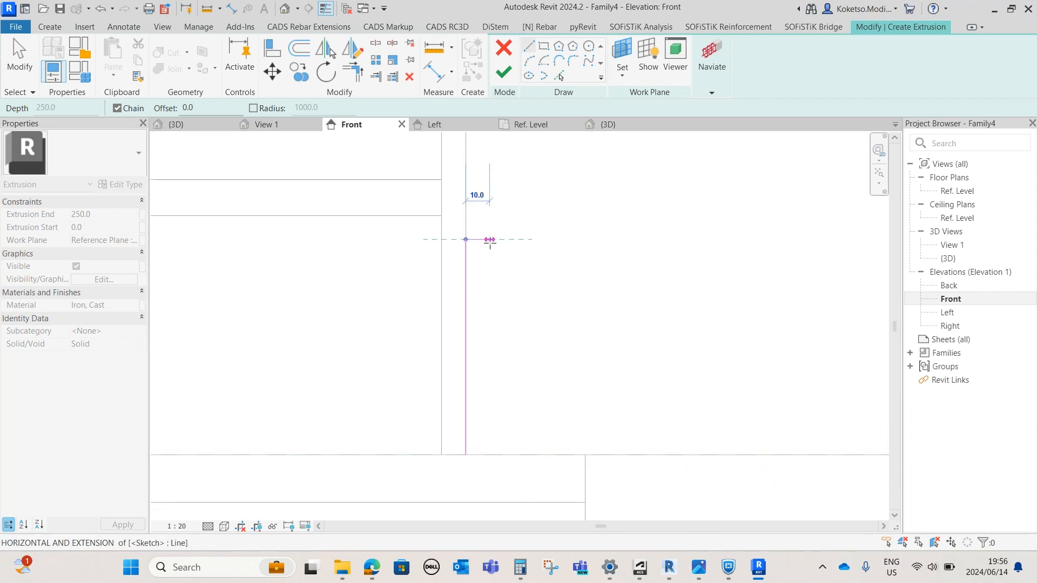
pyautogui.click(490, 241)
pyautogui.press('Escape')
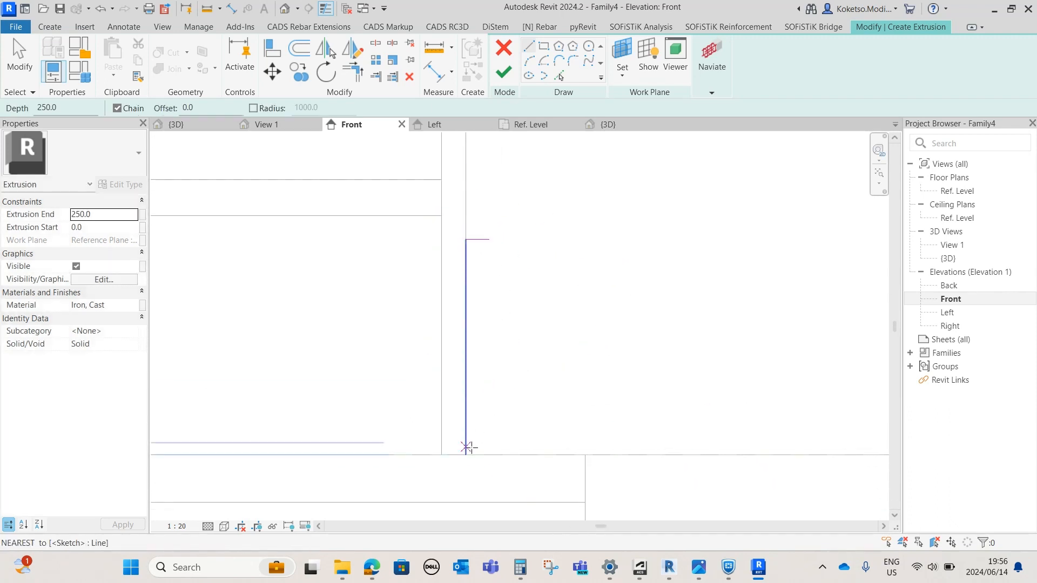
# Close the rib profile with a 45 mm bottom line, a 10 mm vertical line and a sloping line to the top, and finish the extrusion.
pyautogui.click(466, 455)
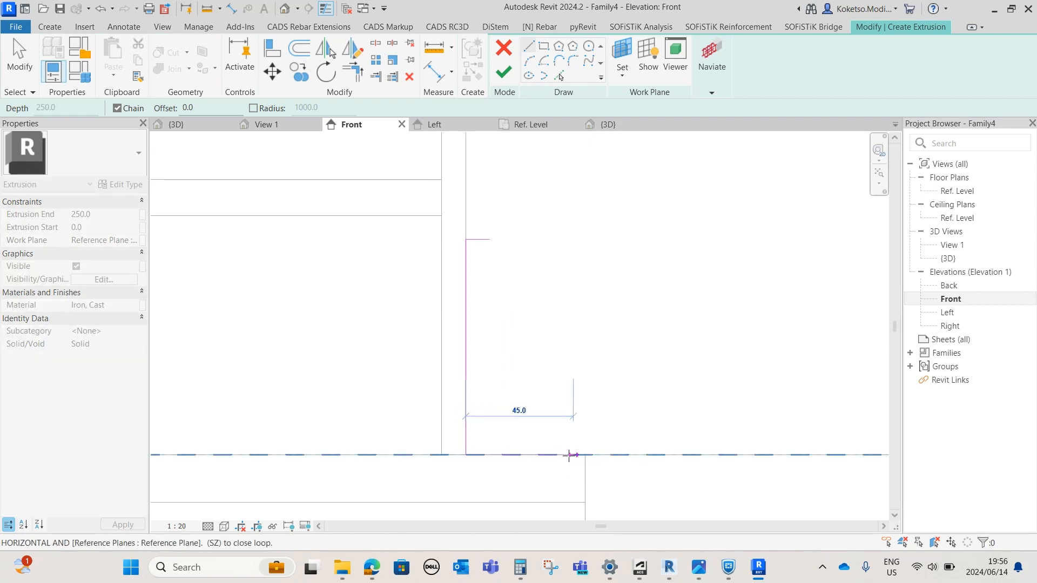
pyautogui.click(573, 455)
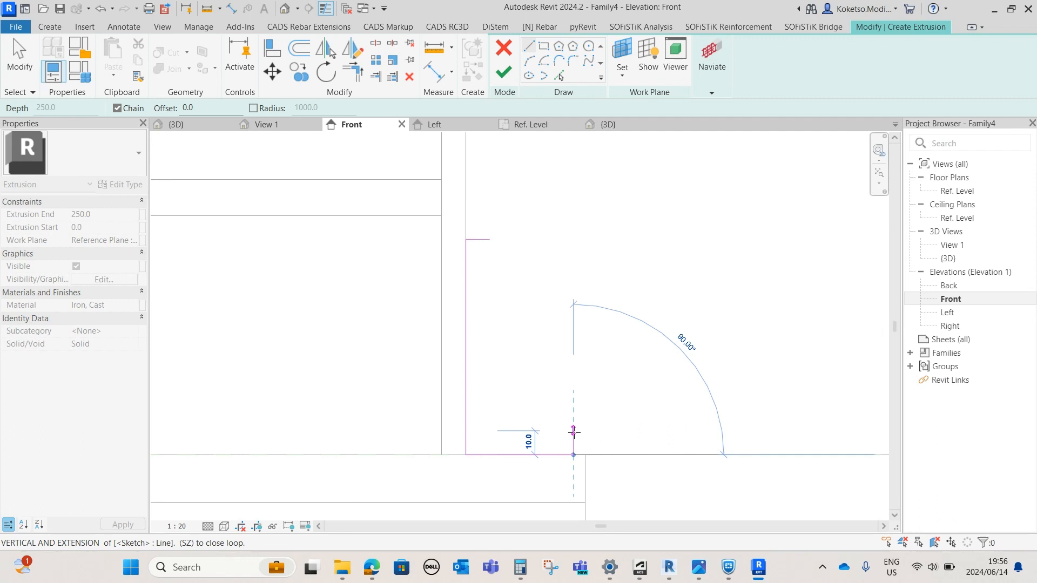
pyautogui.click(573, 432)
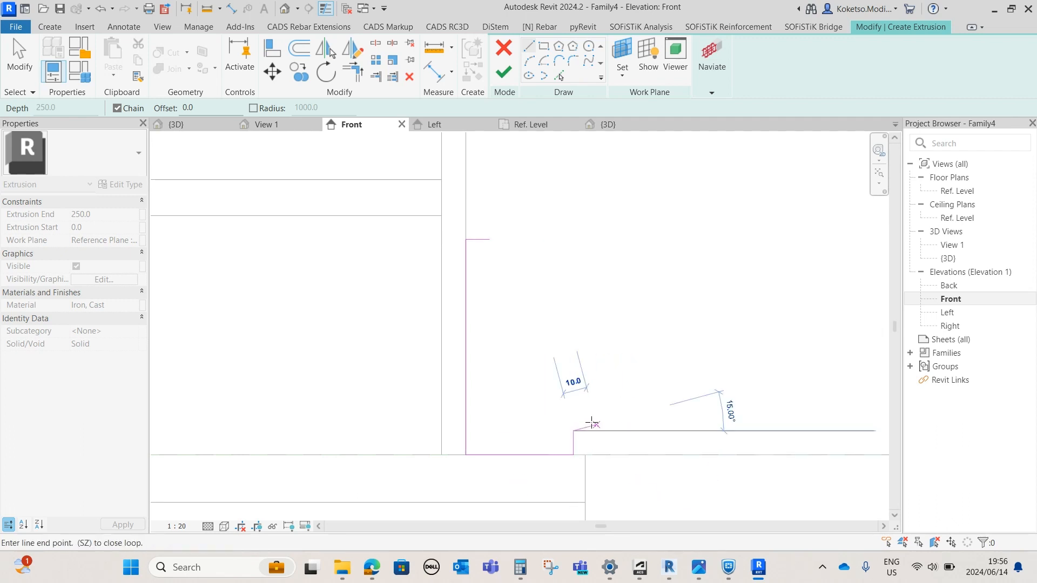
pyautogui.click(489, 240)
pyautogui.press('Escape')
pyautogui.press('Escape')
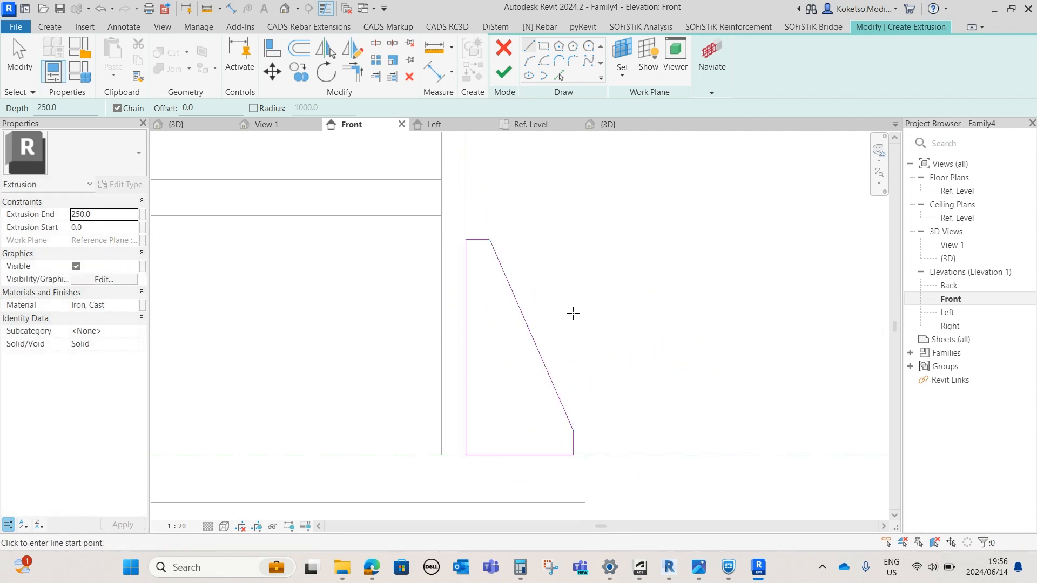
pyautogui.scroll(-3, 545, 197)
pyautogui.click(505, 74)
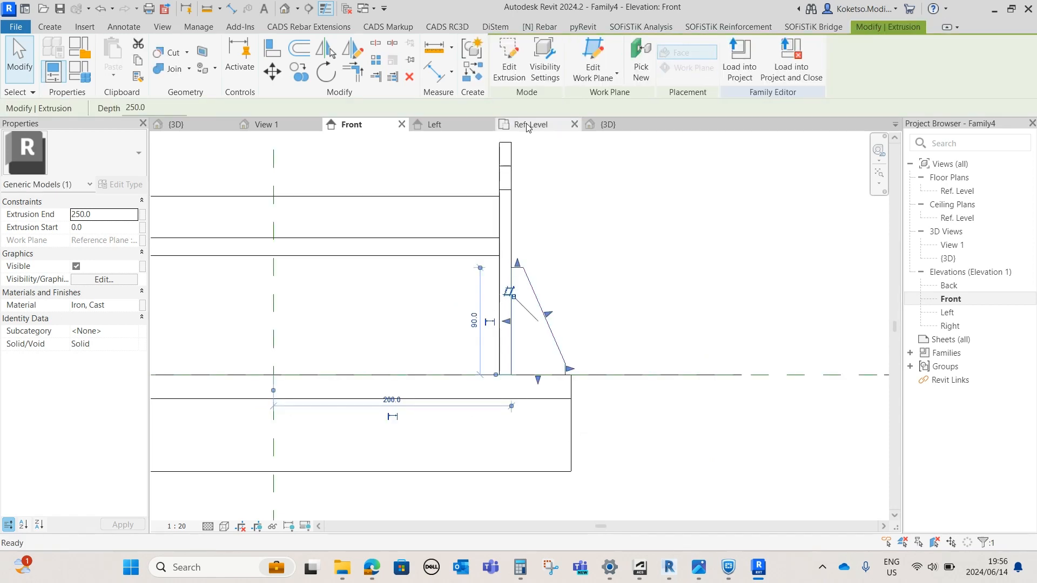
# In the Ref. Level plan, resize the rib extrusion to span about 64 to 85 mm from the horizontal centre plane, near the plate's front edge.
pyautogui.click(528, 129)
pyautogui.scroll(2, 576, 423)
pyautogui.moveTo(569, 404); pyautogui.dragTo(532, 317, button='middle')
pyautogui.scroll(-4, 531, 317)
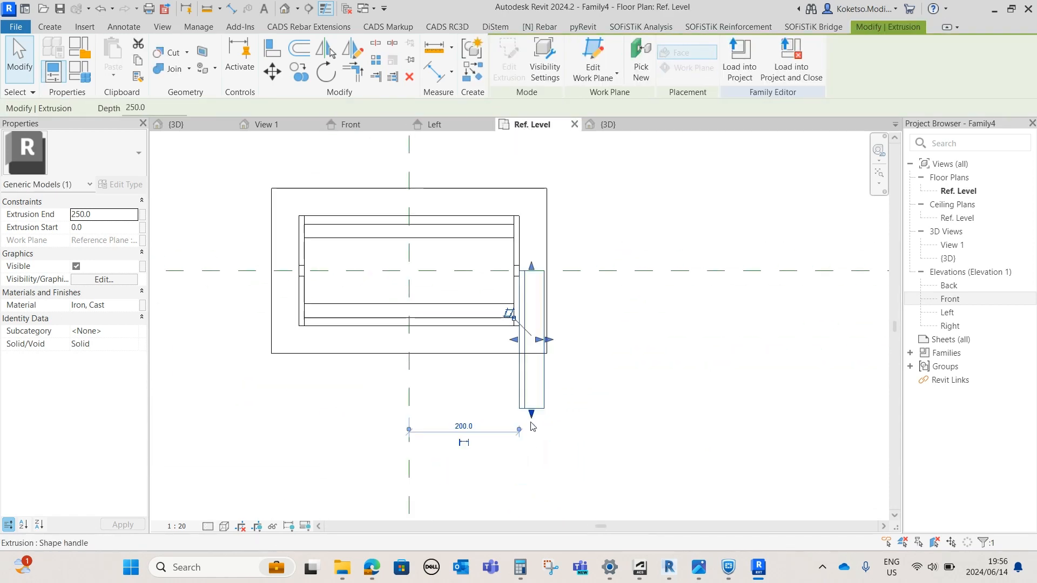
pyautogui.scroll(1, 530, 420)
pyautogui.moveTo(531, 416); pyautogui.dragTo(526, 272)
pyautogui.press('Escape')
pyautogui.scroll(4, 527, 274)
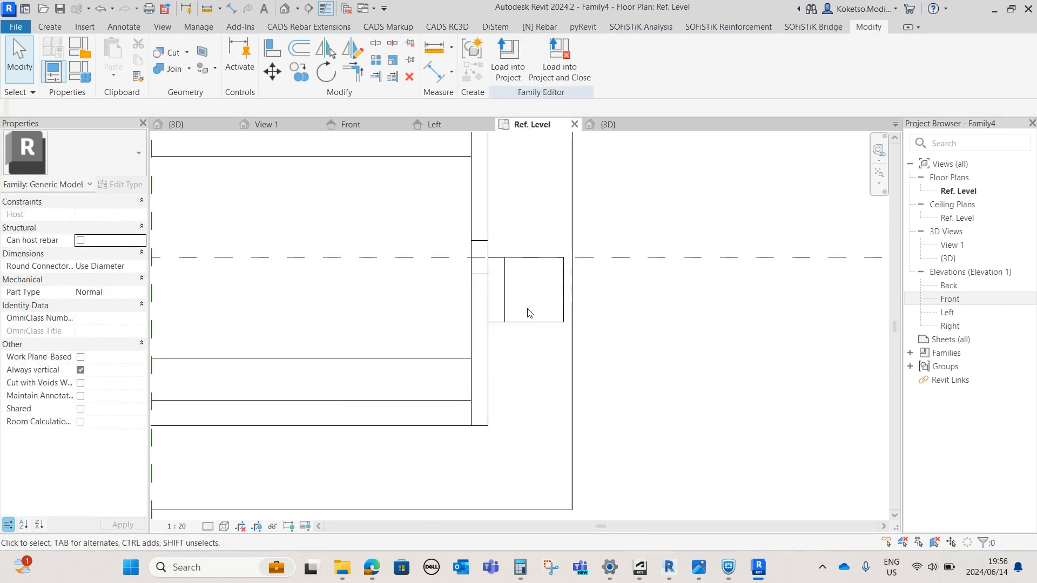
pyautogui.click(527, 323)
pyautogui.moveTo(526, 326); pyautogui.dragTo(528, 402)
pyautogui.moveTo(526, 252); pyautogui.dragTo(527, 365)
pyautogui.press('Escape')
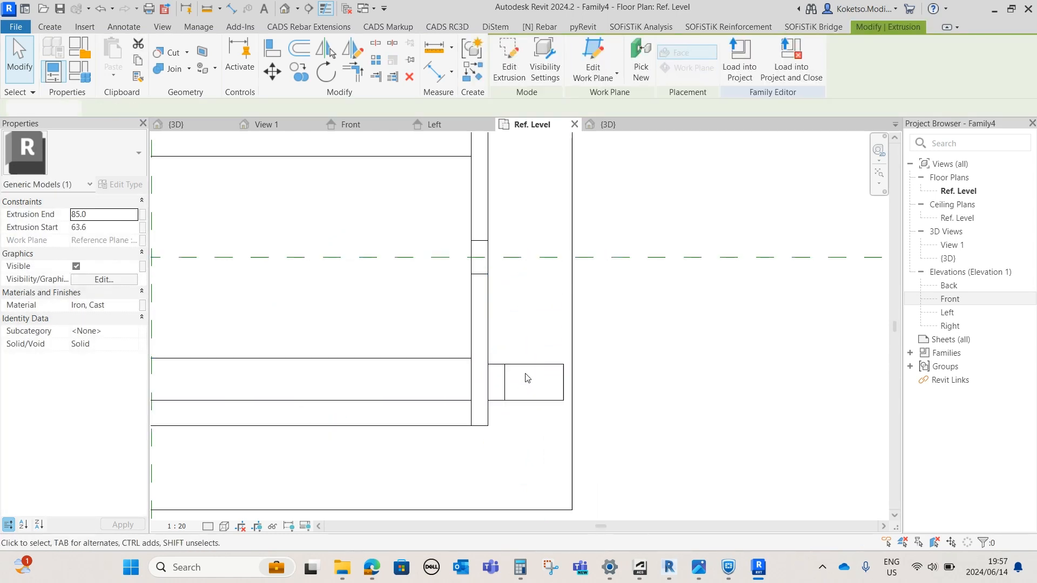
# Place an aligned dimension between the rib's inner face and the horizontal centre plane, to the right of the base.
pyautogui.press('d')
pyautogui.press('i')
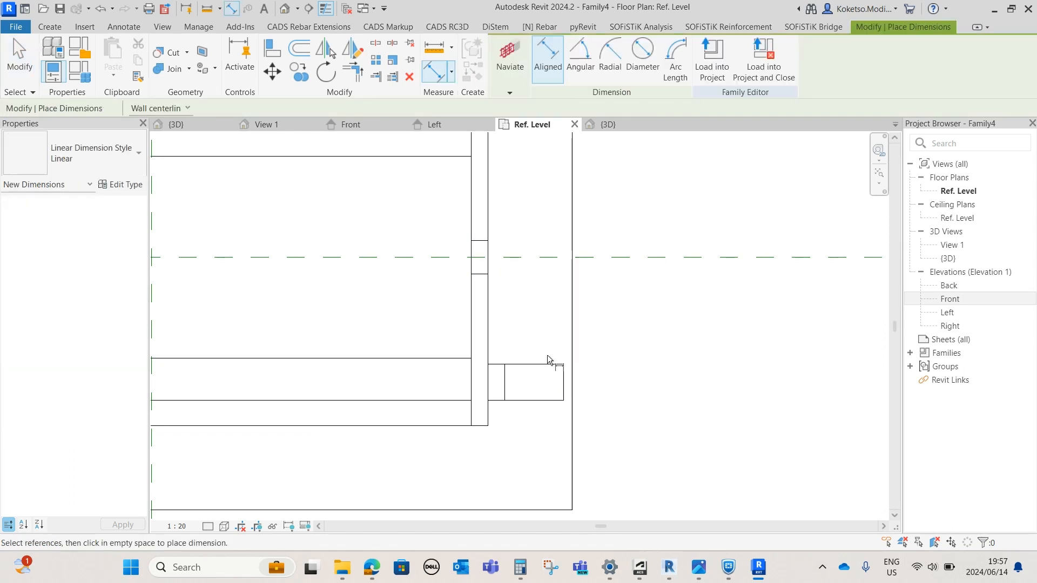
pyautogui.click(545, 364)
pyautogui.click(544, 259)
pyautogui.scroll(-2, 772, 187)
pyautogui.moveTo(772, 187); pyautogui.dragTo(584, 216, button='middle')
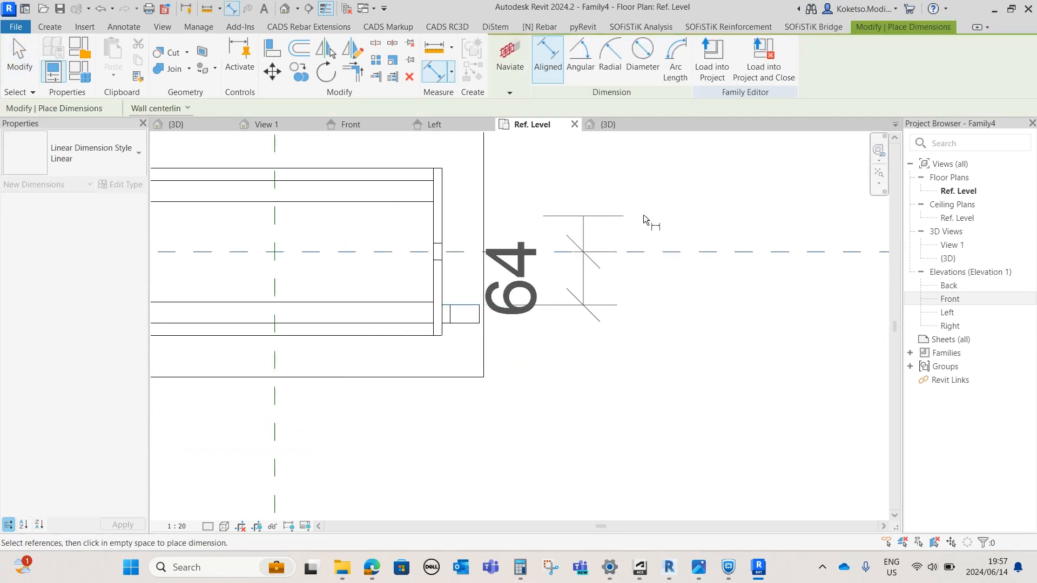
pyautogui.click(668, 227)
pyautogui.press('Escape')
pyautogui.press('Escape')
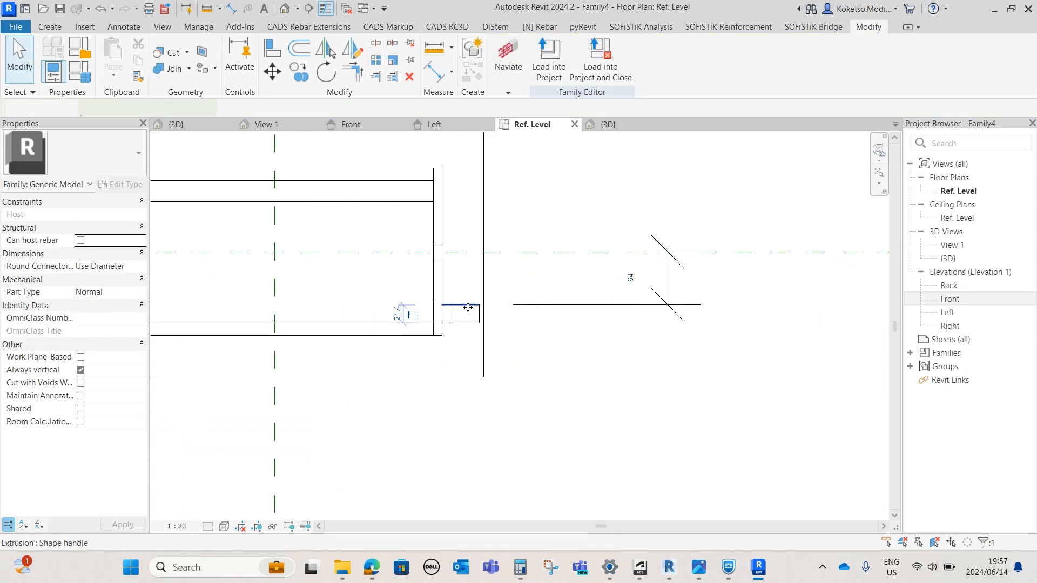
# Set the distance between the rib's inner face and the horizontal centre plane to 50 mm.
pyautogui.click(468, 307)
pyautogui.click(631, 277)
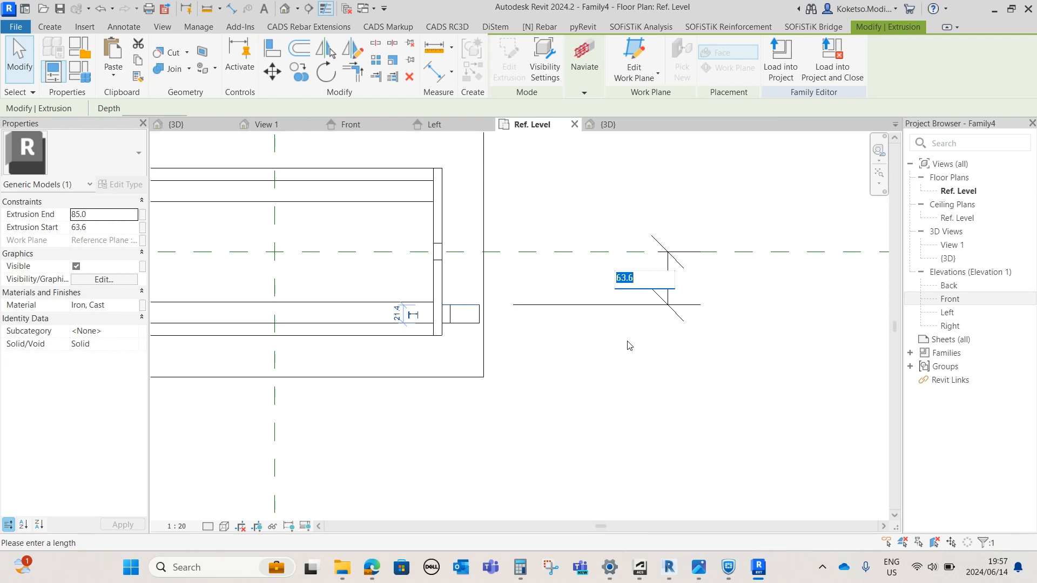
pyautogui.press('Return')
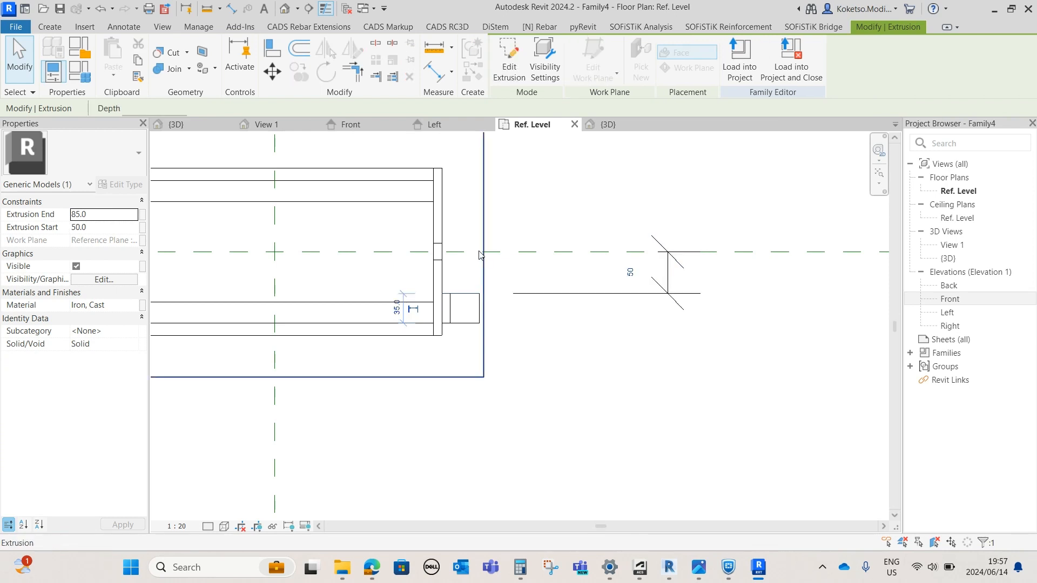
pyautogui.press('Escape')
# Set the rib's thickness to 10 mm and delete the 50 mm dimension beside the base.
pyautogui.scroll(2, 465, 325)
pyautogui.press('Tab')
pyautogui.click(465, 325)
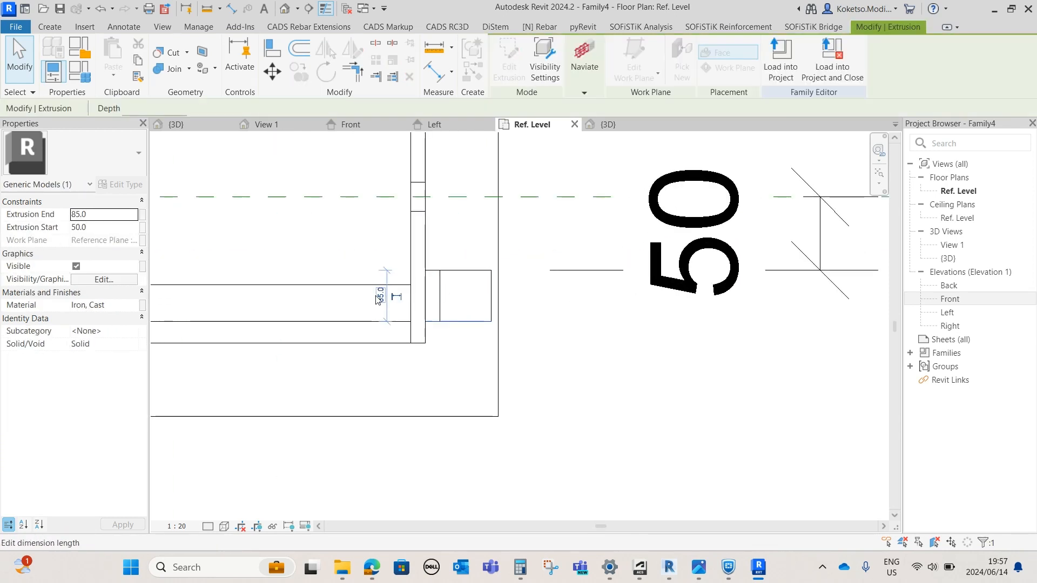
pyautogui.press('Return')
pyautogui.scroll(-2, 548, 257)
pyautogui.press('Escape')
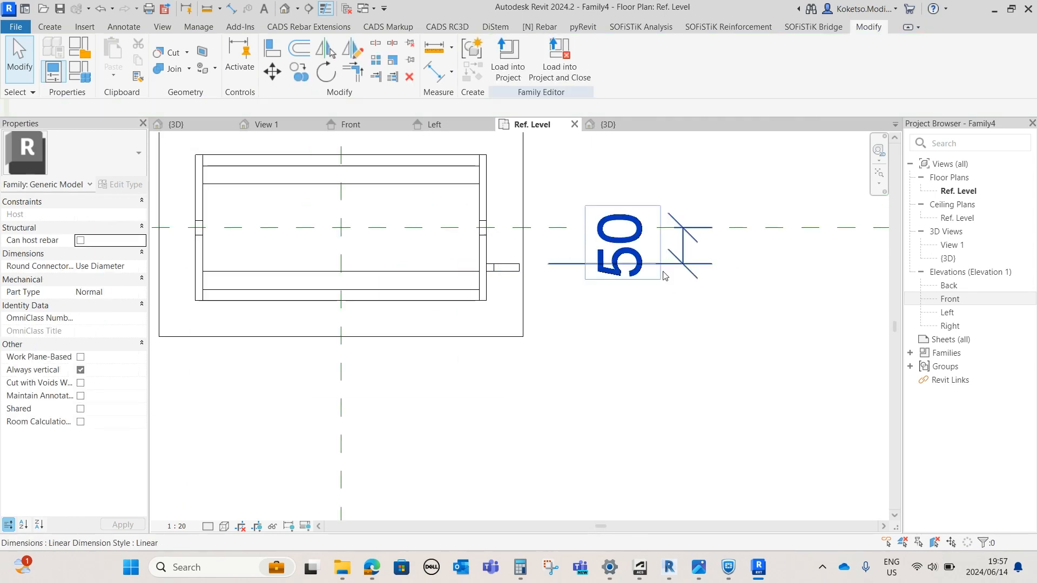
pyautogui.click(664, 270)
pyautogui.click(409, 77)
# Select the rib in the 3D view and mirror it about the horizontal centre plane in the Ref. Level plan.
pyautogui.click(608, 124)
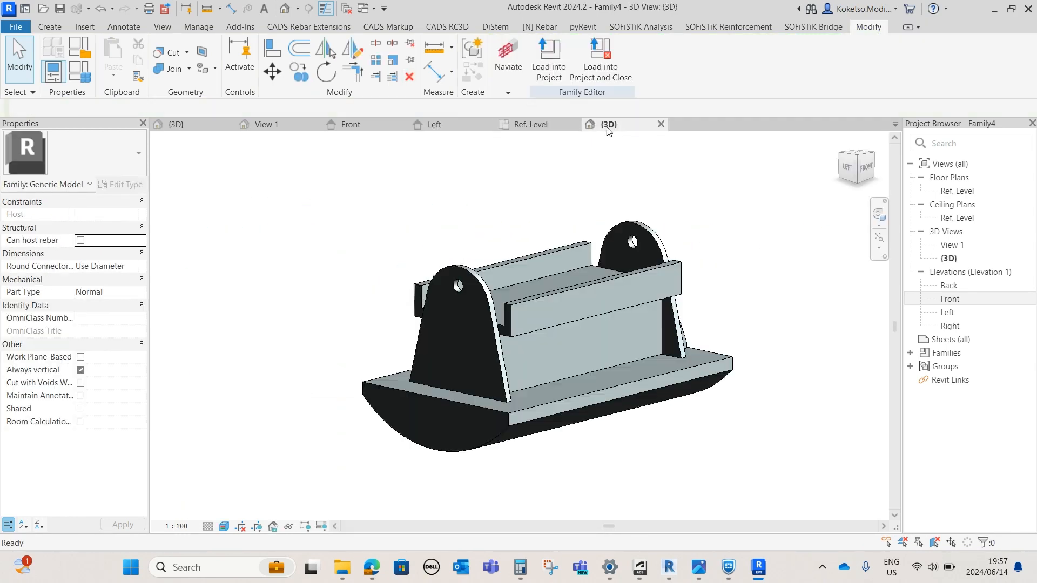
pyautogui.keyDown('shift'); pyautogui.moveTo(633, 396); pyautogui.dragTo(566, 467, button='middle'); pyautogui.keyUp('shift')
pyautogui.scroll(-2, 471, 403)
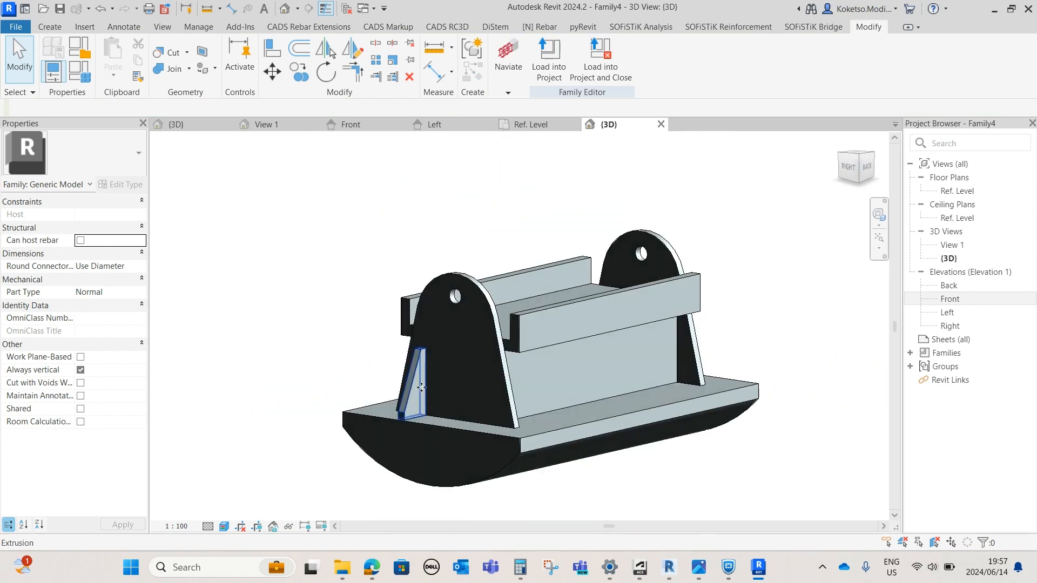
pyautogui.click(389, 367)
pyautogui.click(530, 124)
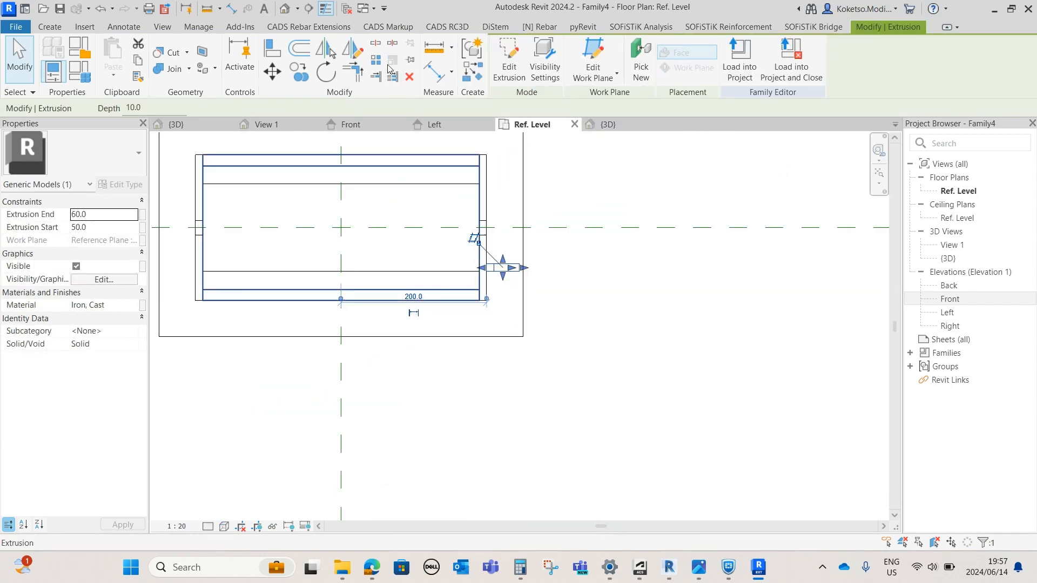
pyautogui.click(333, 51)
pyautogui.click(563, 229)
pyautogui.click(513, 215)
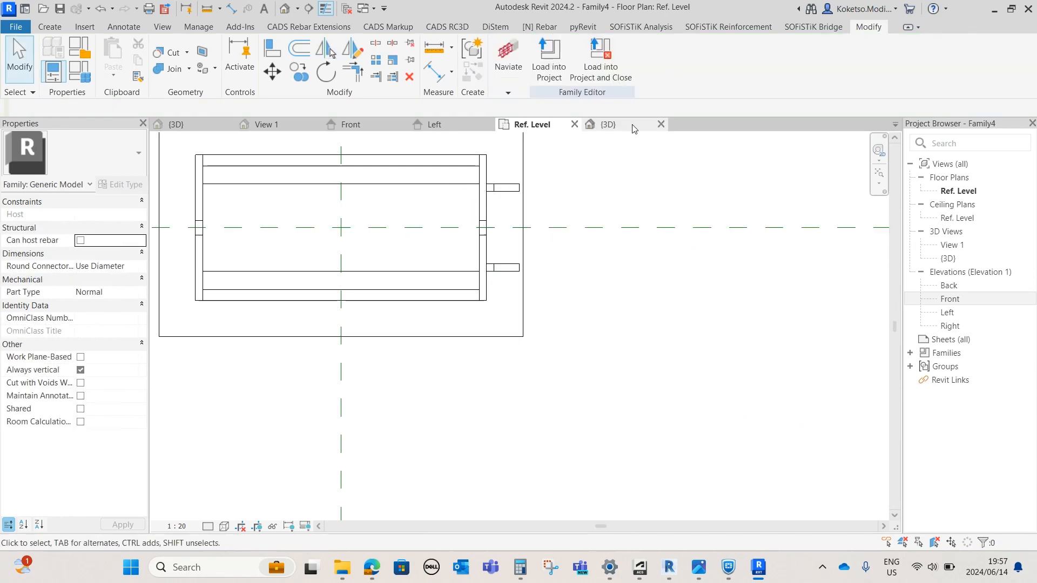
# Select both right-end ribs in 3D and mirror them about the Center (Left/Right) plane in the Ref. Level plan.
pyautogui.click(633, 126)
pyautogui.keyDown('shift'); pyautogui.moveTo(656, 330); pyautogui.dragTo(442, 397, button='middle'); pyautogui.keyUp('shift')
pyautogui.click(442, 397)
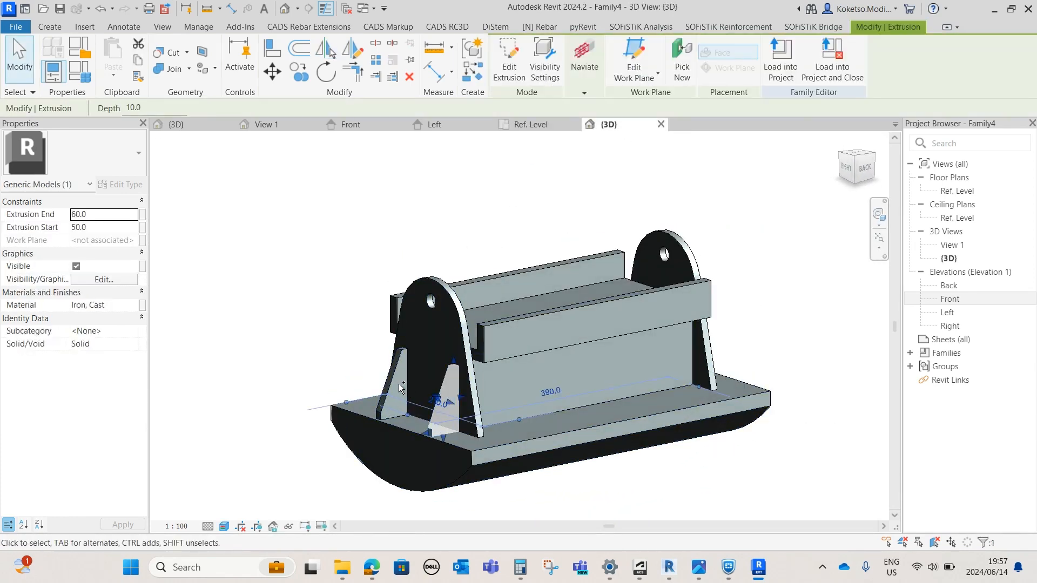
pyautogui.keyDown('shift'); pyautogui.moveTo(542, 219); pyautogui.dragTo(550, 265, button='middle'); pyautogui.keyUp('shift')
pyautogui.click(528, 127)
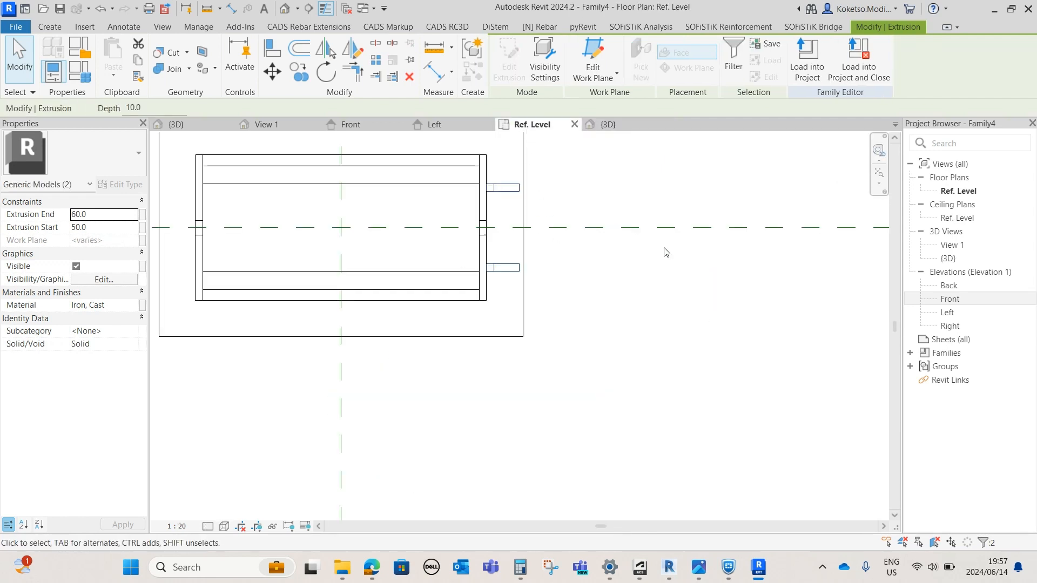
pyautogui.click(319, 54)
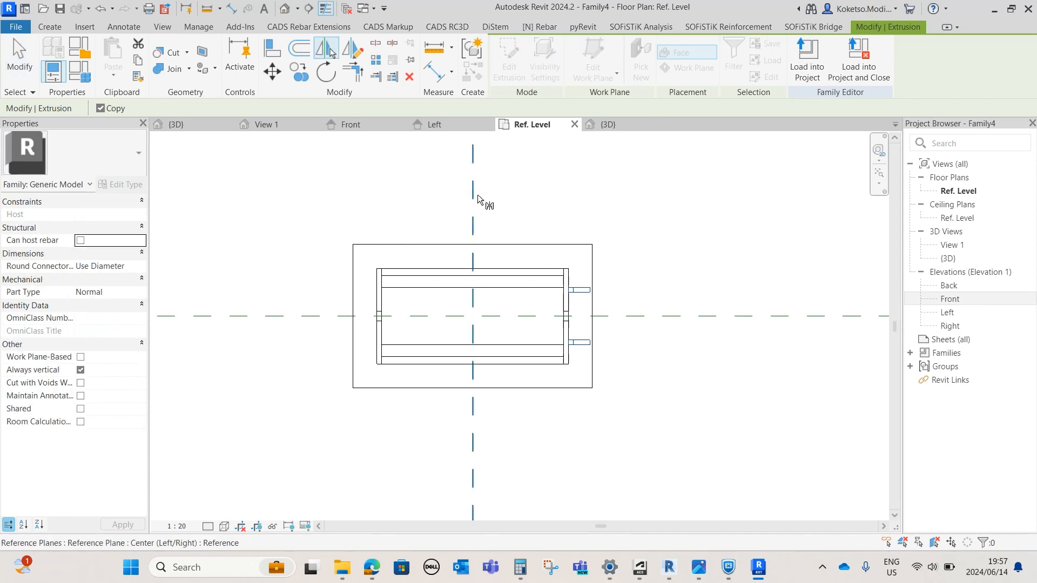
pyautogui.click(473, 199)
pyautogui.press('Escape')
# Examine the end ribs from several angles in 3D, and the block and channel outlines in the Left elevation.
pyautogui.click(608, 124)
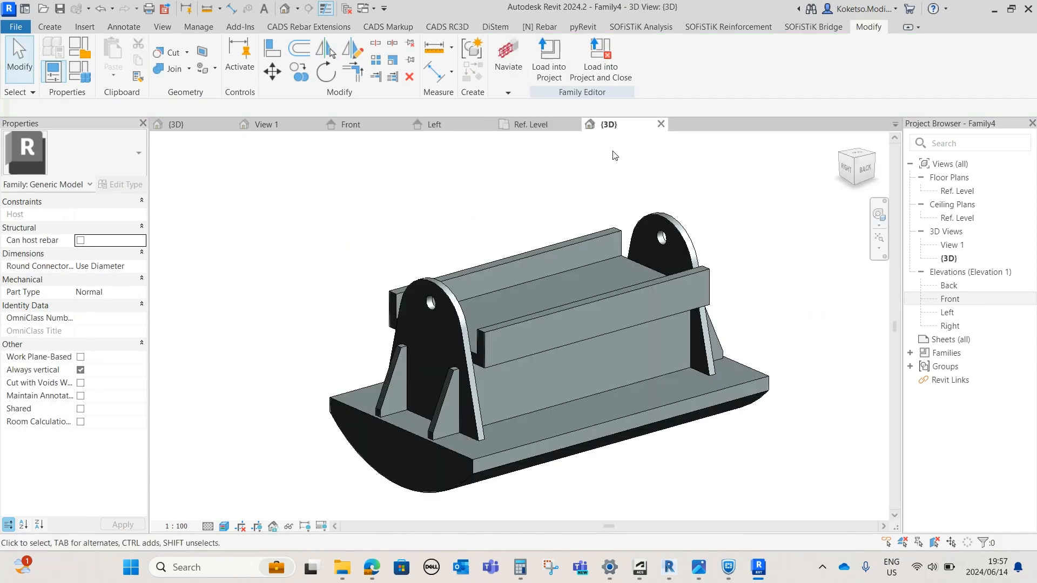
pyautogui.keyDown('shift'); pyautogui.moveTo(616, 157); pyautogui.dragTo(659, 383, button='middle'); pyautogui.keyUp('shift')
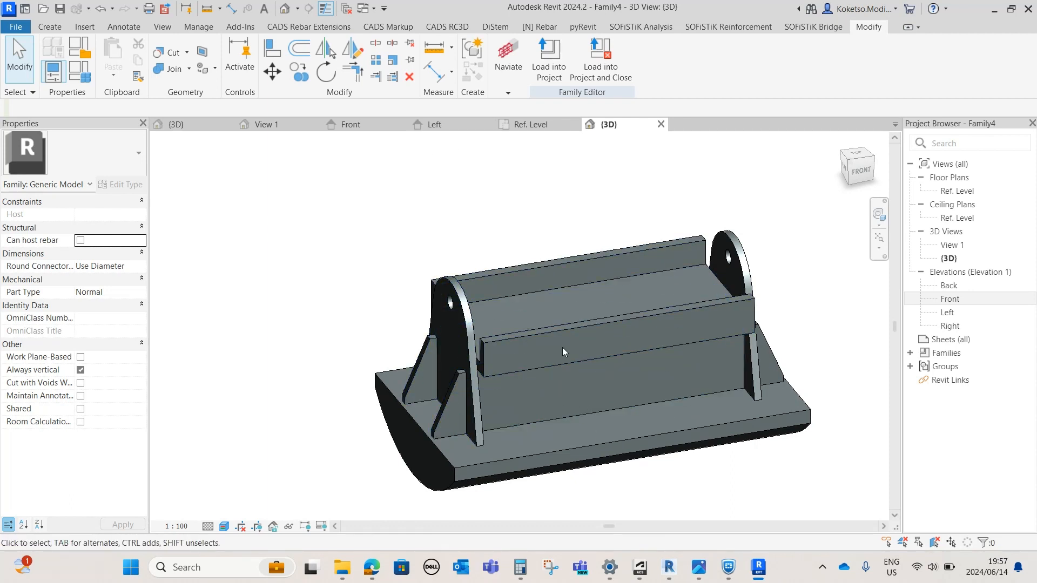
pyautogui.scroll(-2, 563, 349)
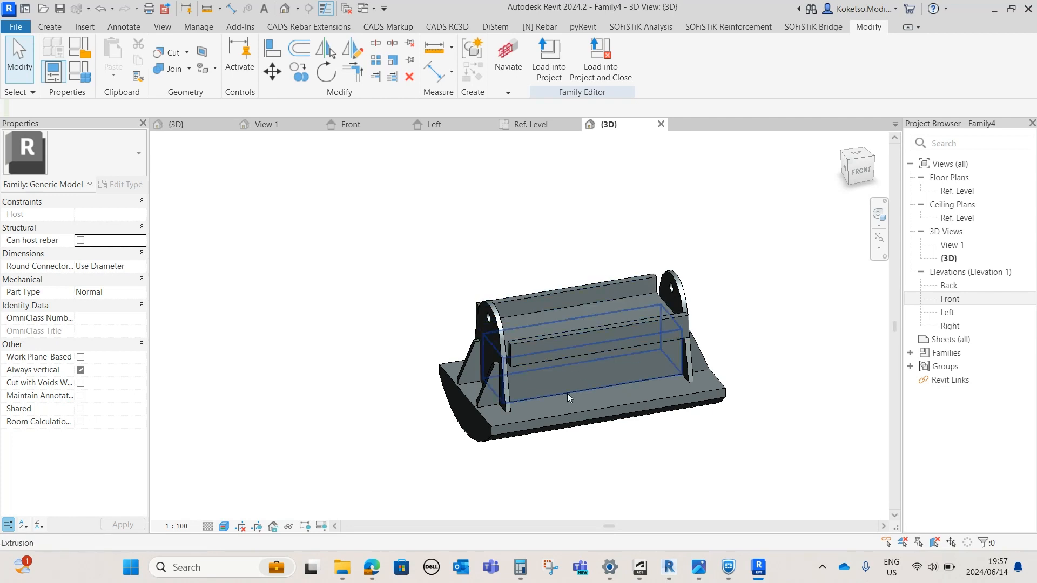
pyautogui.keyDown('shift'); pyautogui.moveTo(624, 394); pyautogui.dragTo(648, 390, button='middle'); pyautogui.keyUp('shift')
pyautogui.scroll(3, 663, 388)
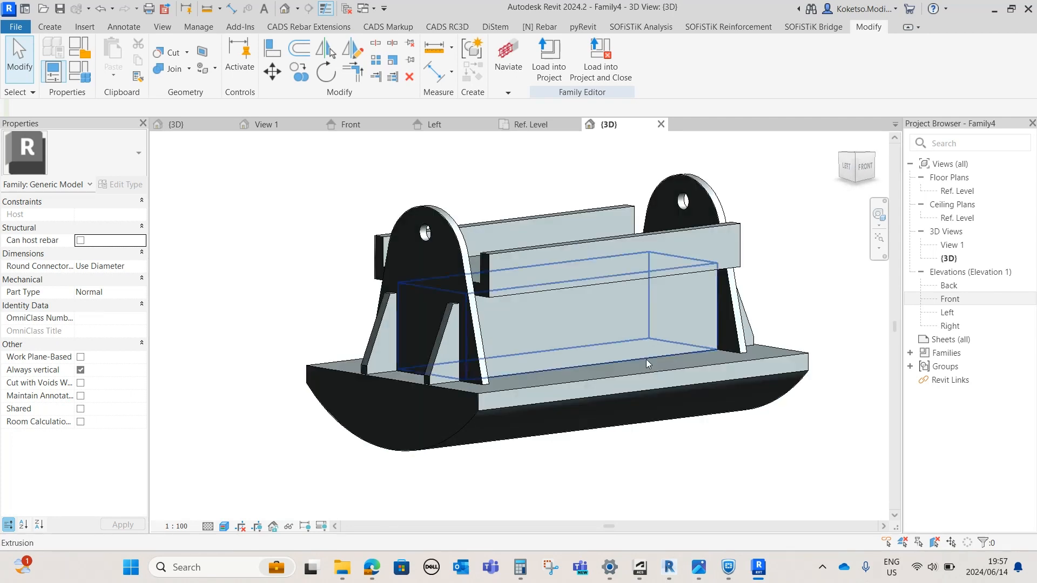
pyautogui.click(448, 128)
pyautogui.scroll(5, 525, 324)
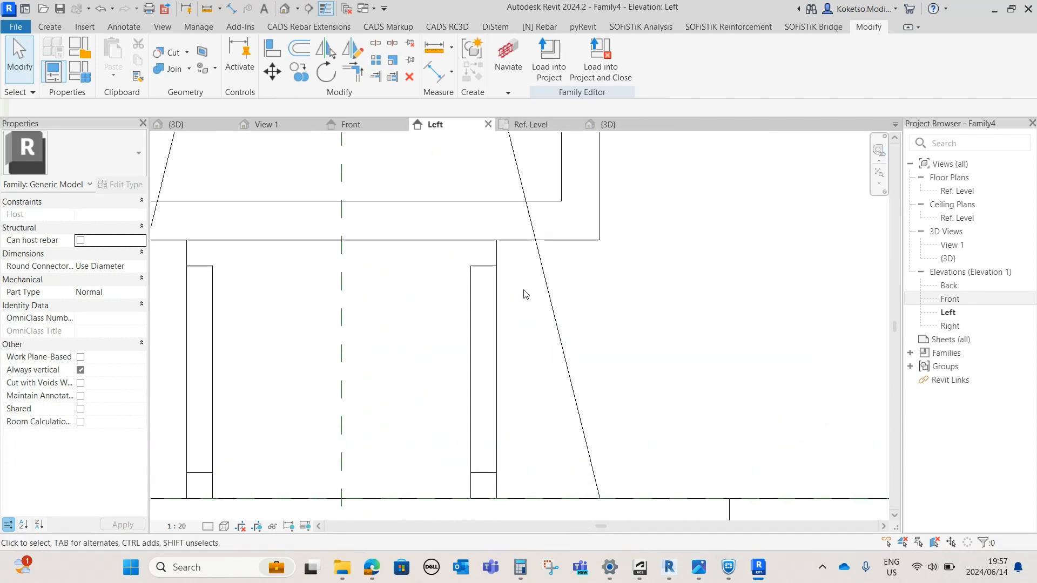
pyautogui.scroll(-2, 469, 253)
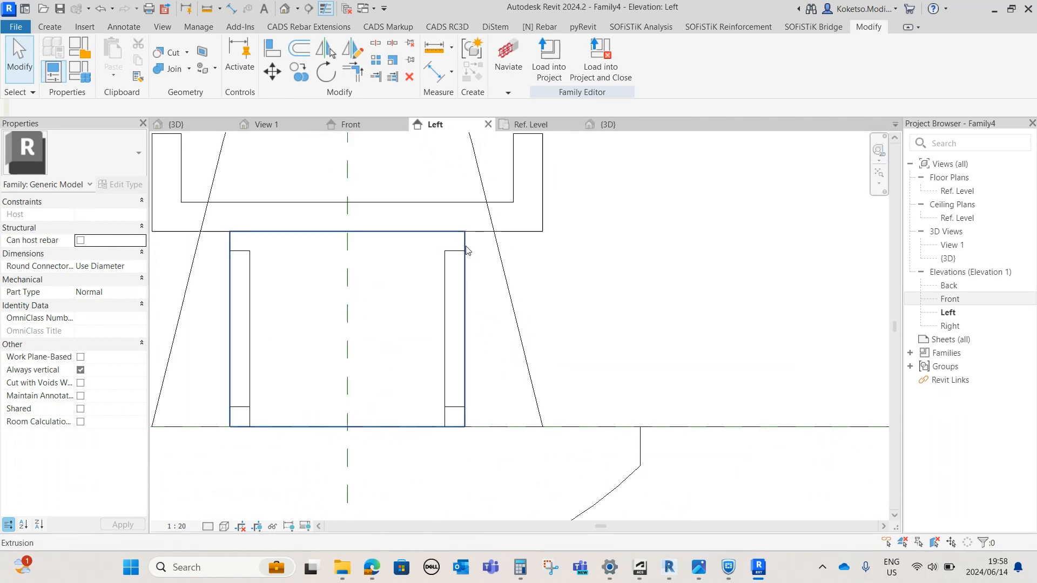
pyautogui.click(468, 250)
pyautogui.press('Escape')
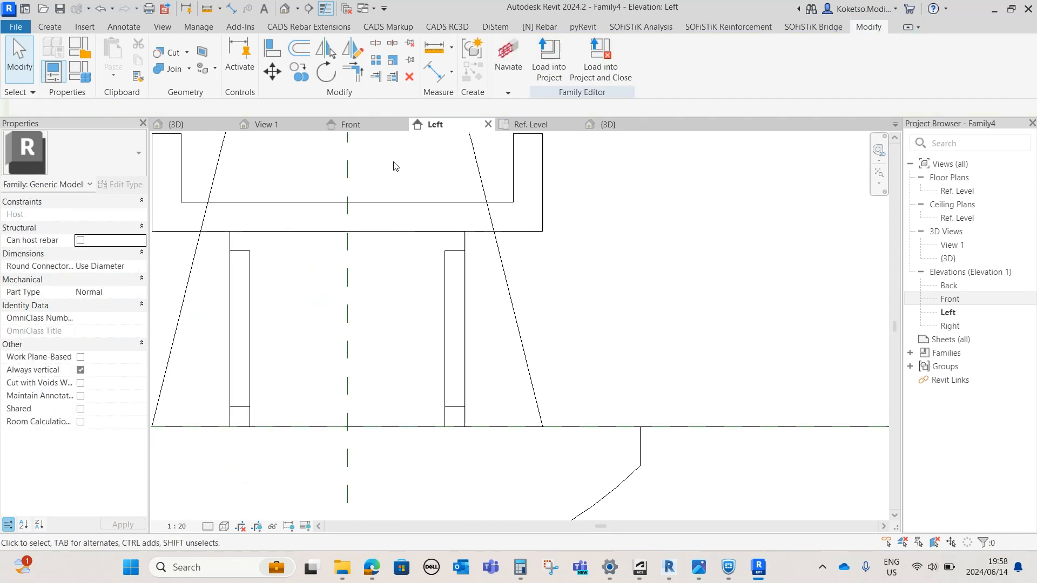
pyautogui.click(49, 28)
pyautogui.click(145, 54)
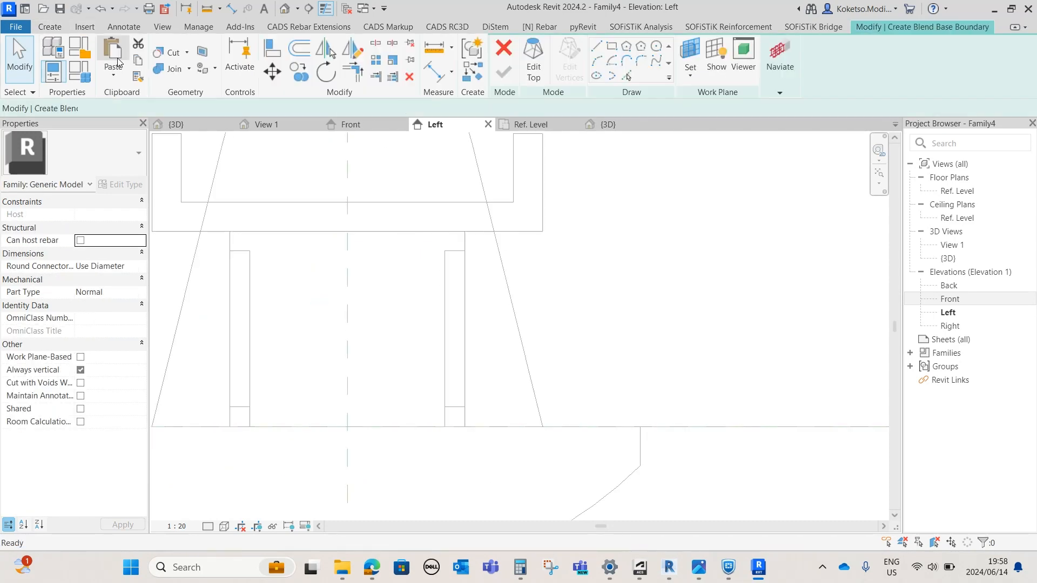
pyautogui.click(504, 49)
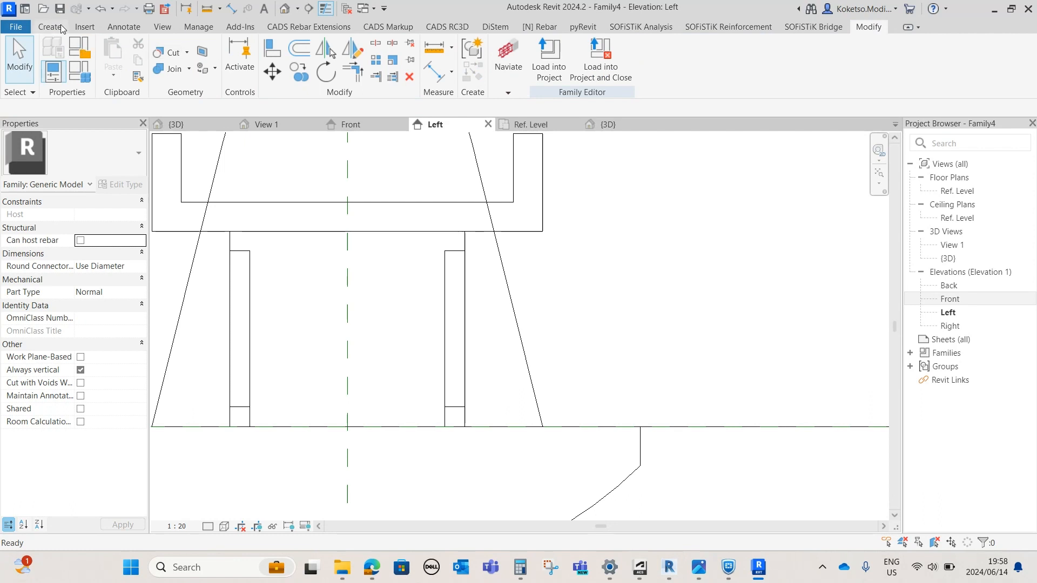
# Start an extrusion sketch in the Left elevation with a 100 mm line up the block's right side and a 10 mm outward line under the channel.
pyautogui.click(61, 28)
pyautogui.click(115, 54)
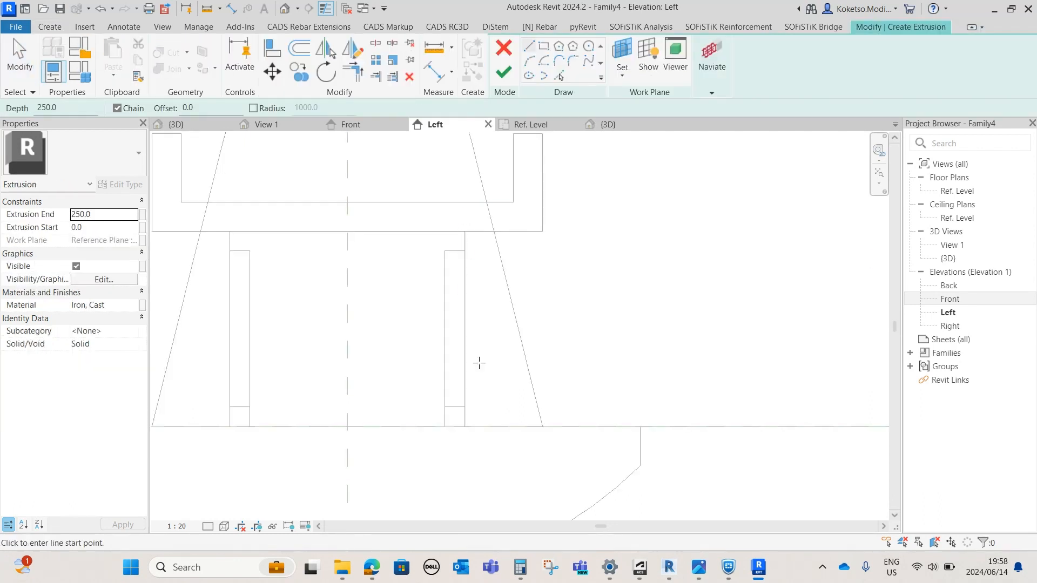
pyautogui.click(464, 427)
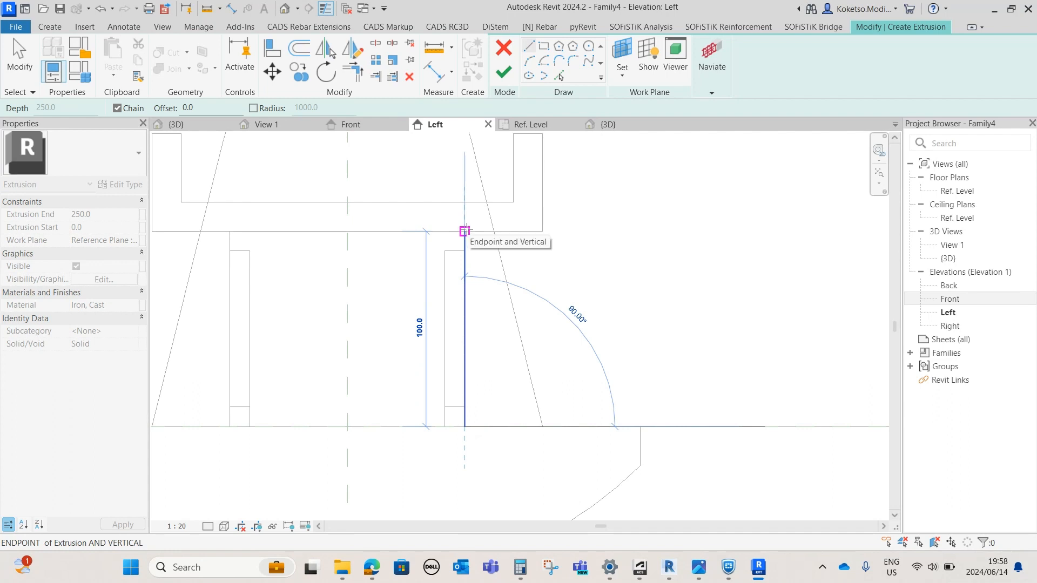
pyautogui.click(465, 231)
pyautogui.scroll(2, 466, 231)
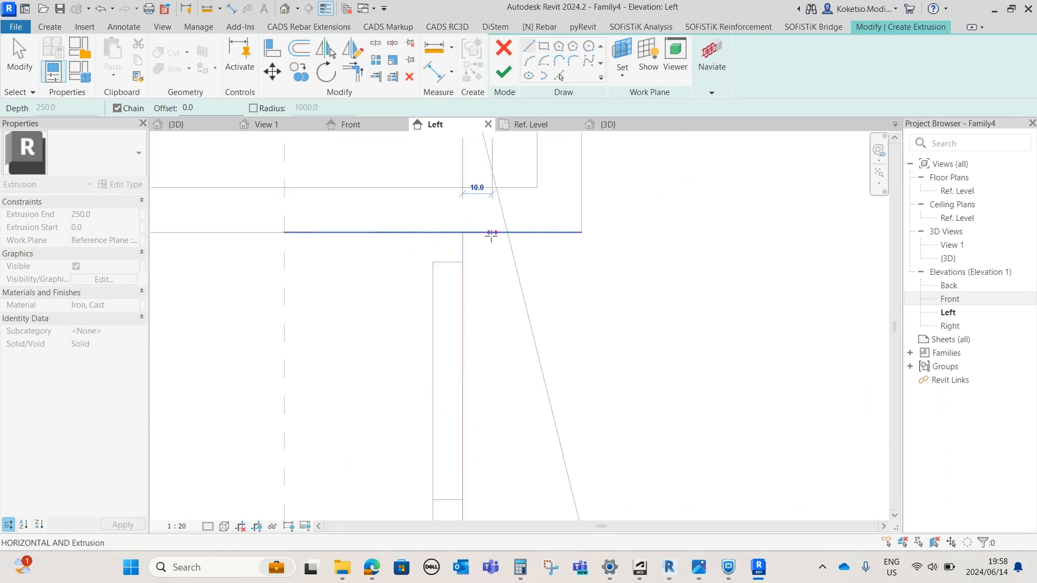
pyautogui.click(492, 234)
pyautogui.scroll(-2, 492, 235)
pyautogui.press('Escape')
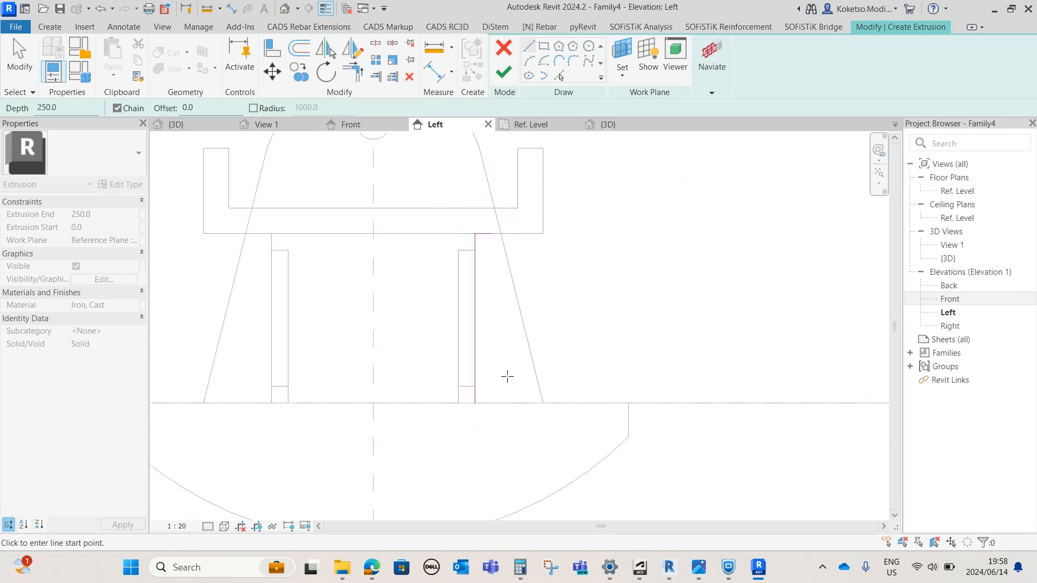
# Close the profile with a base line reaching 135 mm from the centre plane, a 10 mm vertical line and a sloping line; finish the extrusion.
pyautogui.click(475, 403)
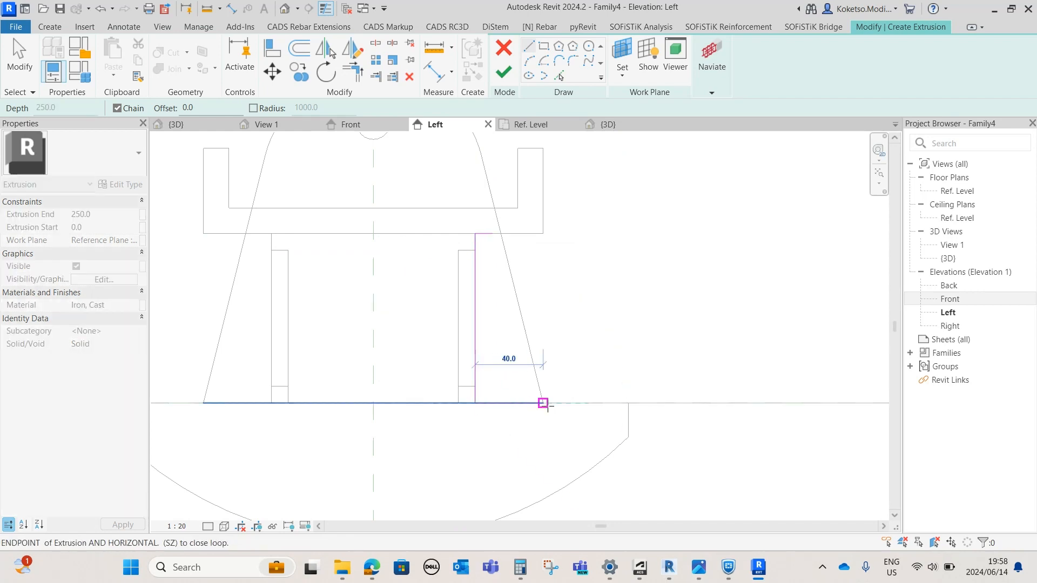
pyautogui.click(604, 403)
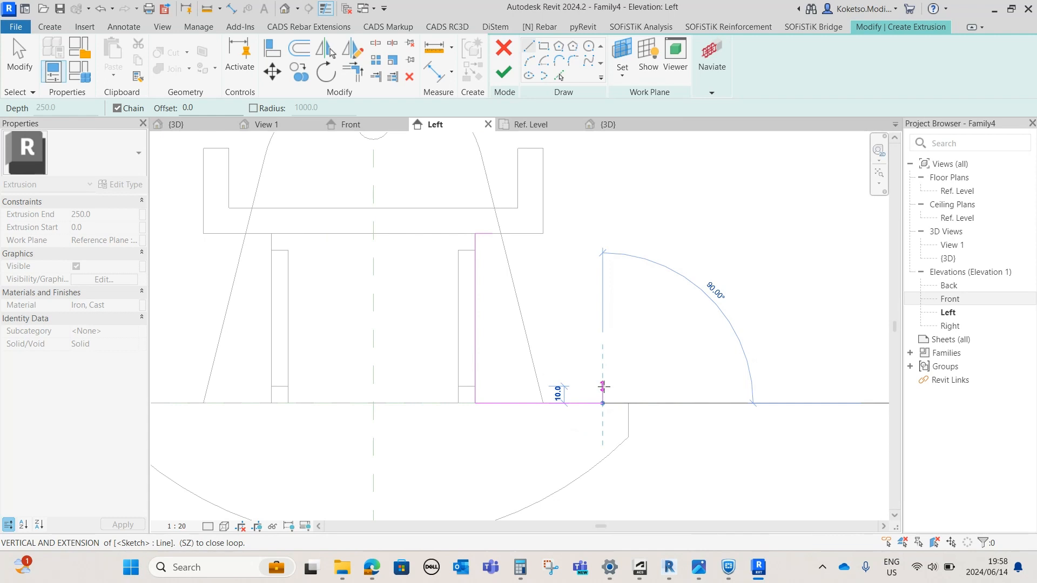
pyautogui.click(603, 386)
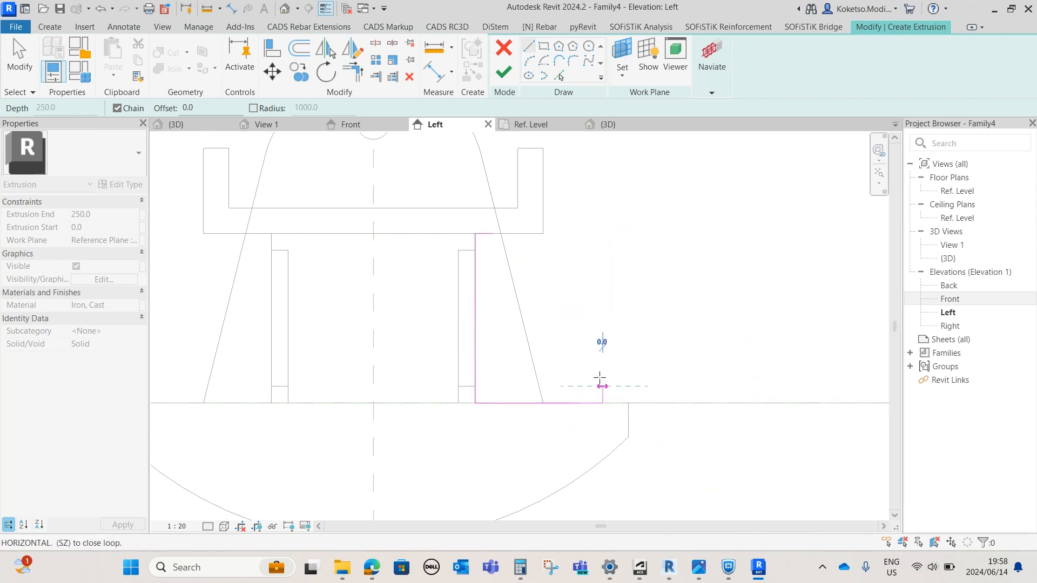
pyautogui.click(491, 234)
pyautogui.scroll(-2, 621, 324)
pyautogui.scroll(2, 589, 323)
pyautogui.press('Escape')
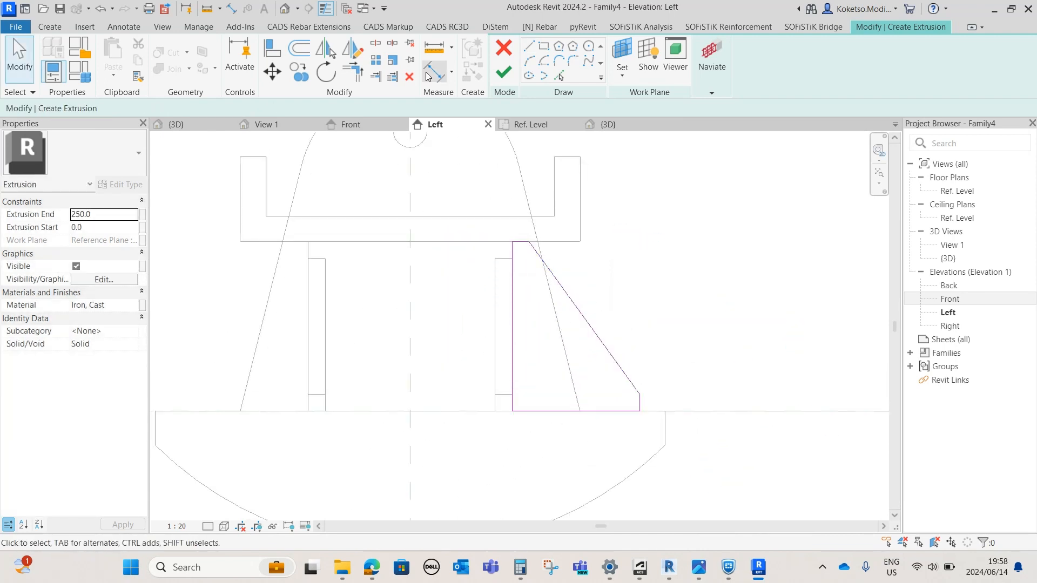
pyautogui.click(502, 73)
# In the Ref. Level plan, resize the new rib to span about 33 mm left to 15 mm right of the vertical centre plane.
pyautogui.click(532, 124)
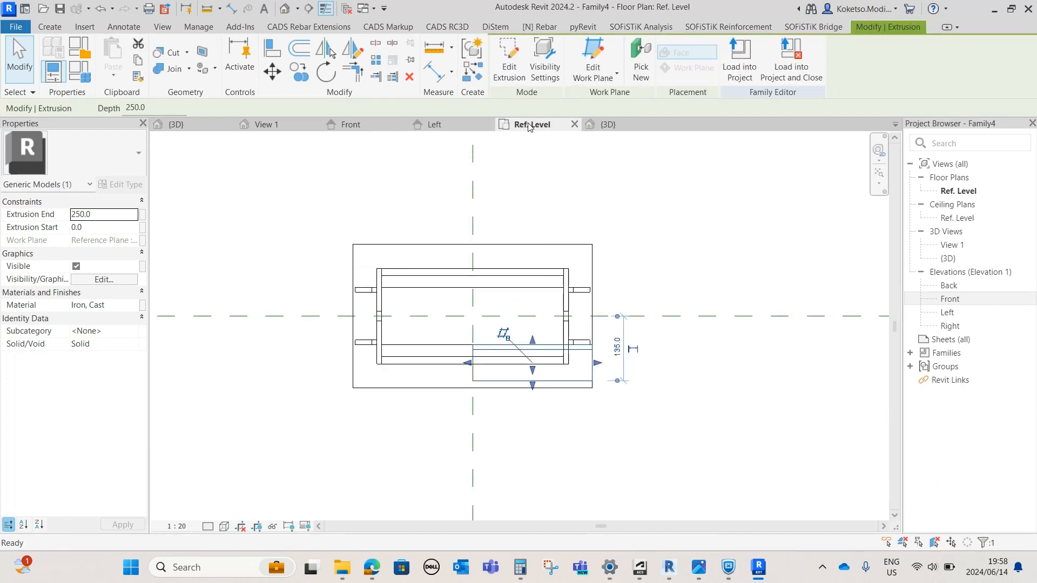
pyautogui.scroll(2, 514, 377)
pyautogui.moveTo(449, 355); pyautogui.dragTo(424, 356)
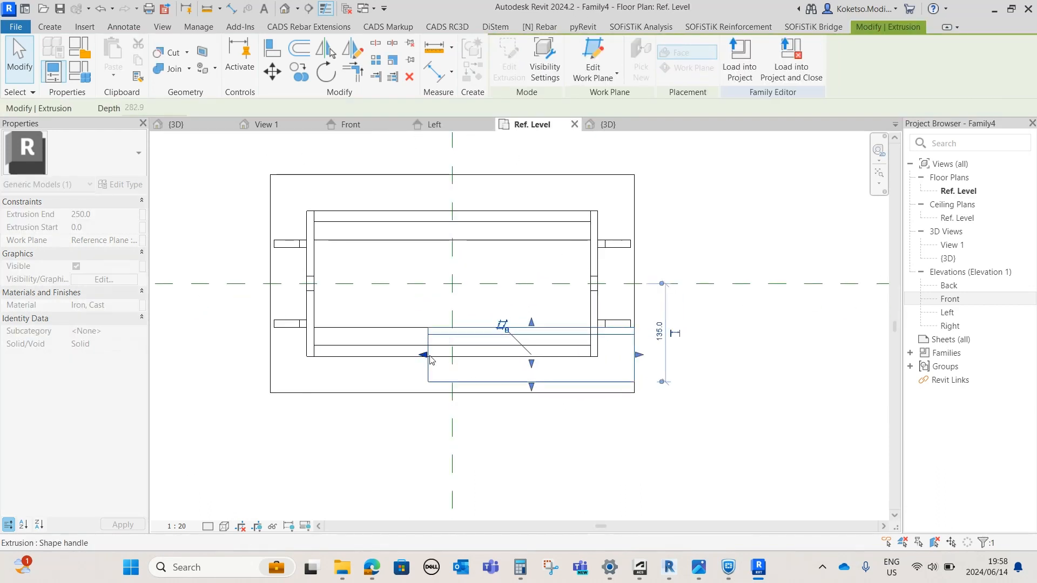
pyautogui.moveTo(635, 356); pyautogui.dragTo(464, 354)
pyautogui.scroll(3, 463, 353)
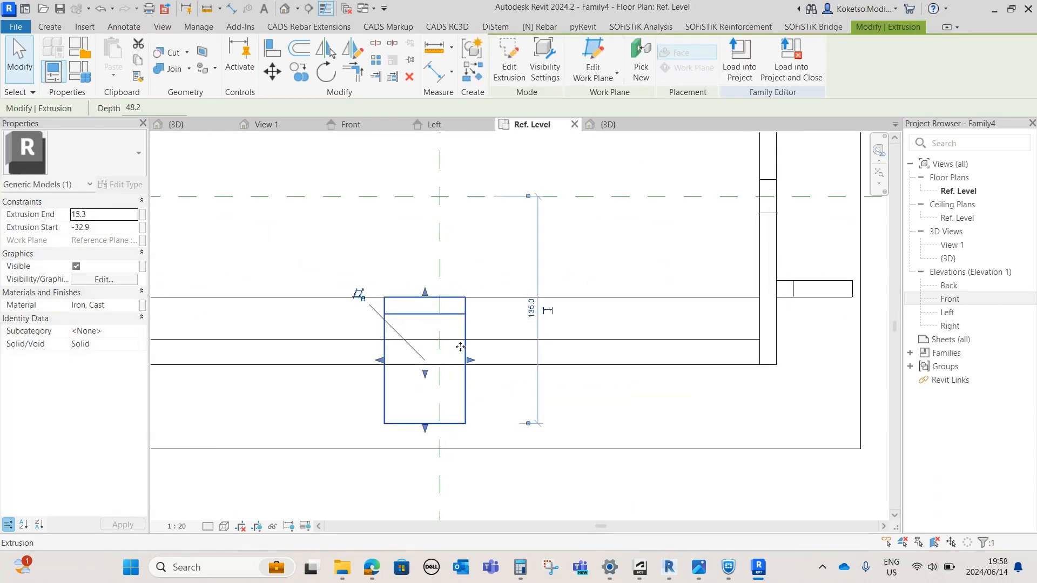
pyautogui.click(460, 407)
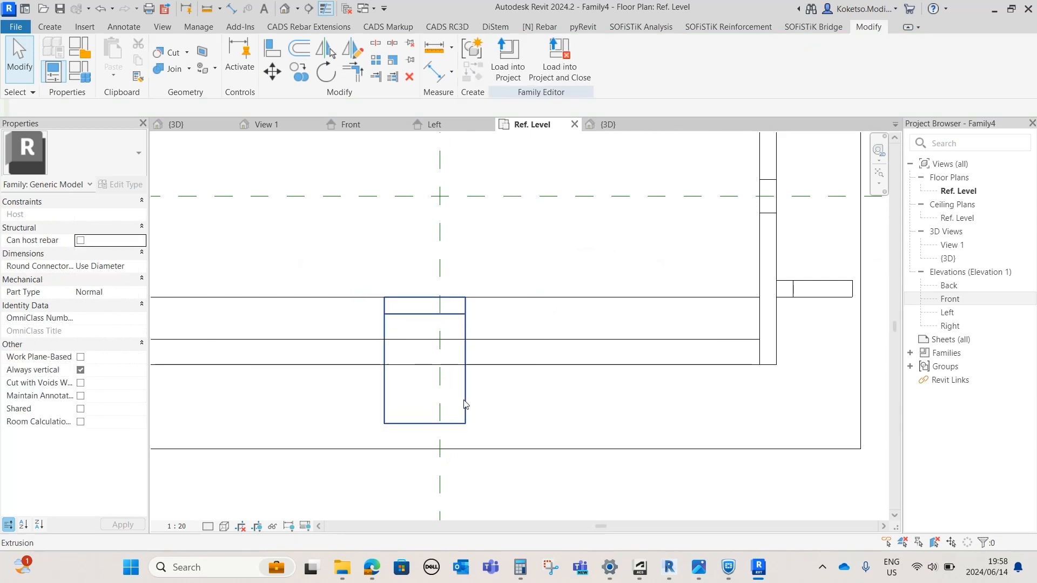
# Place aligned dimensions from the rib's two side faces to the vertical centre plane, below the base.
pyautogui.click(236, 11)
pyautogui.scroll(-2, 583, 225)
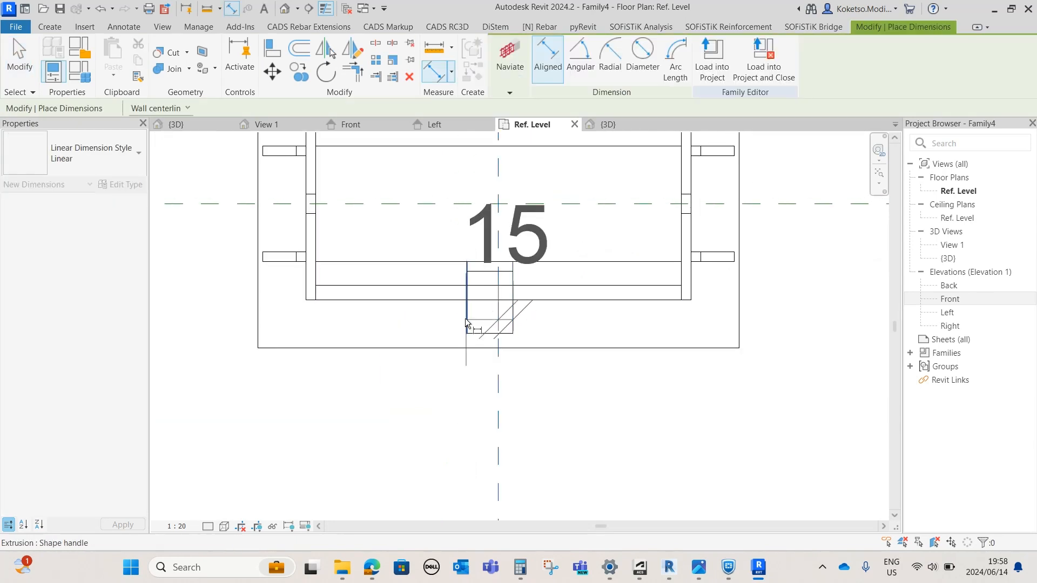
pyautogui.click(421, 455)
# Set the plan view scale to 1:5 and end the dimensioning command.
pyautogui.click(182, 526)
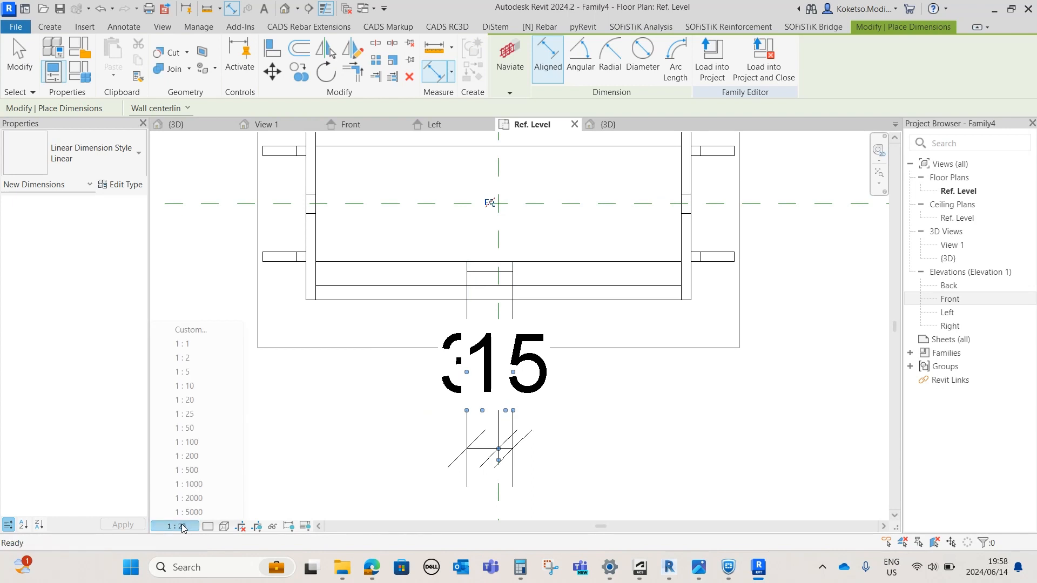
pyautogui.click(183, 372)
pyautogui.scroll(2, 540, 370)
pyautogui.press('Escape')
pyautogui.press('Escape')
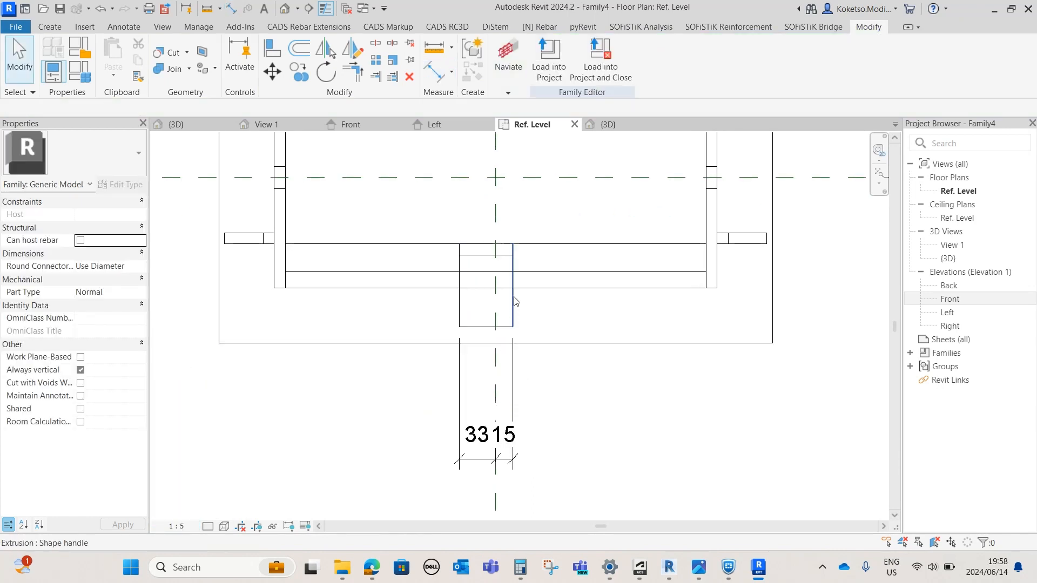
# Set the distance from the middle rib's right side face to the vertical centre plane to 5 mm.
pyautogui.click(514, 301)
pyautogui.click(505, 441)
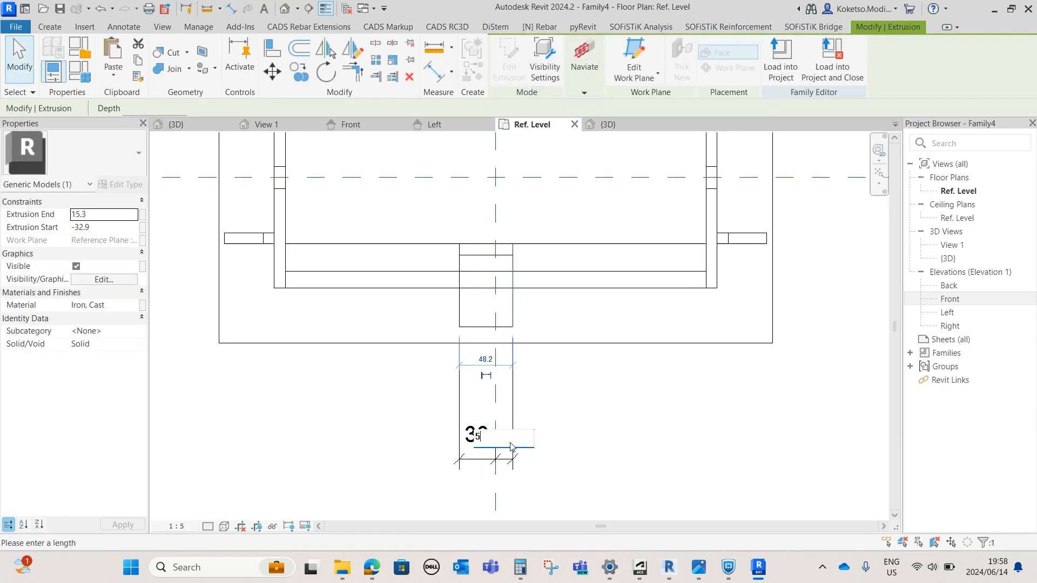
pyautogui.write('5')
pyautogui.press('Return')
pyautogui.press('Escape')
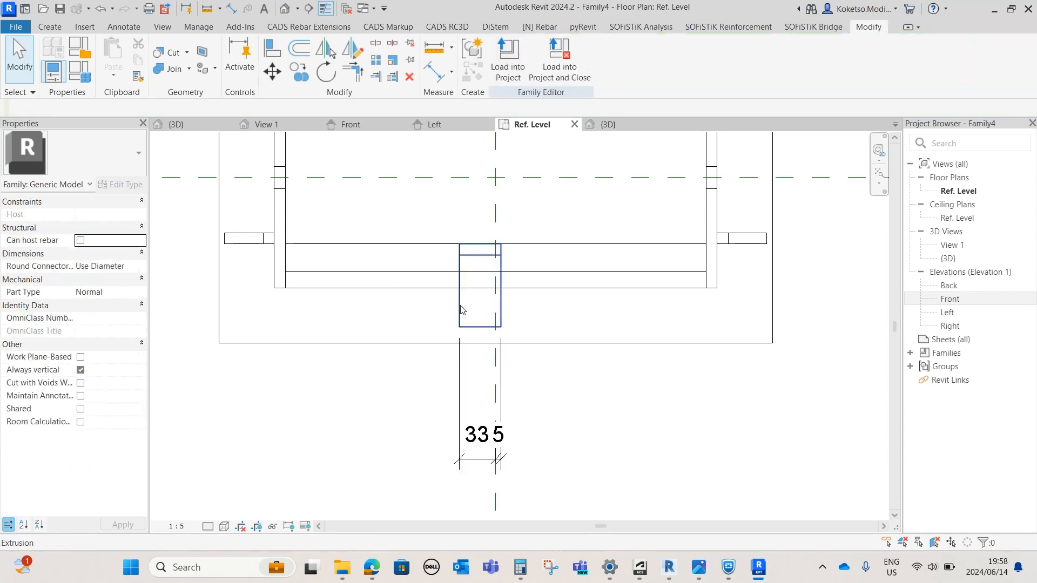
# Try overall widths of 6 mm and 5 mm for the middle rib by moving its left side face, and undo both changes.
pyautogui.click(461, 309)
pyautogui.click(480, 355)
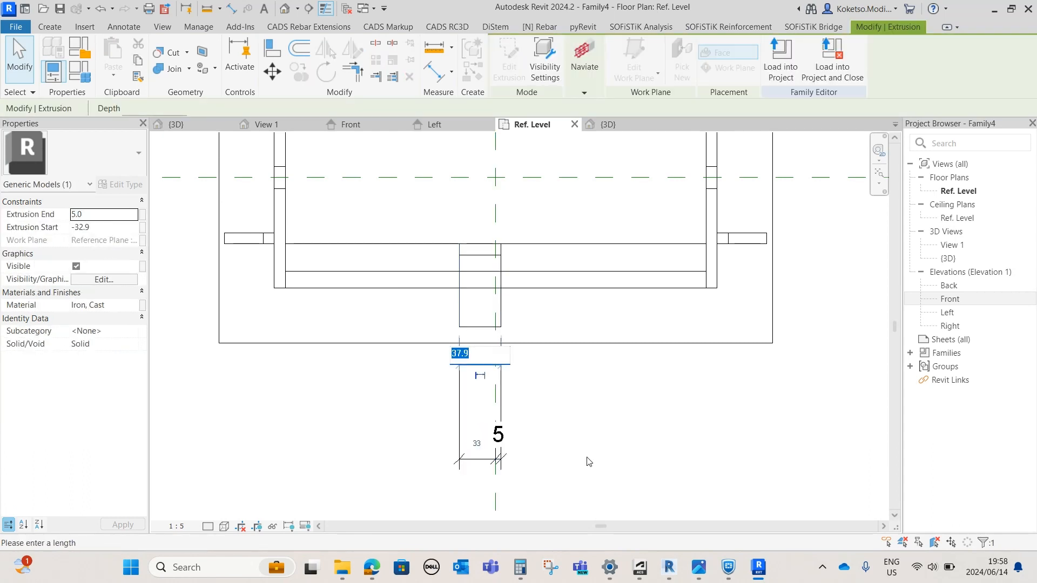
pyautogui.write('6')
pyautogui.press('Return')
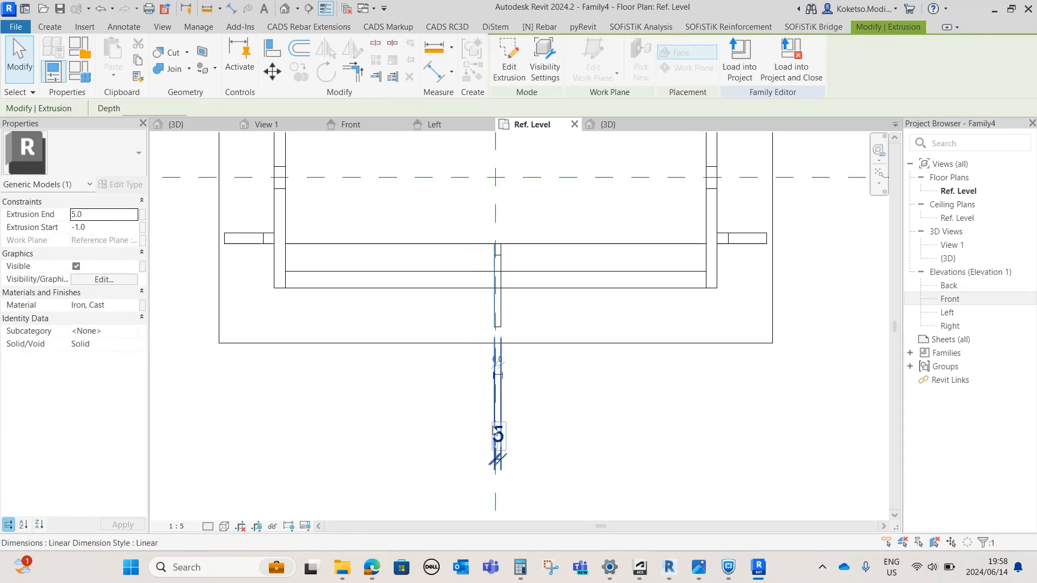
pyautogui.click(496, 360)
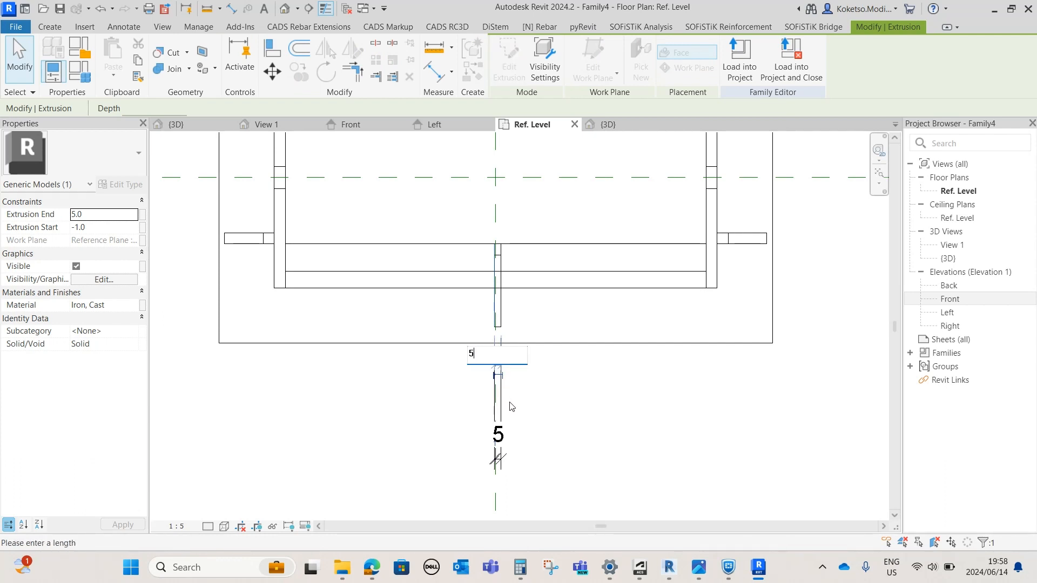
pyautogui.write('5')
pyautogui.press('Return')
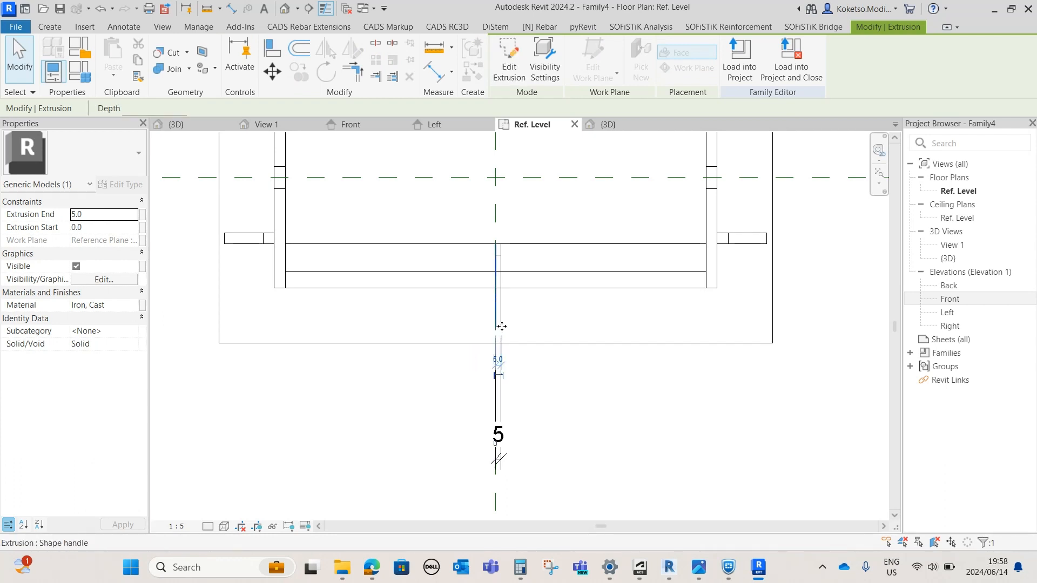
pyautogui.click(100, 9)
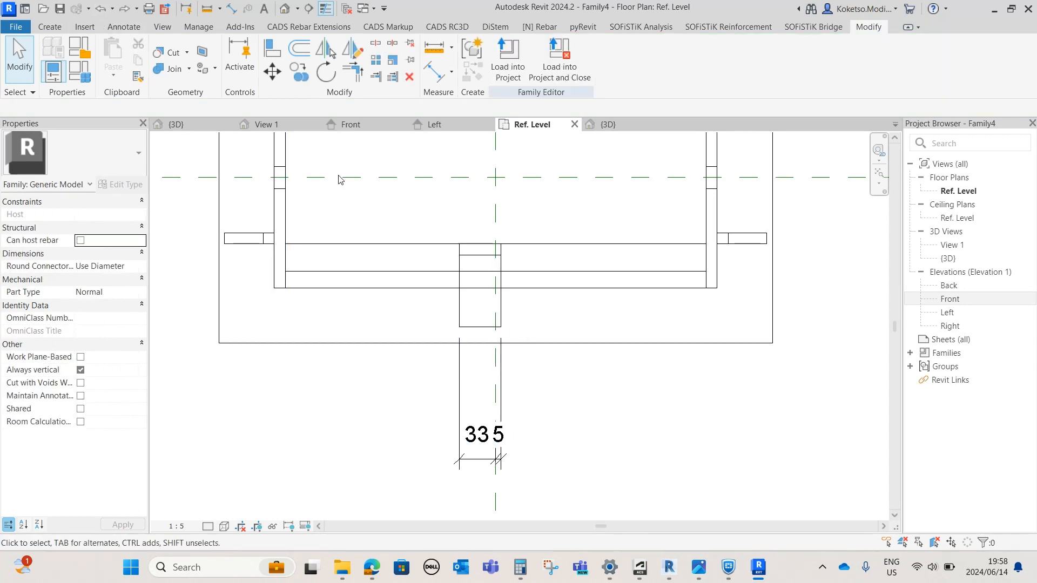
# Set the rib's left side face 5 mm from the vertical centre plane and delete the aligned dimensions below the base.
pyautogui.click(462, 303)
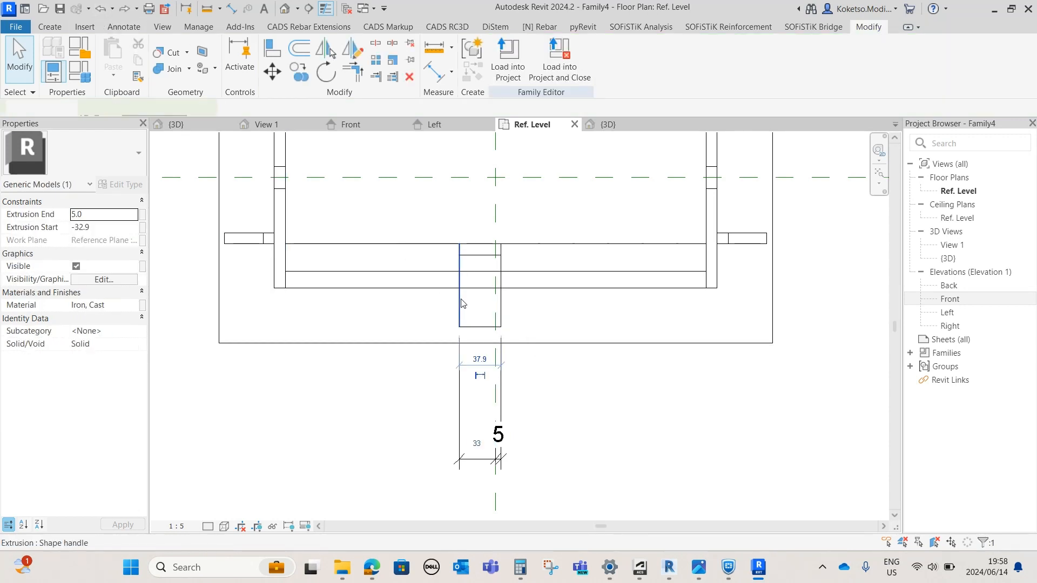
pyautogui.click(475, 436)
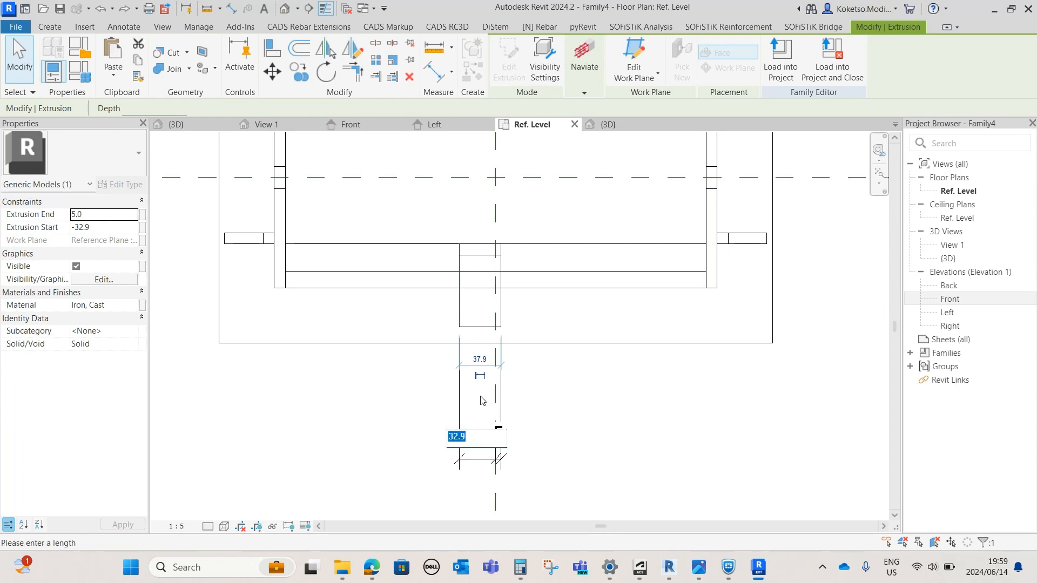
pyautogui.write('5')
pyautogui.press('Return')
pyautogui.press('Escape')
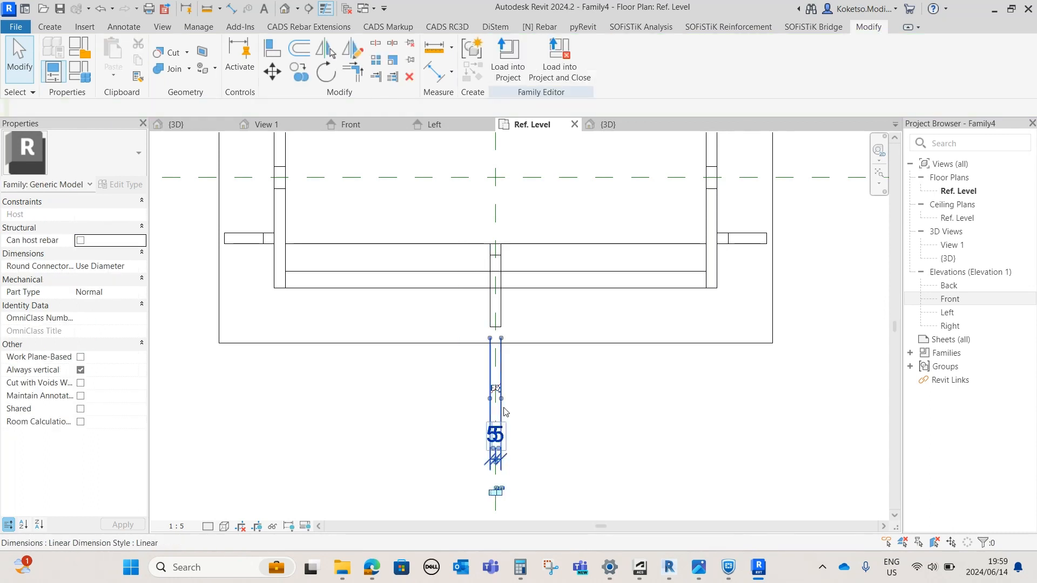
pyautogui.click(495, 435)
pyautogui.press('Delete')
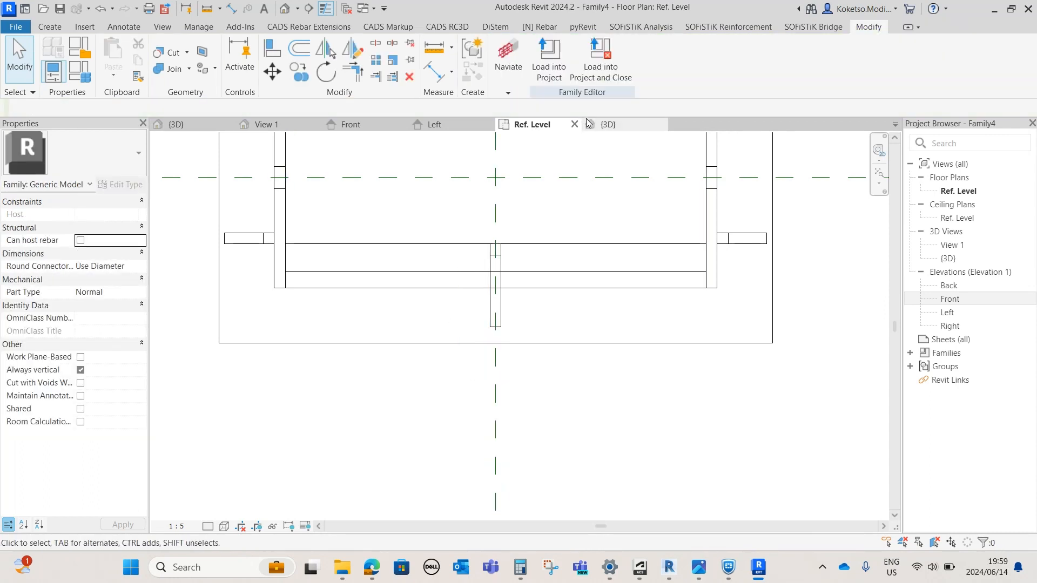
# Select the middle rib in the 3D view and mirror it about the horizontal centre plane in the Ref. Level plan.
pyautogui.click(608, 125)
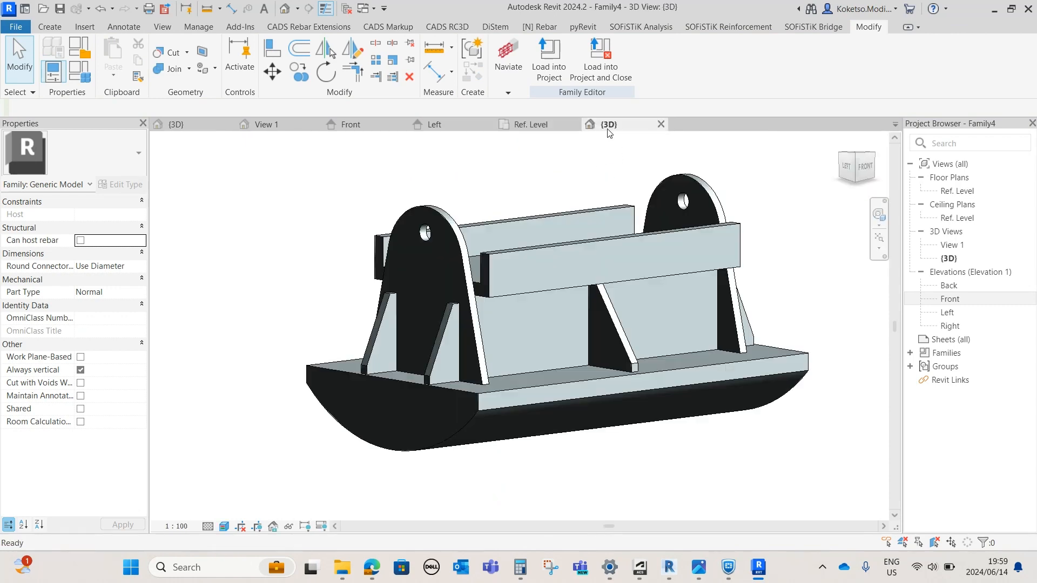
pyautogui.keyDown('shift'); pyautogui.moveTo(724, 418); pyautogui.dragTo(611, 409, button='middle'); pyautogui.keyUp('shift')
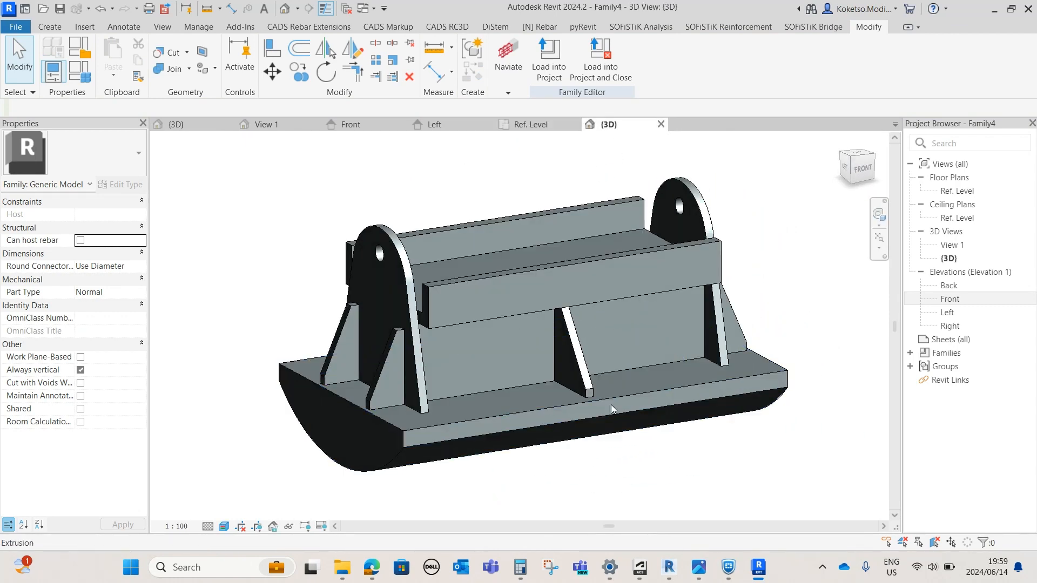
pyautogui.click(581, 355)
pyautogui.keyDown('shift'); pyautogui.moveTo(580, 355); pyautogui.dragTo(475, 332, button='middle'); pyautogui.keyUp('shift')
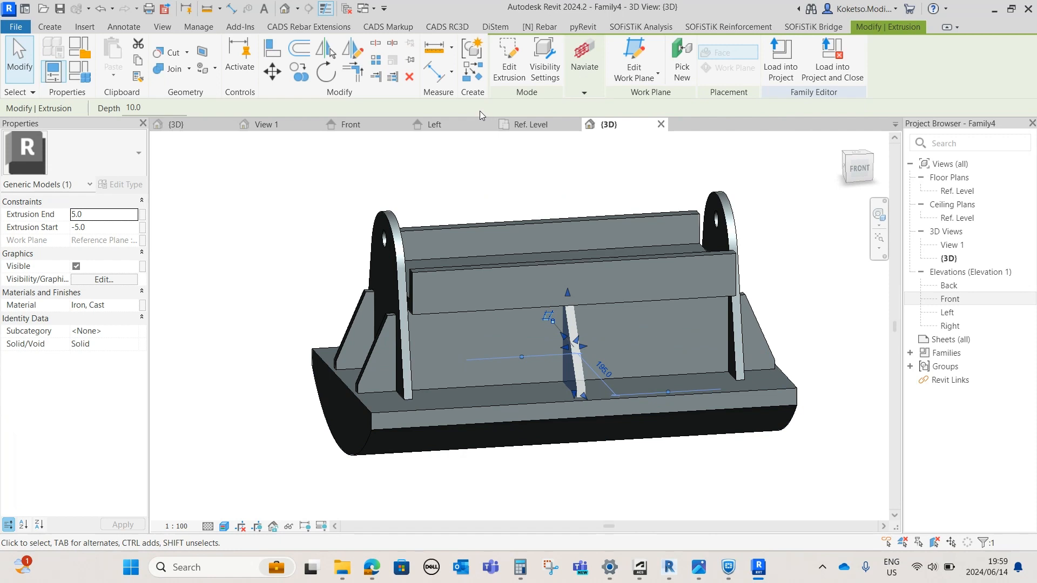
pyautogui.click(529, 125)
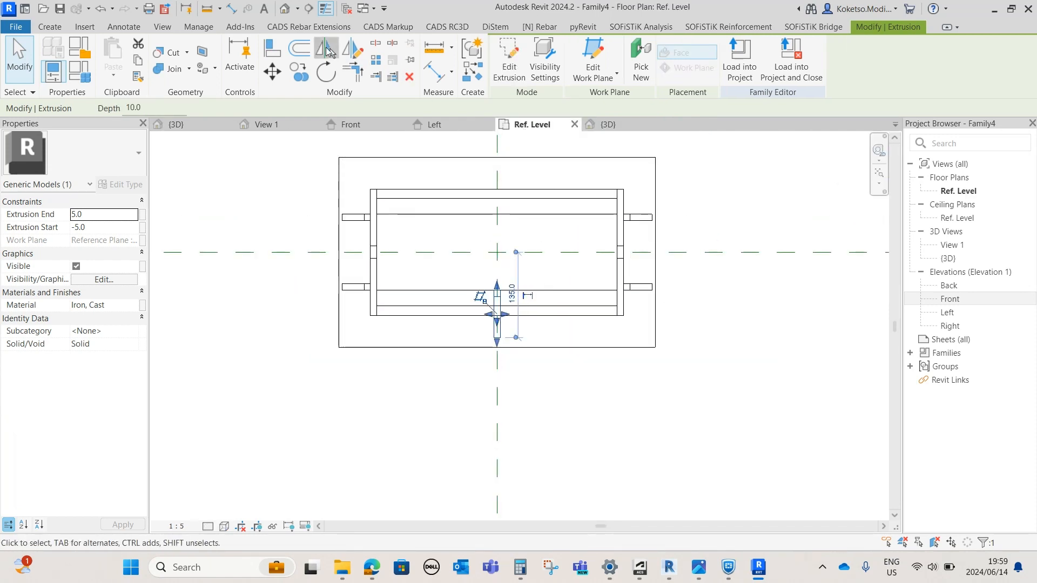
pyautogui.click(329, 51)
pyautogui.click(727, 253)
pyautogui.click(594, 150)
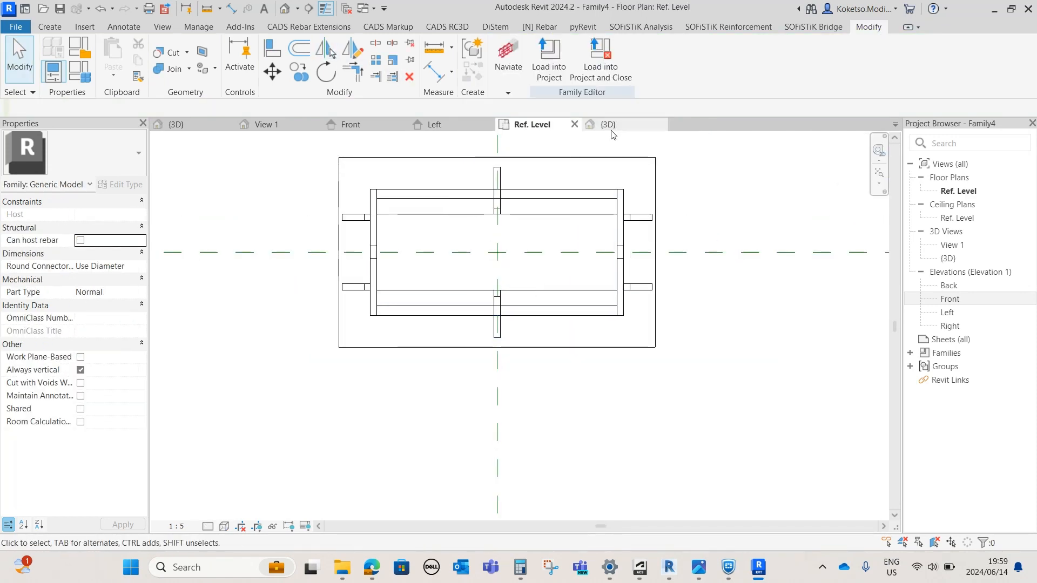
# Examine the model with its mirrored middle ribs from several sides in the 3D view.
pyautogui.click(608, 124)
pyautogui.keyDown('shift'); pyautogui.moveTo(567, 319); pyautogui.dragTo(715, 378, button='middle'); pyautogui.keyUp('shift')
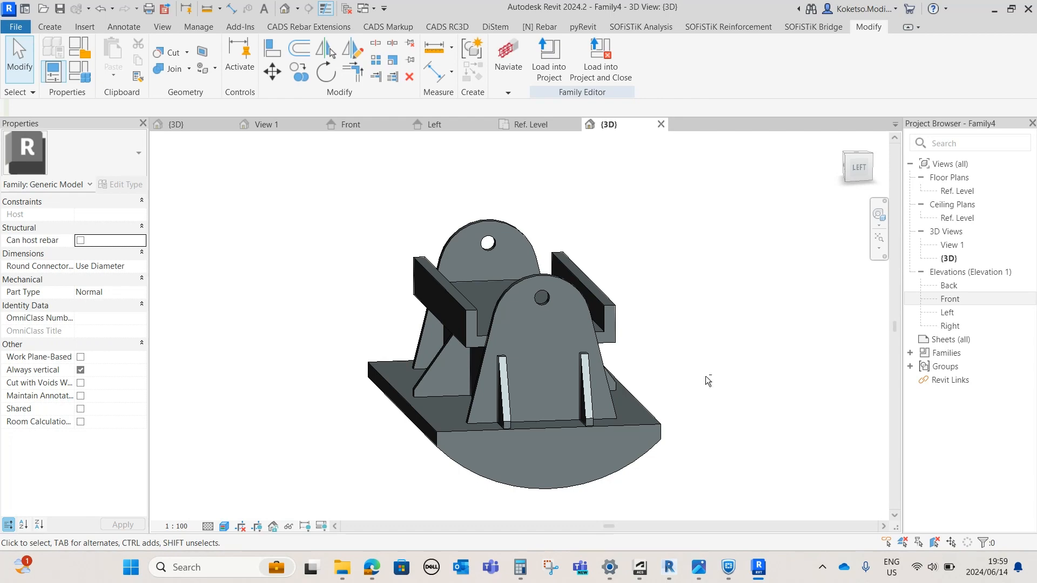
pyautogui.keyDown('shift'); pyautogui.moveTo(705, 376); pyautogui.dragTo(477, 347, button='middle'); pyautogui.keyUp('shift')
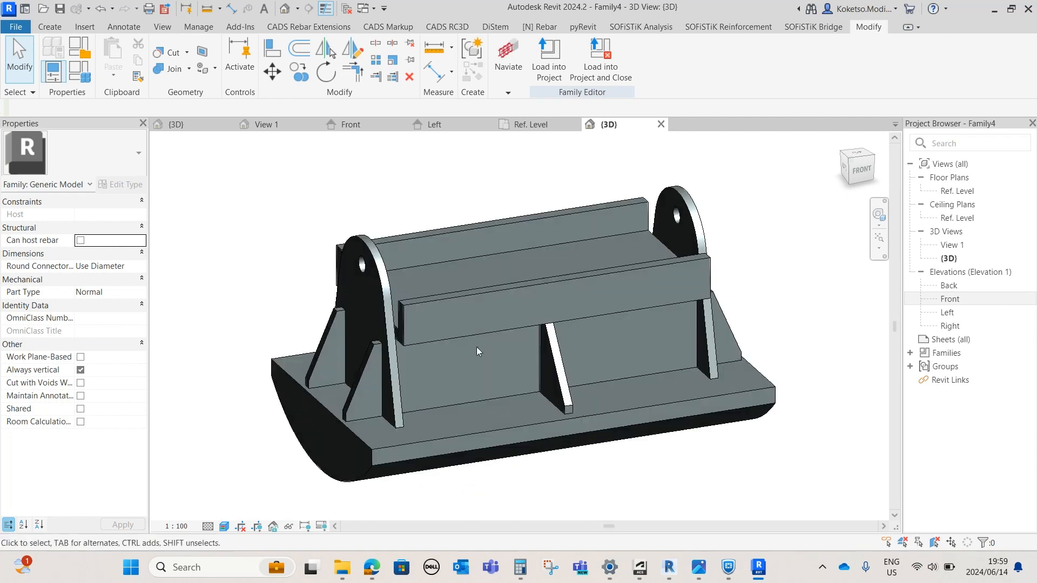
pyautogui.keyDown('shift'); pyautogui.moveTo(729, 410); pyautogui.dragTo(806, 382, button='middle'); pyautogui.keyUp('shift')
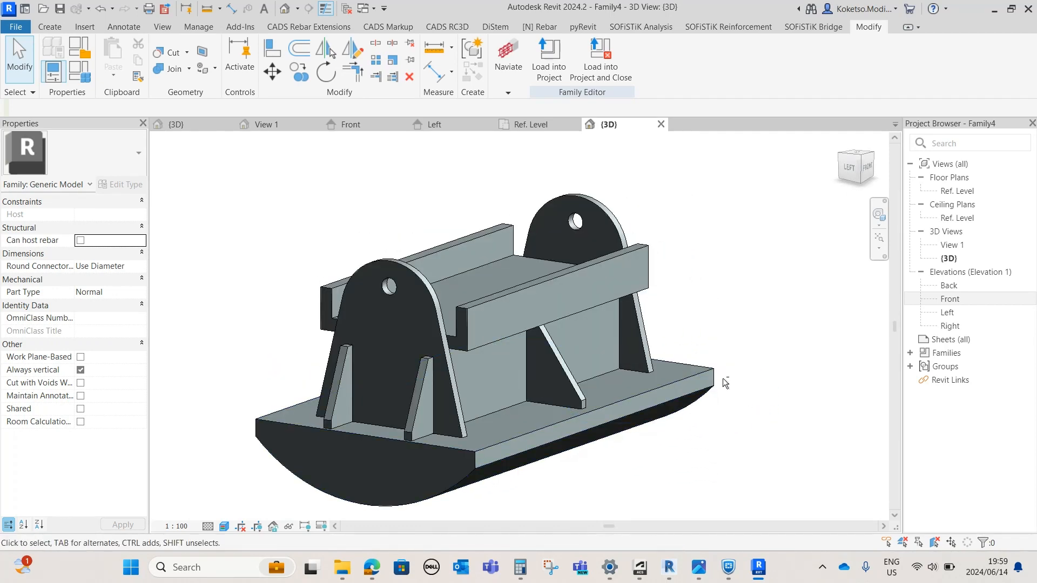
pyautogui.keyDown('shift'); pyautogui.moveTo(724, 379); pyautogui.dragTo(676, 415, button='middle'); pyautogui.keyUp('shift')
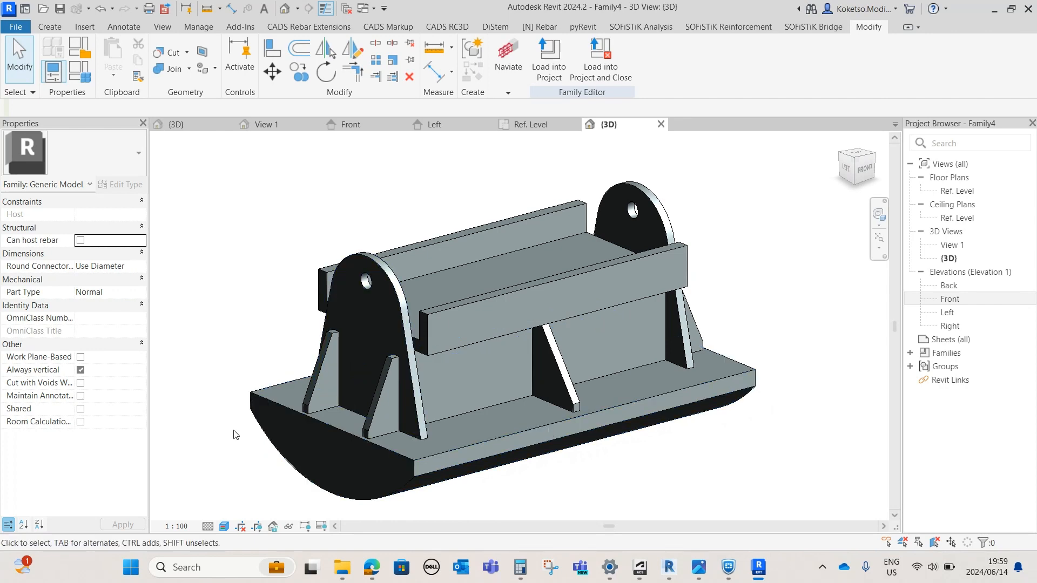
pyautogui.keyDown('shift'); pyautogui.moveTo(232, 432); pyautogui.dragTo(382, 420, button='middle'); pyautogui.keyUp('shift')
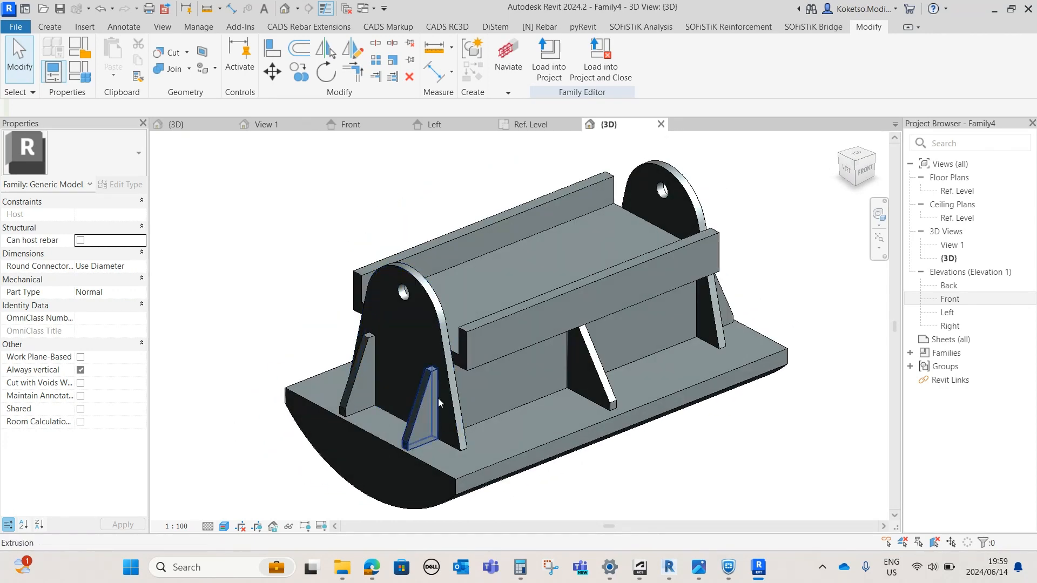
pyautogui.keyDown('shift'); pyautogui.moveTo(439, 398); pyautogui.dragTo(526, 379, button='middle'); pyautogui.keyUp('shift')
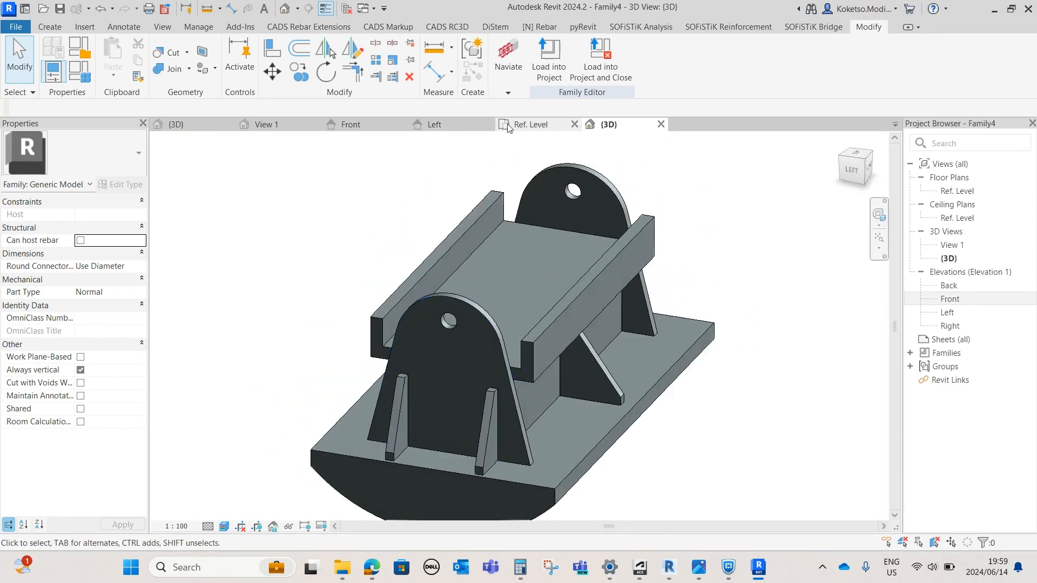
# In the Left elevation, create a solid extrusion 250 mm deep from the picked edges of the plate's circular hole.
pyautogui.click(433, 125)
pyautogui.scroll(-2, 481, 270)
pyautogui.scroll(3, 436, 257)
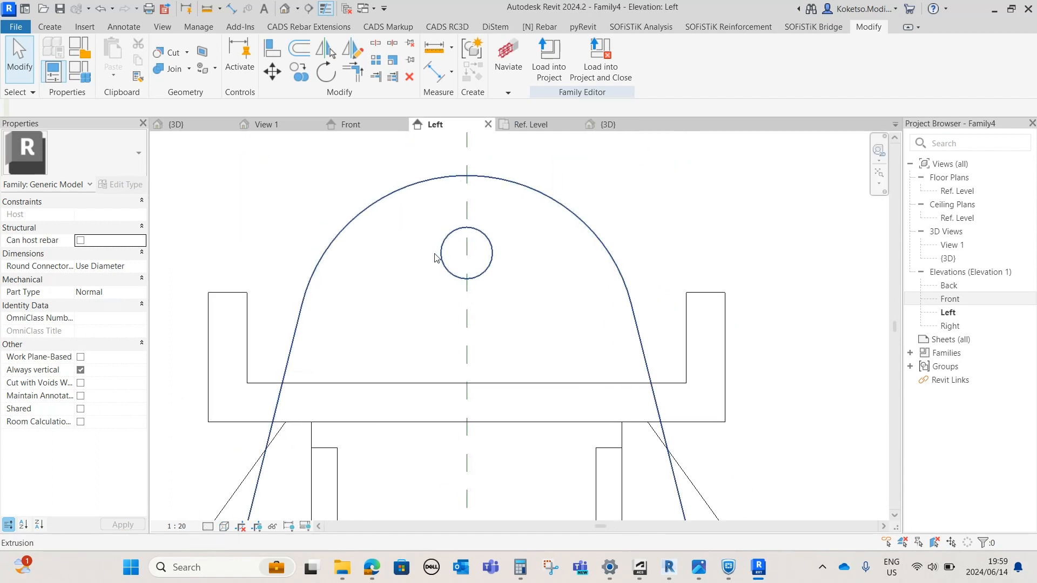
pyautogui.scroll(-2, 449, 257)
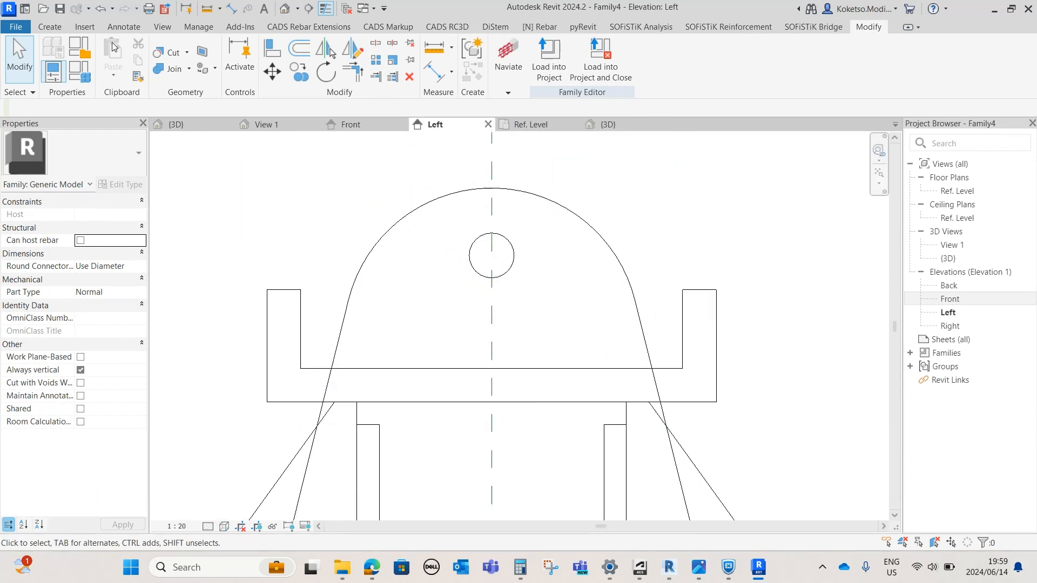
pyautogui.click(47, 28)
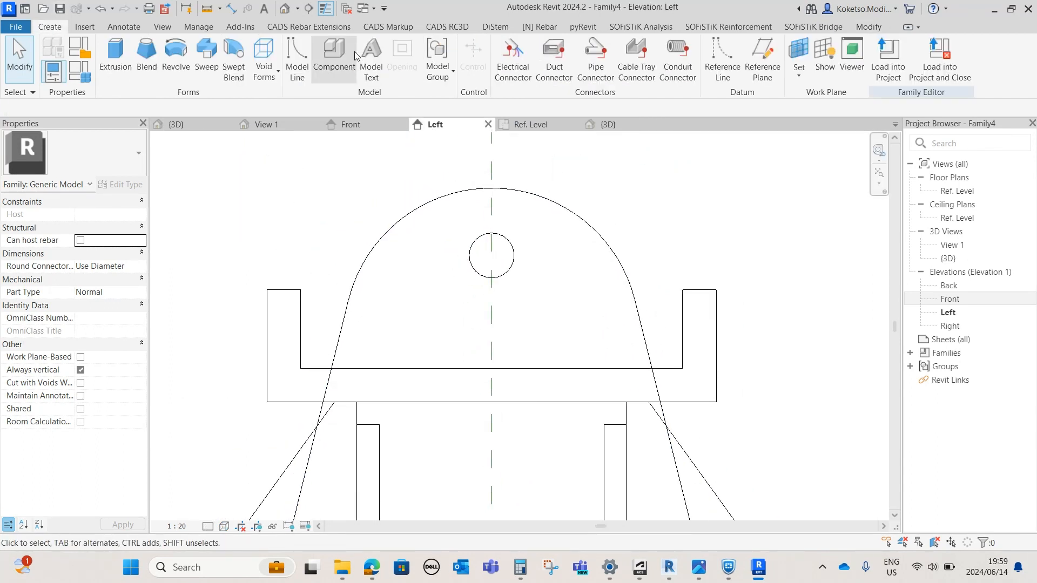
pyautogui.click(115, 57)
pyautogui.click(589, 47)
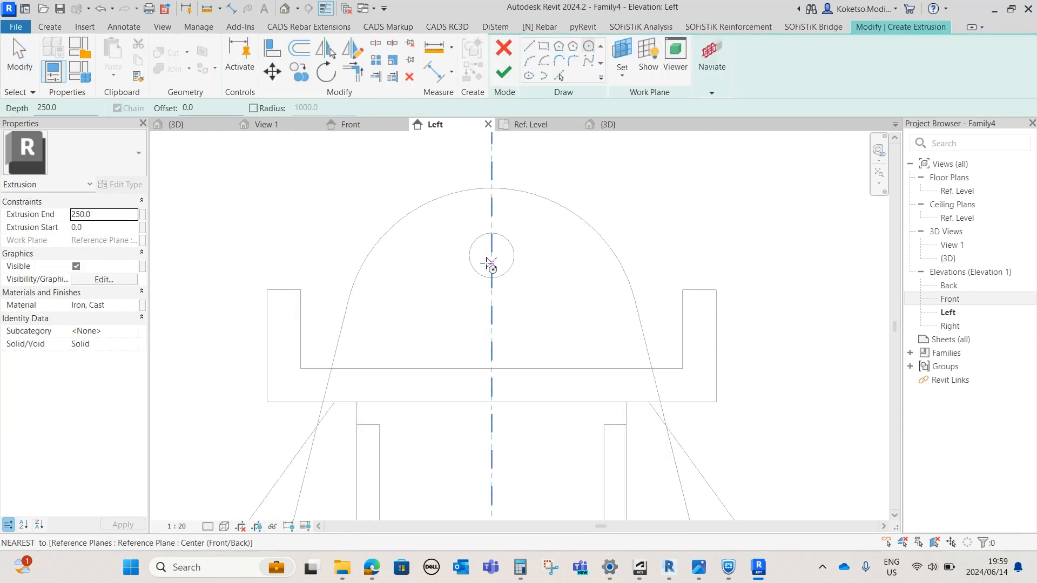
pyautogui.scroll(3, 496, 251)
pyautogui.click(560, 77)
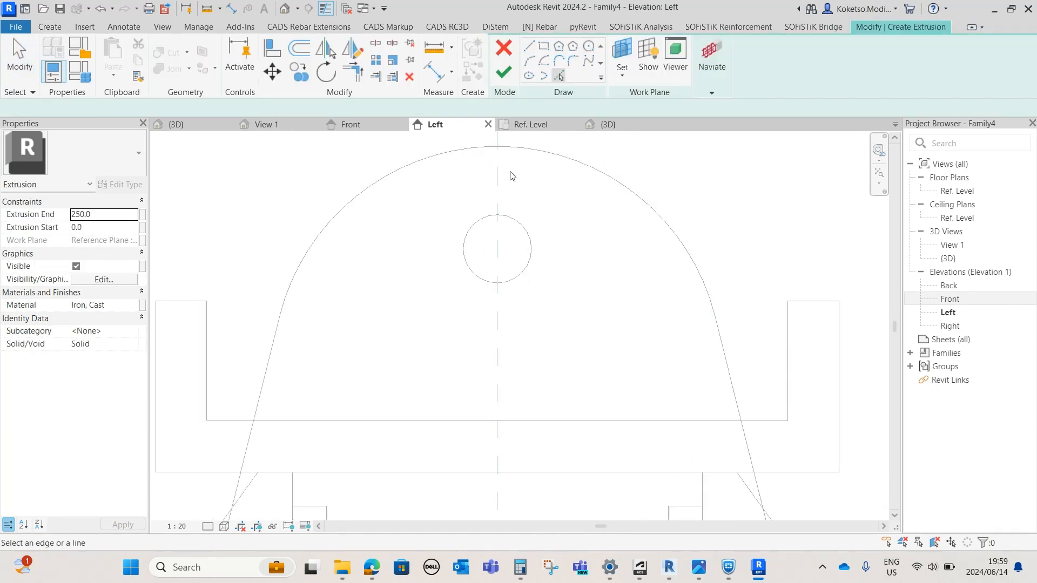
pyautogui.scroll(2, 511, 226)
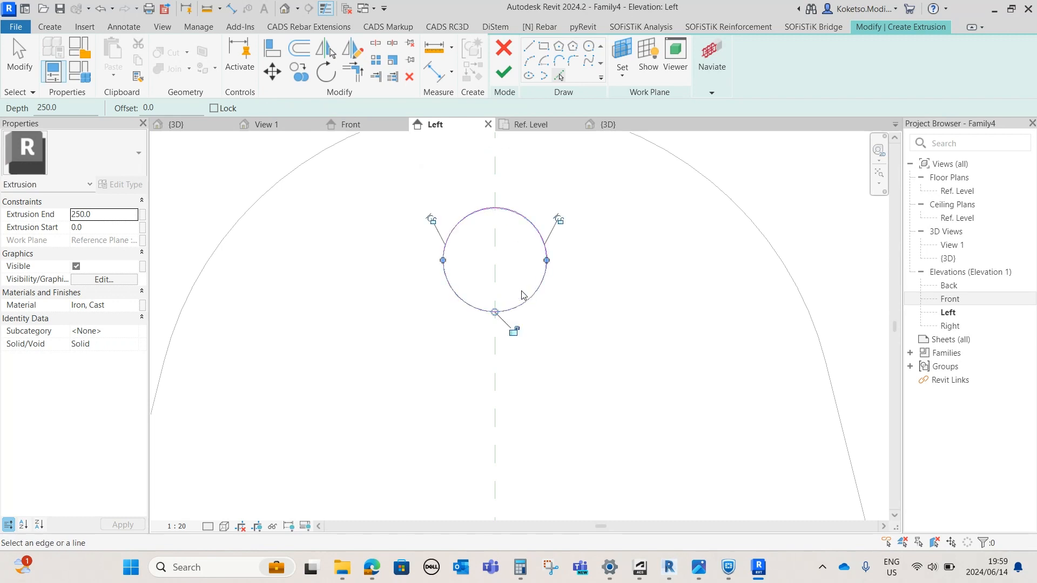
pyautogui.scroll(1, 527, 262)
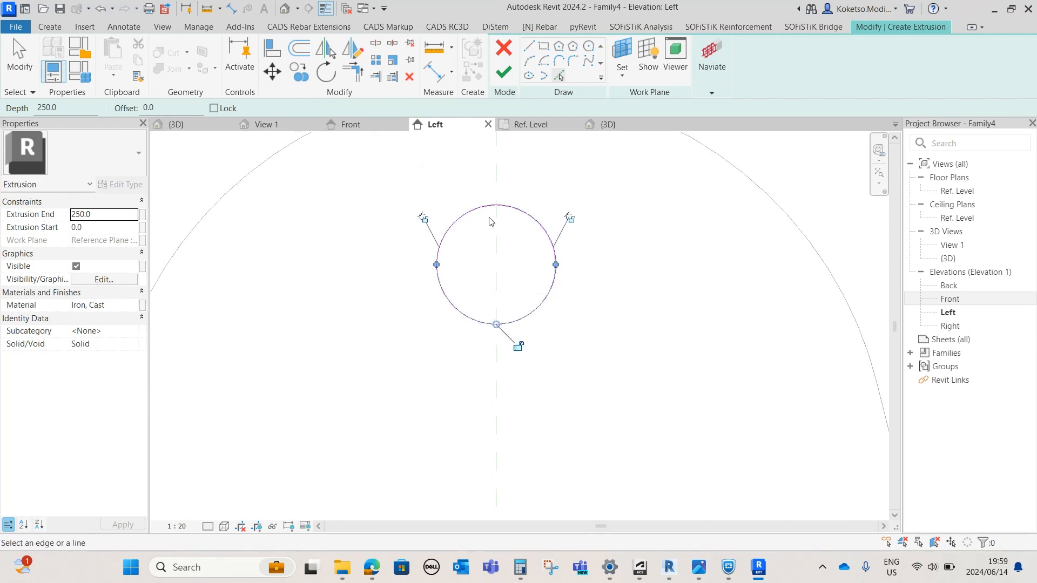
pyautogui.press('Escape')
pyautogui.scroll(-3, 481, 235)
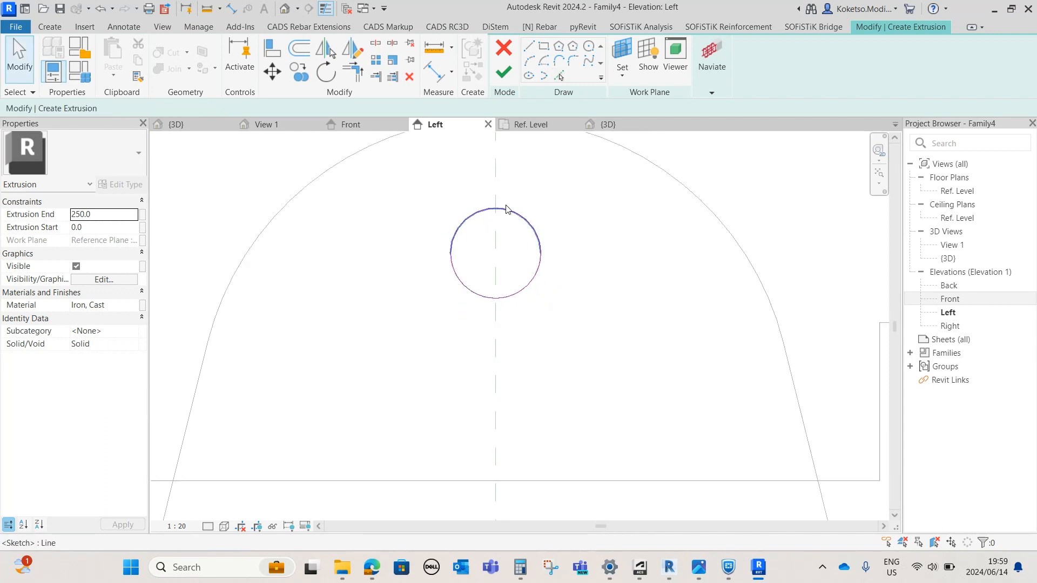
pyautogui.click(504, 78)
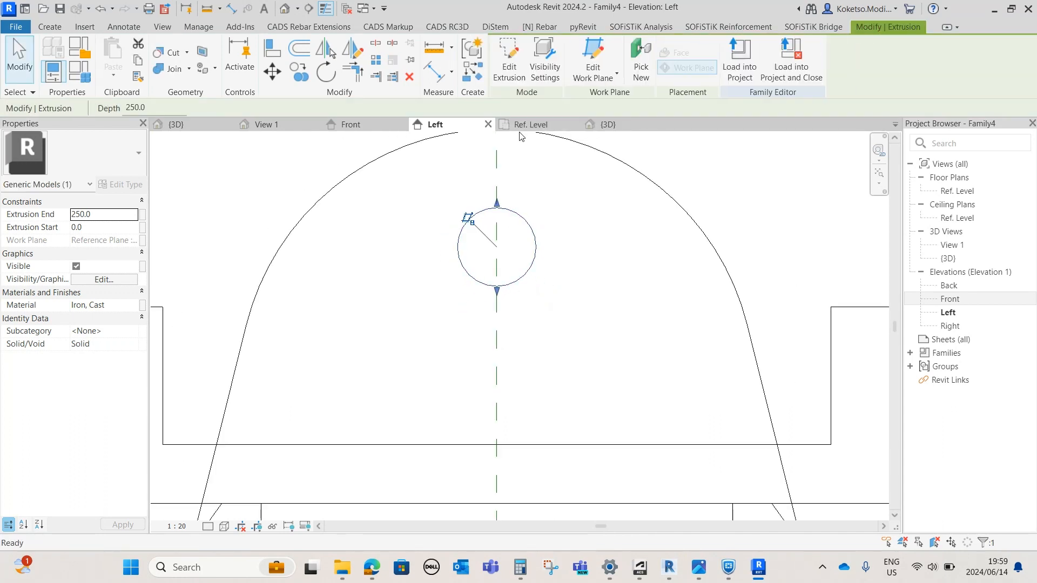
# In the Front elevation, stretch the round rod out past the left side plate, to an extrusion start of about -262 mm.
pyautogui.click(351, 125)
pyautogui.scroll(-2, 543, 251)
pyautogui.moveTo(506, 252); pyautogui.dragTo(660, 256, button='middle')
pyautogui.moveTo(535, 212); pyautogui.dragTo(357, 213)
pyautogui.scroll(2, 780, 259)
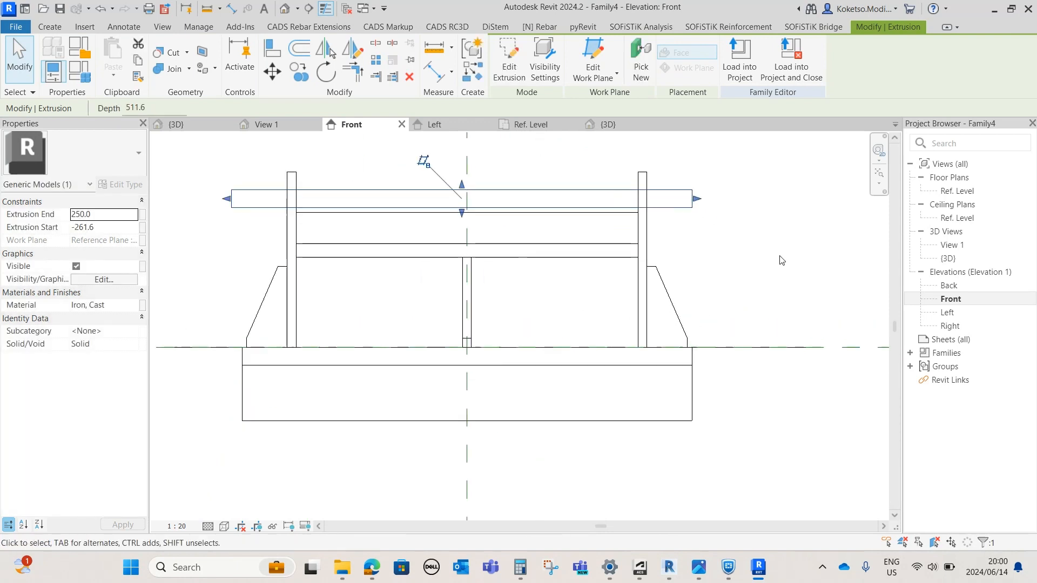
pyautogui.click(778, 260)
# Draw two vertical reference planes in the Front elevation, one just beyond each end of the model.
pyautogui.scroll(-3, 675, 260)
pyautogui.click(48, 27)
pyautogui.scroll(-1, 424, 263)
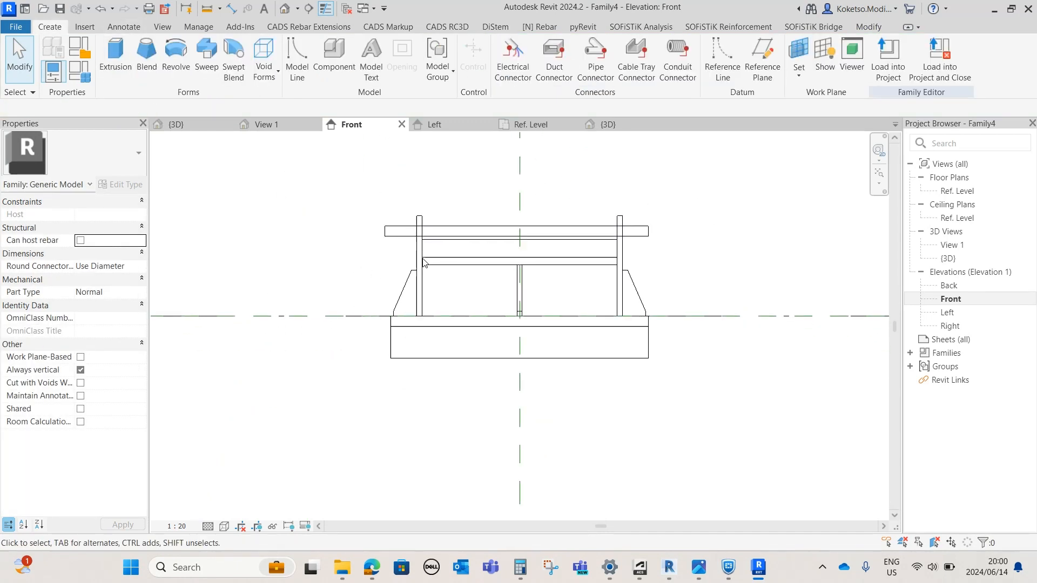
pyautogui.click(762, 57)
pyautogui.click(667, 178)
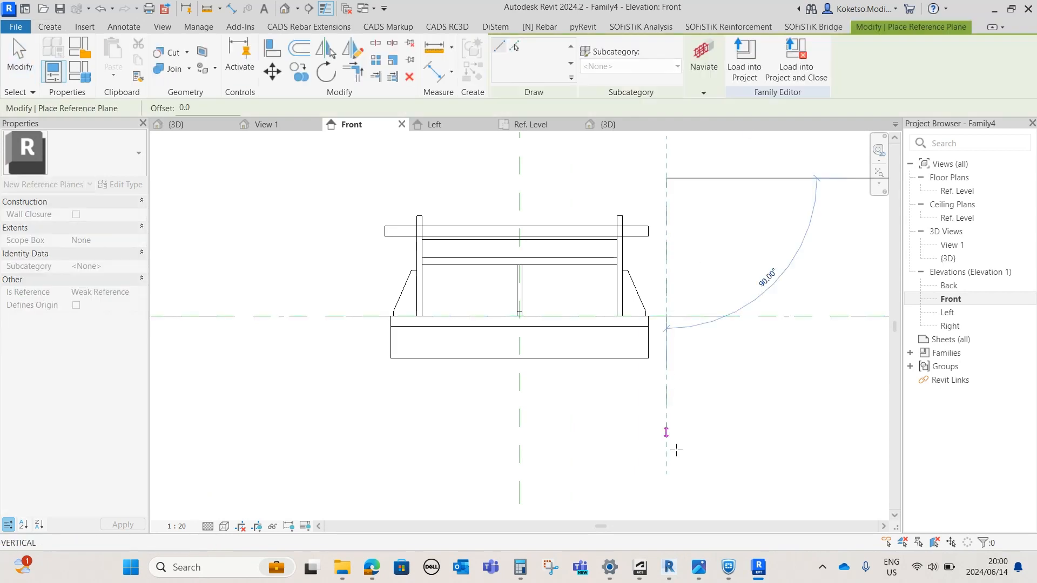
pyautogui.click(663, 470)
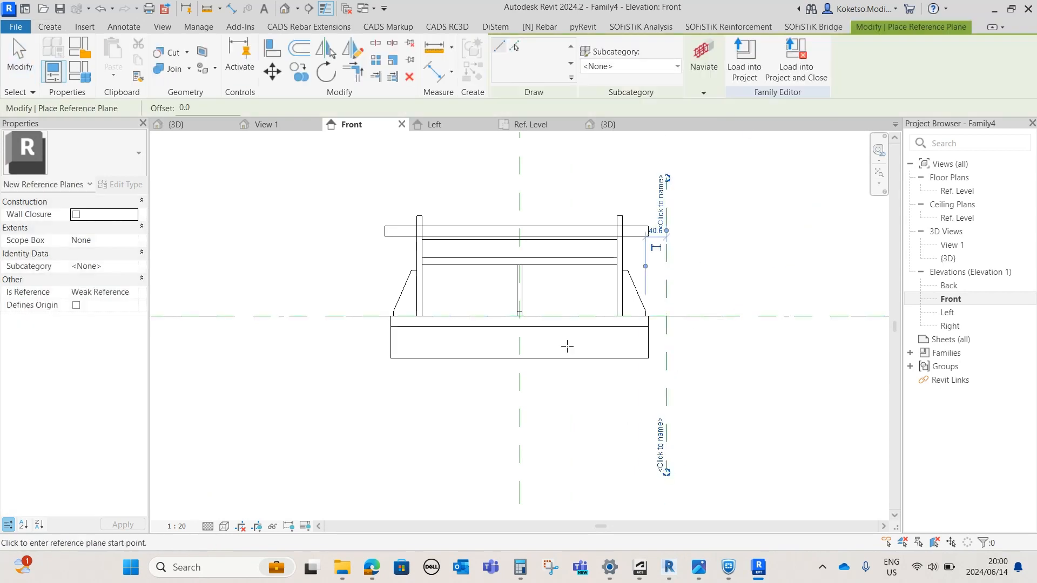
pyautogui.click(335, 179)
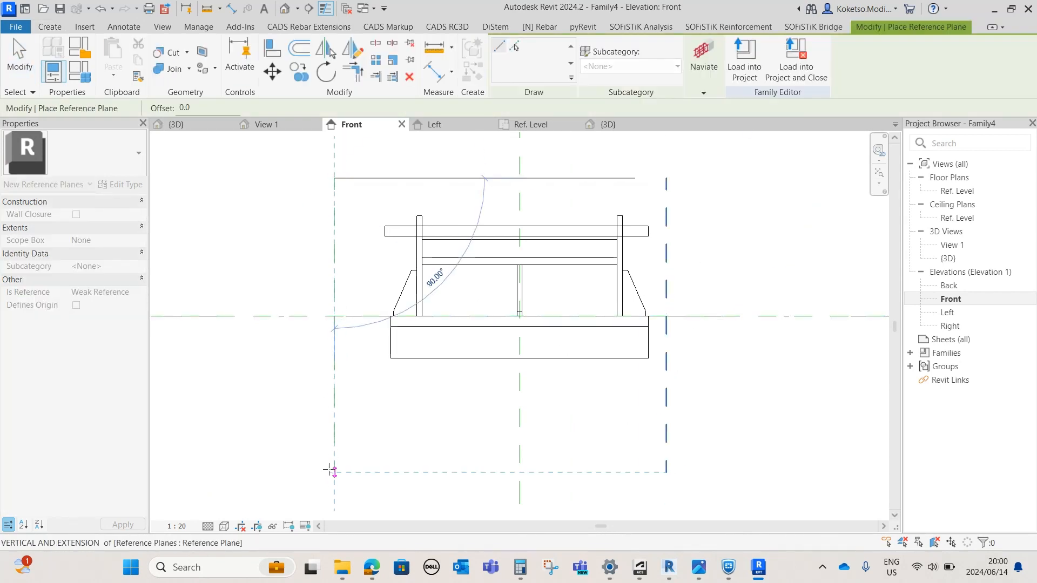
pyautogui.click(334, 470)
pyautogui.press('Escape')
pyautogui.press('Escape')
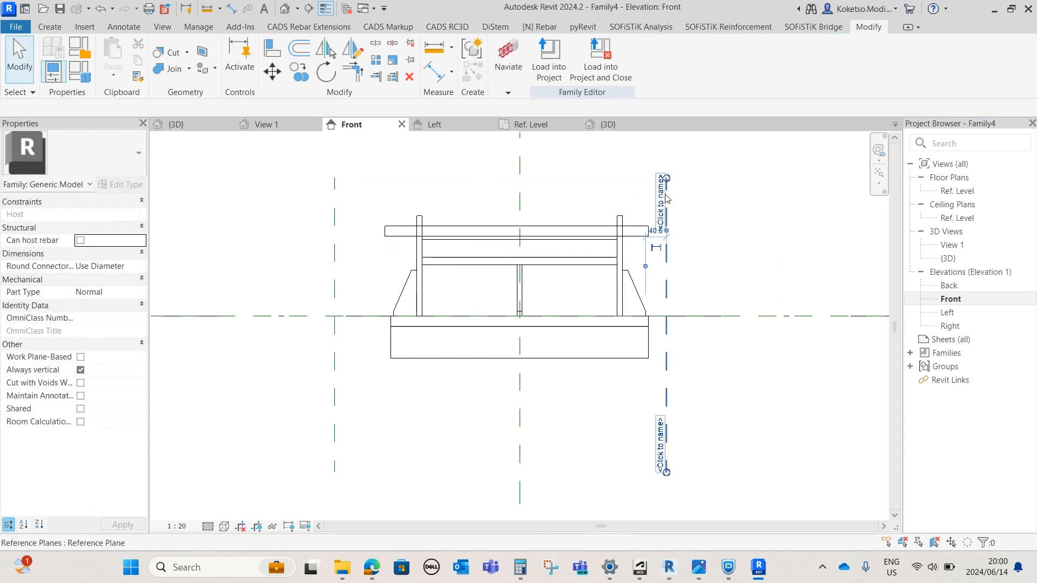
# Reference the right-hand plane's temporary dimension to the centre plane and set the distance to 250 mm.
pyautogui.click(665, 259)
pyautogui.moveTo(645, 266); pyautogui.dragTo(519, 238)
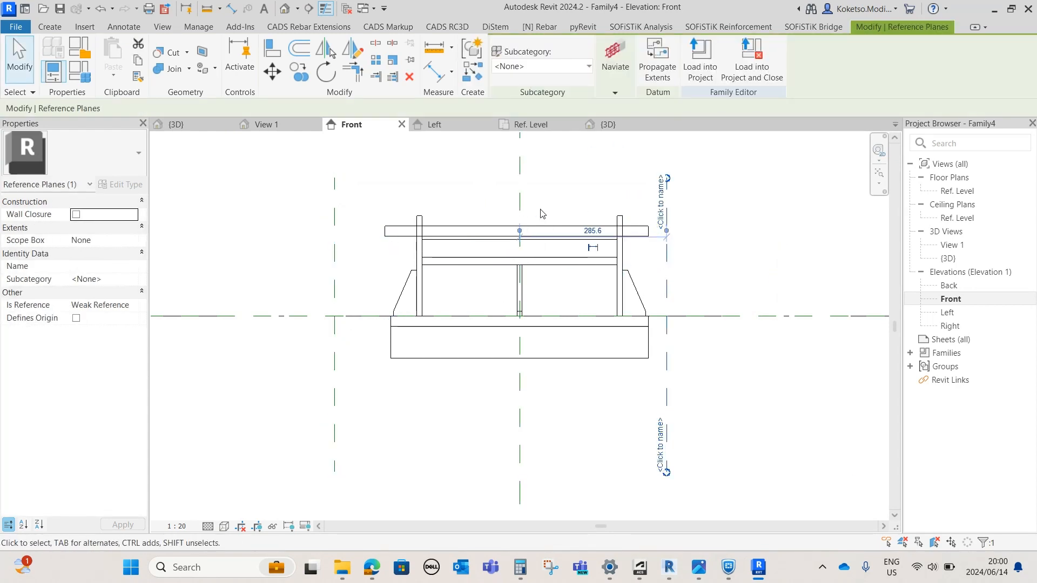
pyautogui.scroll(2, 661, 240)
pyautogui.click(533, 232)
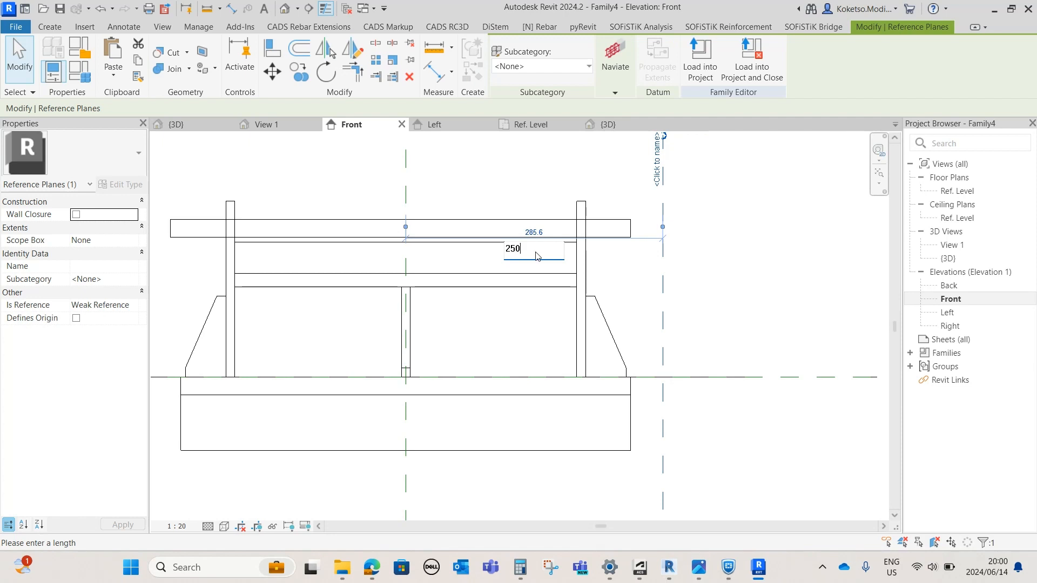
pyautogui.write('250')
pyautogui.press('Return')
# Set the right-hand reference plane's distance from the centre plane to 285 mm.
pyautogui.click(643, 233)
pyautogui.click(631, 254)
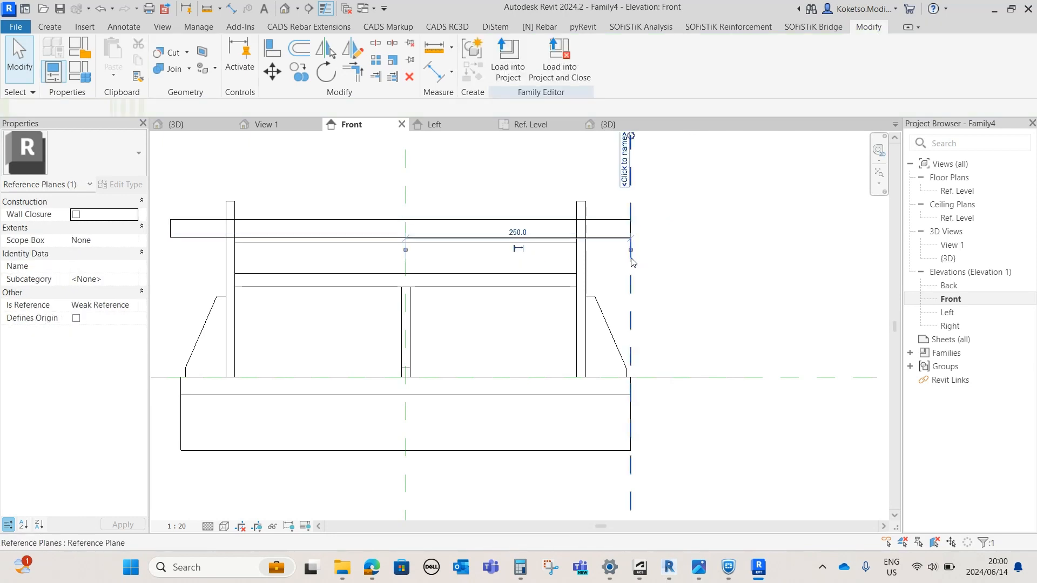
pyautogui.click(519, 233)
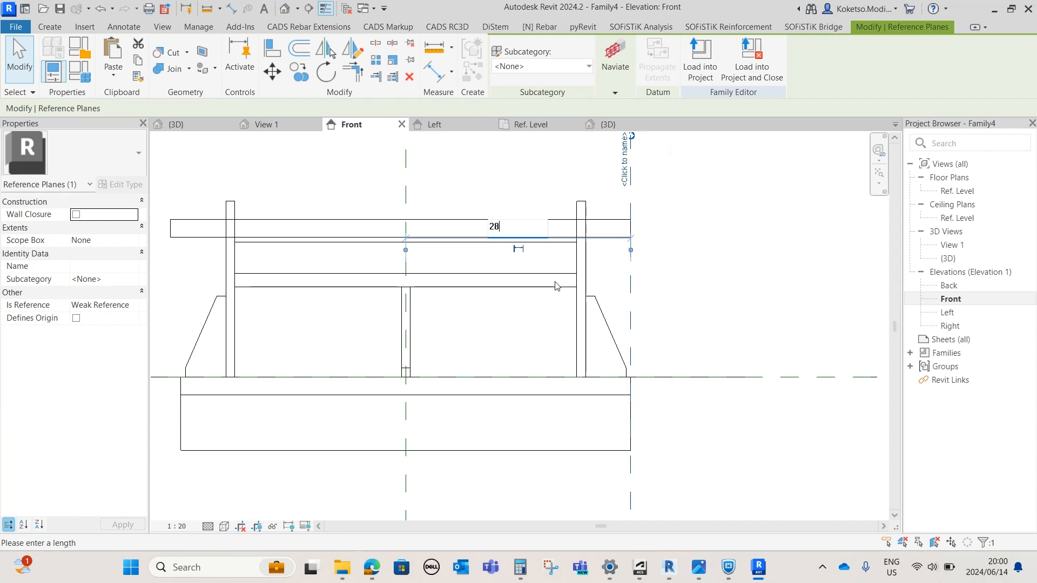
pyautogui.press('Return')
pyautogui.scroll(-2, 561, 286)
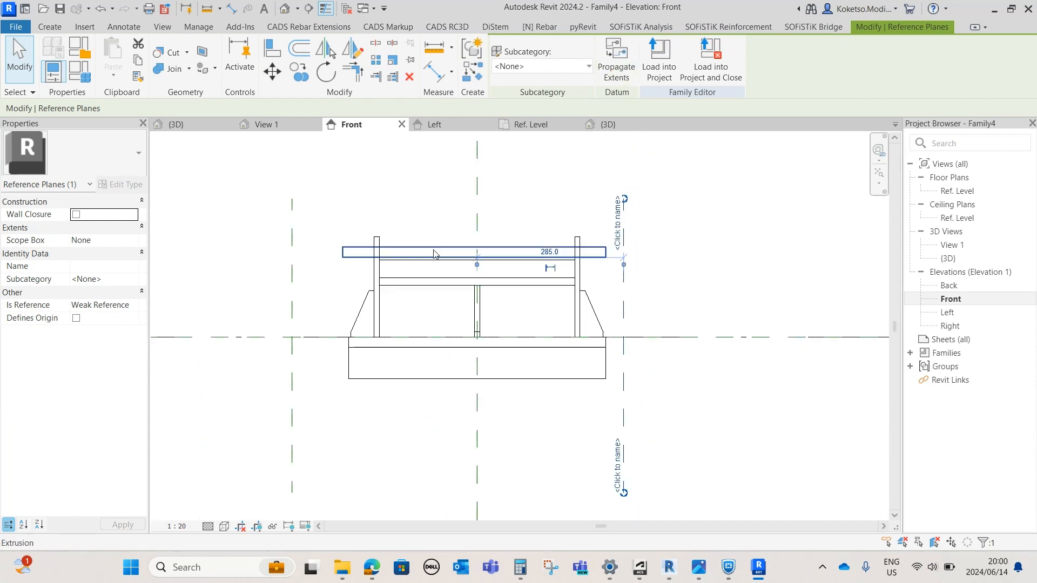
# Delete the left-hand reference plane and mirror the right-hand one about the centre plane to replace it.
pyautogui.click(324, 220)
pyautogui.click(293, 213)
pyautogui.click(410, 79)
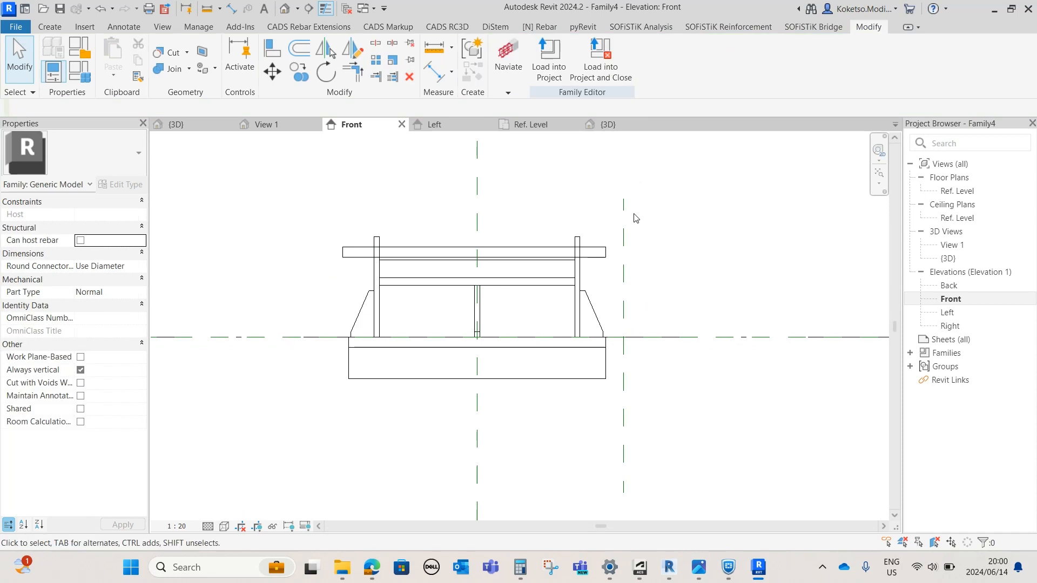
pyautogui.click(624, 216)
pyautogui.click(327, 49)
pyautogui.click(478, 186)
# Stretch both ends of the round rod extrusion out to the two outer reference planes.
pyautogui.scroll(2, 627, 249)
pyautogui.click(588, 258)
pyautogui.moveTo(620, 262); pyautogui.dragTo(622, 262)
pyautogui.scroll(-2, 627, 264)
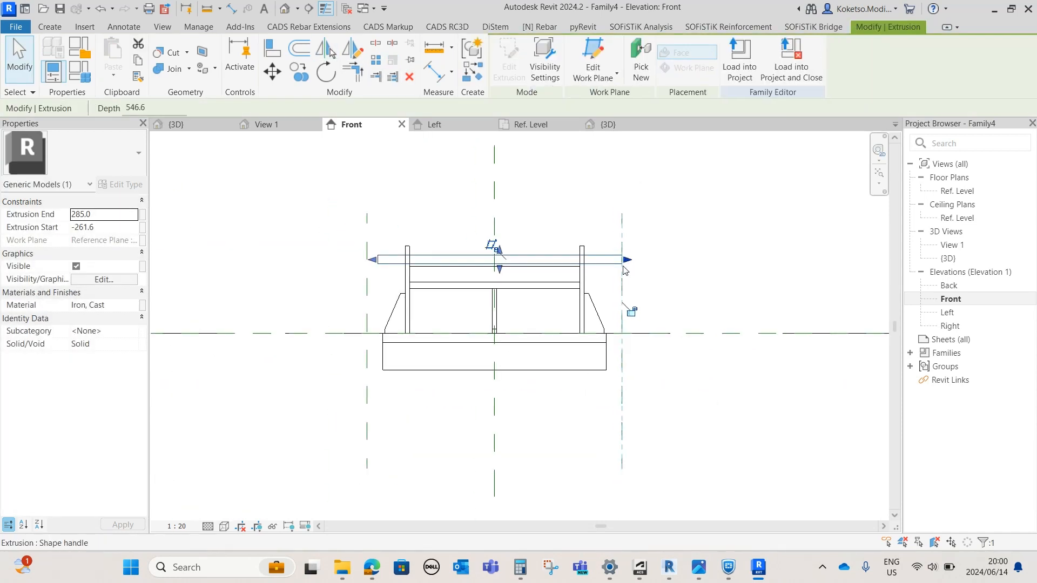
pyautogui.click(397, 283)
pyautogui.click(384, 264)
pyautogui.moveTo(373, 260); pyautogui.dragTo(364, 258)
pyautogui.click(388, 270)
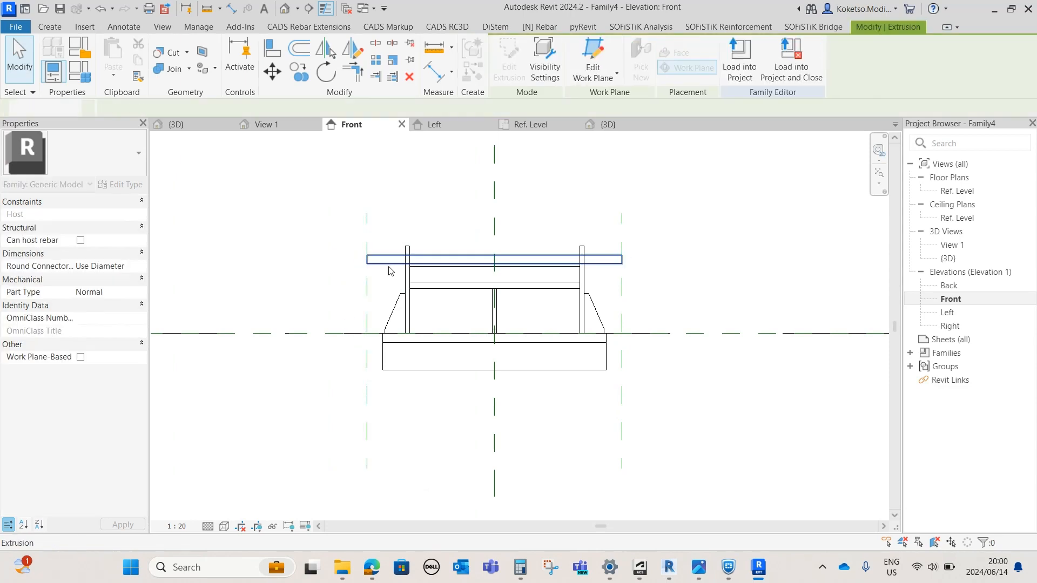
pyautogui.scroll(2, 418, 275)
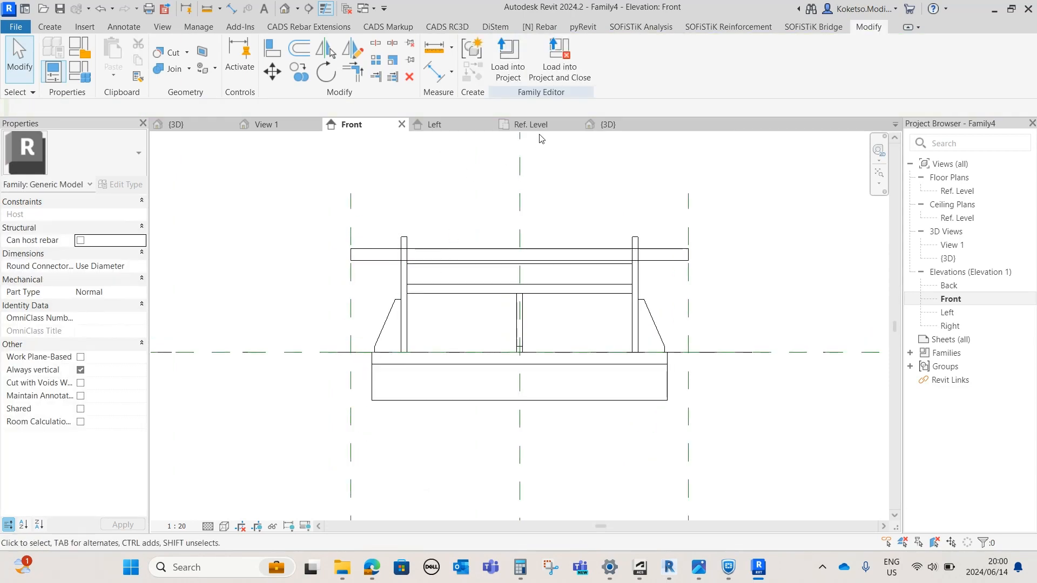
# Inspect the finished model in the 3D view and enable the family's Shared option.
pyautogui.click(605, 125)
pyautogui.keyDown('shift'); pyautogui.moveTo(546, 258); pyautogui.dragTo(636, 229, button='middle'); pyautogui.keyUp('shift')
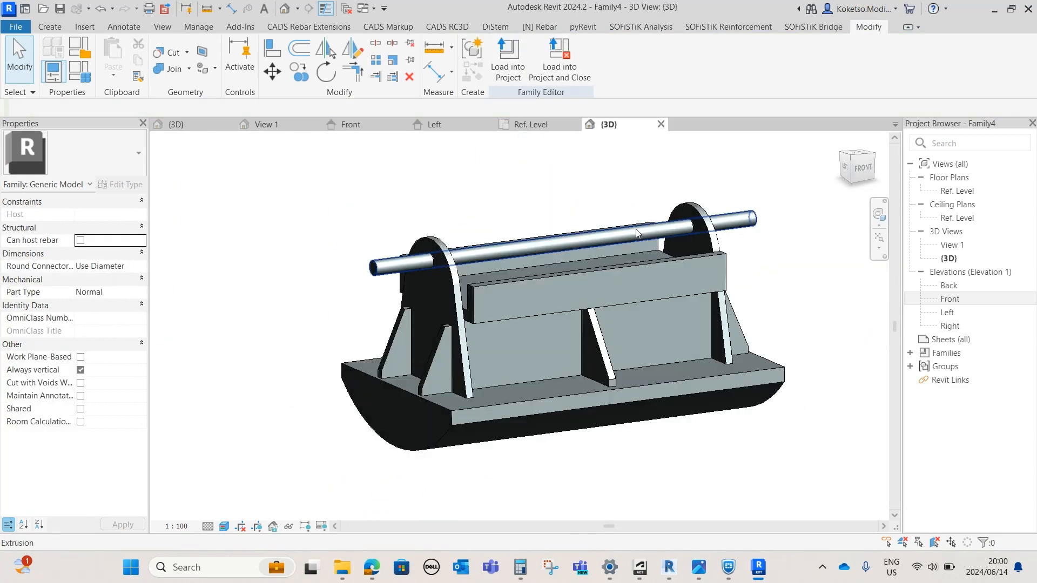
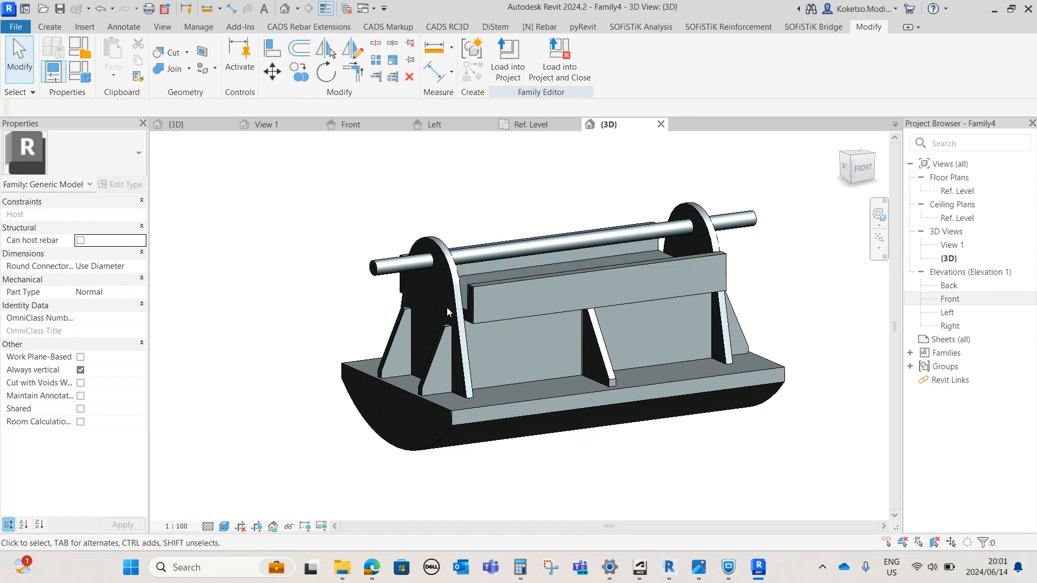
pyautogui.keyDown('shift'); pyautogui.moveTo(446, 307); pyautogui.dragTo(511, 295, button='middle'); pyautogui.keyUp('shift')
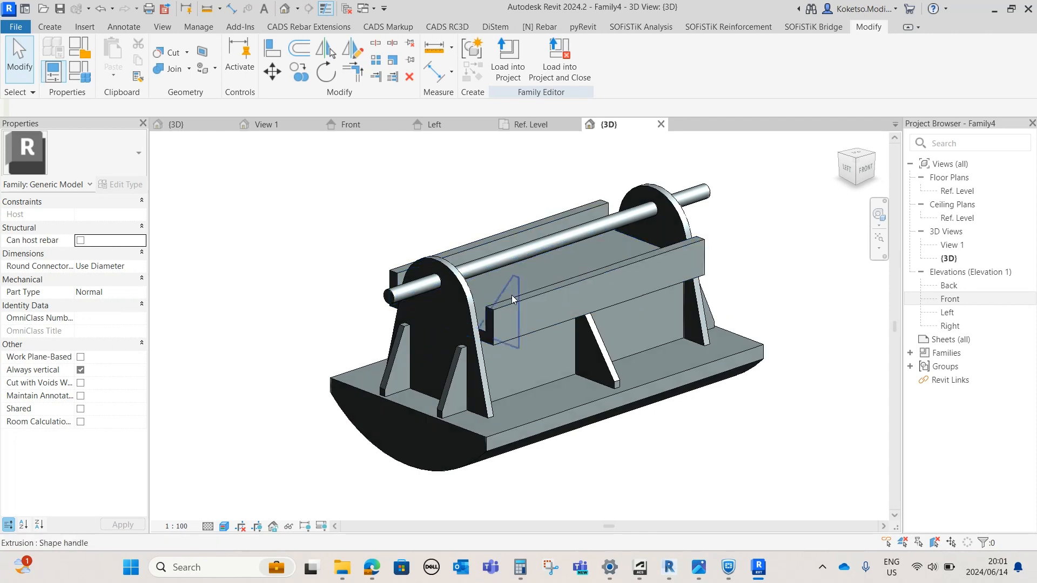
pyautogui.keyDown('shift'); pyautogui.moveTo(704, 433); pyautogui.dragTo(746, 423, button='middle'); pyautogui.keyUp('shift')
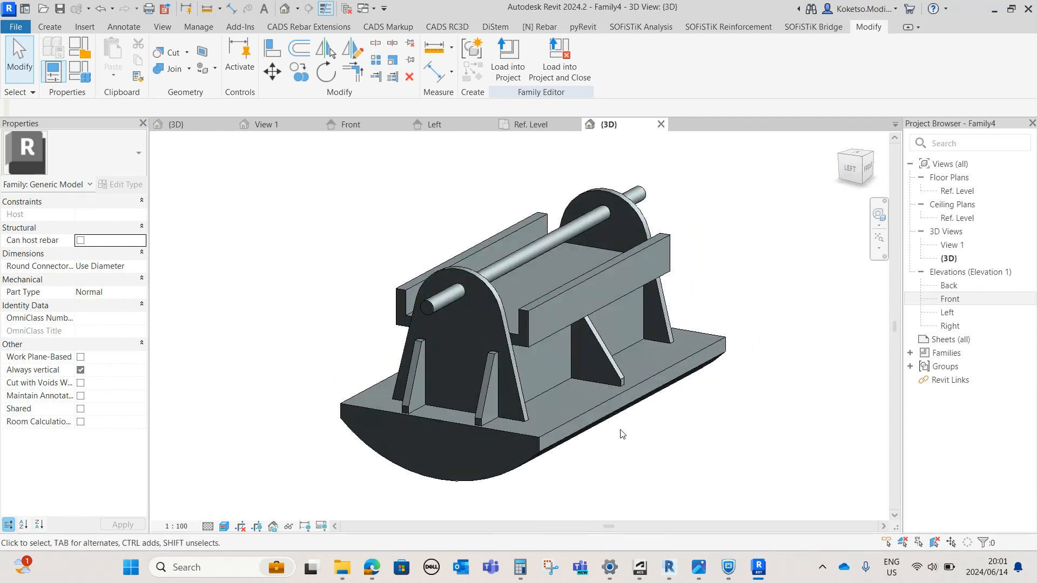
pyautogui.keyDown('shift'); pyautogui.moveTo(622, 434); pyautogui.dragTo(530, 422, button='middle'); pyautogui.keyUp('shift')
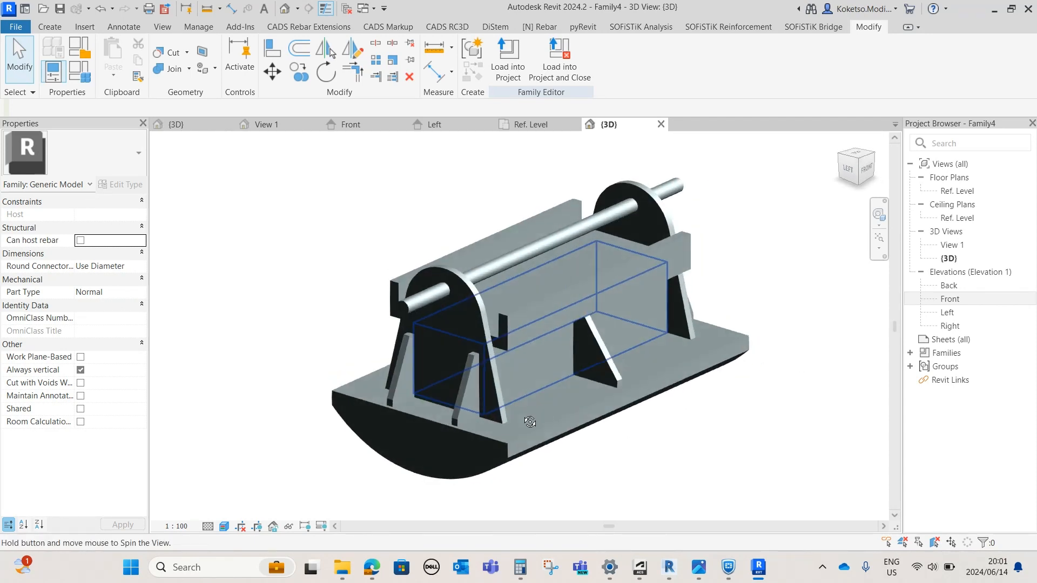
pyautogui.click(80, 409)
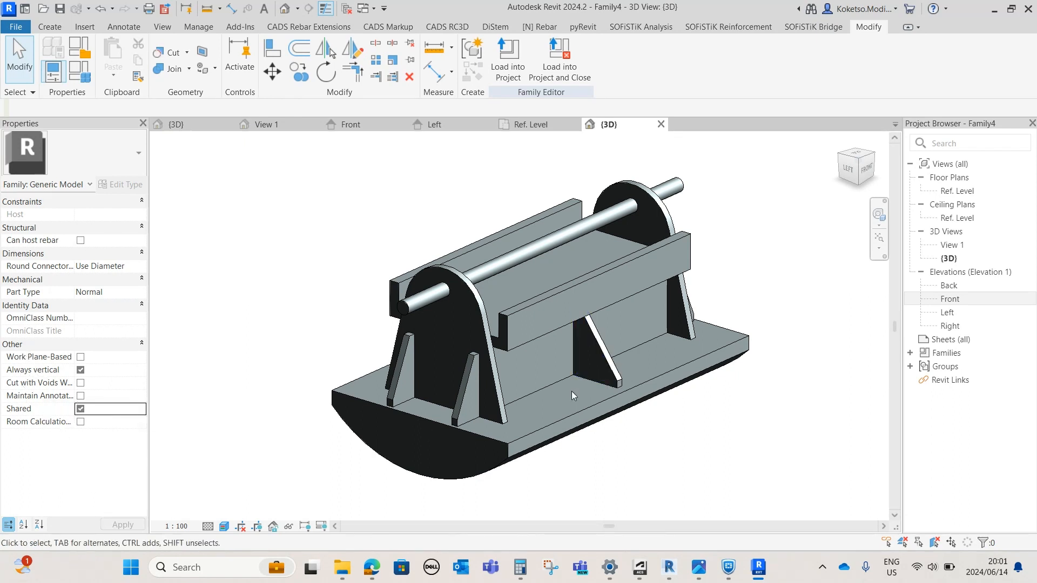
pyautogui.keyDown('shift'); pyautogui.moveTo(637, 452); pyautogui.dragTo(655, 427, button='middle'); pyautogui.keyUp('shift')
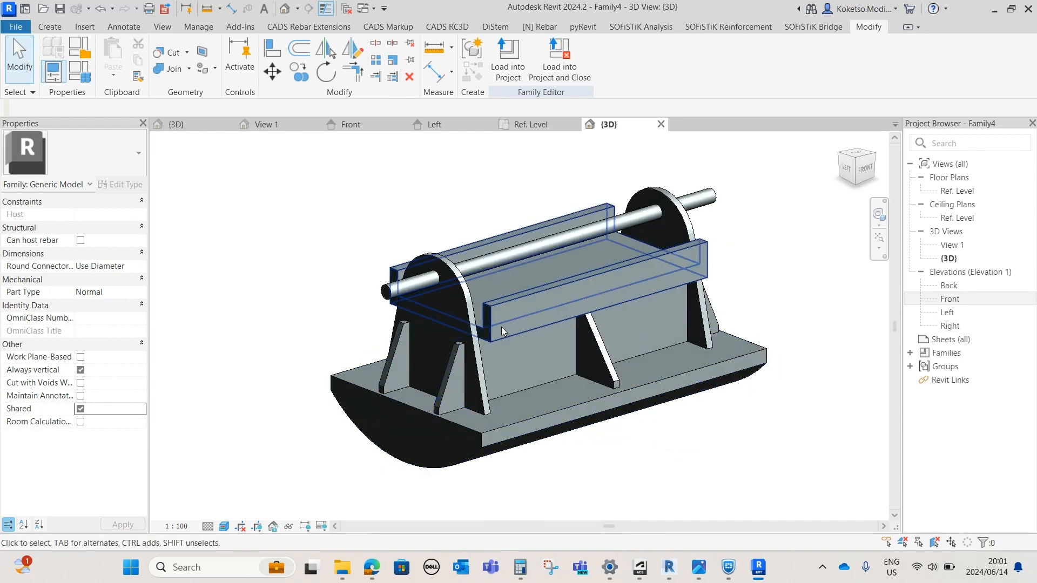
# Close the Ref. Level, Left, Front and View 1 views, keeping both families' 3D views open, and return to Family4's 3D view.
pyautogui.click(178, 125)
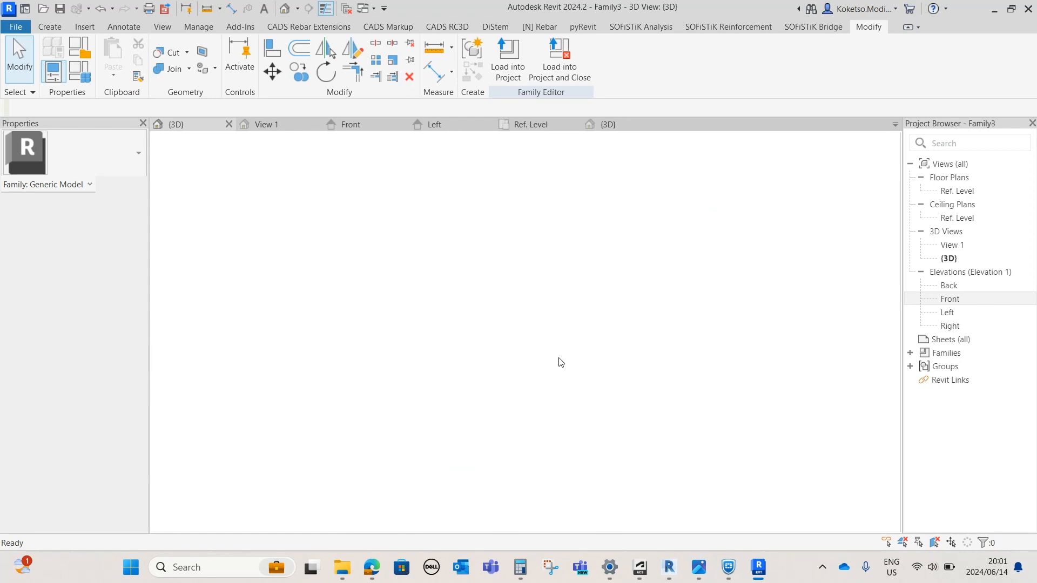
pyautogui.keyDown('shift'); pyautogui.moveTo(463, 382); pyautogui.dragTo(439, 420, button='middle'); pyautogui.keyUp('shift')
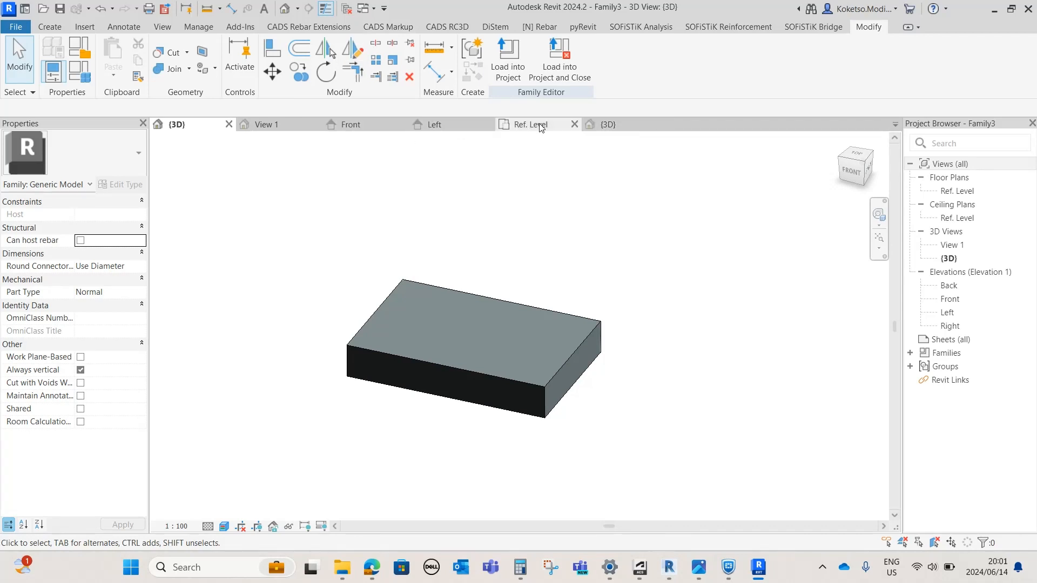
pyautogui.click(574, 125)
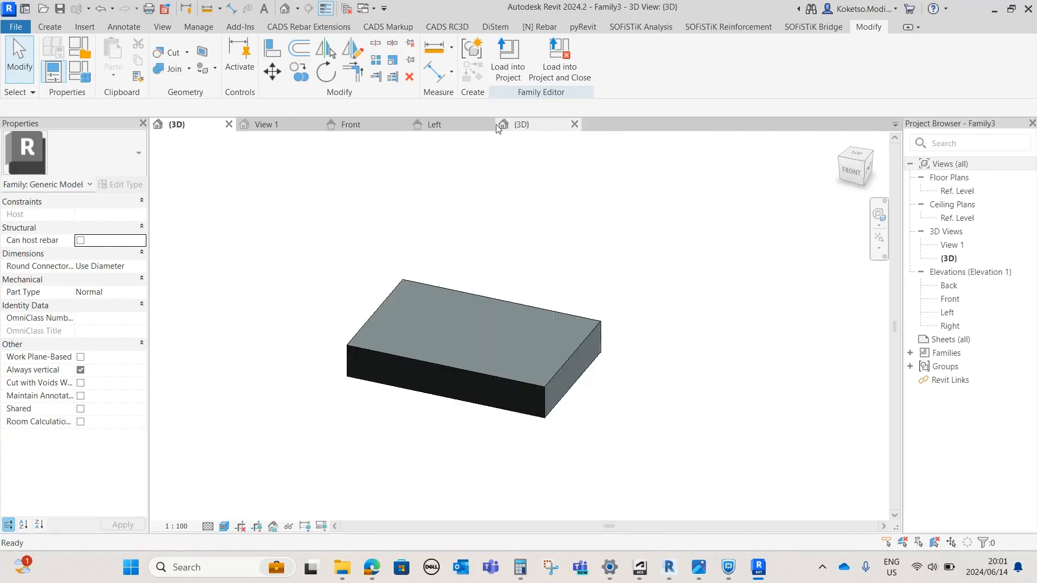
pyautogui.click(401, 124)
pyautogui.click(311, 128)
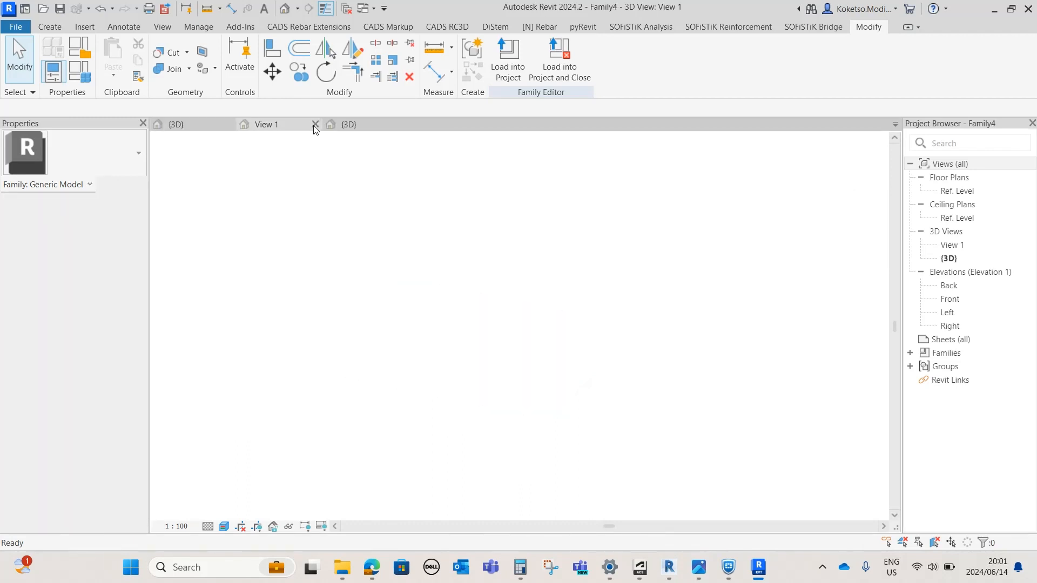
pyautogui.click(316, 125)
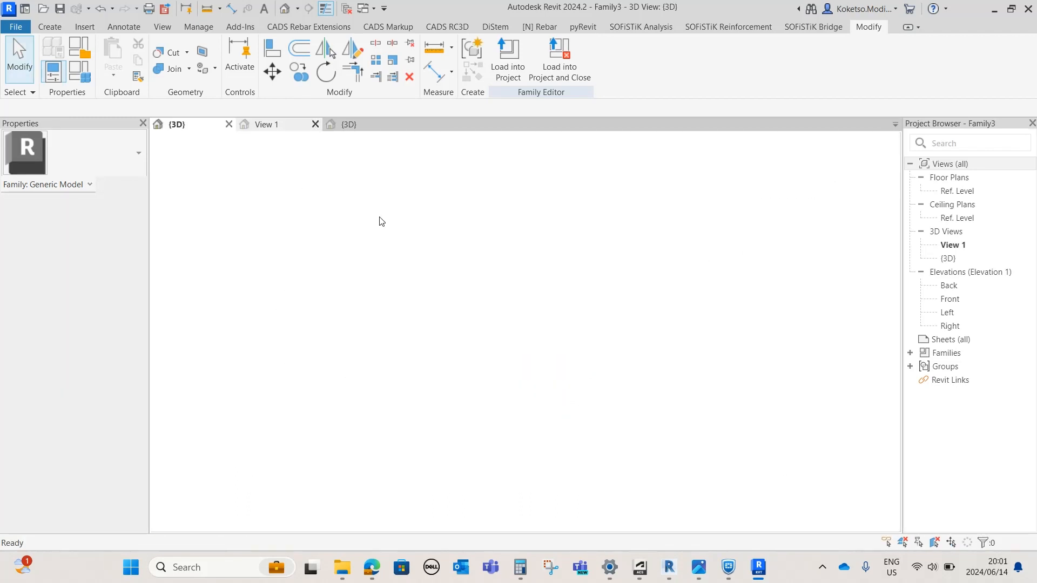
pyautogui.keyDown('shift'); pyautogui.moveTo(378, 232); pyautogui.dragTo(464, 259, button='middle'); pyautogui.keyUp('shift')
pyautogui.click(266, 126)
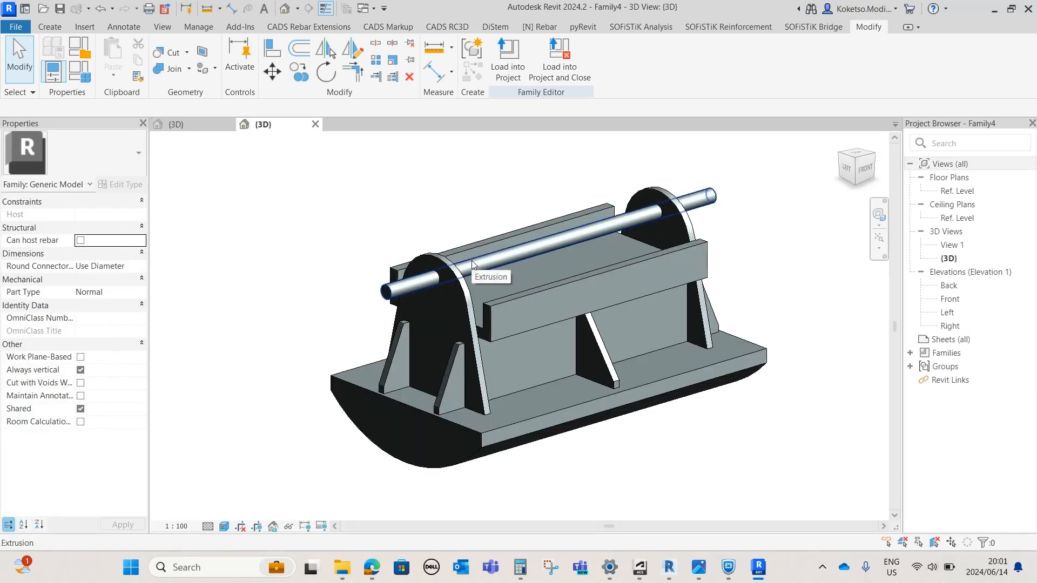
# Create a new family from the Metric Generic Model template.
pyautogui.click(21, 28)
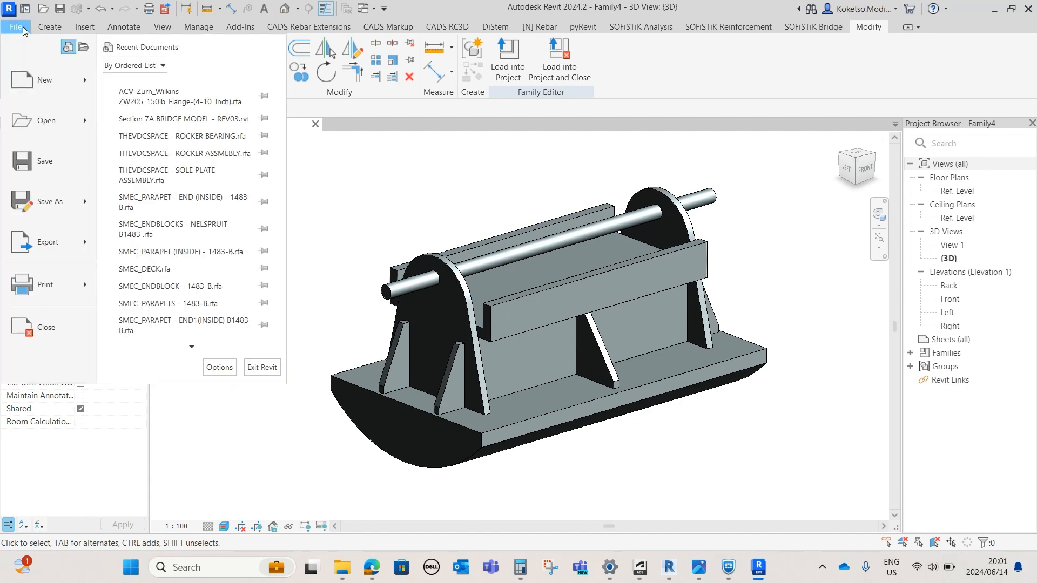
pyautogui.moveTo(60, 91)
pyautogui.click(150, 122)
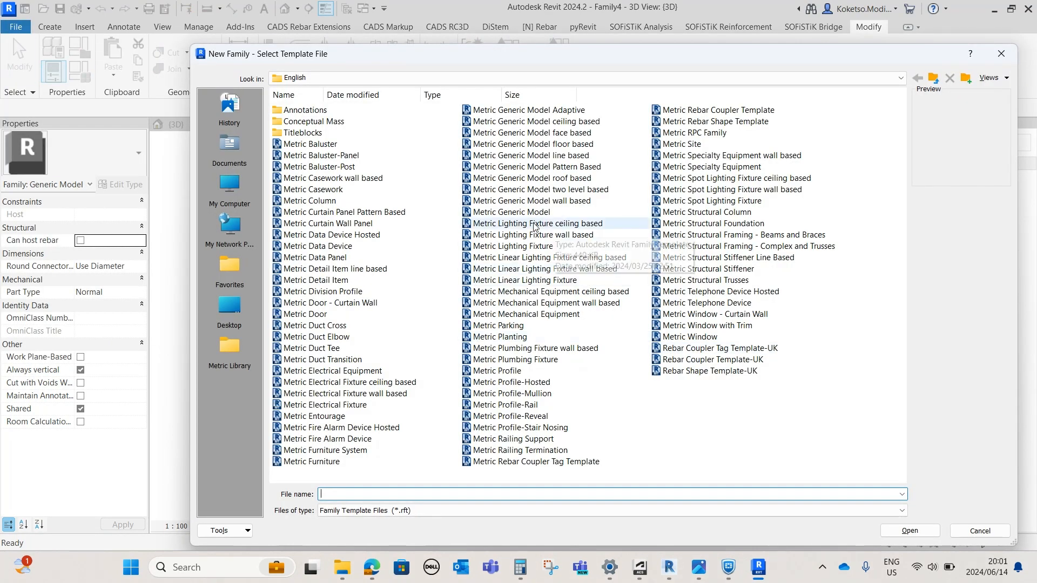
pyautogui.click(521, 212)
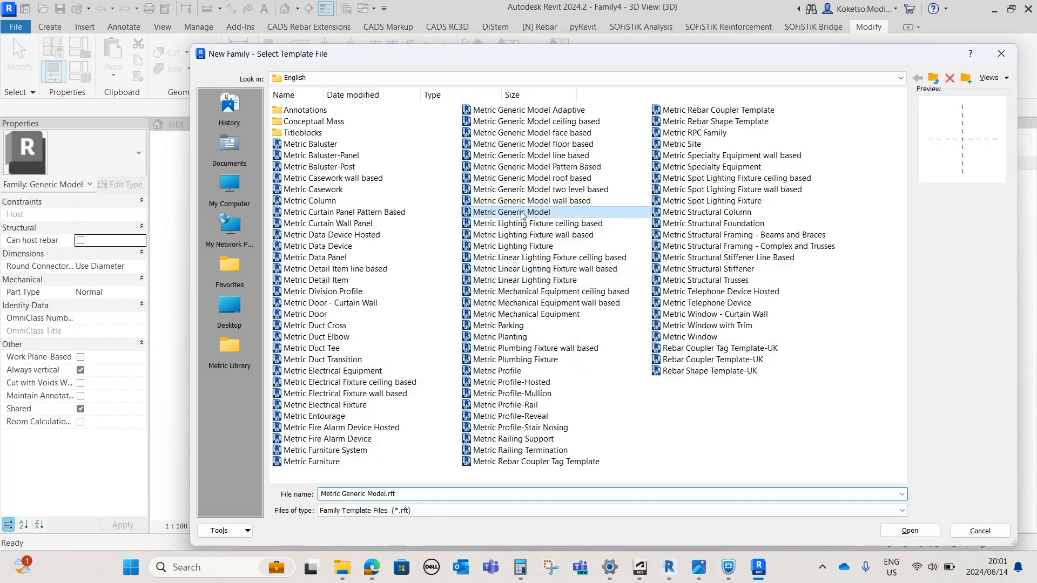
pyautogui.click(910, 530)
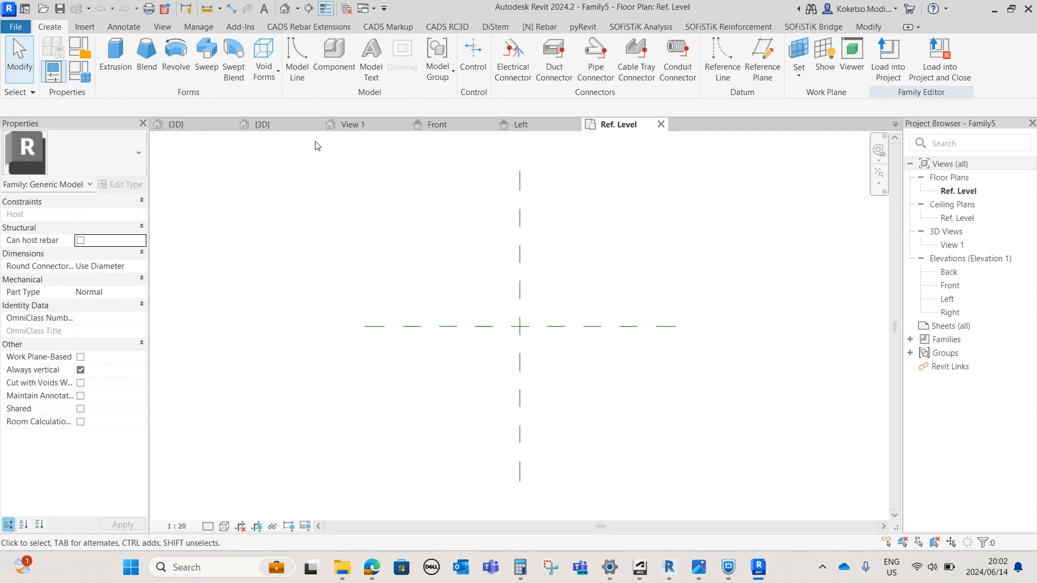
# Load Family4 into Family5 only and place one instance at the intersection of the two centre reference planes.
pyautogui.click(296, 127)
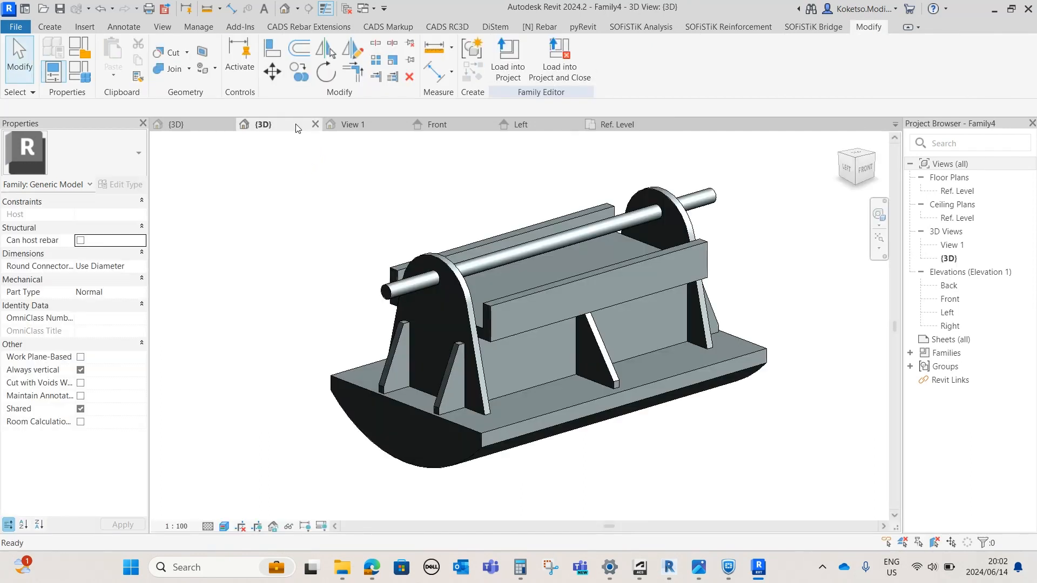
pyautogui.click(507, 59)
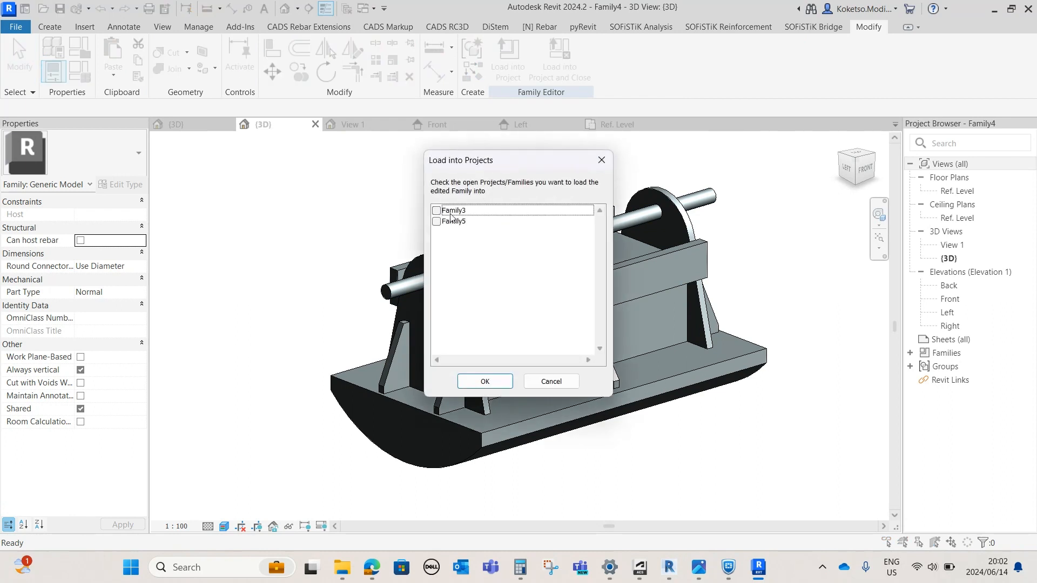
pyautogui.click(436, 221)
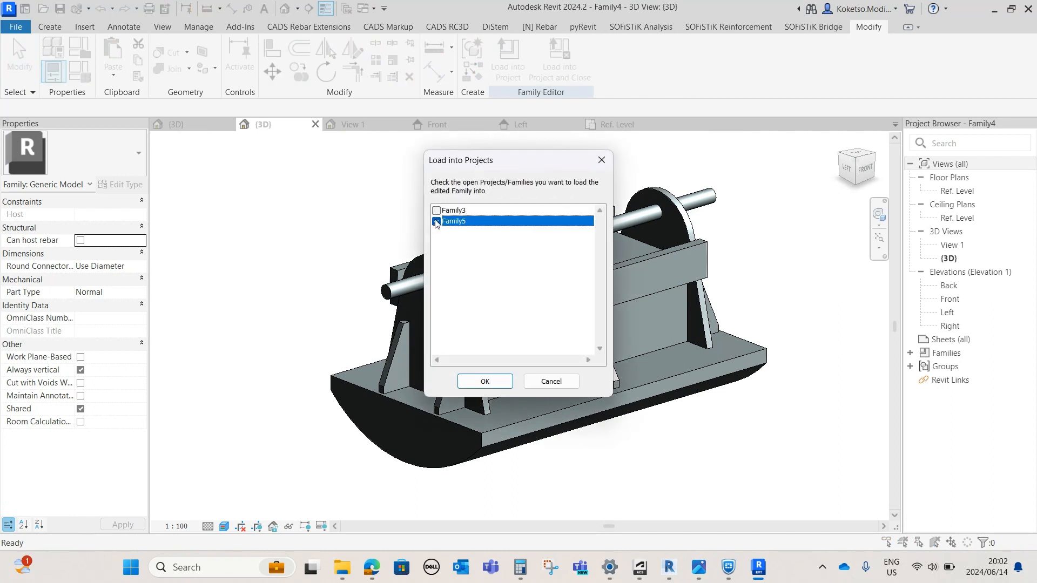
pyautogui.click(485, 381)
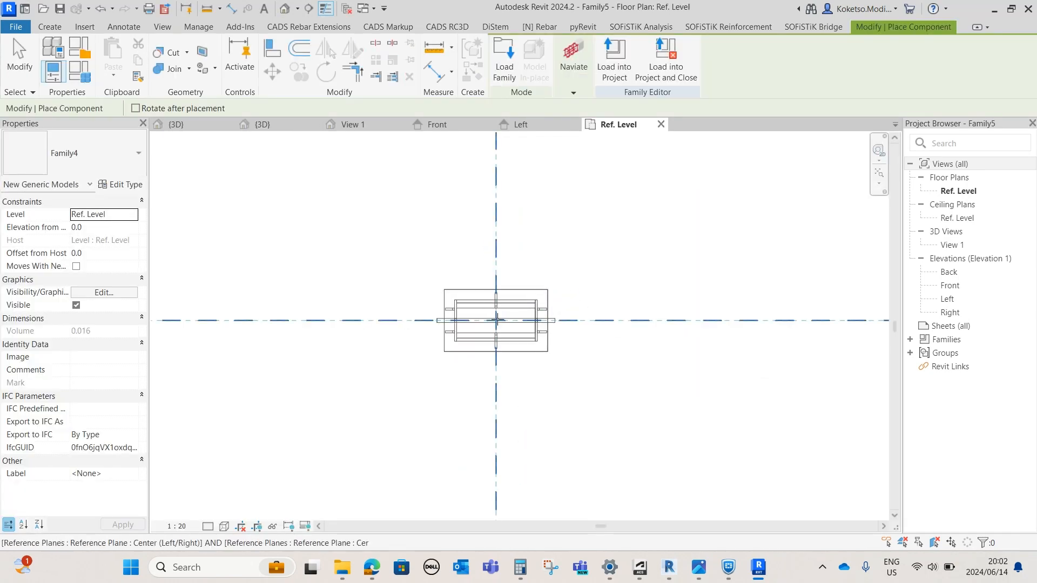
pyautogui.click(497, 320)
pyautogui.press('Escape')
pyautogui.press('Escape')
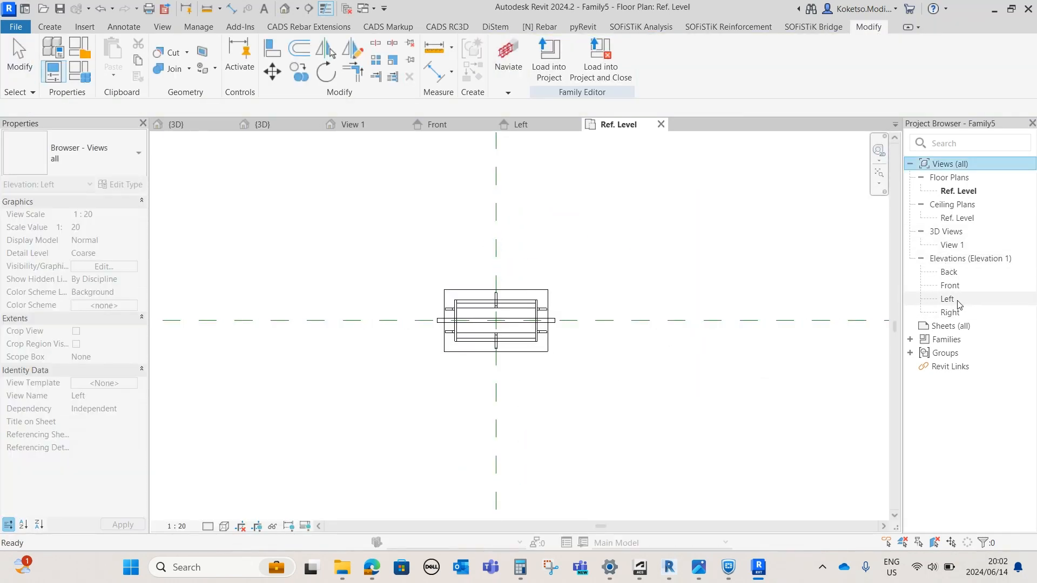
# In the Left elevation, move the placed component vertically down so the top of its rounded end plate meets the reference level.
pyautogui.doubleClick(948, 299)
pyautogui.scroll(5, 567, 354)
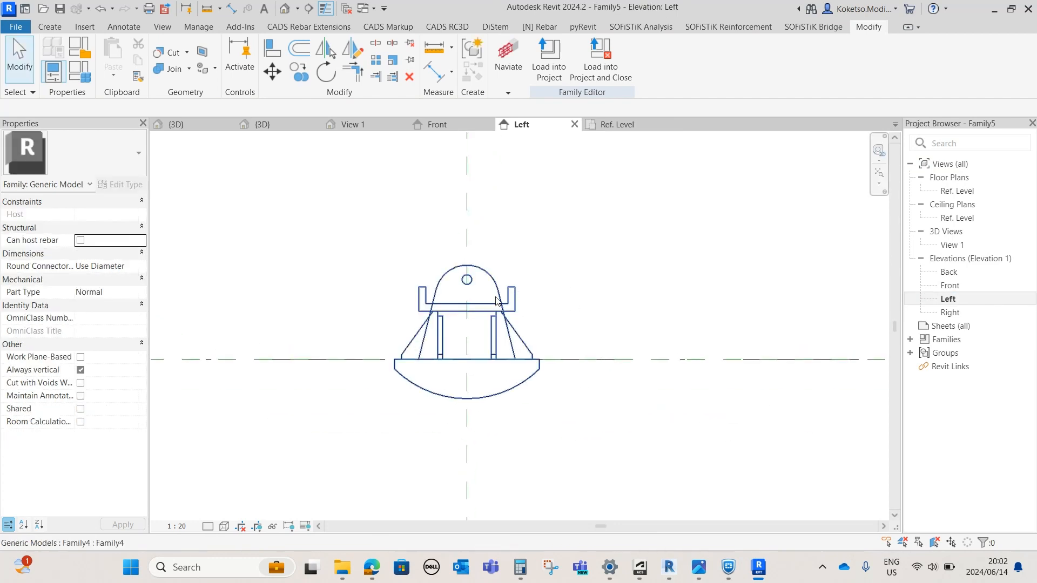
pyautogui.click(496, 301)
pyautogui.scroll(2, 467, 372)
pyautogui.click(272, 71)
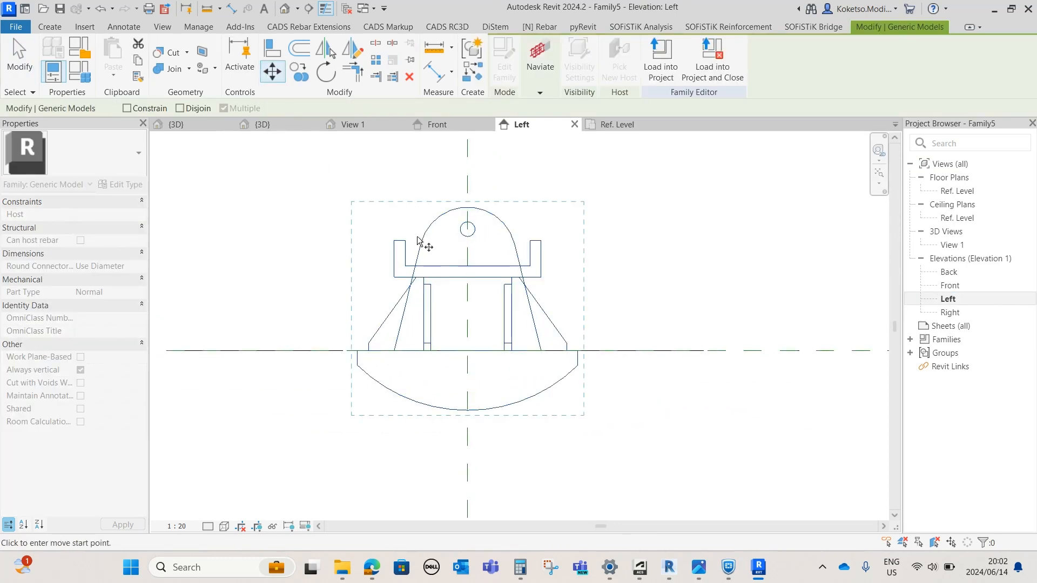
pyautogui.click(467, 207)
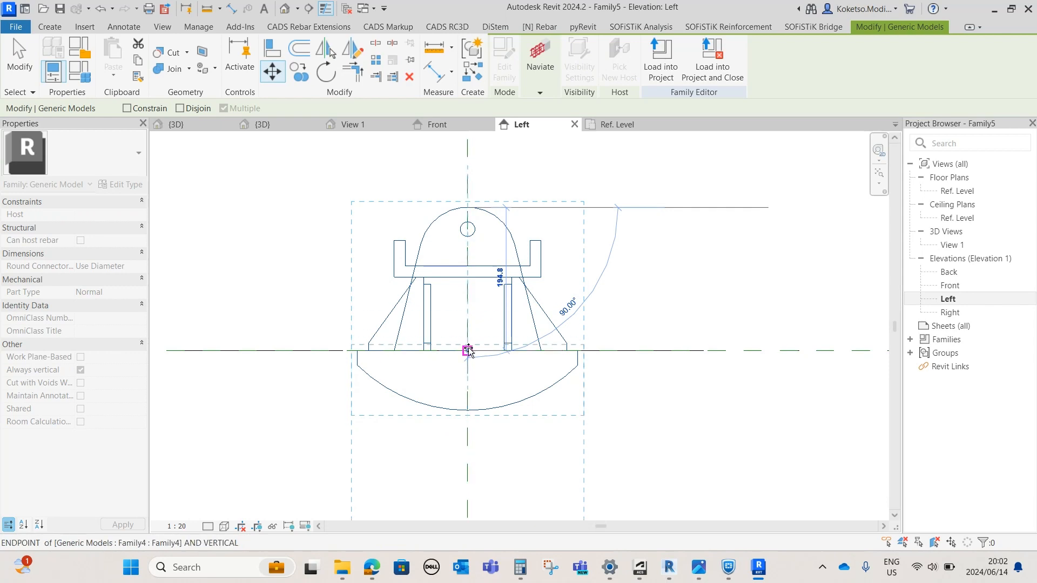
pyautogui.click(469, 351)
pyautogui.press('Escape')
pyautogui.moveTo(482, 399); pyautogui.dragTo(477, 287, button='middle')
pyautogui.scroll(2, 477, 285)
pyautogui.scroll(3, 416, 220)
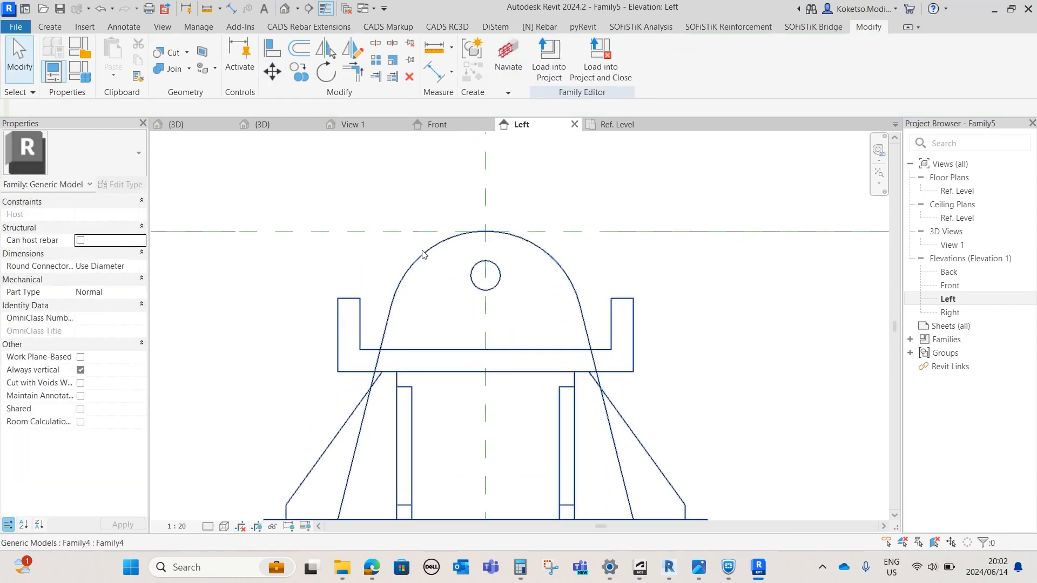
pyautogui.scroll(-1, 442, 249)
# Start an extrusion and pick the curved top edge of the end plate as a sketch line.
pyautogui.click(54, 25)
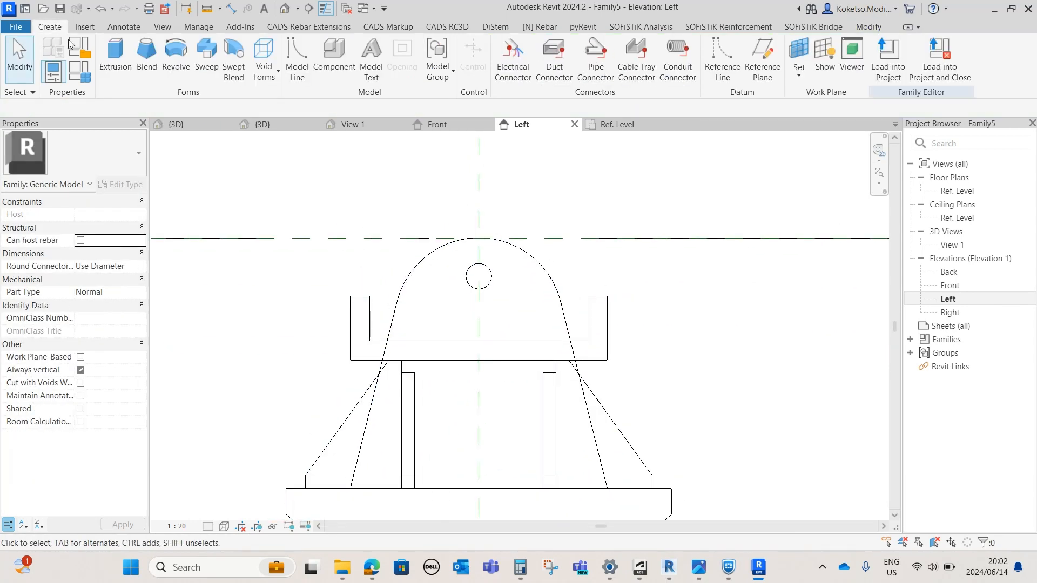
pyautogui.click(115, 58)
pyautogui.scroll(1, 437, 267)
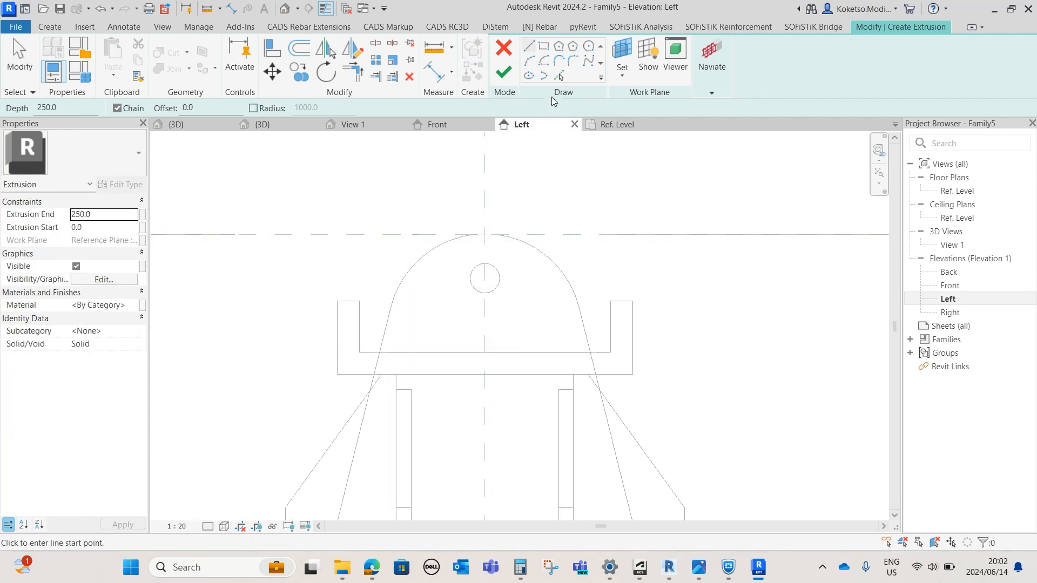
pyautogui.click(559, 76)
pyautogui.click(500, 235)
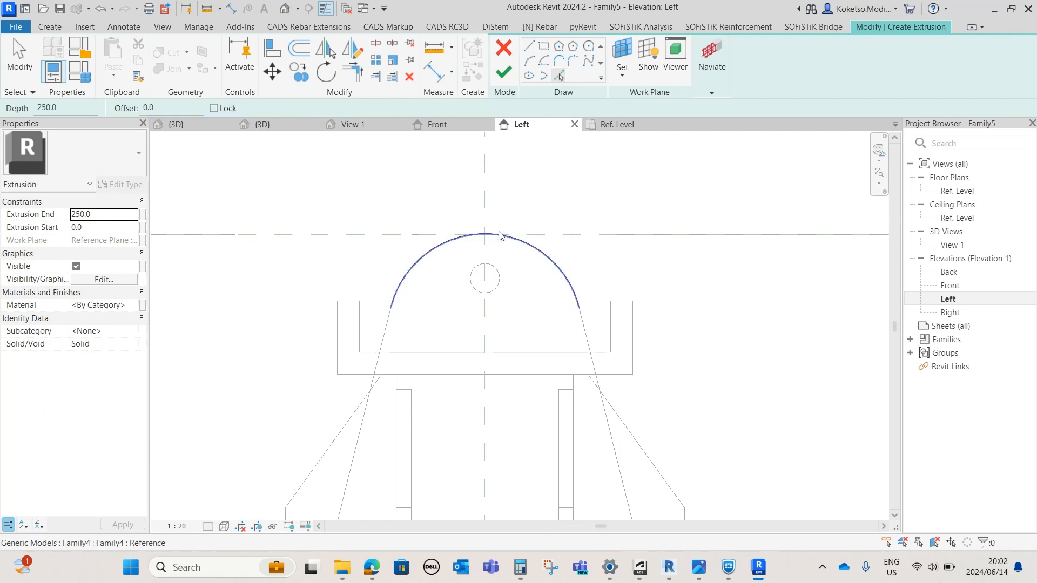
pyautogui.press('Escape')
# Mirror a copy of the sketched arc across a horizontal axis through its ends and delete the original arc.
pyautogui.click(501, 239)
pyautogui.click(353, 49)
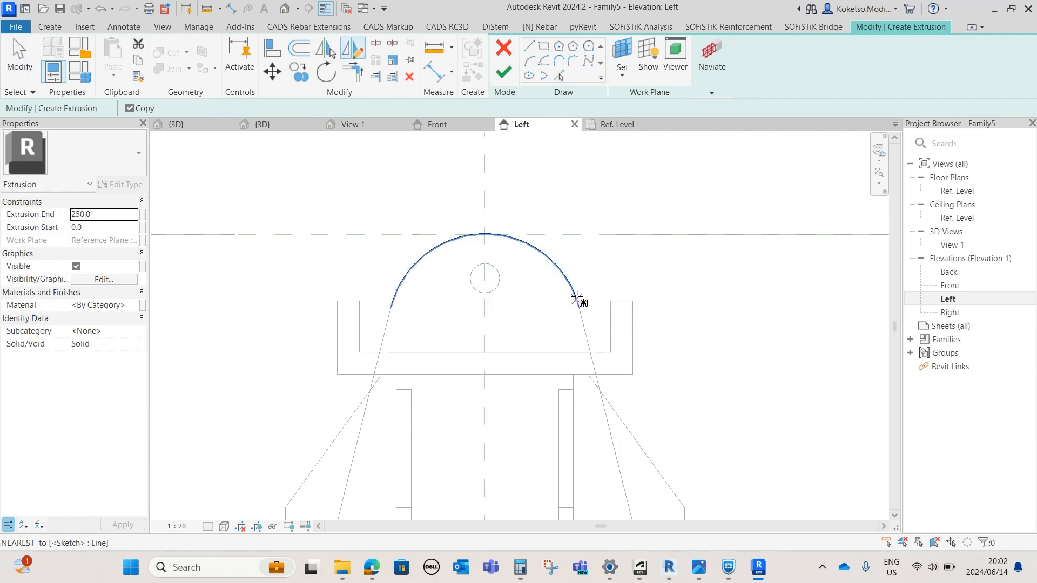
pyautogui.click(579, 306)
pyautogui.click(776, 308)
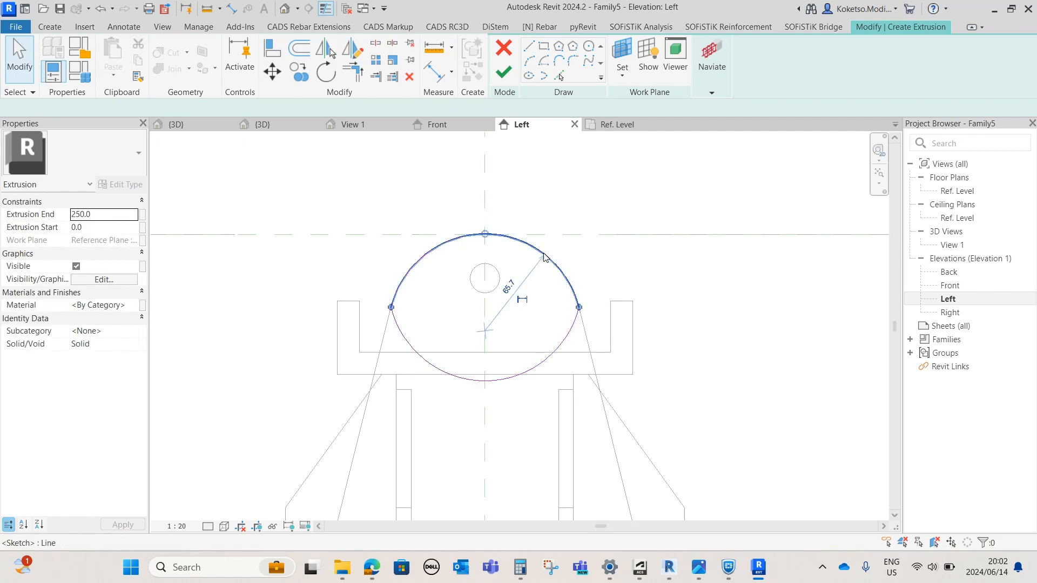
pyautogui.press('Escape')
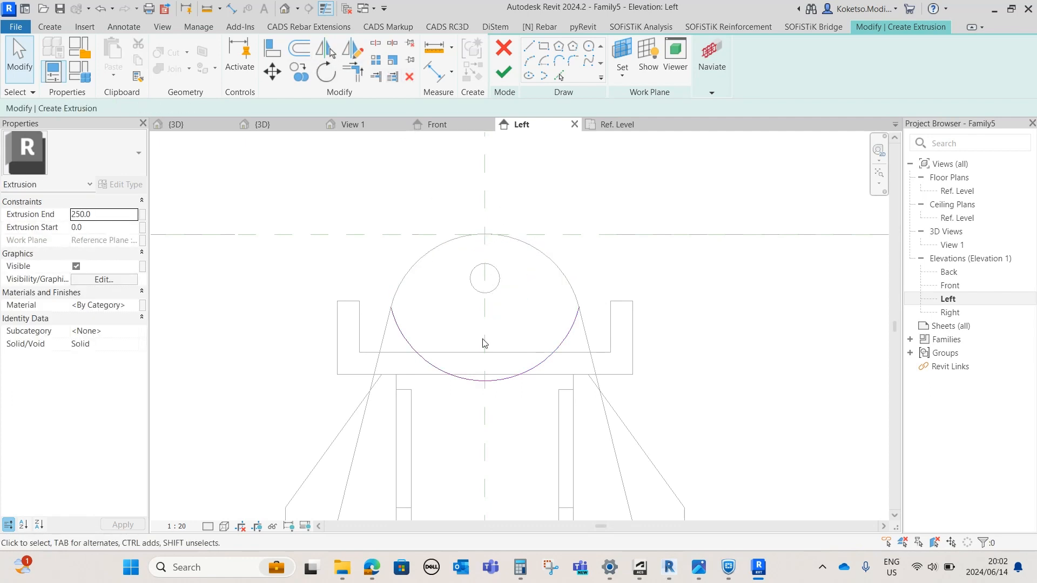
# Move the mirrored arc 40 mm straight up along the vertical centre plane.
pyautogui.click(488, 380)
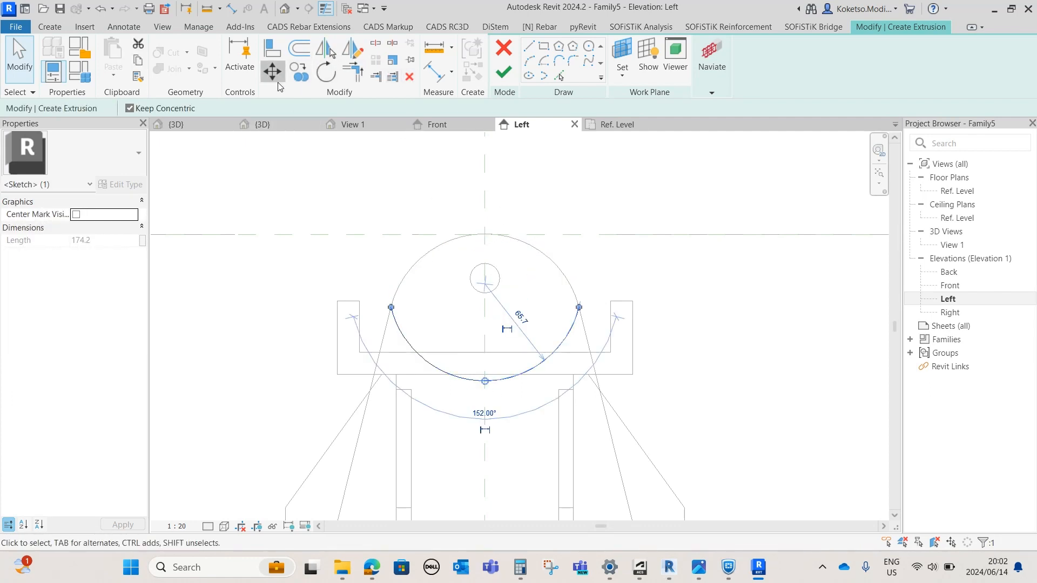
pyautogui.press('m')
pyautogui.press('v')
pyautogui.click(485, 381)
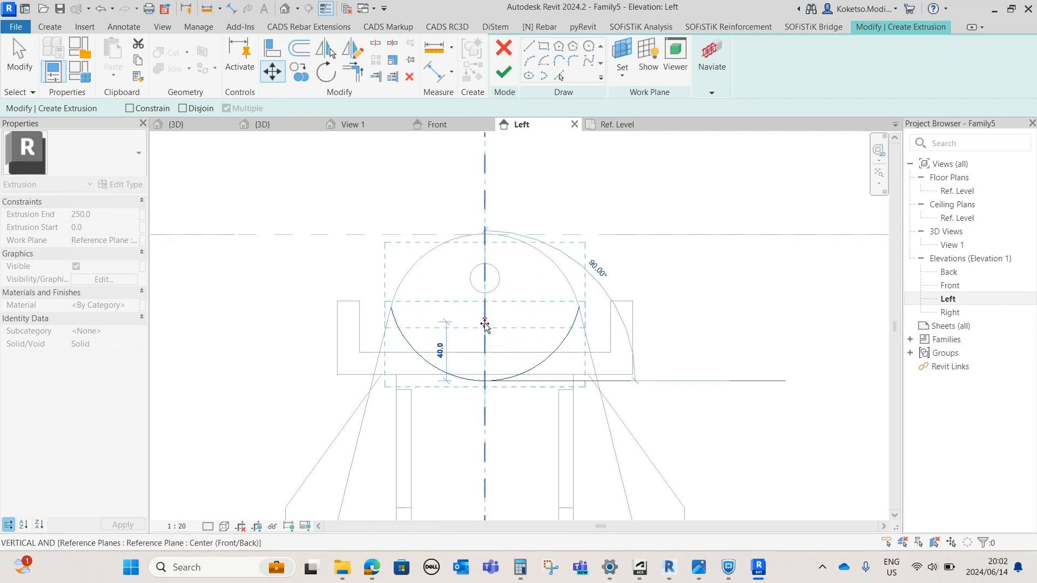
pyautogui.click(485, 321)
pyautogui.press('Escape')
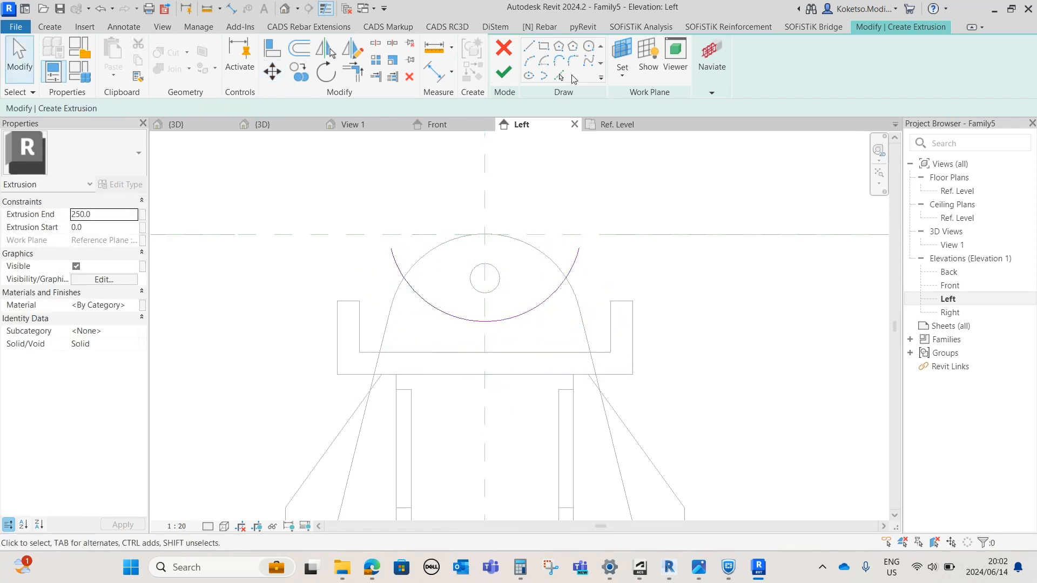
# Pick both halves of the rod's circular outline to add the inner circle to the extrusion sketch.
pyautogui.click(559, 75)
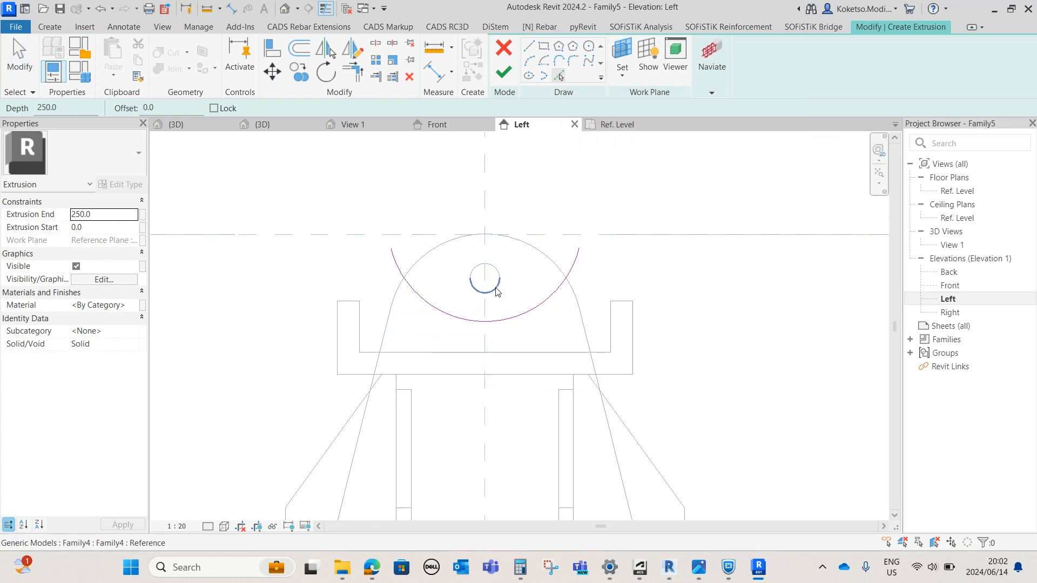
pyautogui.click(496, 288)
pyautogui.scroll(2, 491, 270)
pyautogui.scroll(-2, 500, 286)
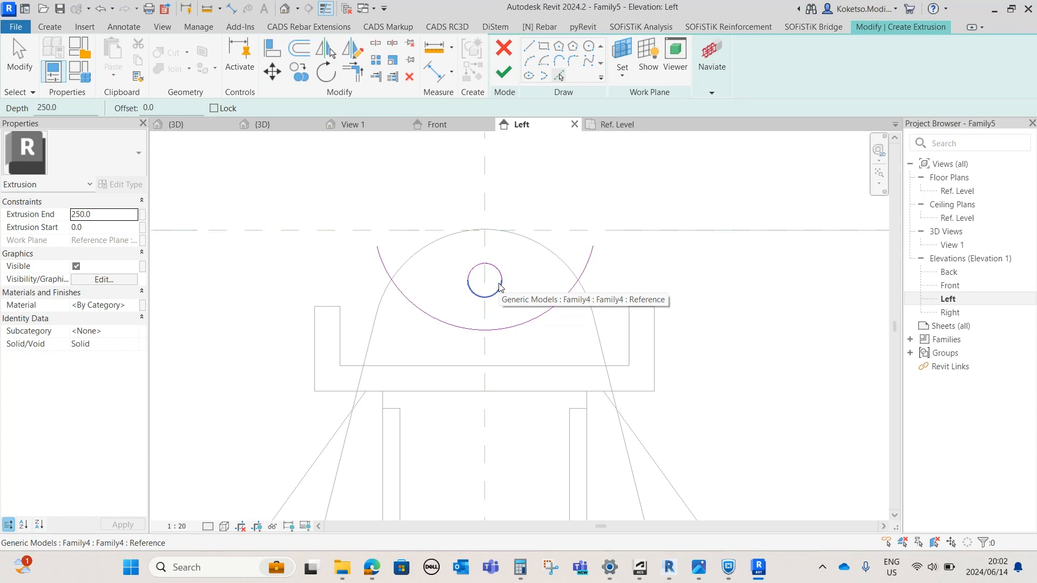
pyautogui.scroll(2, 475, 307)
pyautogui.press('Escape')
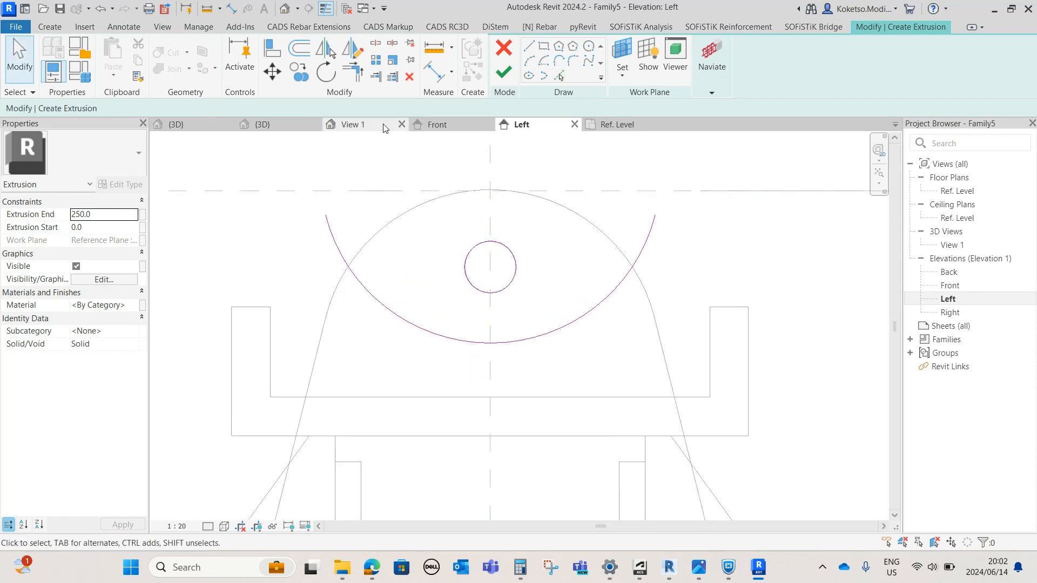
# Draw a horizontal reference plane outward from the right quadrant of the rod circle.
pyautogui.click(54, 28)
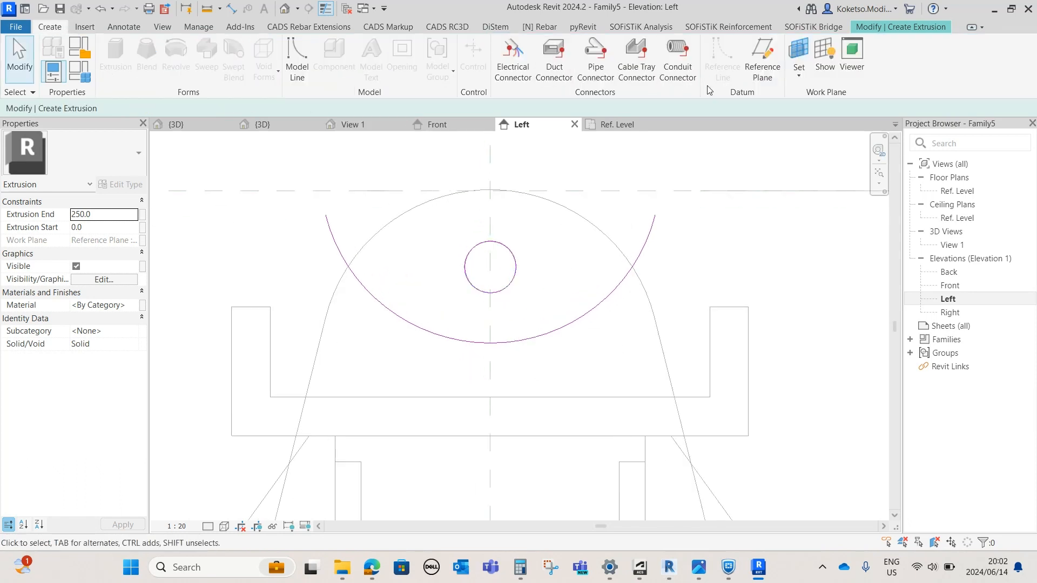
pyautogui.click(763, 59)
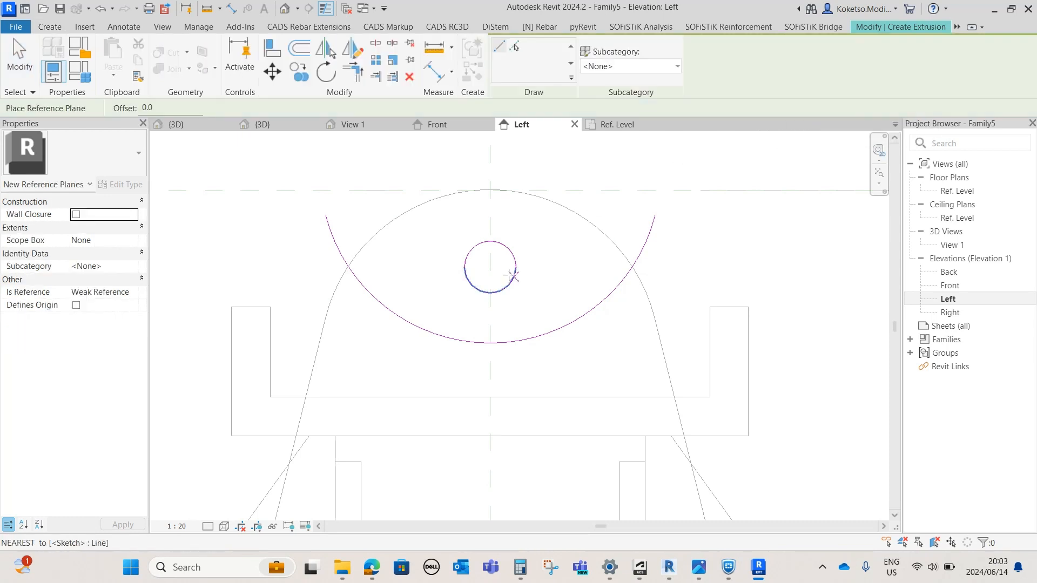
pyautogui.click(516, 267)
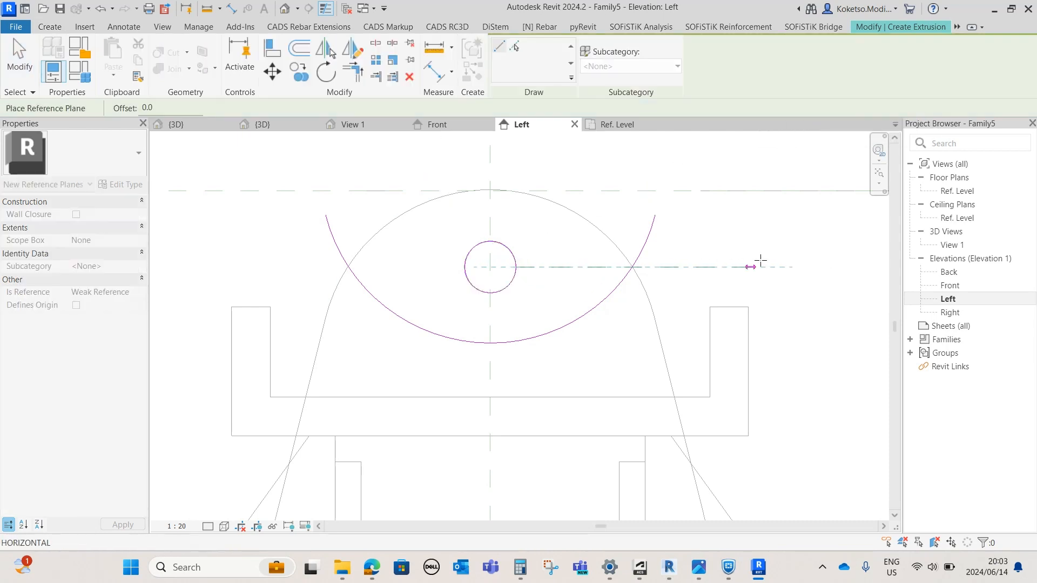
pyautogui.click(863, 267)
pyautogui.moveTo(618, 301); pyautogui.dragTo(609, 250, button='middle')
pyautogui.scroll(-1, 601, 242)
pyautogui.press('Escape')
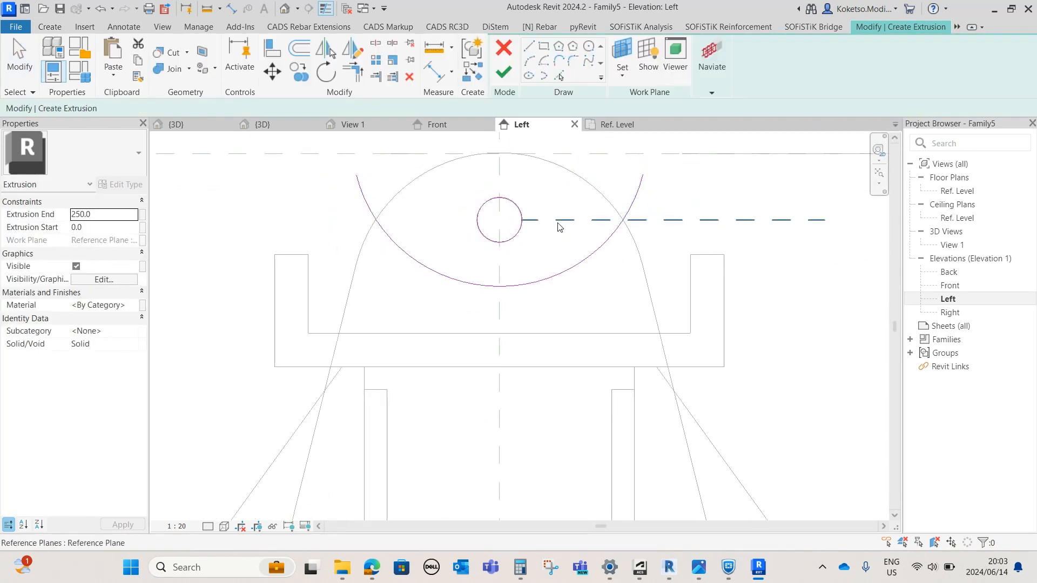
# Copy the horizontal reference plane 30 mm straight down, near the lowest point of the arc.
pyautogui.click(556, 220)
pyautogui.scroll(1, 549, 232)
pyautogui.scroll(1, 550, 233)
pyautogui.click(300, 73)
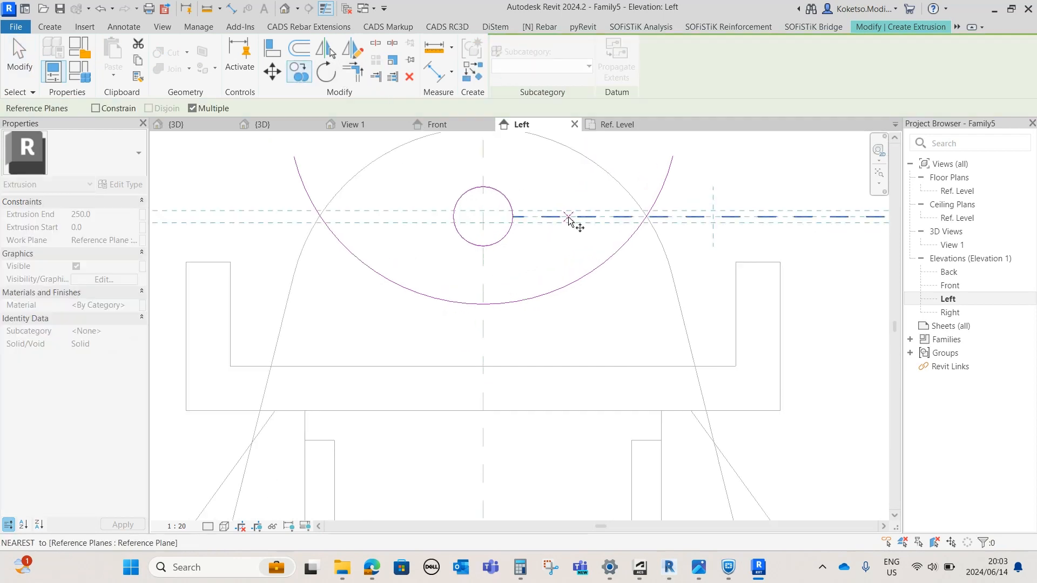
pyautogui.click(572, 217)
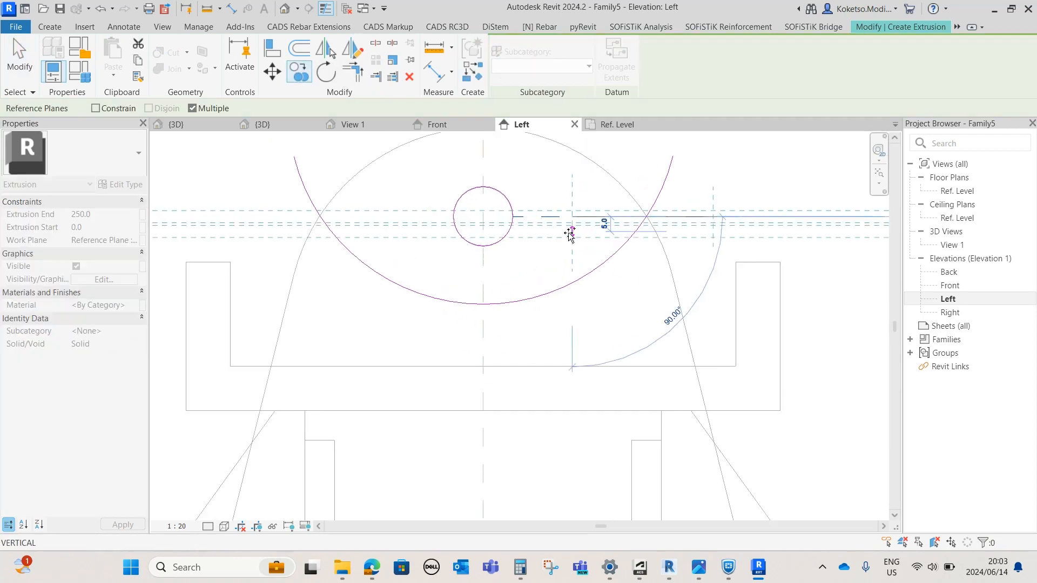
pyautogui.click(573, 305)
# Extend the lower reference plane leftward beneath the arc to the sloping left edge of the end plate.
pyautogui.click(524, 298)
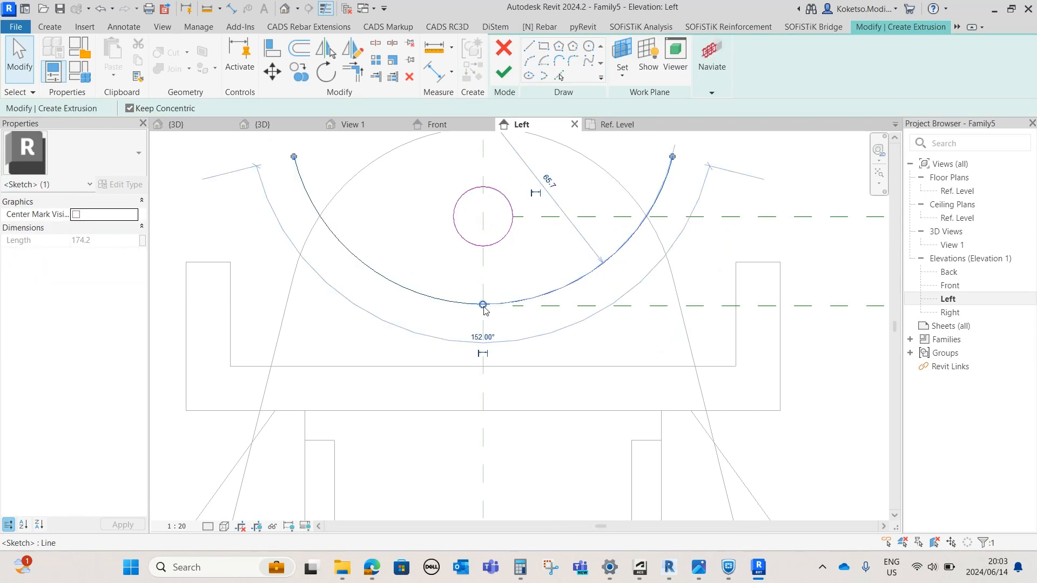
pyautogui.click(439, 179)
pyautogui.click(583, 306)
pyautogui.moveTo(513, 306); pyautogui.dragTo(286, 307)
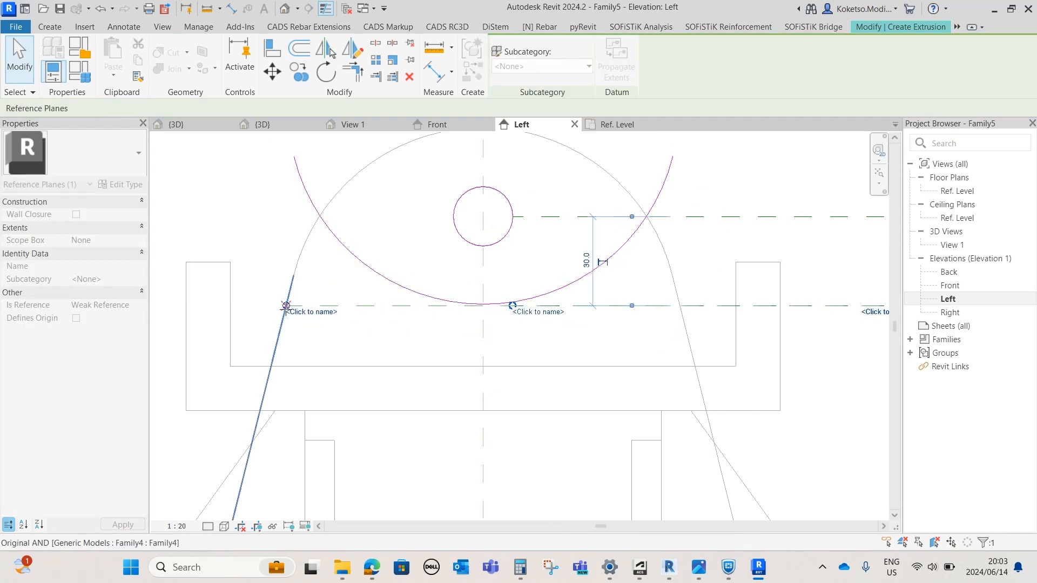
# Move the arc so its lowest point sits where the lower reference plane crosses the vertical centre plane.
pyautogui.click(378, 298)
pyautogui.click(427, 294)
pyautogui.click(273, 72)
pyautogui.scroll(3, 516, 323)
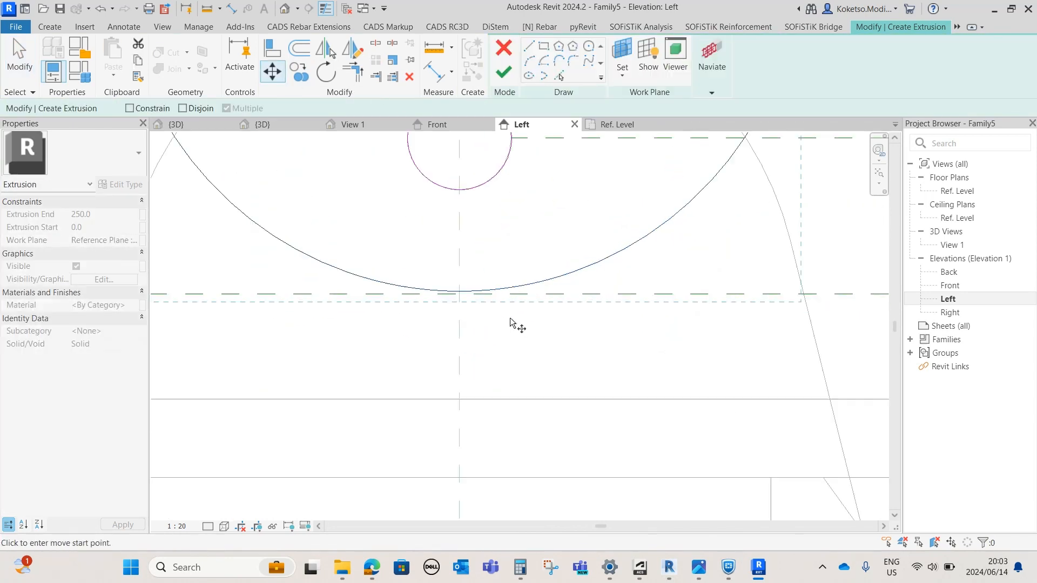
pyautogui.click(459, 295)
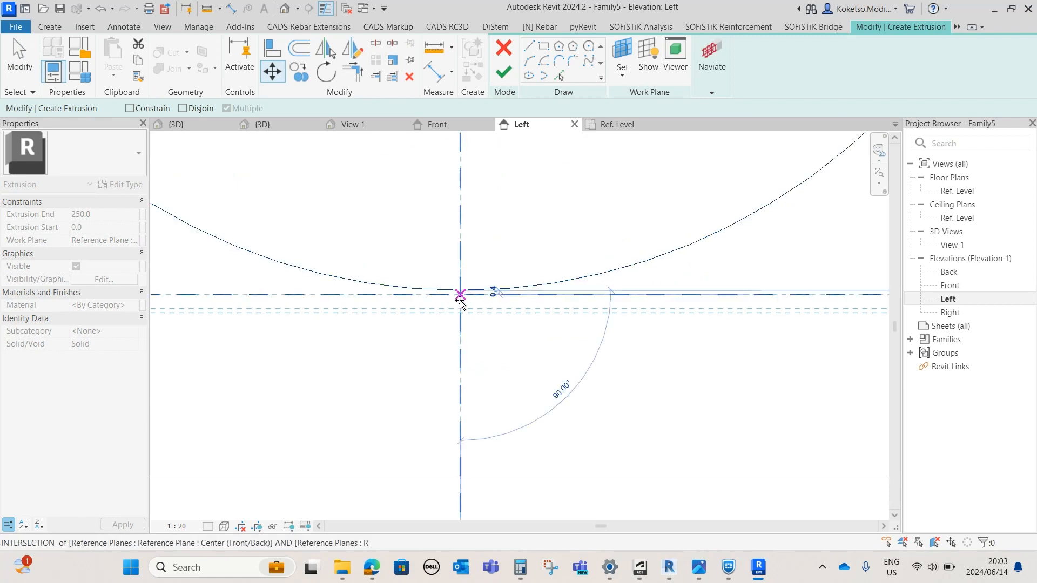
pyautogui.click(461, 295)
pyautogui.scroll(-3, 510, 352)
pyautogui.scroll(-2, 632, 350)
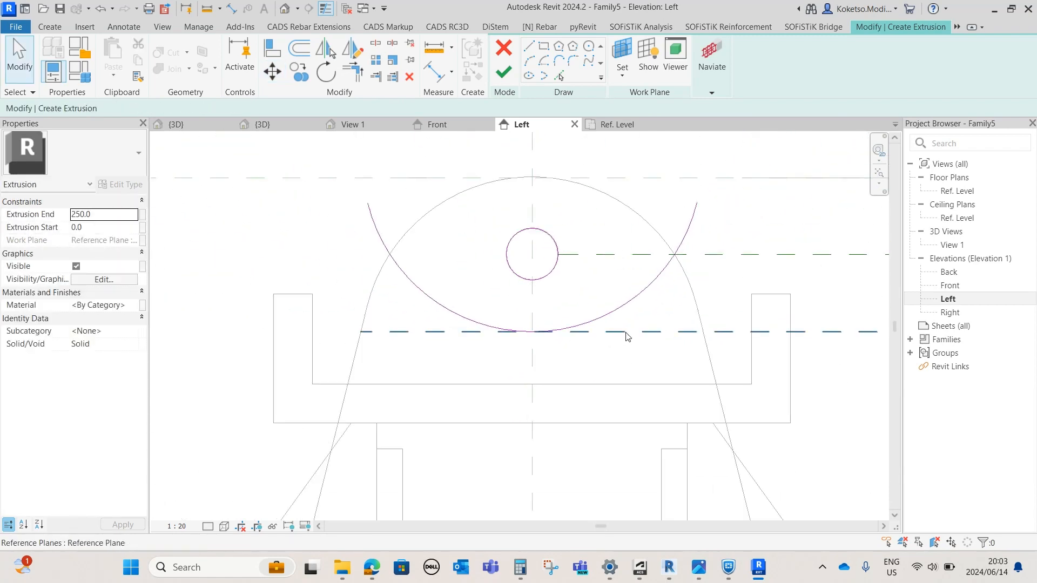
# Delete the two horizontal helper reference planes at the rod's centre and the arc's lowest point.
pyautogui.click(696, 331)
pyautogui.moveTo(815, 204); pyautogui.dragTo(724, 406)
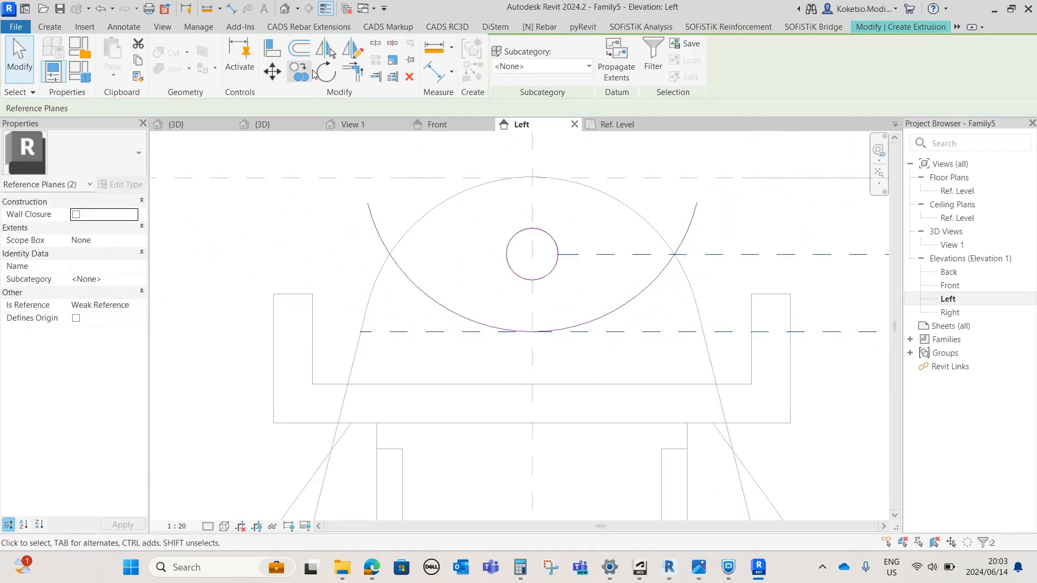
pyautogui.click(410, 77)
pyautogui.scroll(-1, 454, 262)
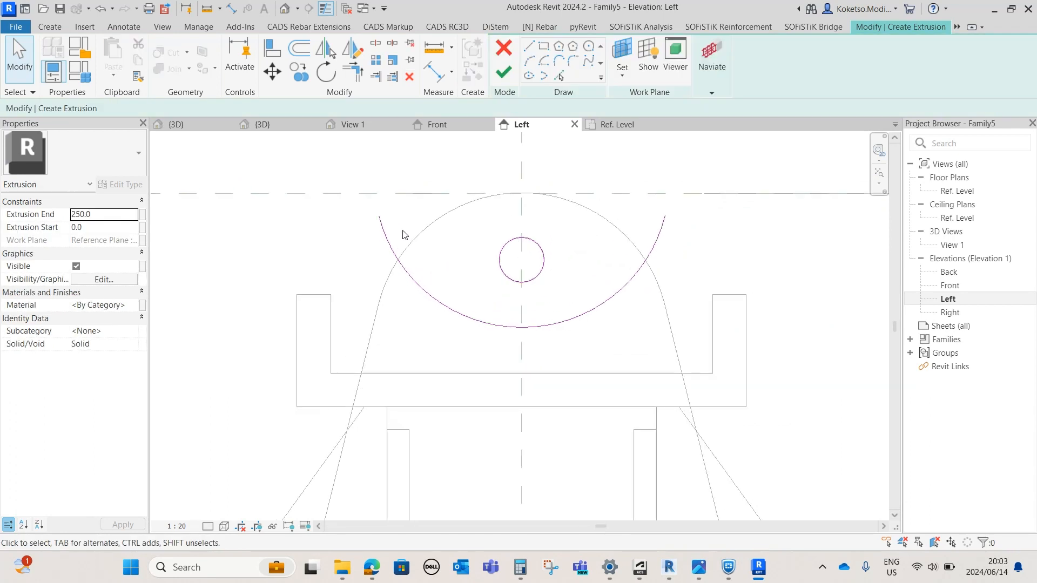
# Draw a line about 30 mm long tangentially upward from each of the arc's two ends.
pyautogui.click(534, 45)
pyautogui.click(378, 215)
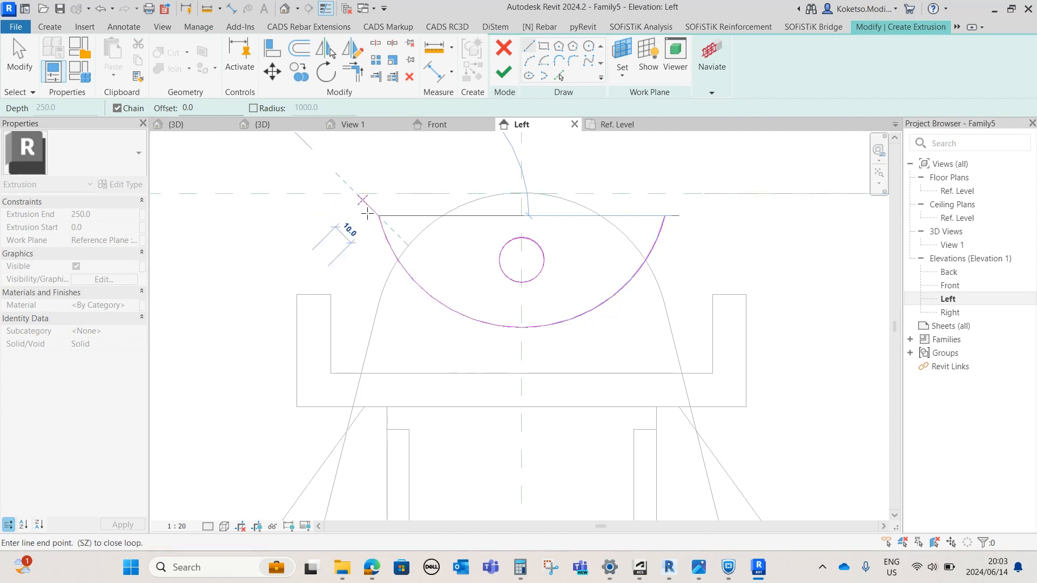
pyautogui.moveTo(370, 207); pyautogui.dragTo(373, 302, button='middle')
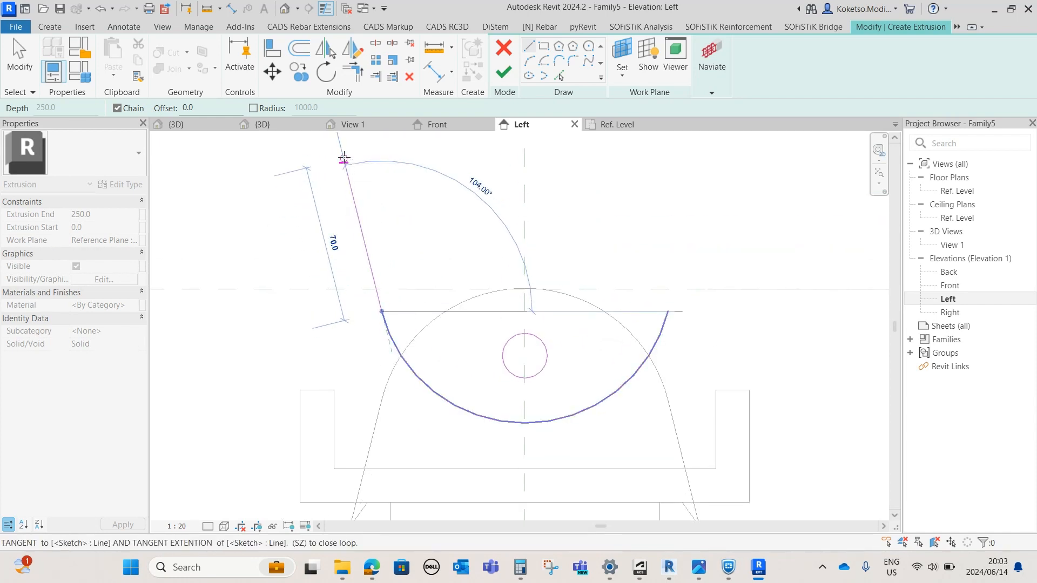
pyautogui.click(362, 246)
pyautogui.press('Escape')
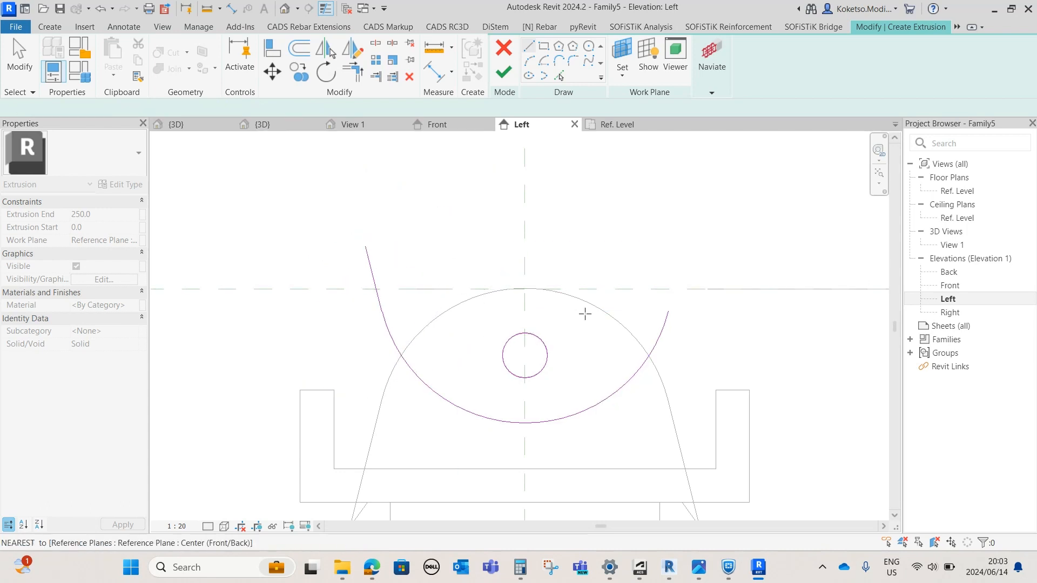
pyautogui.click(668, 312)
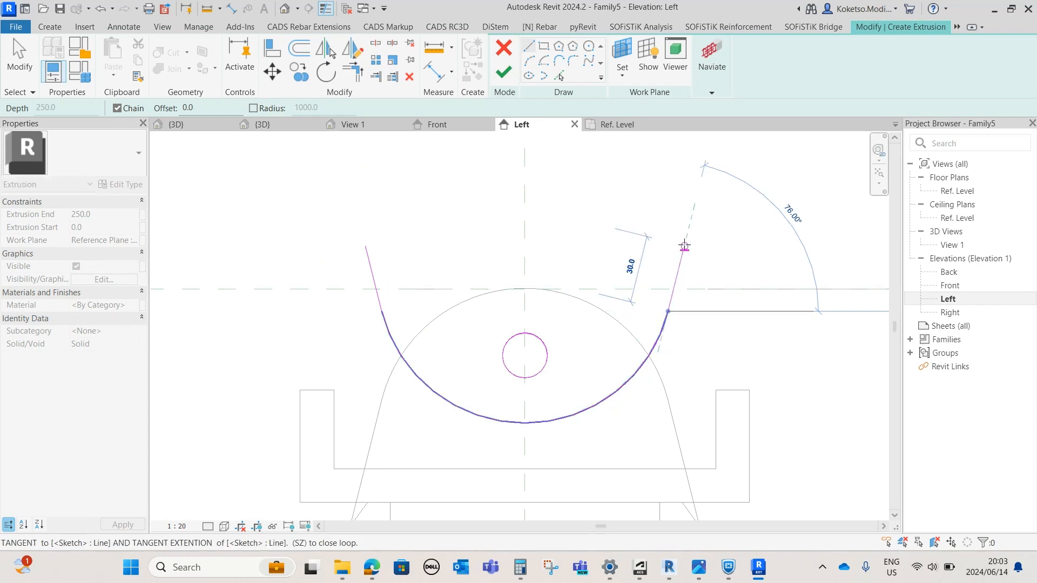
pyautogui.click(685, 246)
pyautogui.press('Escape')
pyautogui.press('Escape')
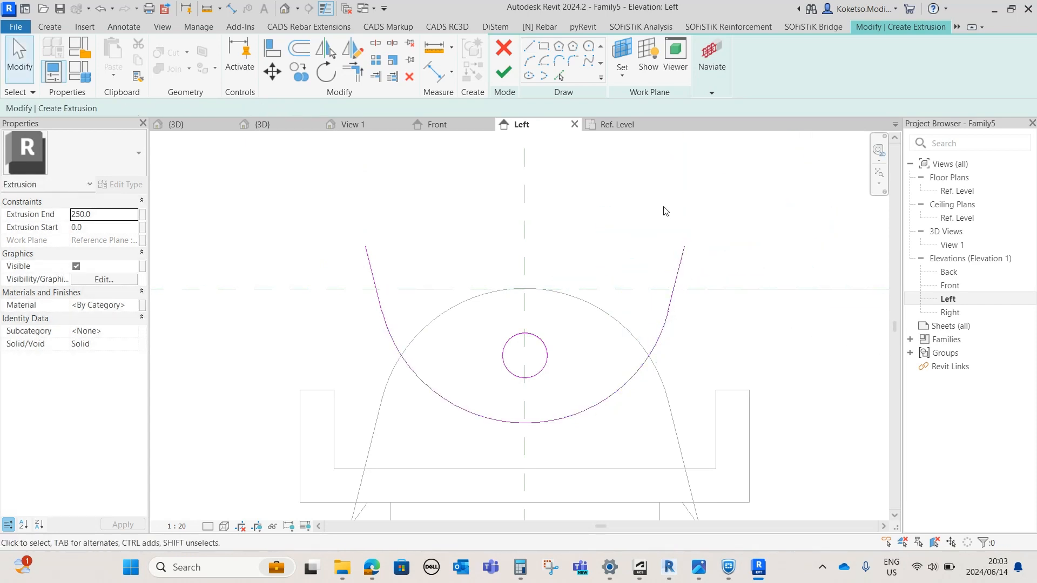
# Close the outline with a horizontal line joining the upper ends of the two slanted lines.
pyautogui.click(530, 47)
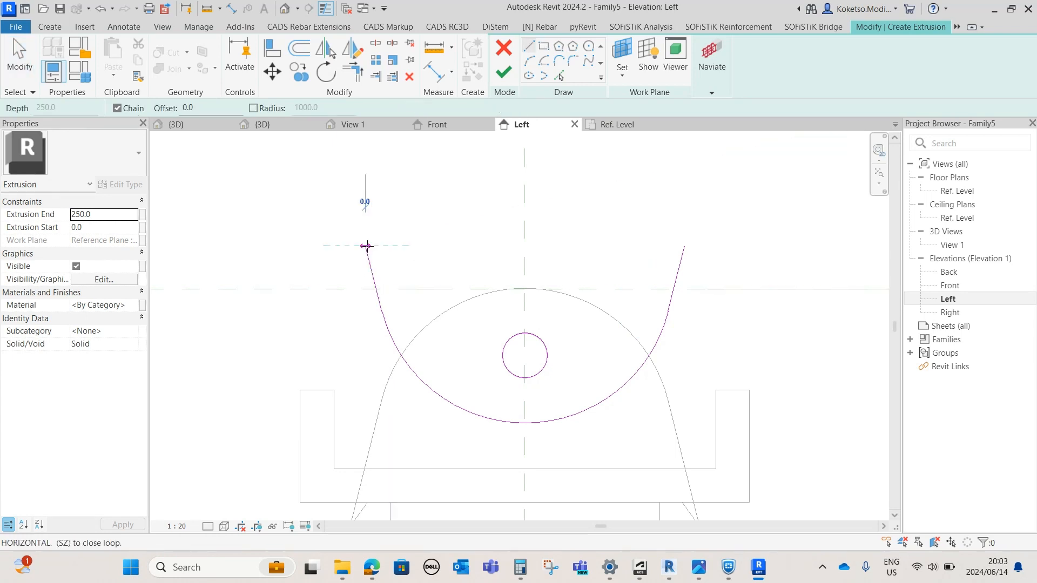
pyautogui.click(366, 246)
pyautogui.click(685, 246)
pyautogui.press('Escape')
pyautogui.press('Escape')
pyautogui.scroll(2, 676, 302)
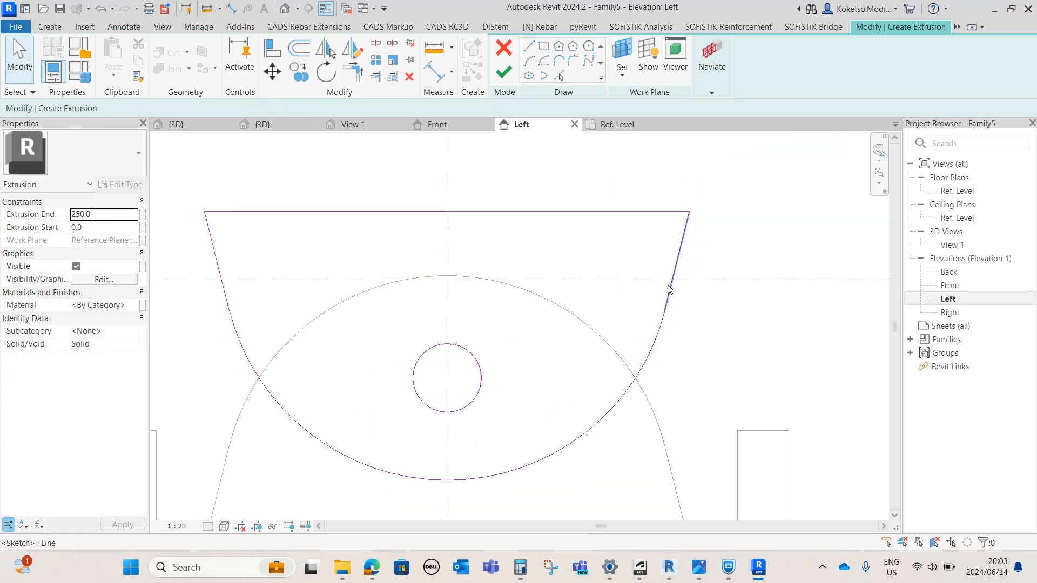
pyautogui.click(670, 289)
pyautogui.scroll(2, 689, 211)
pyautogui.moveTo(689, 211); pyautogui.dragTo(687, 210)
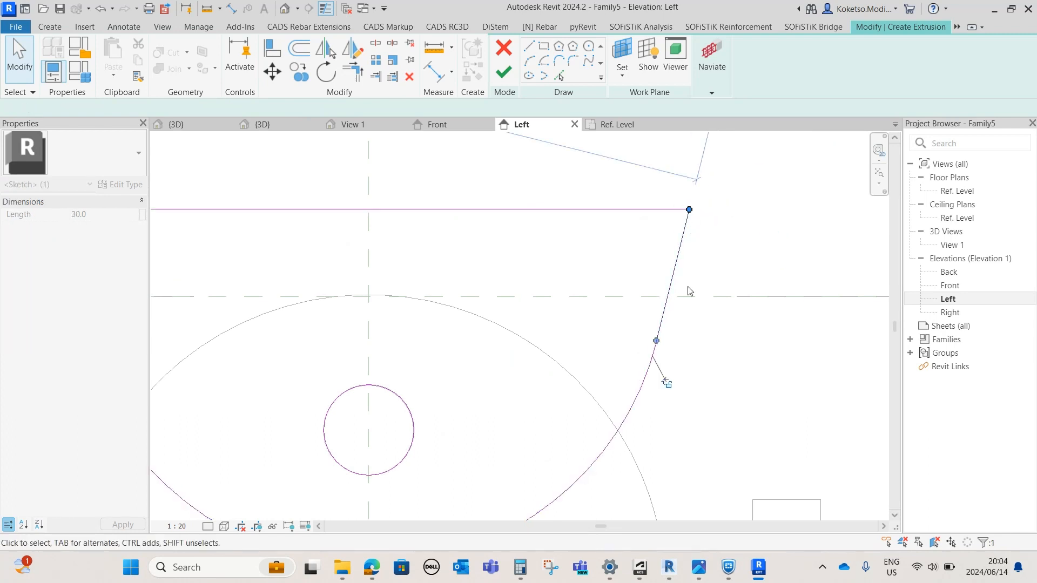
pyautogui.click(689, 290)
pyautogui.scroll(-2, 663, 298)
pyautogui.scroll(1, 625, 300)
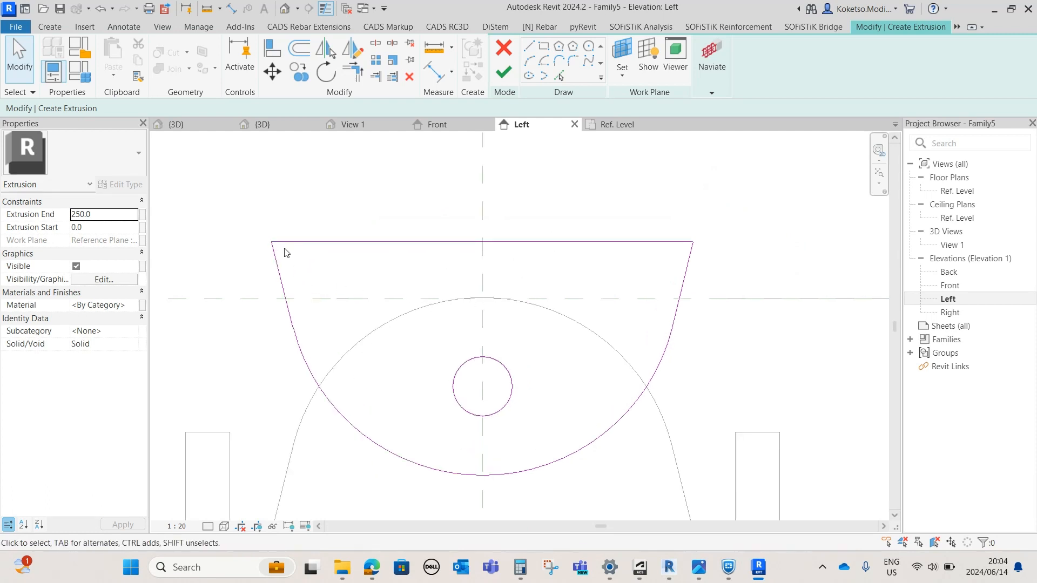
# Finish the extrusion sketch and assign the Iron, Cast material to the new extrusion.
pyautogui.click(501, 70)
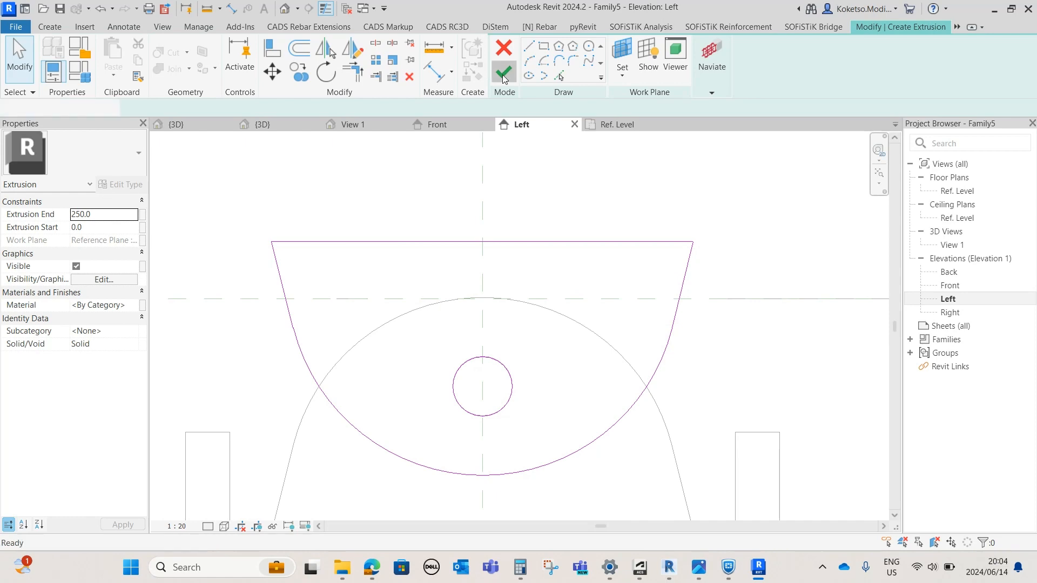
pyautogui.click(131, 306)
pyautogui.click(133, 305)
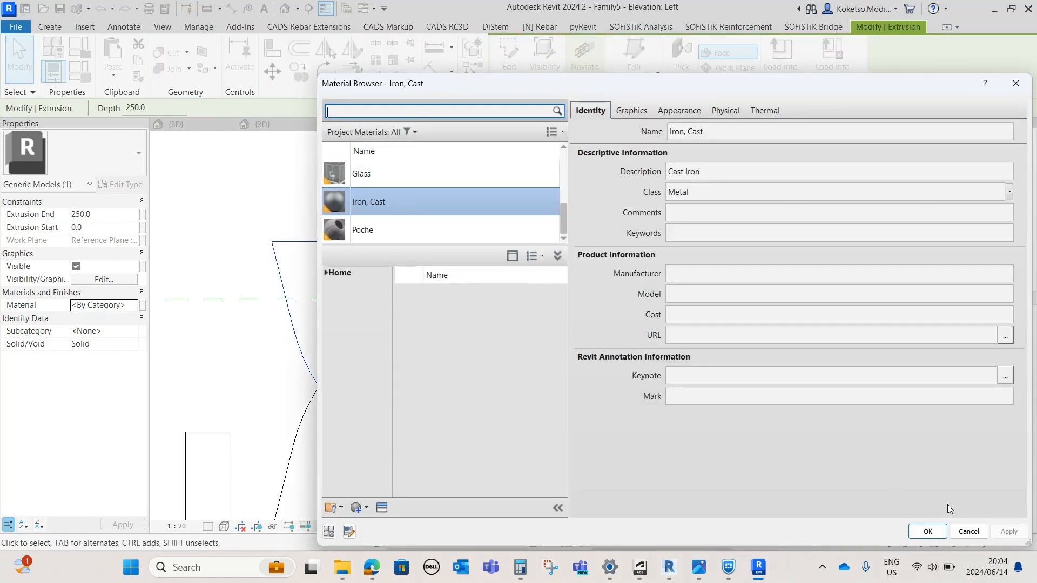
pyautogui.click(928, 535)
pyautogui.click(515, 272)
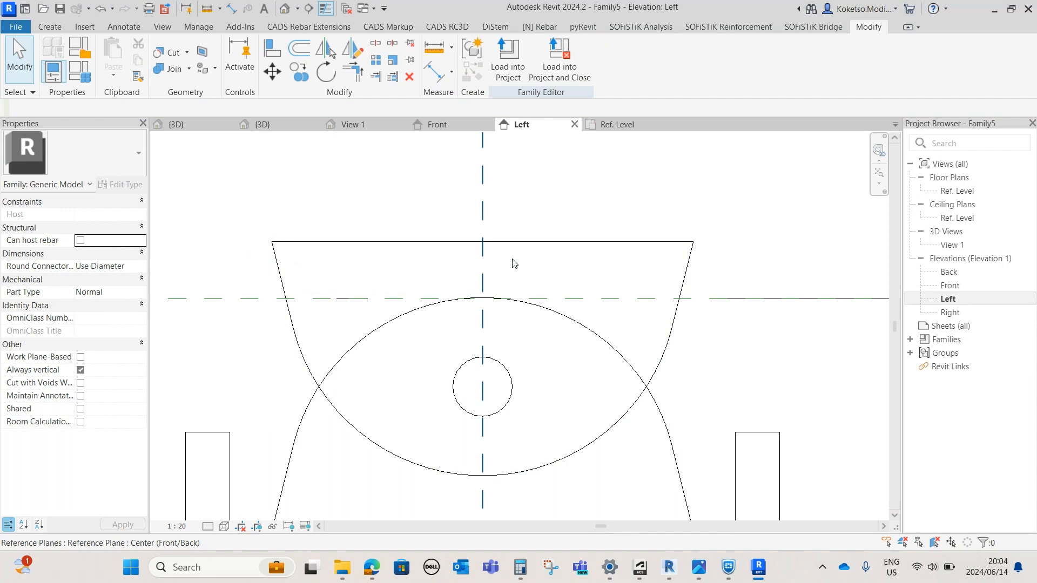
# Select the new extrusion in the Ref. Level plan and set that view's visual style to Shaded.
pyautogui.click(622, 128)
pyautogui.scroll(4, 489, 334)
pyautogui.scroll(-5, 484, 292)
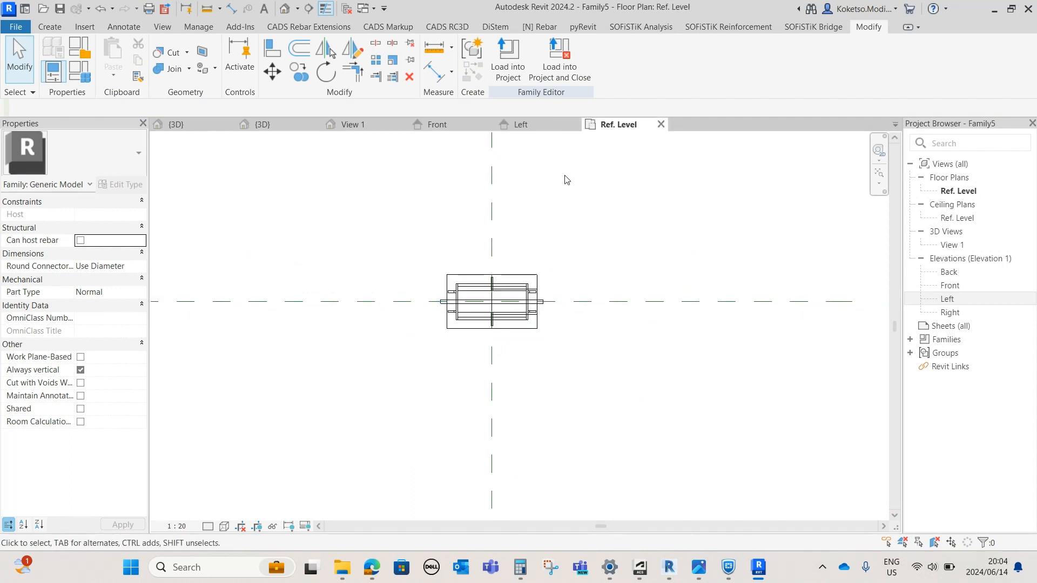
pyautogui.scroll(3, 451, 303)
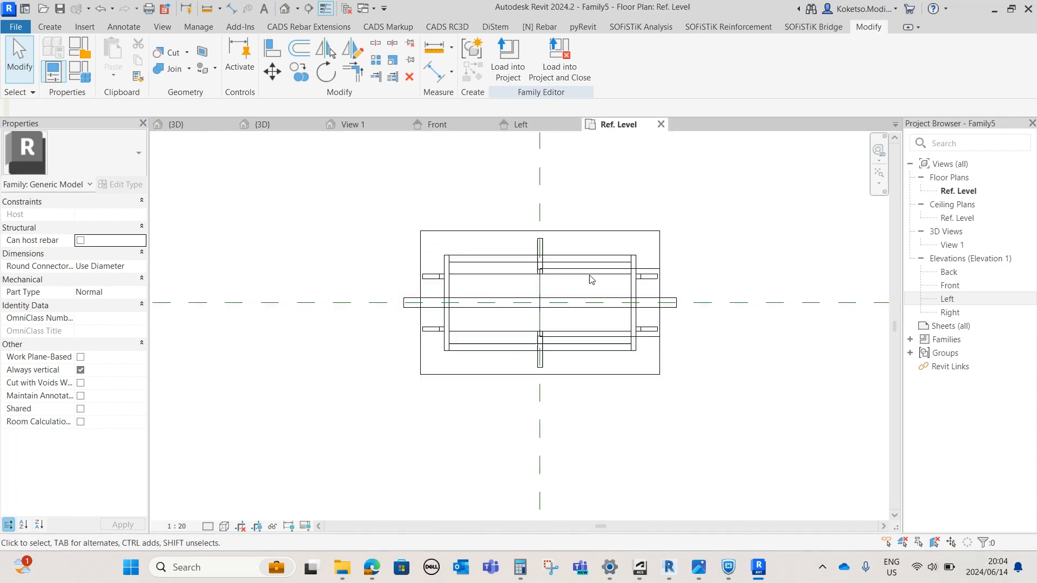
pyautogui.scroll(-4, 325, 274)
pyautogui.scroll(4, 451, 273)
pyautogui.click(394, 280)
pyautogui.scroll(4, 322, 294)
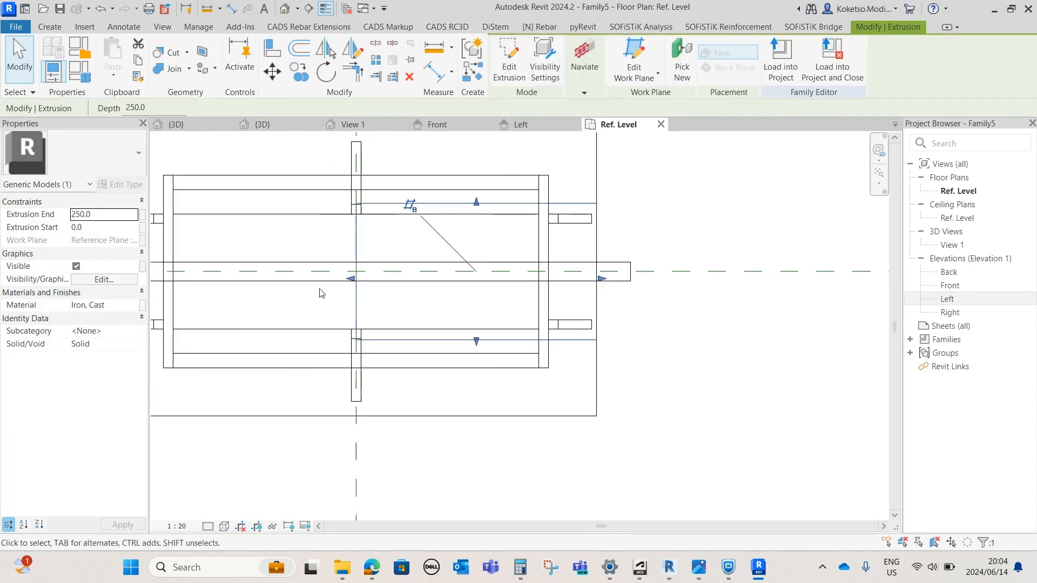
pyautogui.click(224, 526)
pyautogui.click(243, 469)
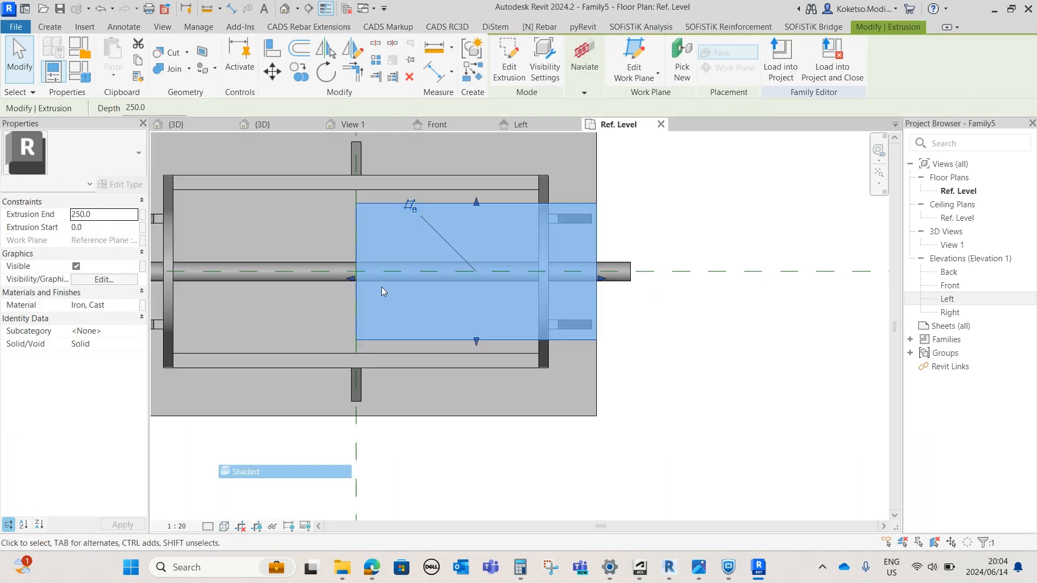
# Reduce the extrusion to the thickness of the right end plate, from 190 to 200 mm.
pyautogui.click(432, 236)
pyautogui.scroll(3, 432, 235)
pyautogui.click(435, 210)
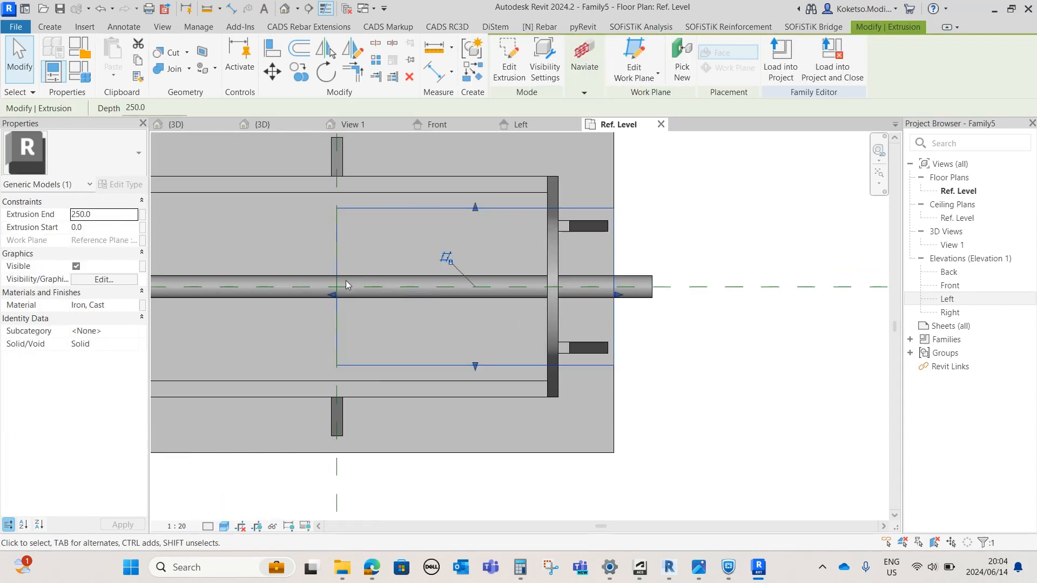
pyautogui.moveTo(333, 295); pyautogui.dragTo(545, 297)
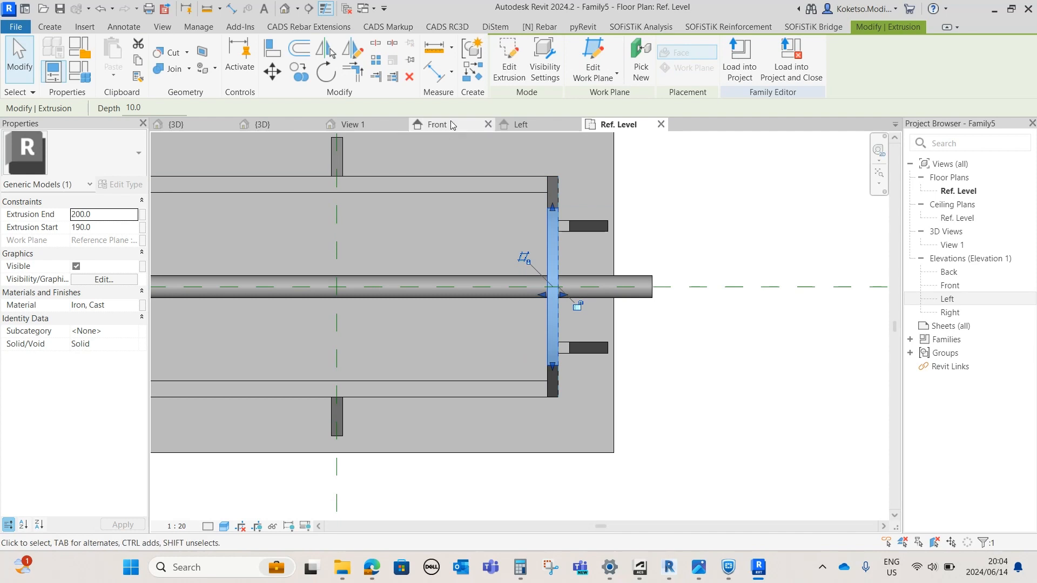
# Examine in the 3D view how the thinned extrusion sits against the right end plate and the rod.
pyautogui.click(369, 125)
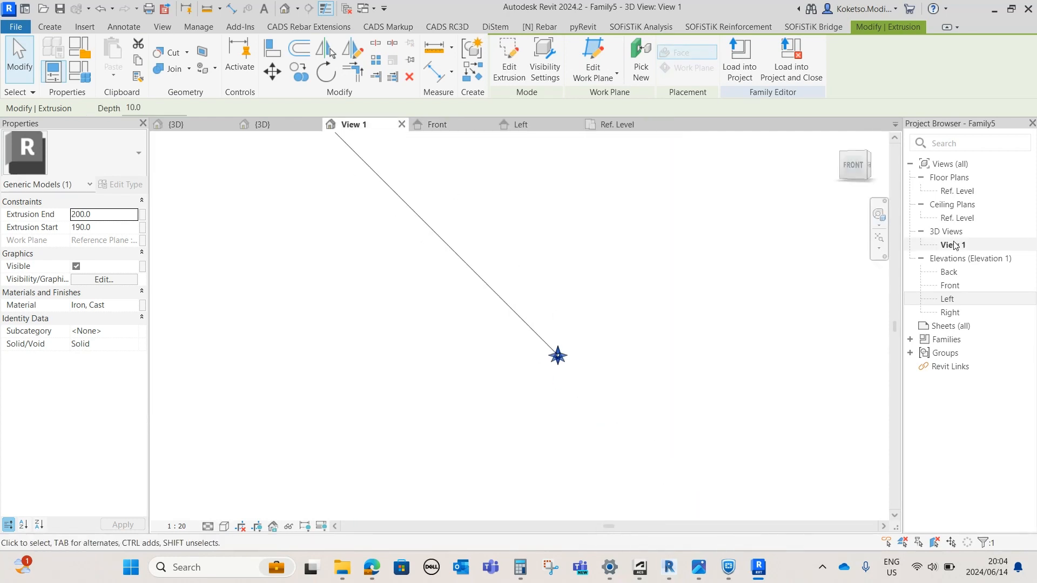
pyautogui.click(879, 238)
pyautogui.click(609, 383)
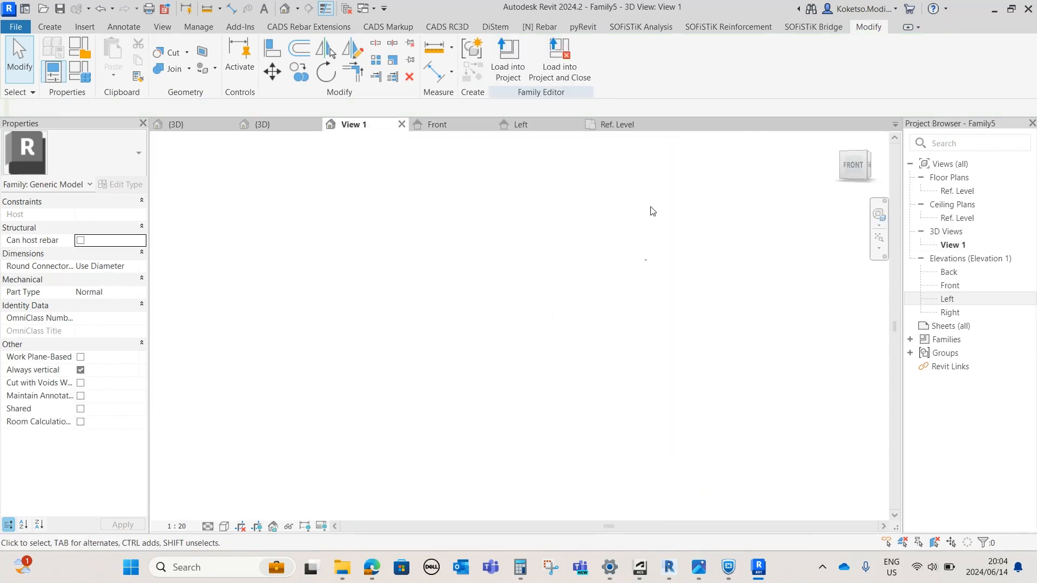
pyautogui.click(879, 238)
pyautogui.scroll(-3, 506, 319)
pyautogui.keyDown('shift'); pyautogui.moveTo(670, 335); pyautogui.dragTo(629, 371, button='middle'); pyautogui.keyUp('shift')
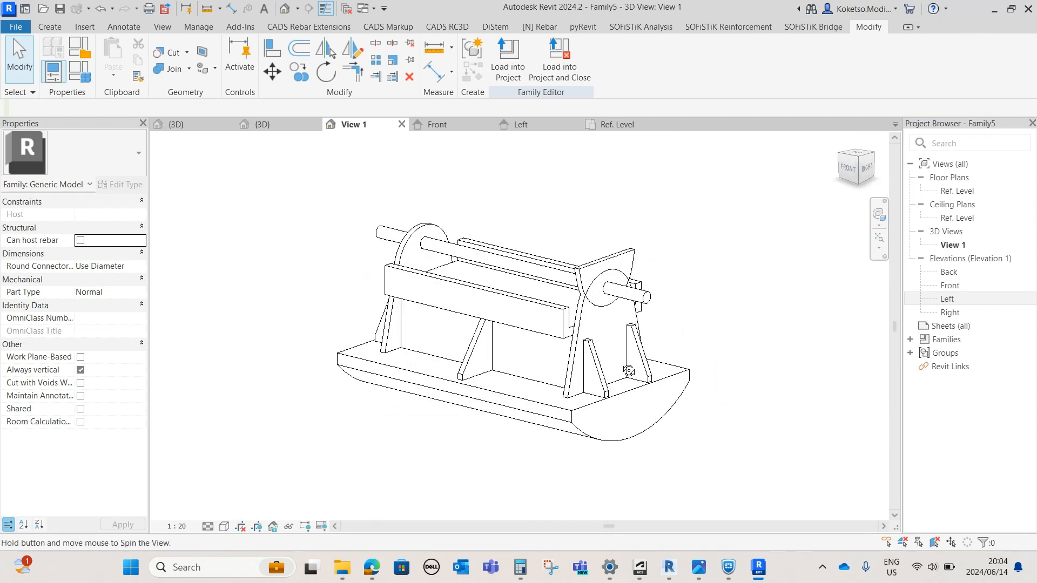
pyautogui.scroll(8, 628, 372)
pyautogui.click(668, 172)
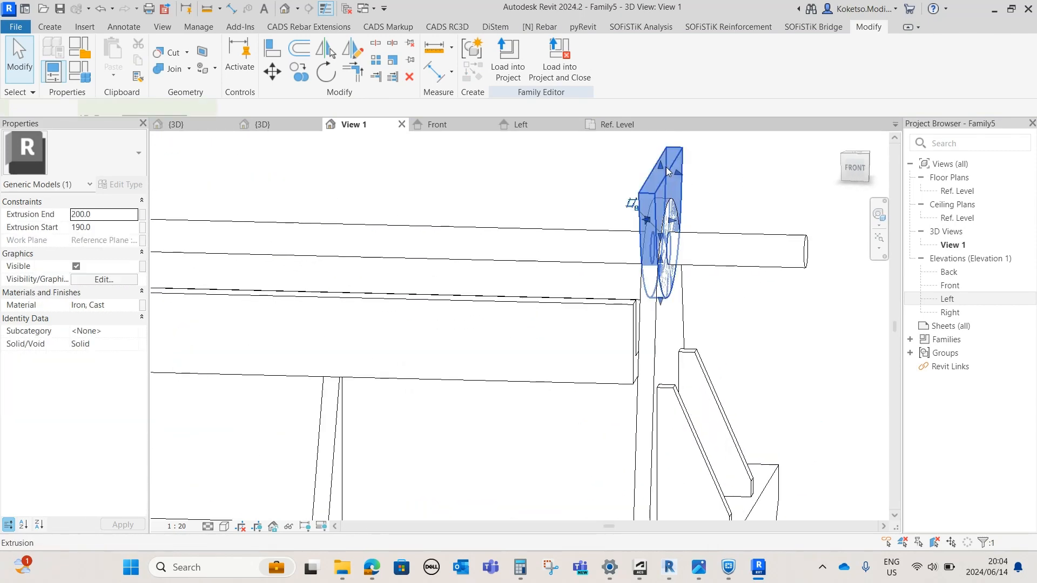
pyautogui.keyDown('shift'); pyautogui.moveTo(712, 292); pyautogui.dragTo(689, 262, button='middle'); pyautogui.keyUp('shift')
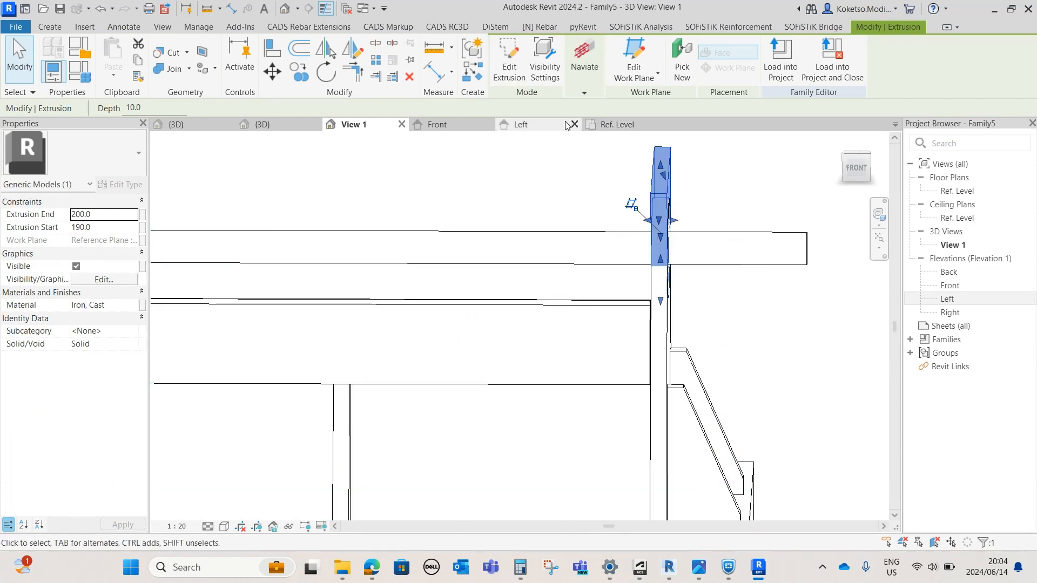
# In the Front elevation, stretch the extrusion's outer face to about 219.9 mm and move its inner face to the end plate's outer face at 200 mm.
pyautogui.click(432, 126)
pyautogui.click(833, 385)
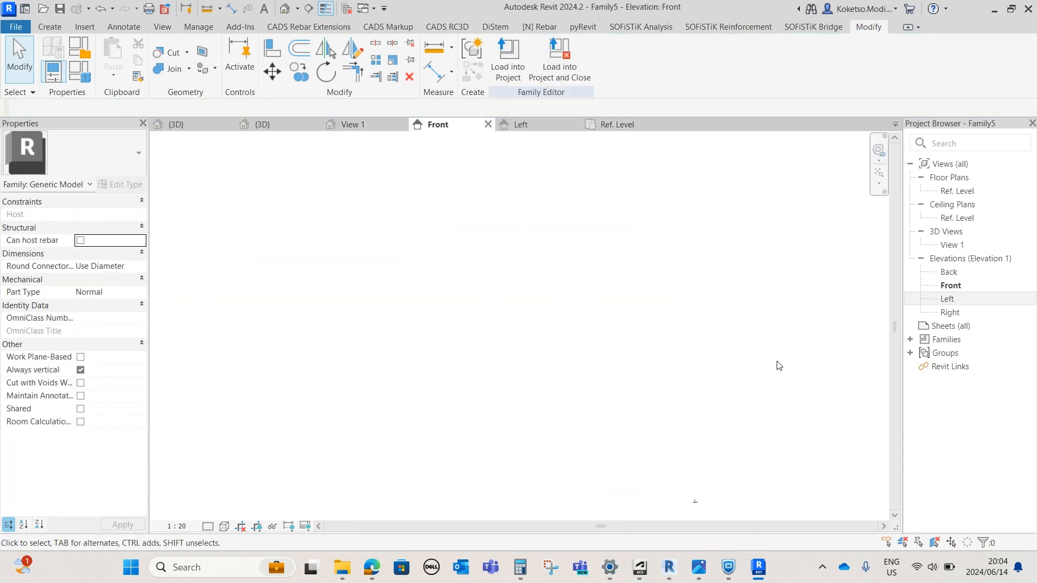
pyautogui.click(879, 173)
pyautogui.scroll(6, 505, 435)
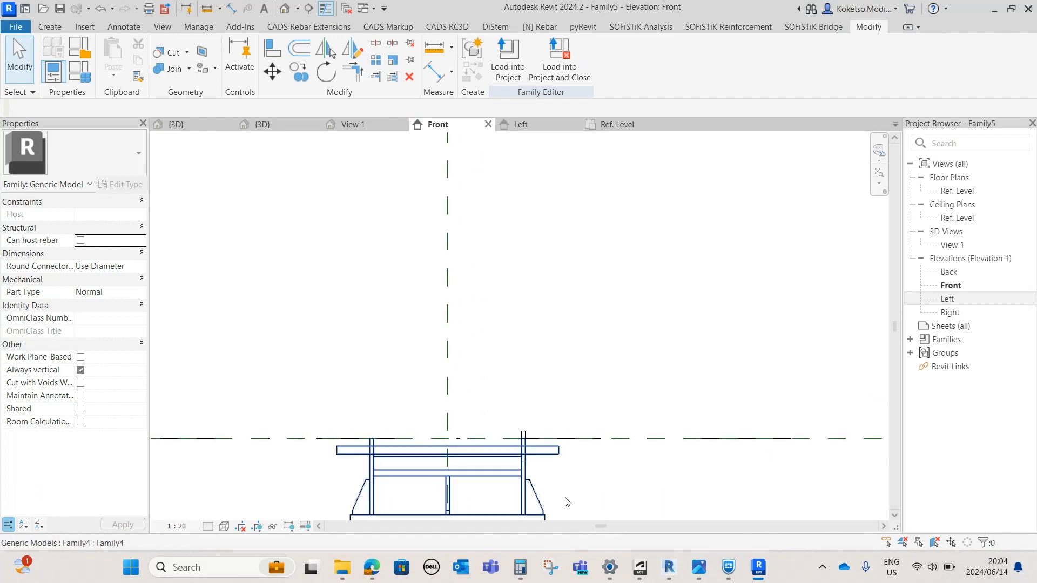
pyautogui.click(480, 396)
pyautogui.scroll(3, 470, 335)
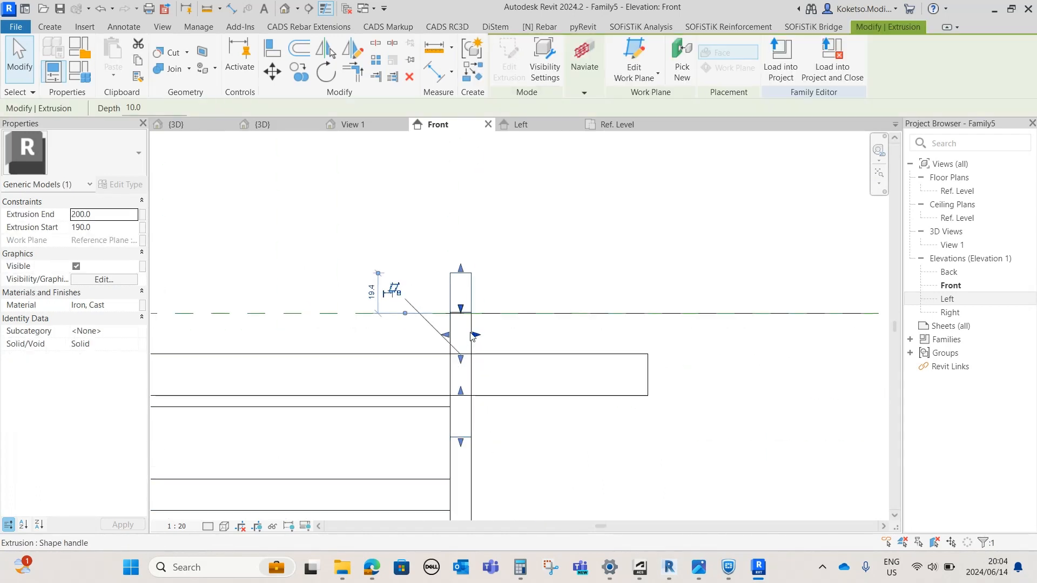
pyautogui.moveTo(513, 334); pyautogui.dragTo(512, 334)
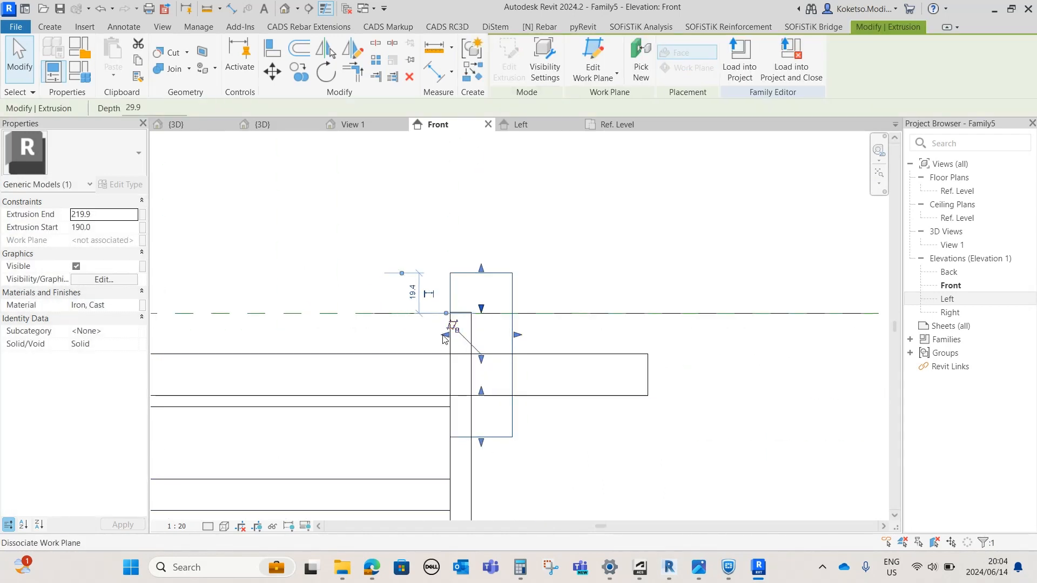
pyautogui.scroll(4, 468, 340)
pyautogui.moveTo(457, 303); pyautogui.dragTo(500, 326)
pyautogui.scroll(-3, 548, 332)
pyautogui.click(587, 319)
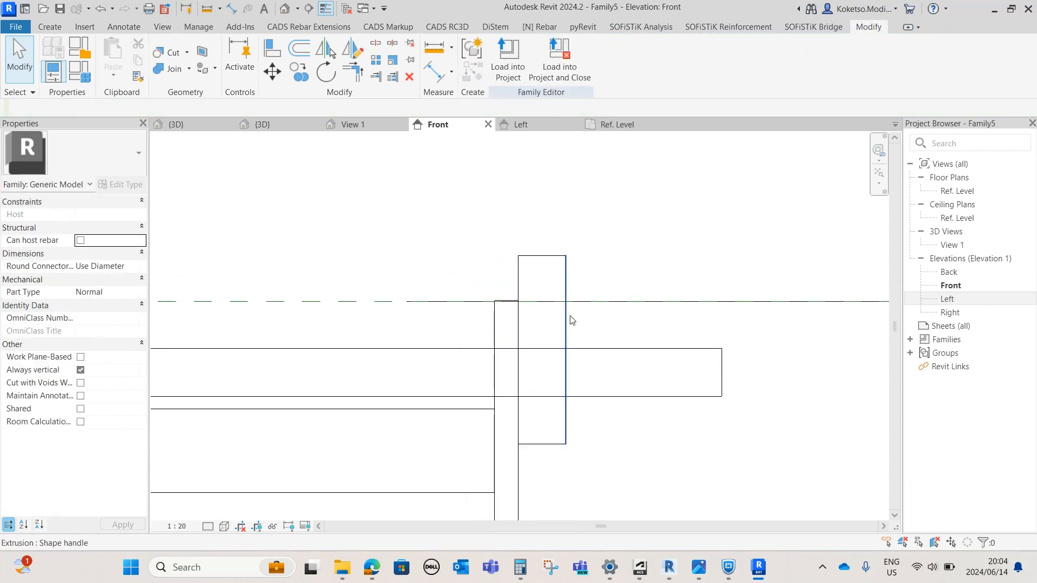
# Set the hanging plate's thickness to 10 mm by moving its outer face.
pyautogui.click(566, 315)
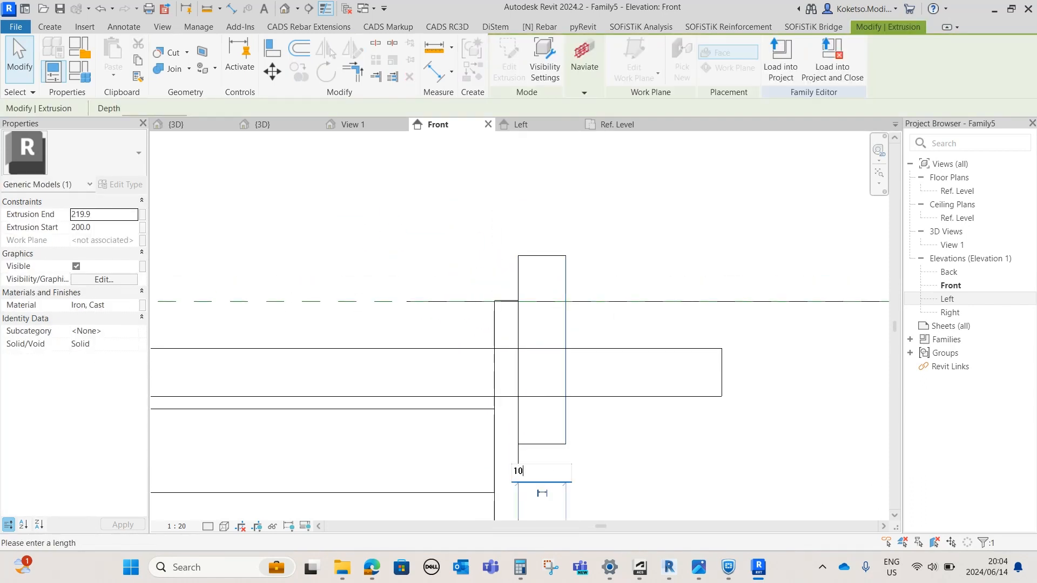
pyautogui.press('Return')
pyautogui.scroll(-4, 554, 189)
pyautogui.click(570, 258)
# Mirror the hanging plate about the vertical centre reference plane to the opposite end of the rod.
pyautogui.click(549, 231)
pyautogui.scroll(-3, 549, 231)
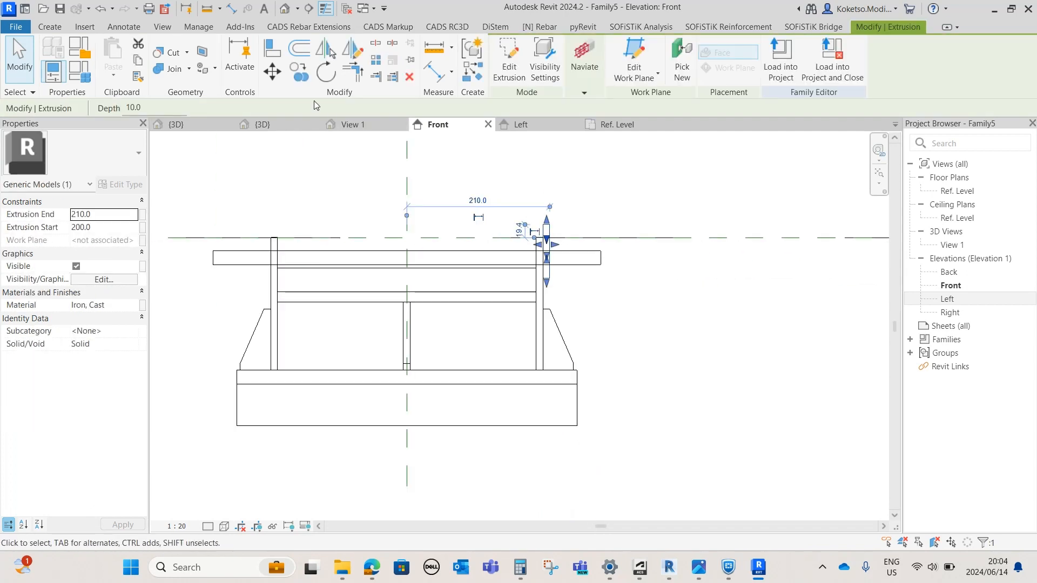
pyautogui.click(325, 50)
pyautogui.click(407, 189)
pyautogui.press('Escape')
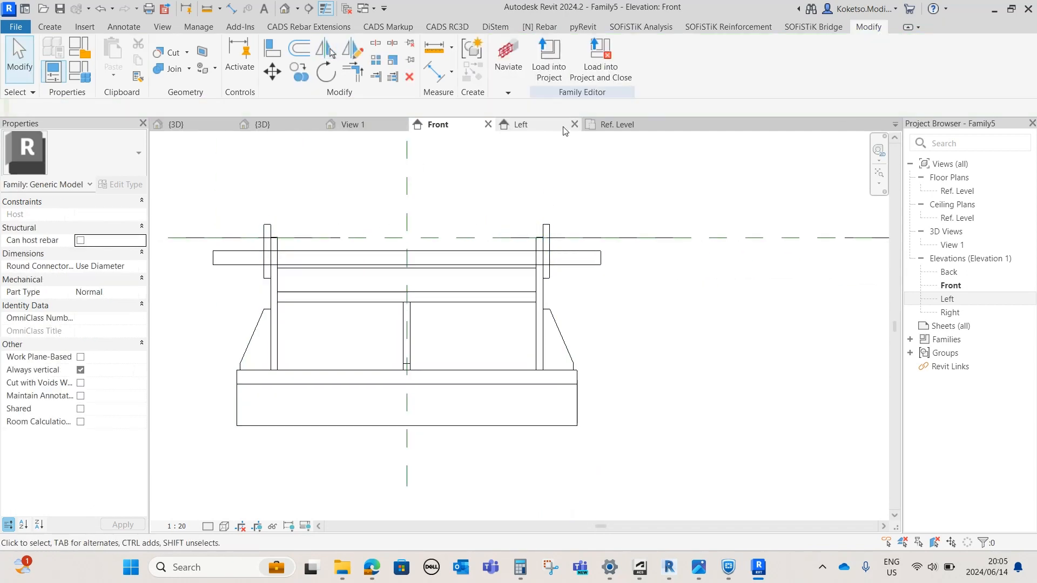
# Close the View 1 3D view and bring up the Ref. Level plan.
pyautogui.moveTo(394, 126); pyautogui.dragTo(421, 194)
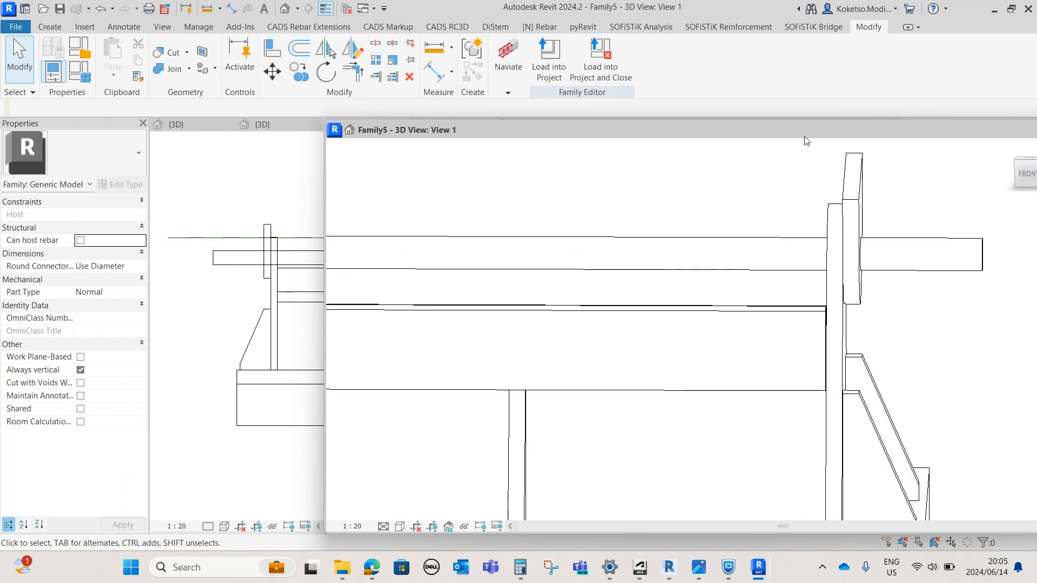
pyautogui.moveTo(803, 135); pyautogui.dragTo(678, 127)
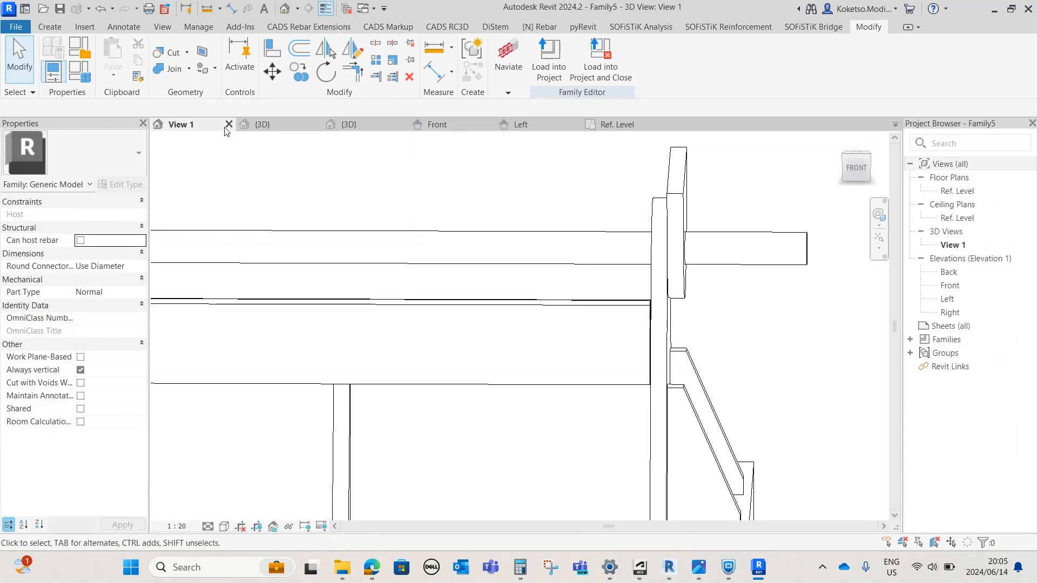
pyautogui.click(228, 125)
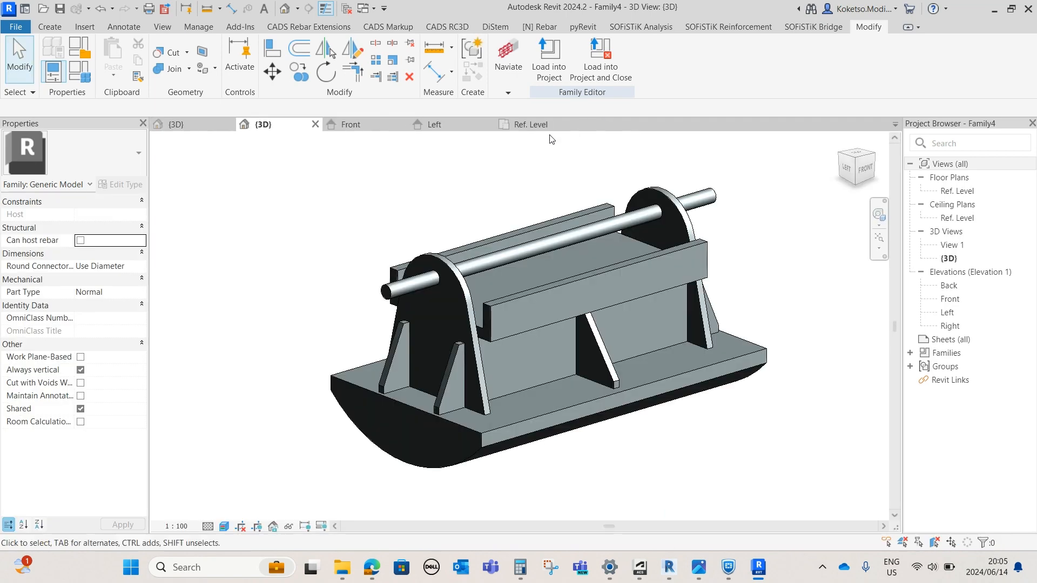
pyautogui.click(532, 125)
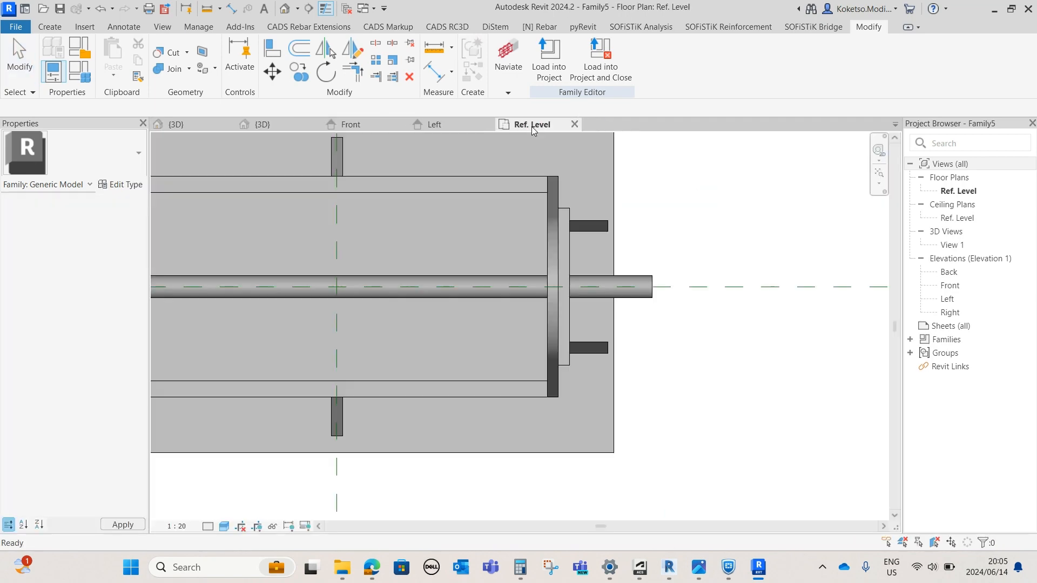
# Open the default 3D view and set its detail level and visual style to show the model with shaded surfaces.
pyautogui.click(285, 9)
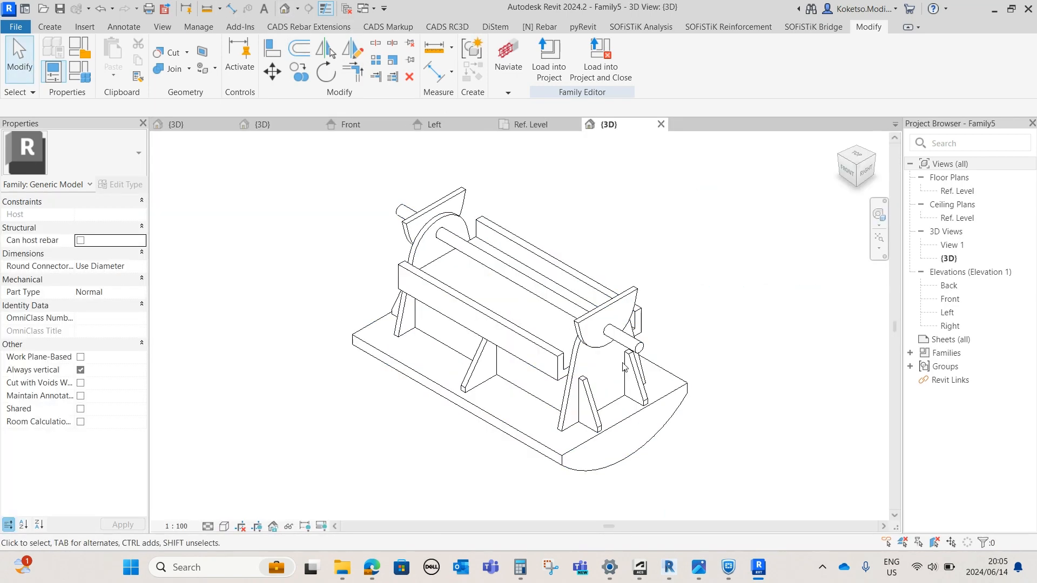
pyautogui.scroll(3, 624, 367)
pyautogui.keyDown('shift'); pyautogui.moveTo(687, 389); pyautogui.dragTo(787, 317, button='middle'); pyautogui.keyUp('shift')
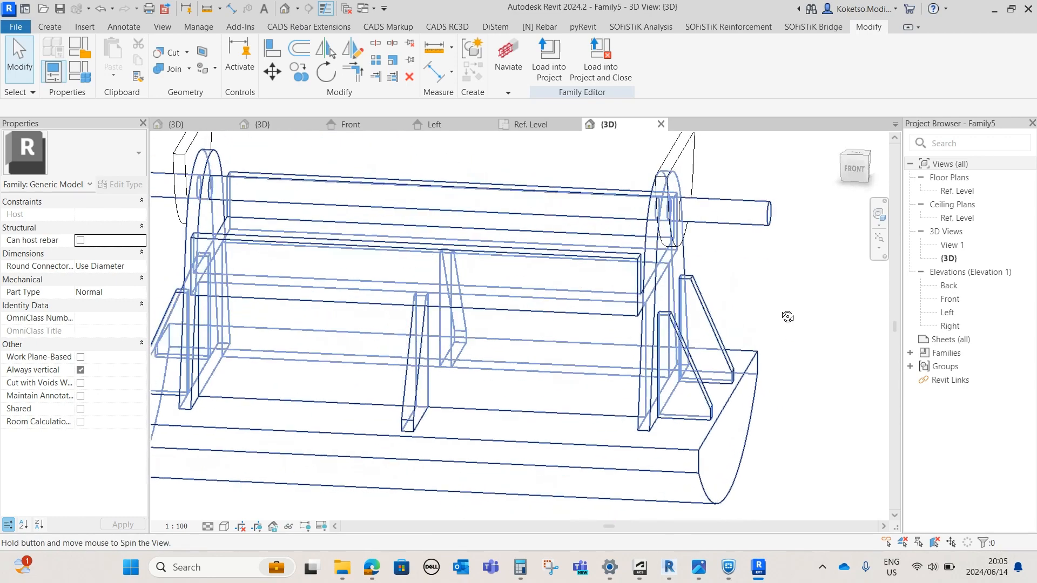
pyautogui.click(212, 528)
pyautogui.click(224, 512)
pyautogui.click(224, 527)
pyautogui.click(232, 513)
pyautogui.scroll(-3, 736, 249)
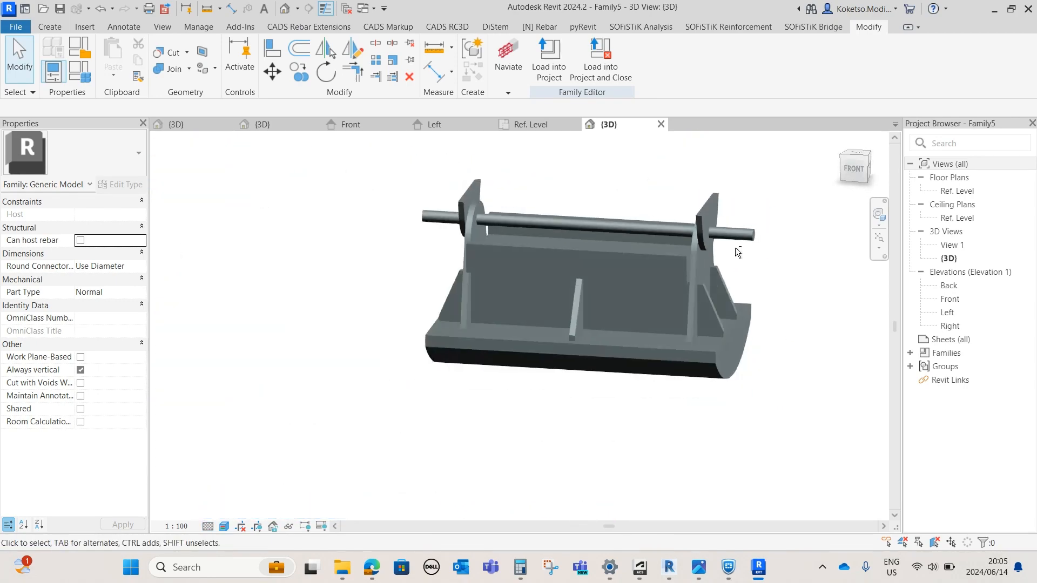
pyautogui.keyDown('shift'); pyautogui.moveTo(508, 284); pyautogui.dragTo(627, 268, button='middle'); pyautogui.keyUp('shift')
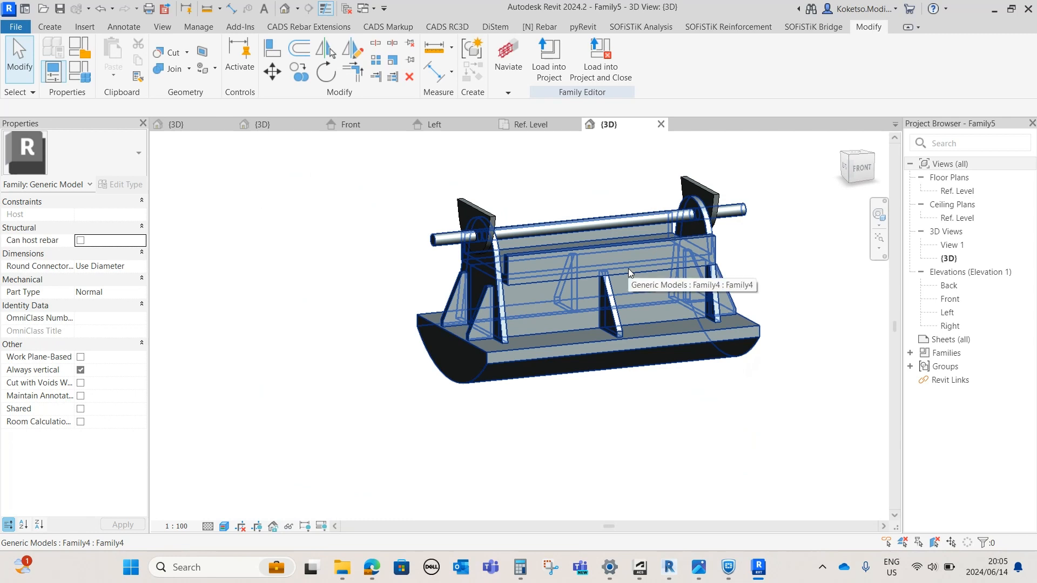
# In the Ref. Level plan, start an extrusion and sketch a rectangle about 439.6 by 300 mm between the base plate's long edges.
pyautogui.click(529, 127)
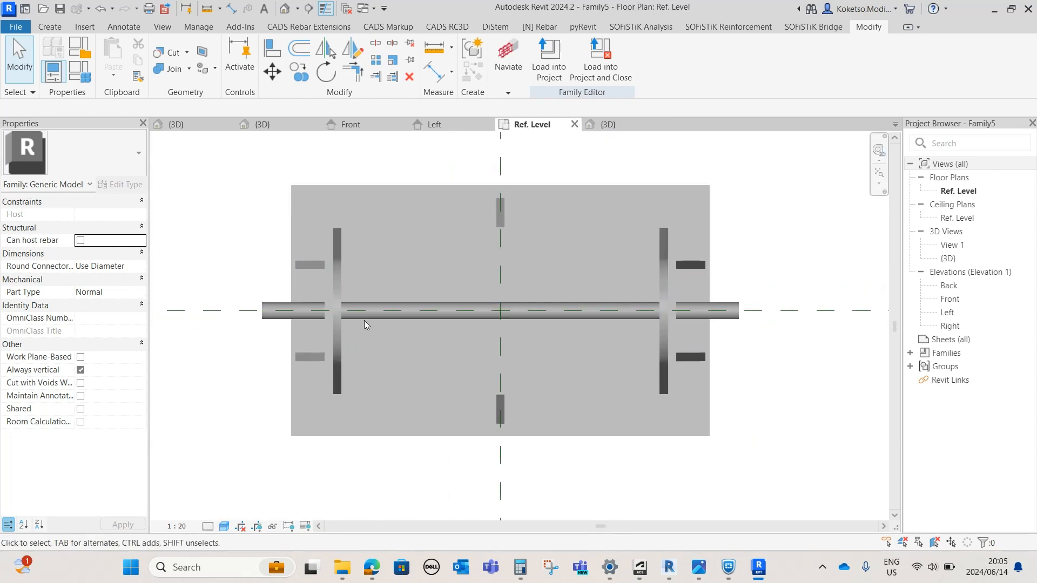
pyautogui.click(50, 26)
pyautogui.click(113, 60)
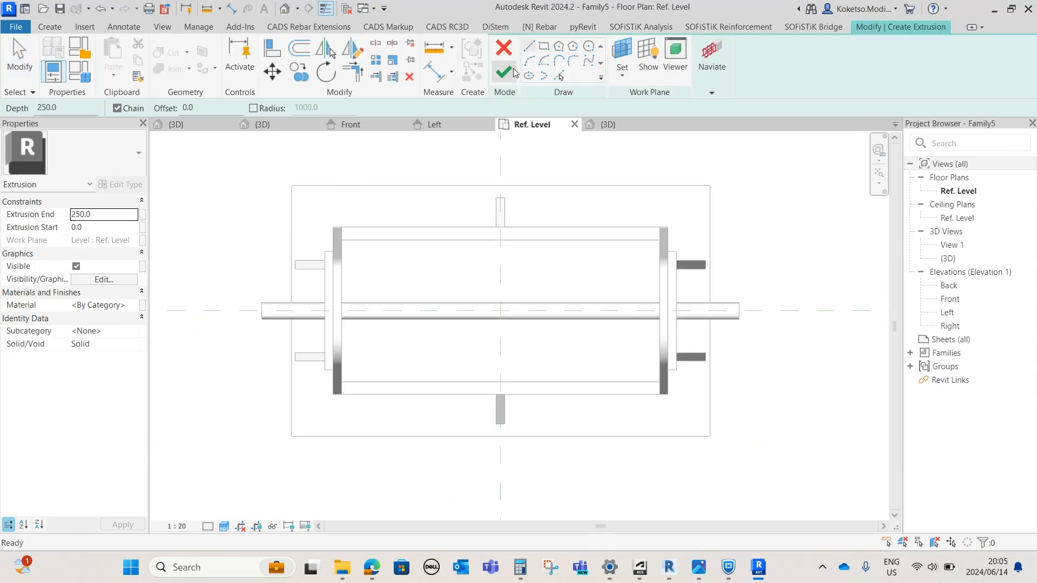
pyautogui.click(544, 48)
pyautogui.scroll(-2, 345, 291)
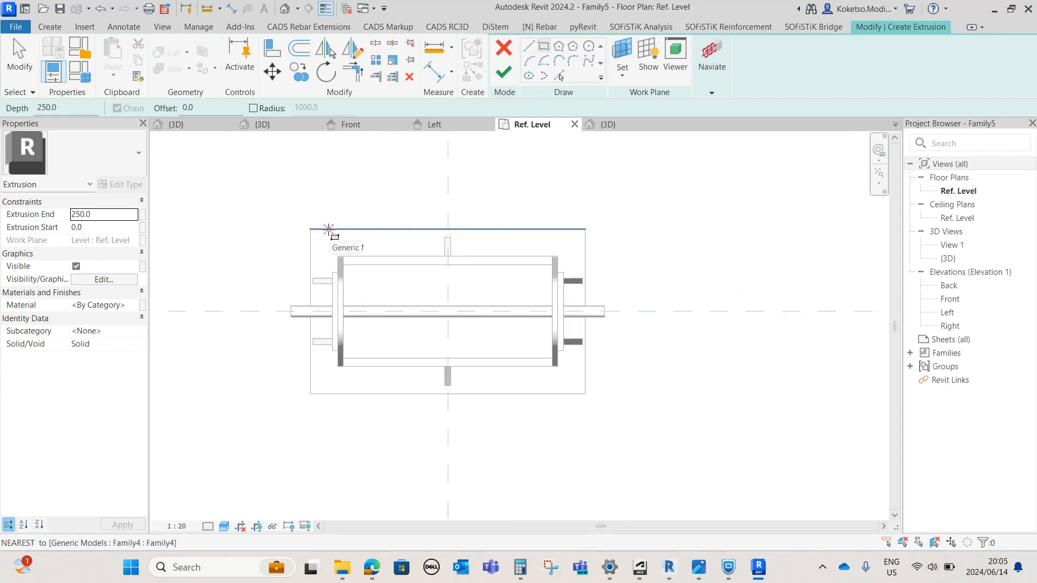
pyautogui.click(328, 229)
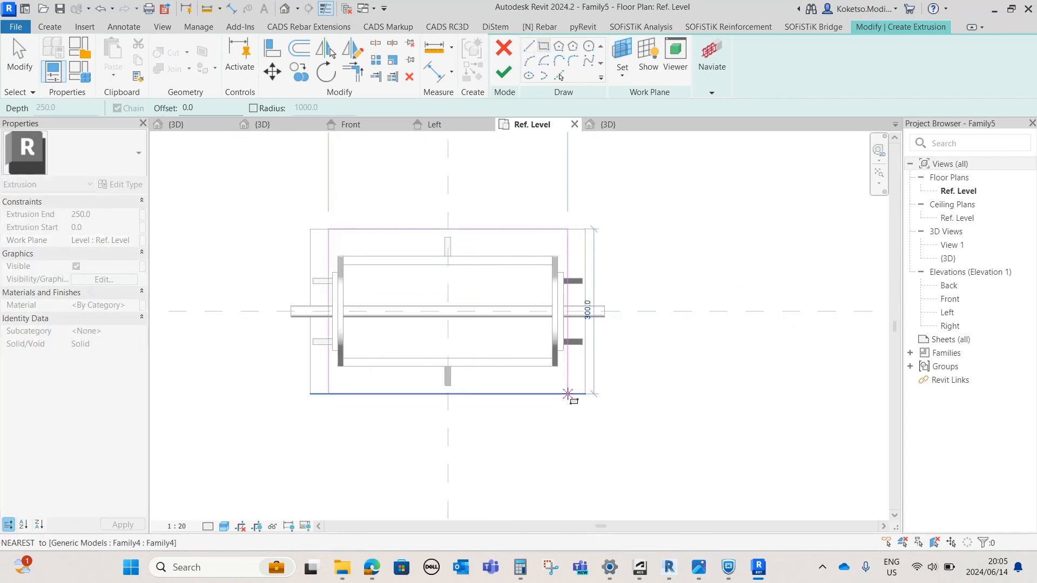
pyautogui.click(568, 394)
pyautogui.scroll(2, 550, 308)
pyautogui.press('Escape')
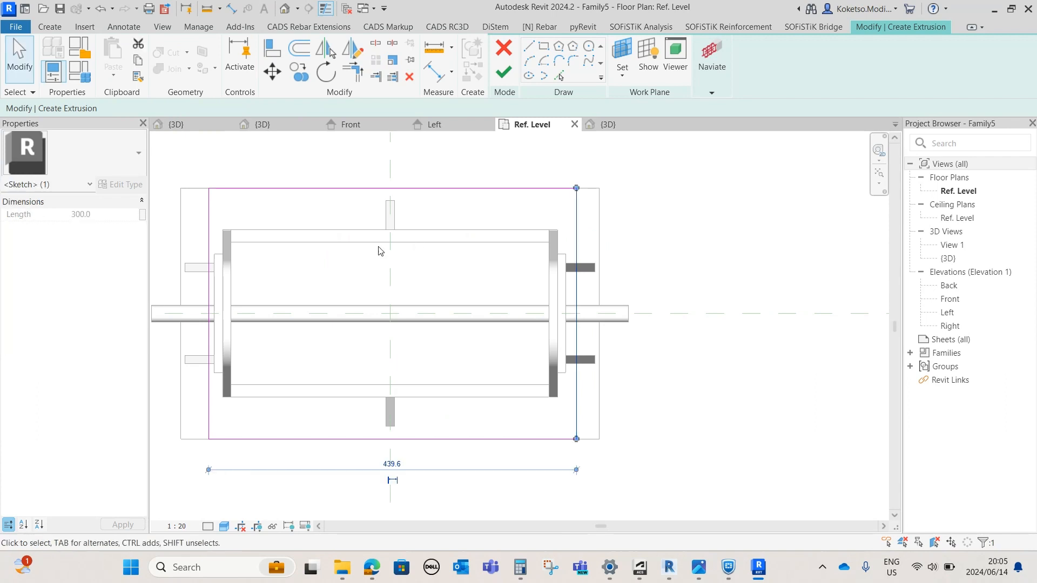
# Set the rectangle's right edge to 200 mm from the vertical centre reference plane.
pyautogui.moveTo(360, 383); pyautogui.dragTo(395, 347)
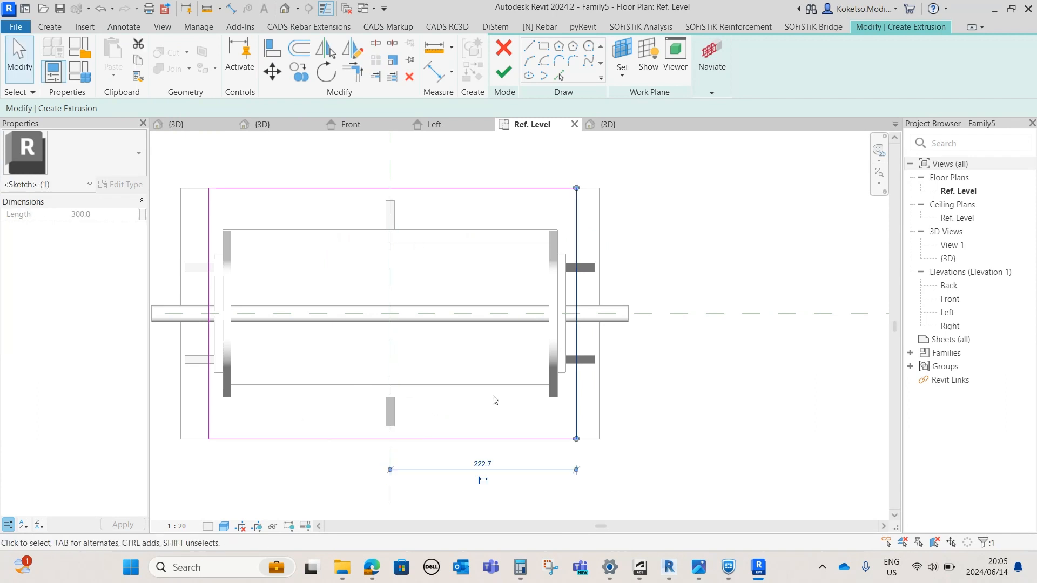
pyautogui.scroll(-2, 529, 392)
pyautogui.scroll(1, 498, 453)
pyautogui.click(498, 447)
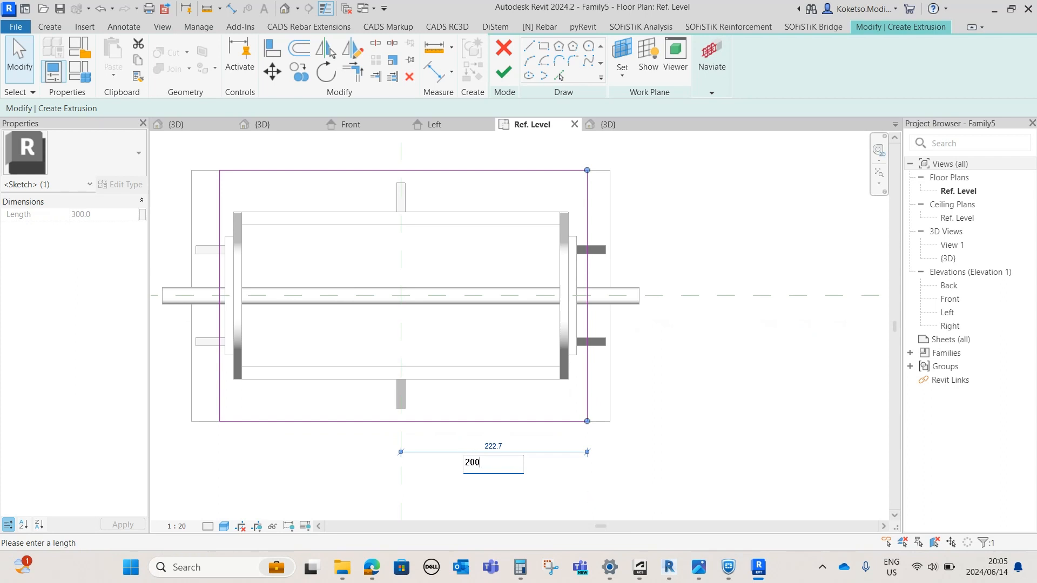
pyautogui.press('Return')
# Move the rectangle's left edge to make the sketch 400 mm wide.
pyautogui.click(220, 271)
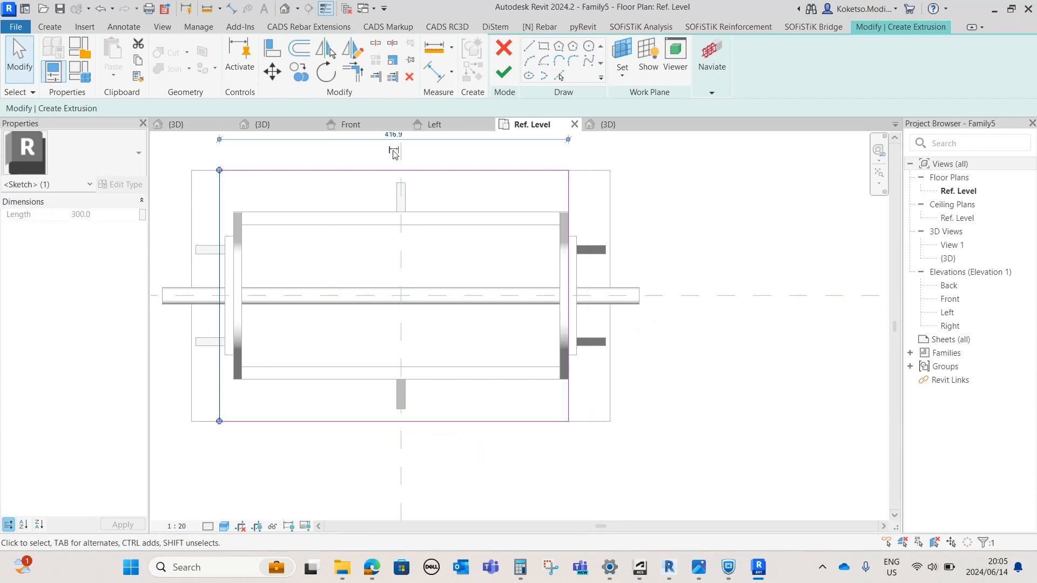
pyautogui.moveTo(391, 251); pyautogui.dragTo(419, 344, button='middle')
pyautogui.click(422, 227)
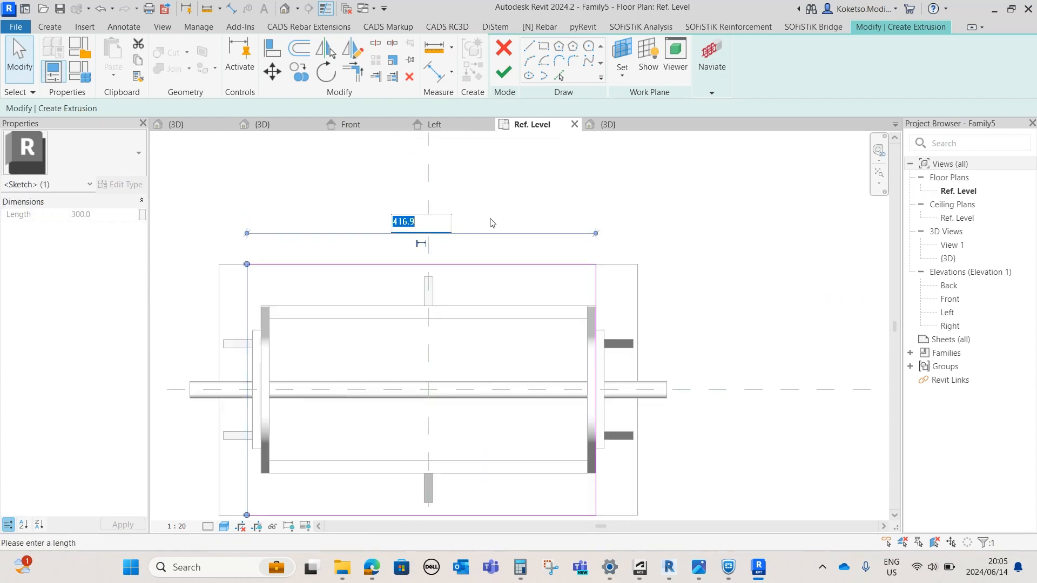
pyautogui.press('Return')
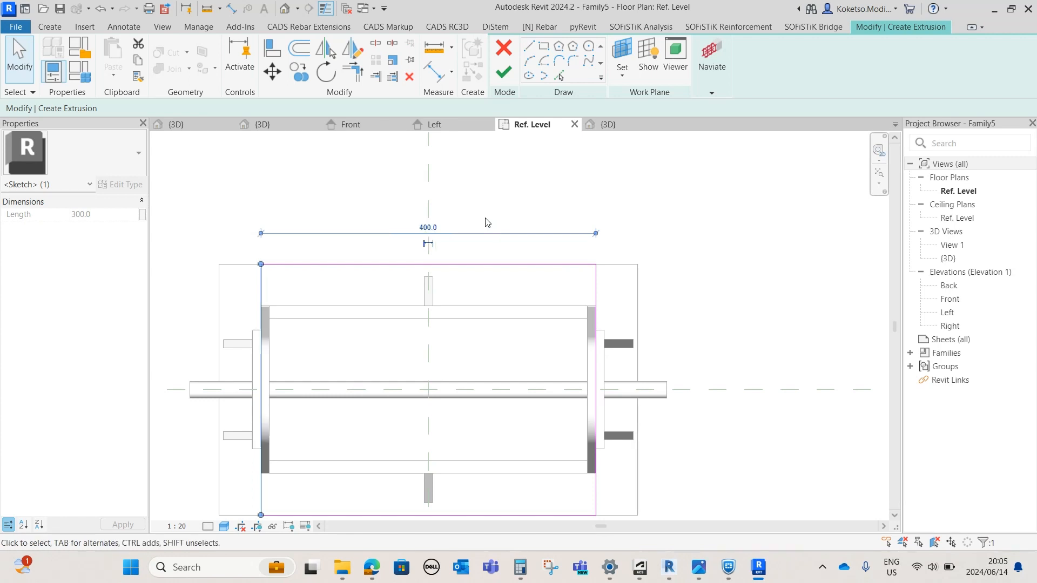
# Finish the rectangular extrusion at its 250 mm depth and bring up the 3D view.
pyautogui.click(463, 264)
pyautogui.scroll(-2, 462, 259)
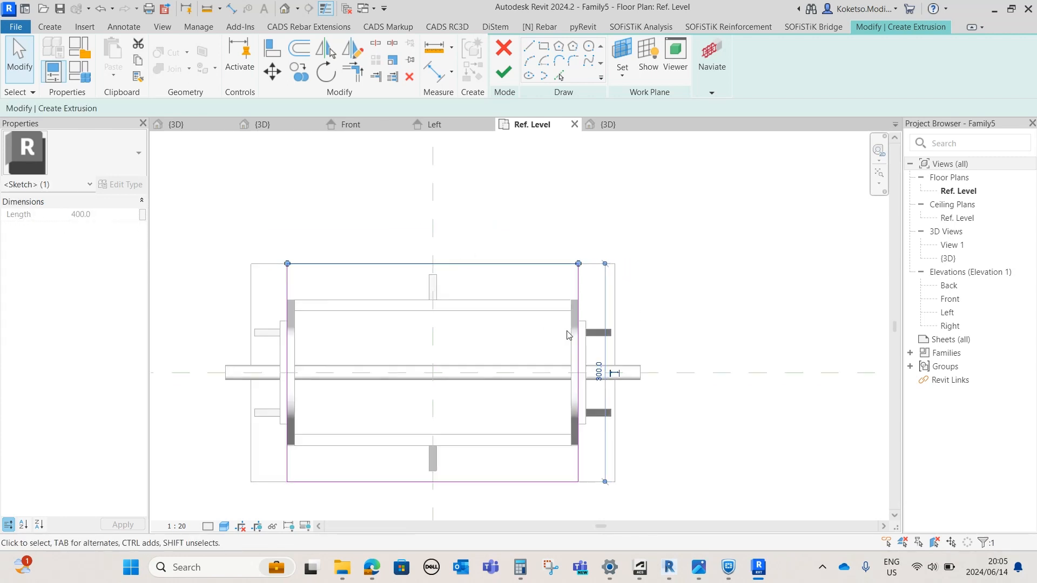
pyautogui.click(594, 369)
pyautogui.scroll(3, 595, 369)
pyautogui.click(607, 124)
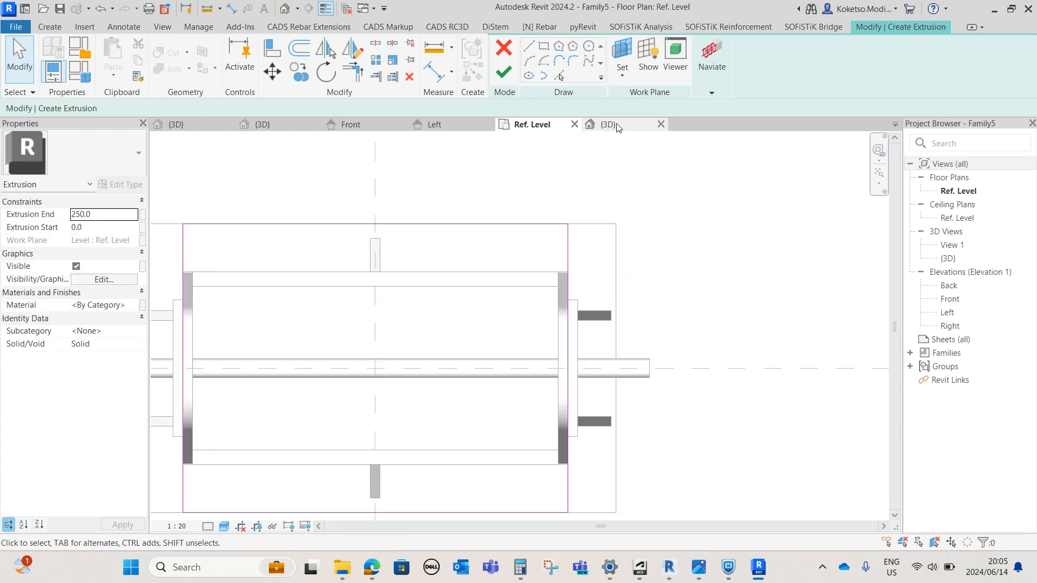
pyautogui.click(503, 73)
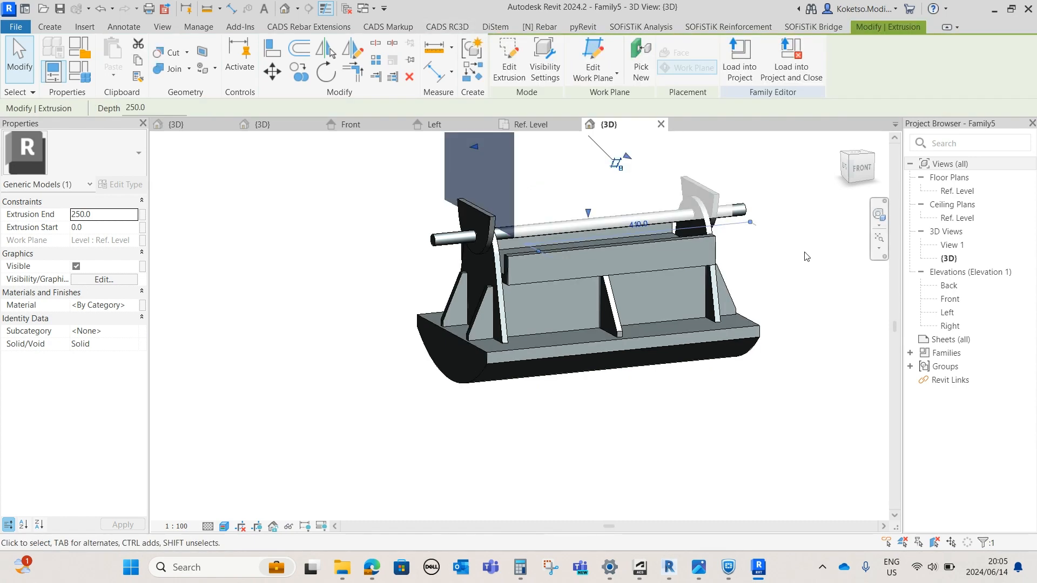
# Set the rectangular extrusion's thickness to 20 mm by moving its upper face.
pyautogui.keyDown('shift'); pyautogui.moveTo(621, 157); pyautogui.dragTo(549, 207, button='middle'); pyautogui.keyUp('shift')
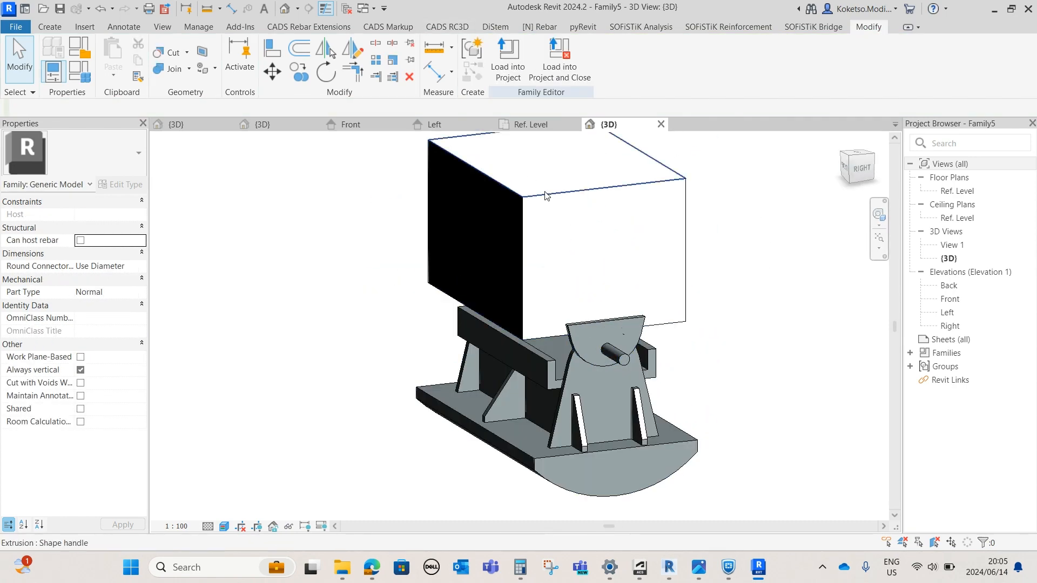
pyautogui.click(543, 208)
pyautogui.click(482, 271)
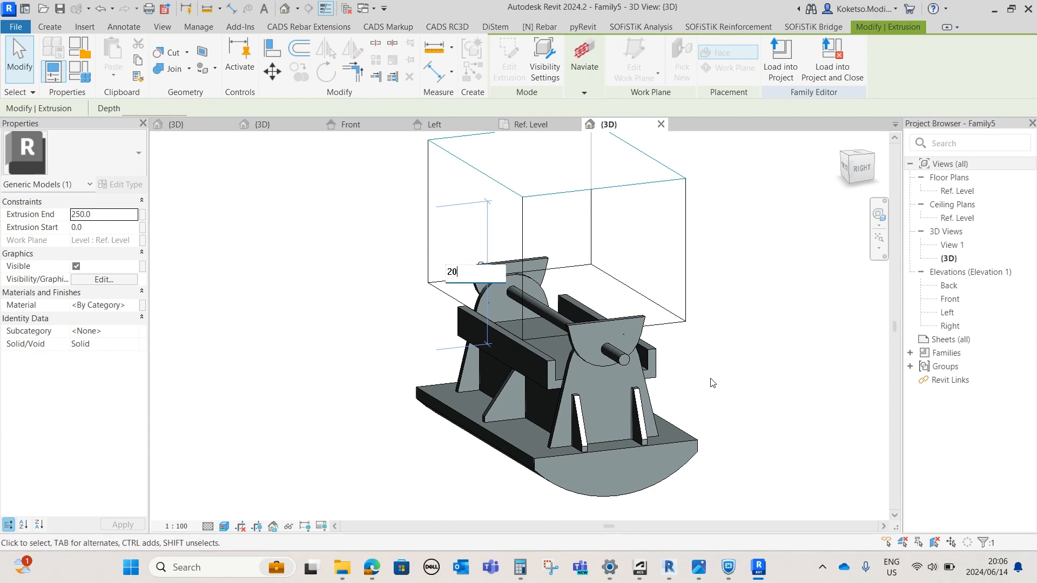
pyautogui.write('20')
pyautogui.press('Return')
pyautogui.click(713, 383)
pyautogui.keyDown('shift'); pyautogui.moveTo(615, 428); pyautogui.dragTo(697, 394, button='middle'); pyautogui.keyUp('shift')
pyautogui.scroll(3, 622, 330)
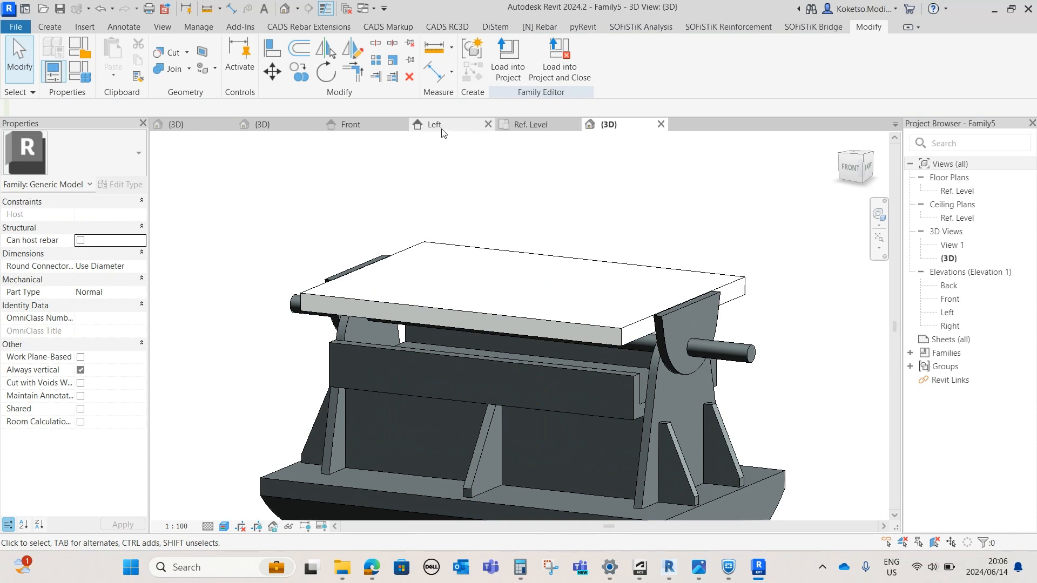
# In the Left elevation, stretch the plate's upper face to about 65.3 mm and move its underside to the hanging plates' top edge.
pyautogui.click(442, 130)
pyautogui.scroll(-2, 483, 248)
pyautogui.click(490, 279)
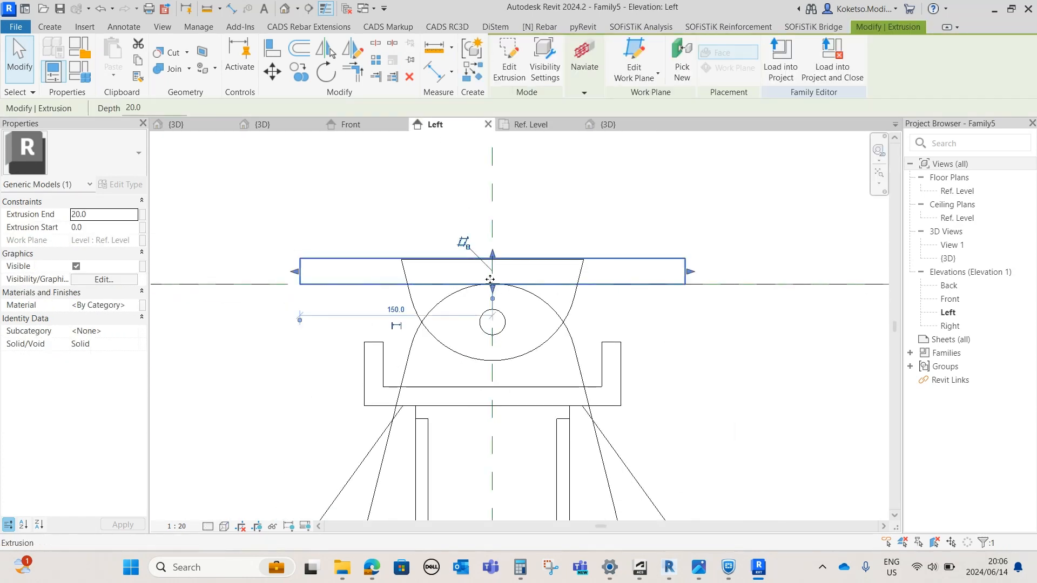
pyautogui.moveTo(493, 255); pyautogui.dragTo(497, 201)
pyautogui.press('Escape')
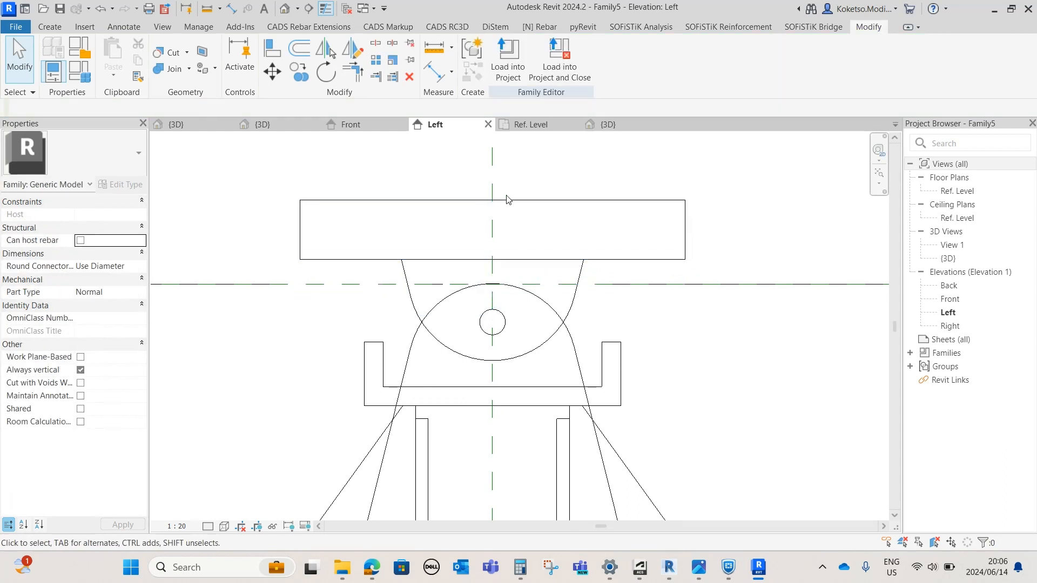
# Set the top plate's thickness to 20 mm by moving its upper face down.
pyautogui.click(508, 201)
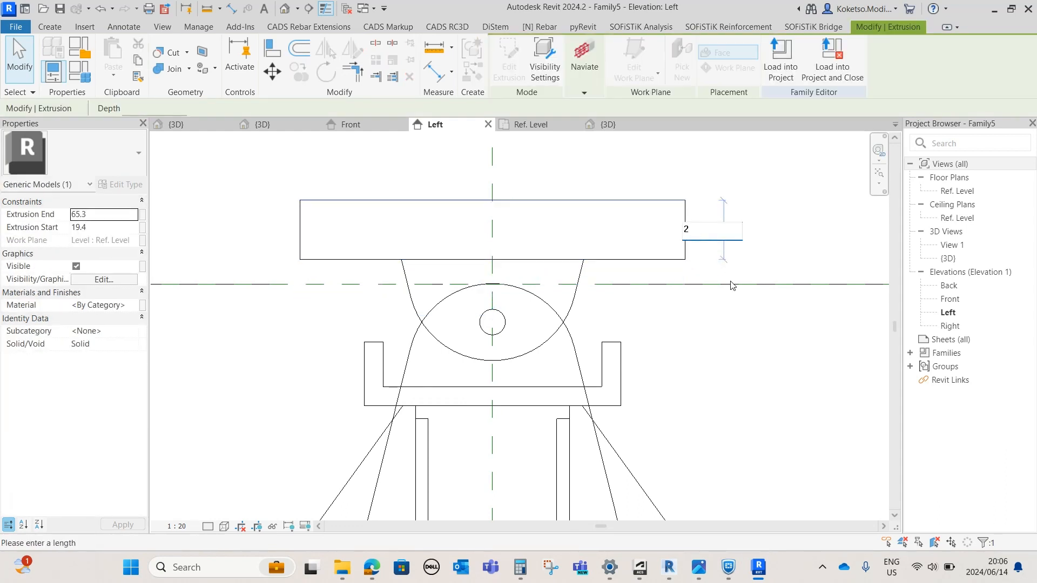
pyautogui.write('2')
pyautogui.press('Return')
pyautogui.press('Escape')
# In the 3D view, stretch both ends of the top plate to the outer faces of the hanging plates.
pyautogui.click(608, 124)
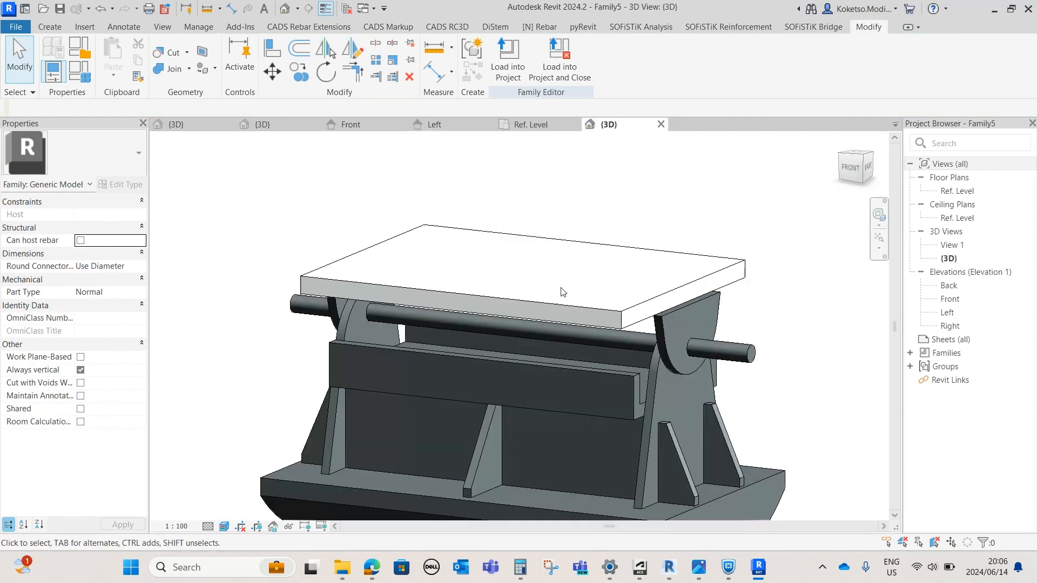
pyautogui.keyDown('shift'); pyautogui.moveTo(793, 453); pyautogui.dragTo(655, 323, button='middle'); pyautogui.keyUp('shift')
pyautogui.click(655, 323)
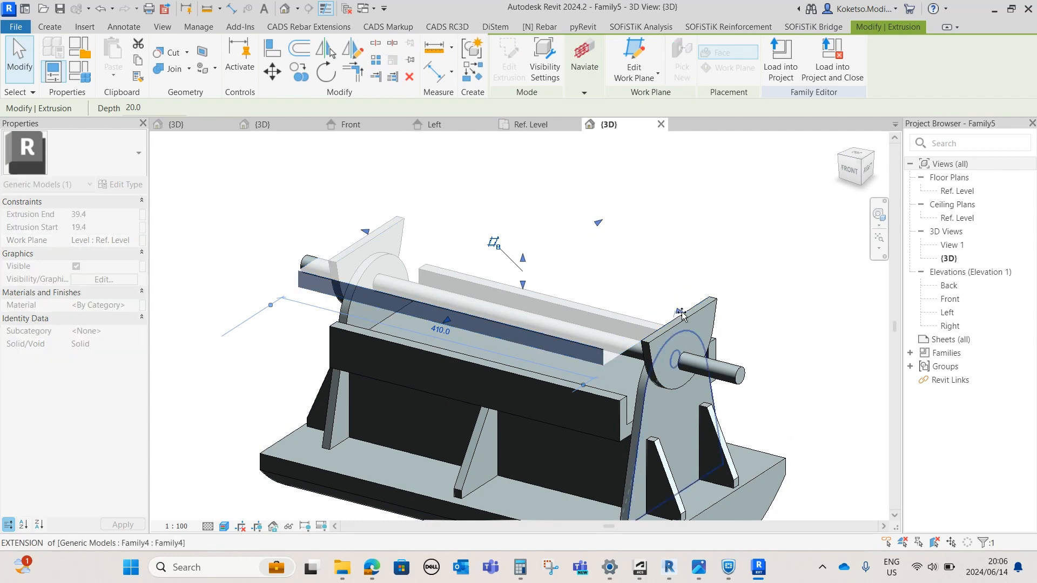
pyautogui.press('Escape')
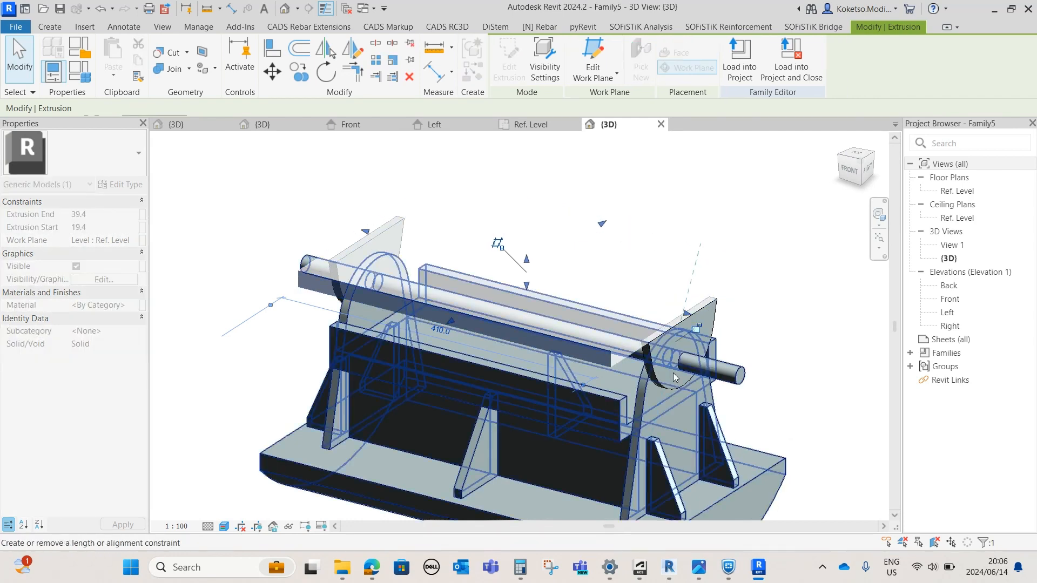
pyautogui.keyDown('shift'); pyautogui.moveTo(688, 320); pyautogui.dragTo(410, 324, button='middle'); pyautogui.keyUp('shift')
pyautogui.click(365, 311)
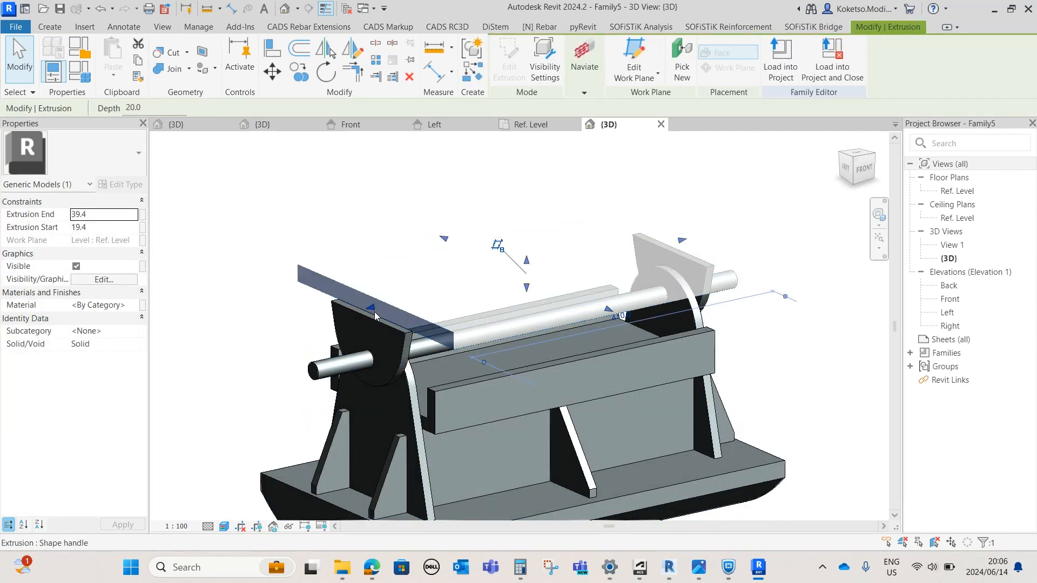
pyautogui.moveTo(365, 312); pyautogui.dragTo(365, 311)
pyautogui.press('Escape')
pyautogui.keyDown('shift'); pyautogui.moveTo(772, 399); pyautogui.dragTo(510, 317, button='middle'); pyautogui.keyUp('shift')
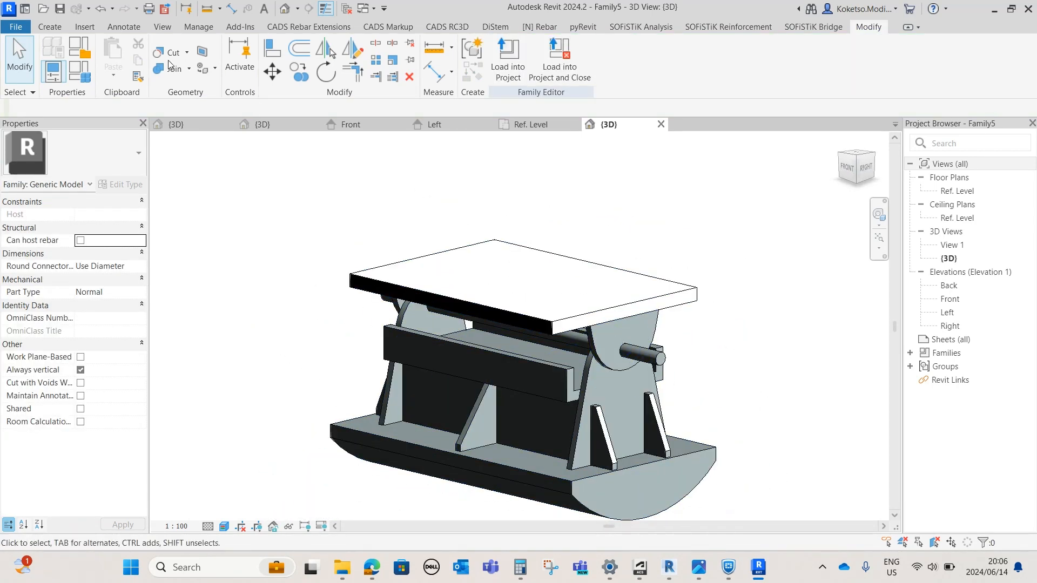
# Join the top plate's geometry with the hanging plates beneath it.
pyautogui.click(178, 70)
pyautogui.scroll(4, 589, 332)
pyautogui.scroll(-2, 594, 334)
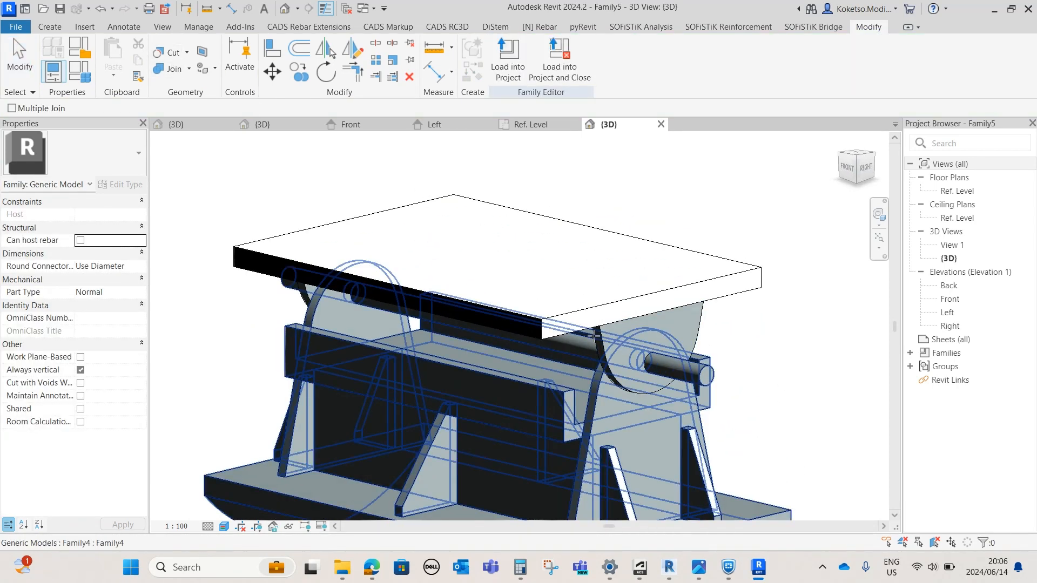
pyautogui.scroll(-3, 599, 335)
pyautogui.press('Escape')
# Examine from the front how the hanging plate fits against the bearing's end plate, the rod and the top plate.
pyautogui.keyDown('shift'); pyautogui.moveTo(600, 335); pyautogui.dragTo(757, 505, button='middle'); pyautogui.keyUp('shift')
pyautogui.keyDown('shift'); pyautogui.moveTo(775, 438); pyautogui.dragTo(778, 298, button='middle'); pyautogui.keyUp('shift')
pyautogui.scroll(5, 672, 327)
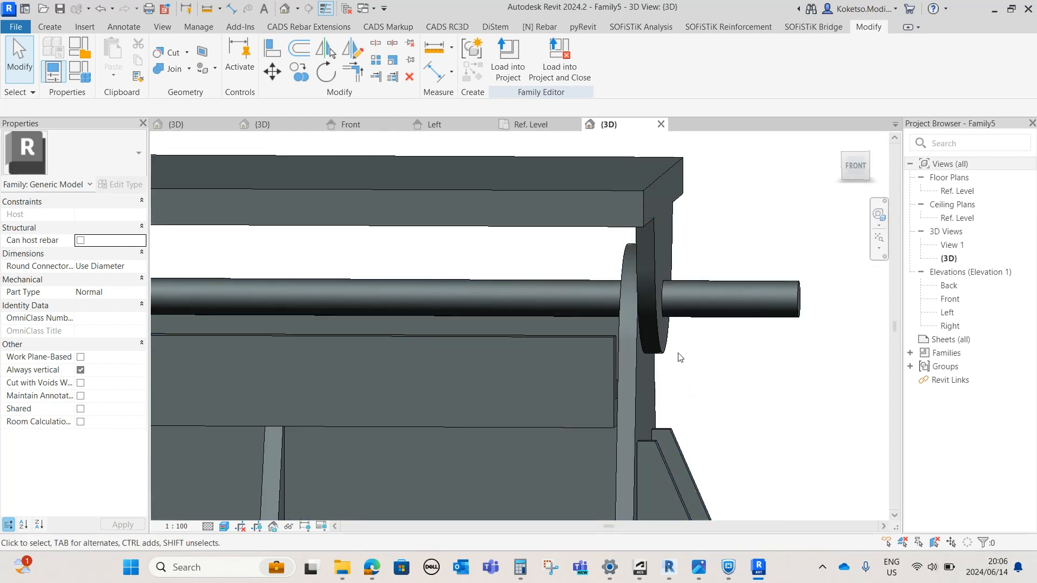
pyautogui.keyDown('shift'); pyautogui.moveTo(679, 355); pyautogui.dragTo(693, 330, button='middle'); pyautogui.keyUp('shift')
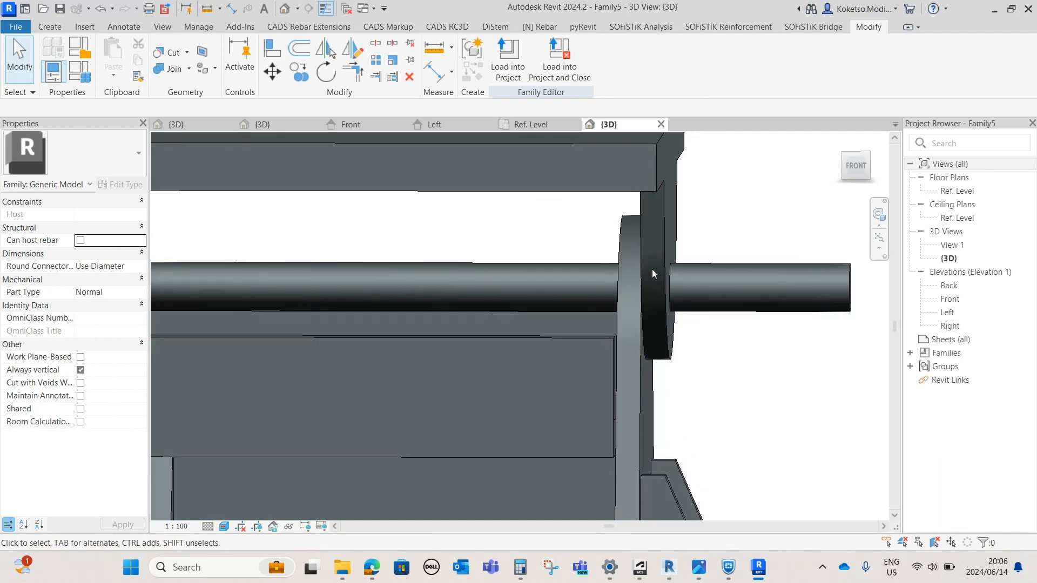
pyautogui.scroll(-3, 665, 270)
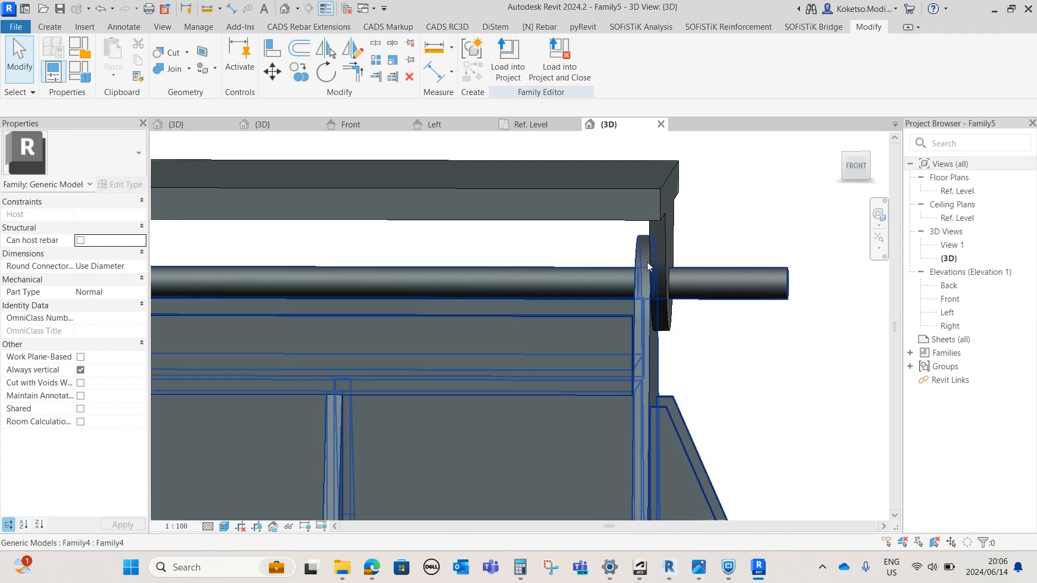
pyautogui.scroll(-5, 647, 261)
pyautogui.keyDown('shift'); pyautogui.moveTo(647, 262); pyautogui.dragTo(638, 364, button='middle'); pyautogui.keyUp('shift')
# Delete the loaded Family4 bearing model, keeping only the top plate with its two hanging plates, and inspect the part.
pyautogui.click(638, 364)
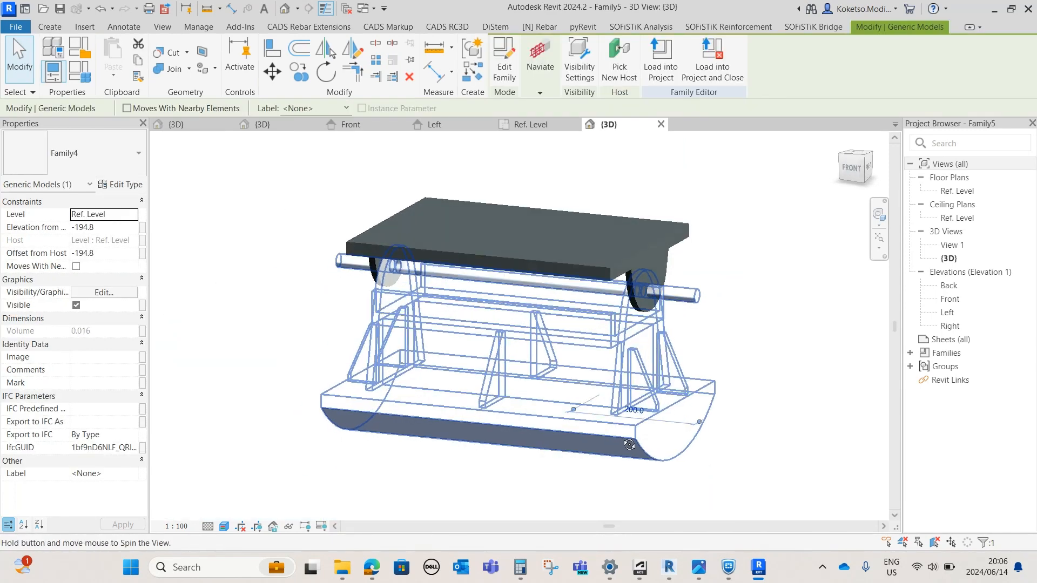
pyautogui.click(409, 77)
pyautogui.keyDown('shift'); pyautogui.moveTo(667, 419); pyautogui.dragTo(620, 336, button='middle'); pyautogui.keyUp('shift')
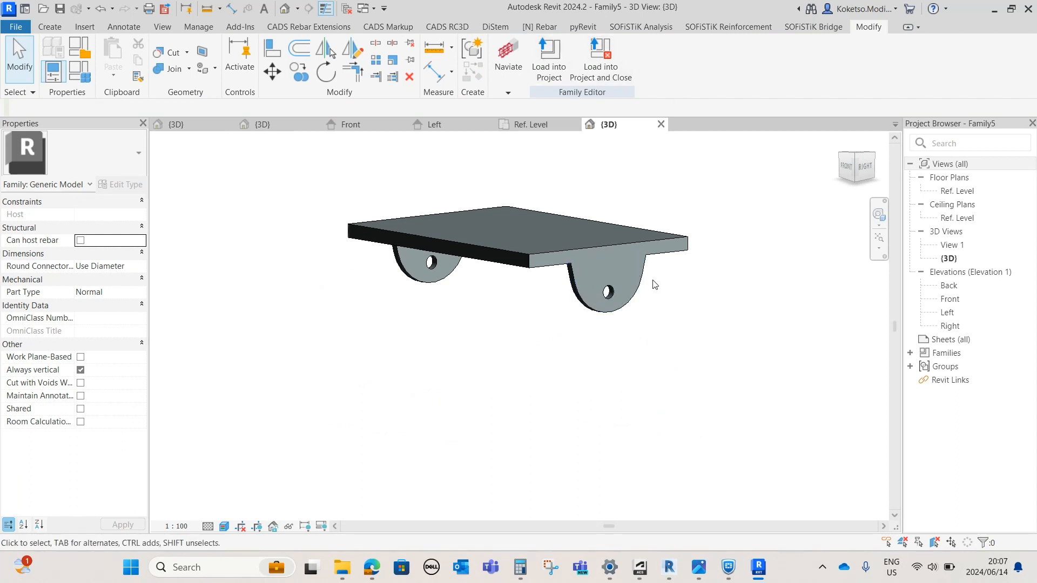
pyautogui.keyDown('shift'); pyautogui.moveTo(648, 283); pyautogui.dragTo(567, 281, button='middle'); pyautogui.keyUp('shift')
pyautogui.scroll(2, 567, 281)
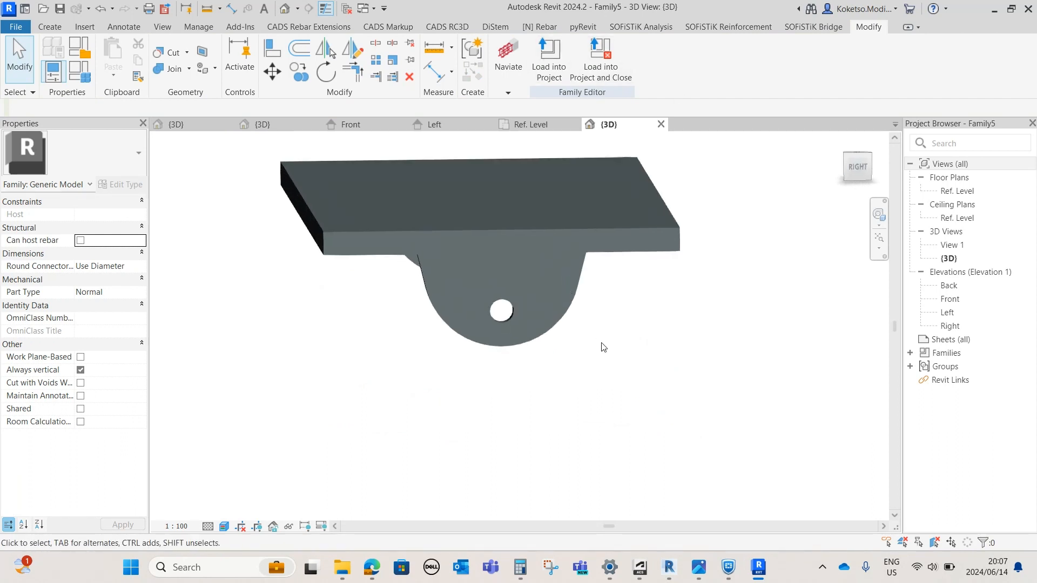
# In the Left elevation, undo the deletion of the bearing model and open the hanging plate's extrusion sketch for editing.
pyautogui.click(582, 277)
pyautogui.click(422, 126)
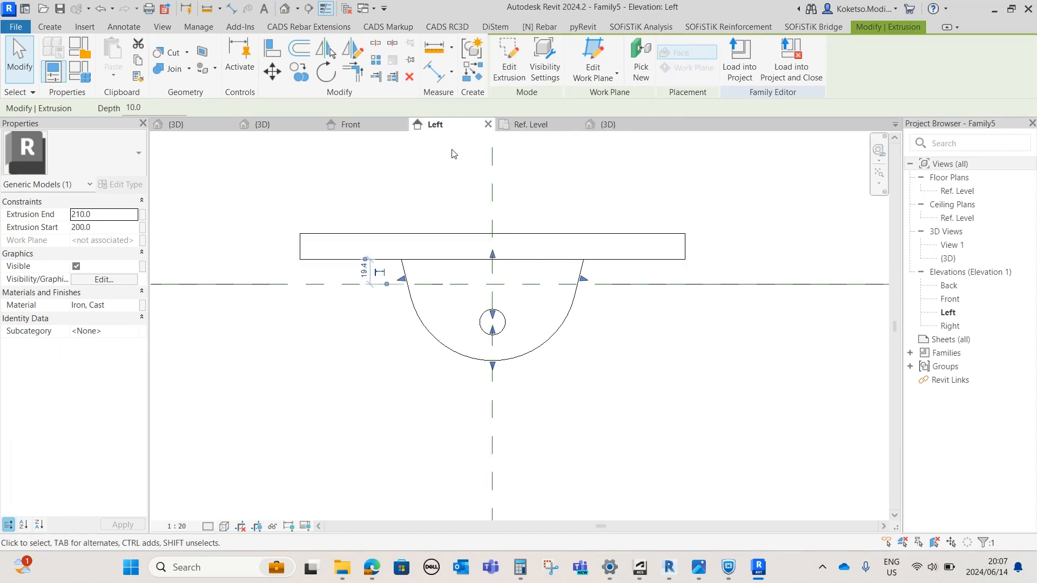
pyautogui.click(454, 166)
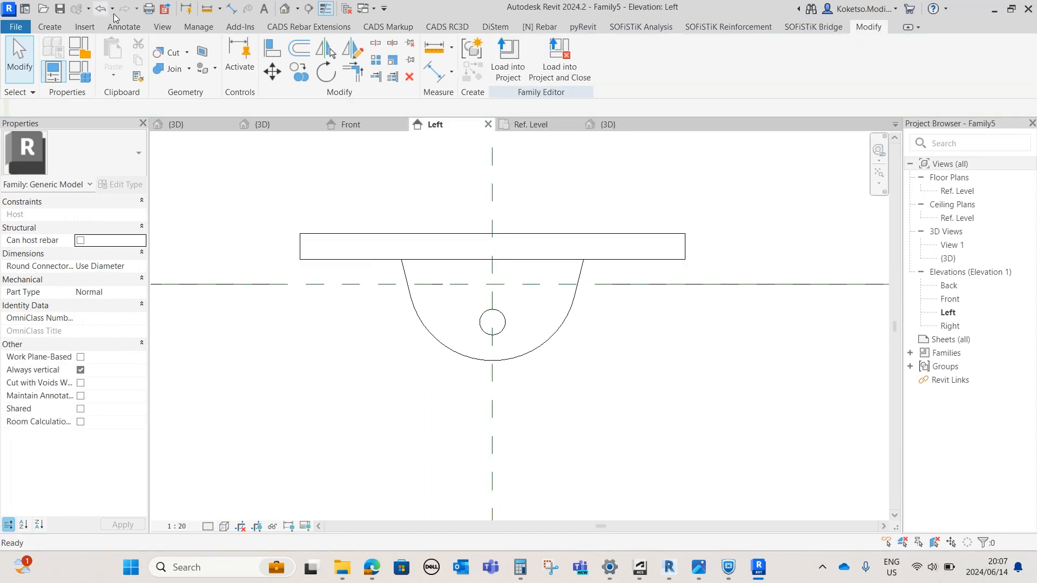
pyautogui.click(529, 346)
pyautogui.scroll(2, 524, 341)
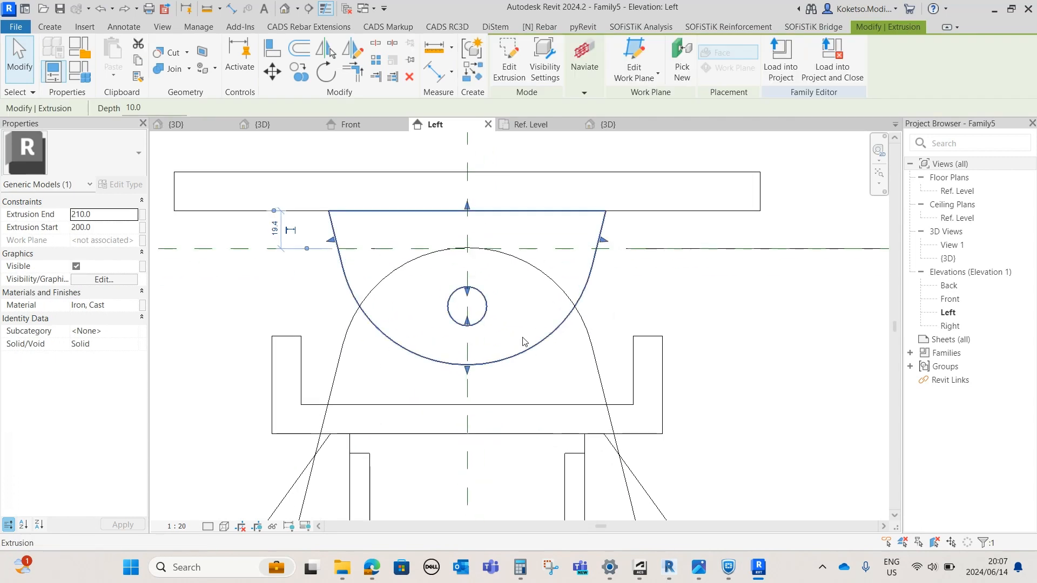
pyautogui.click(510, 62)
# Sketch a vertical line about 20 mm long downward from each of the top plate's two lower corners.
pyautogui.scroll(-2, 489, 267)
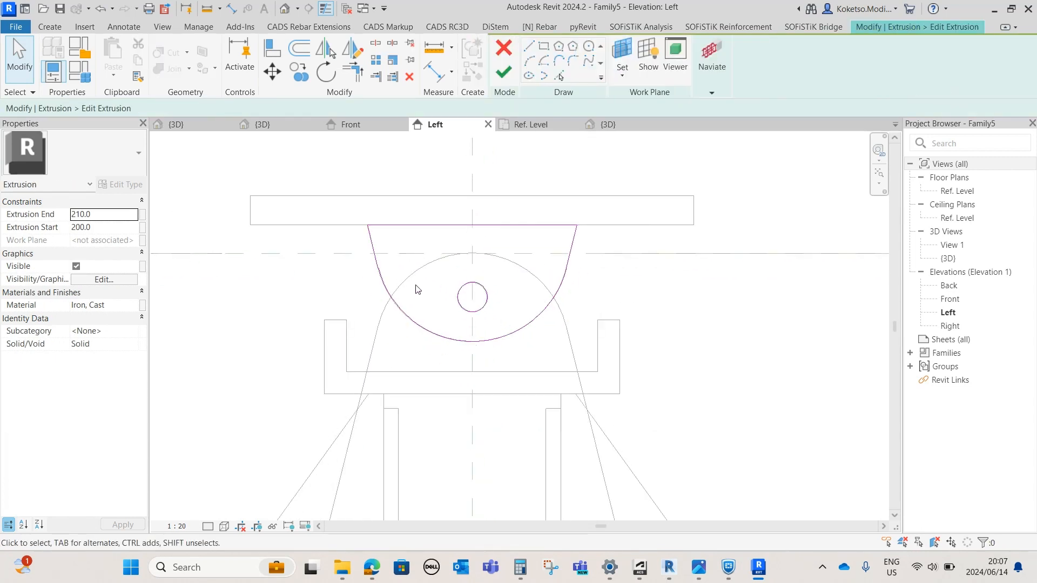
pyautogui.moveTo(403, 306); pyautogui.dragTo(516, 327, button='middle')
pyautogui.scroll(2, 516, 325)
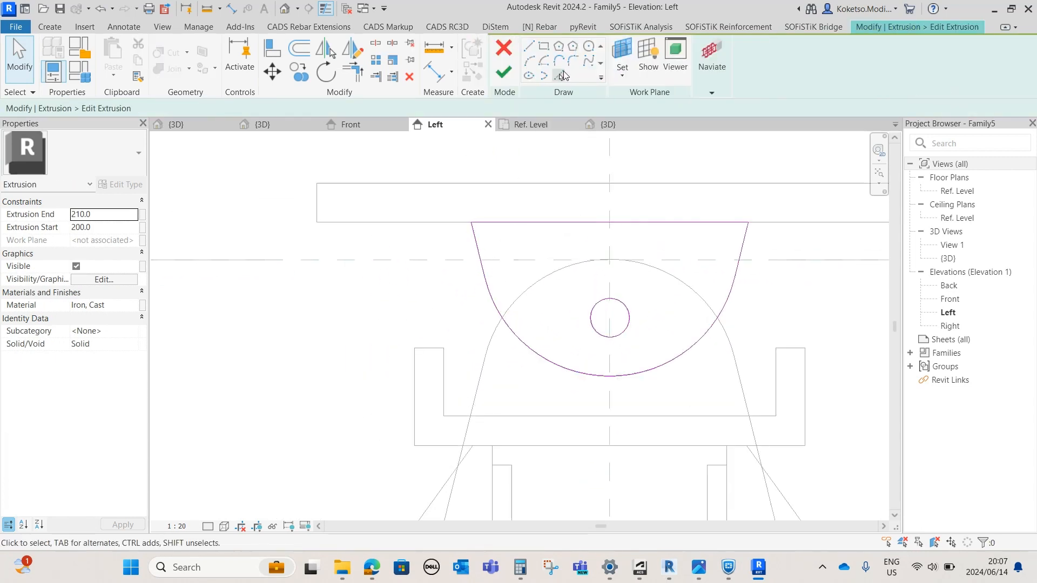
pyautogui.click(527, 47)
pyautogui.click(317, 222)
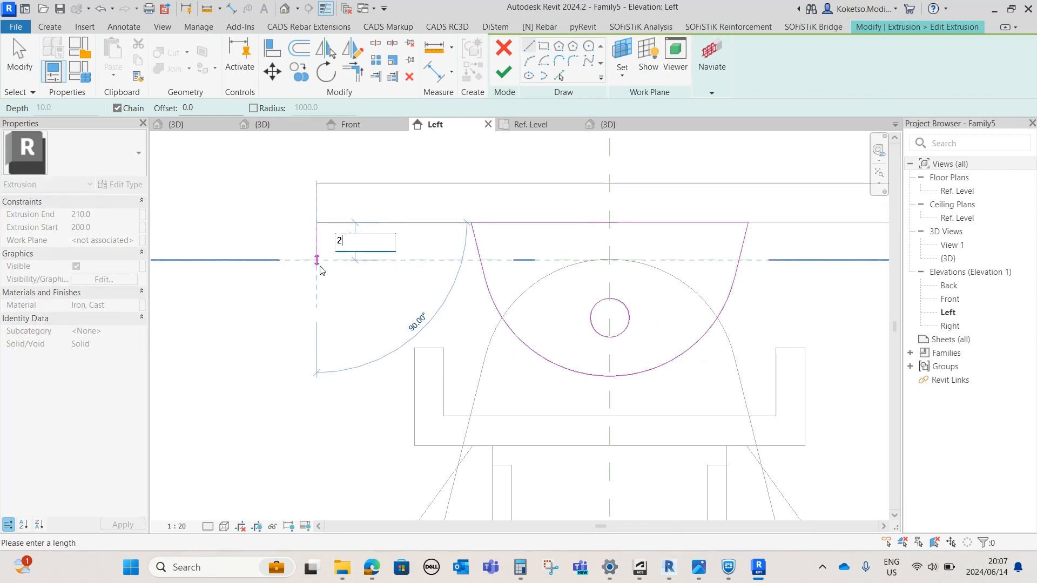
pyautogui.press('Return')
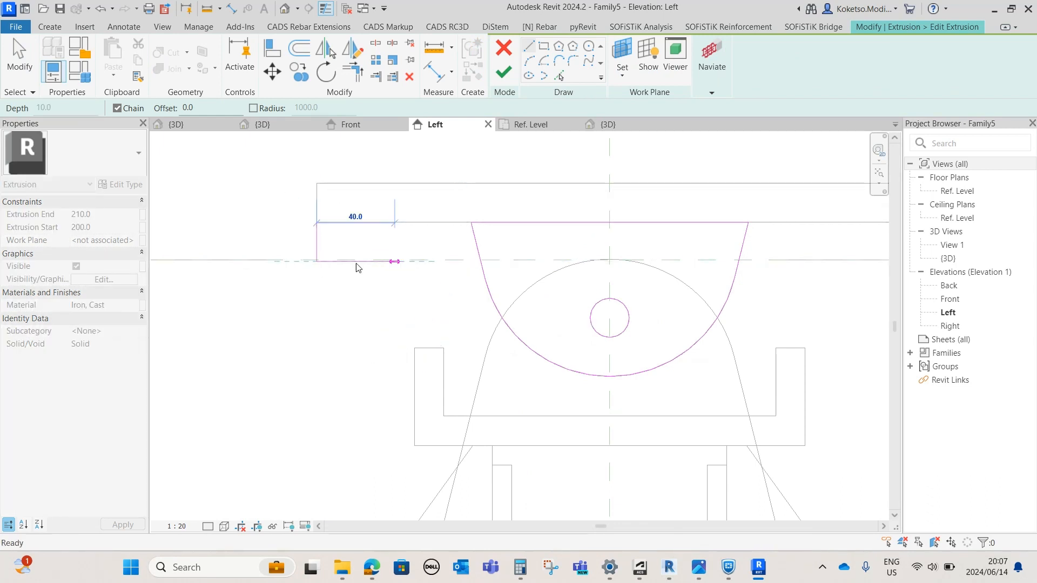
pyautogui.scroll(-2, 358, 261)
pyautogui.click(704, 235)
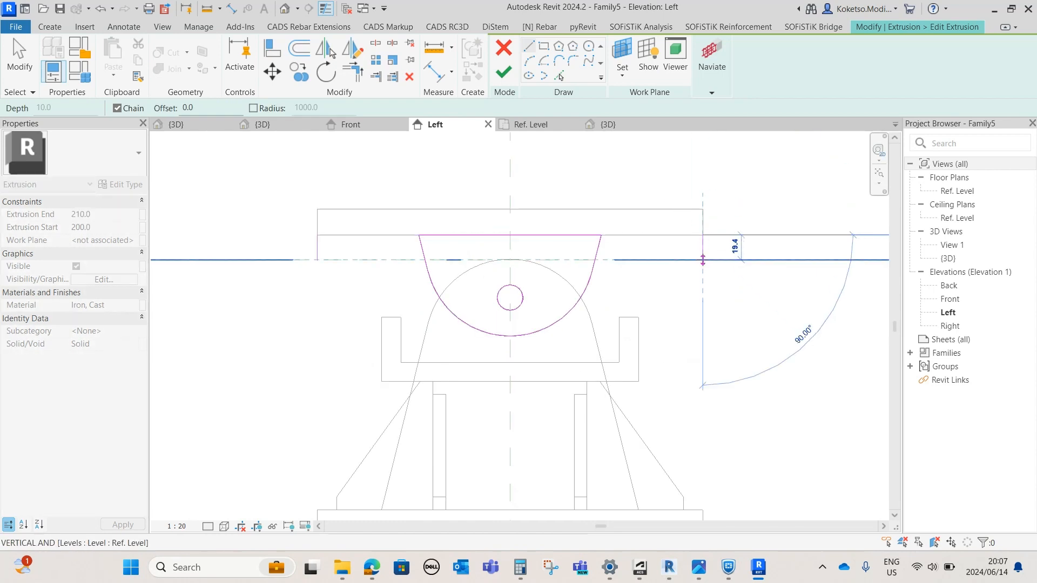
pyautogui.press('Return')
pyautogui.press('Escape')
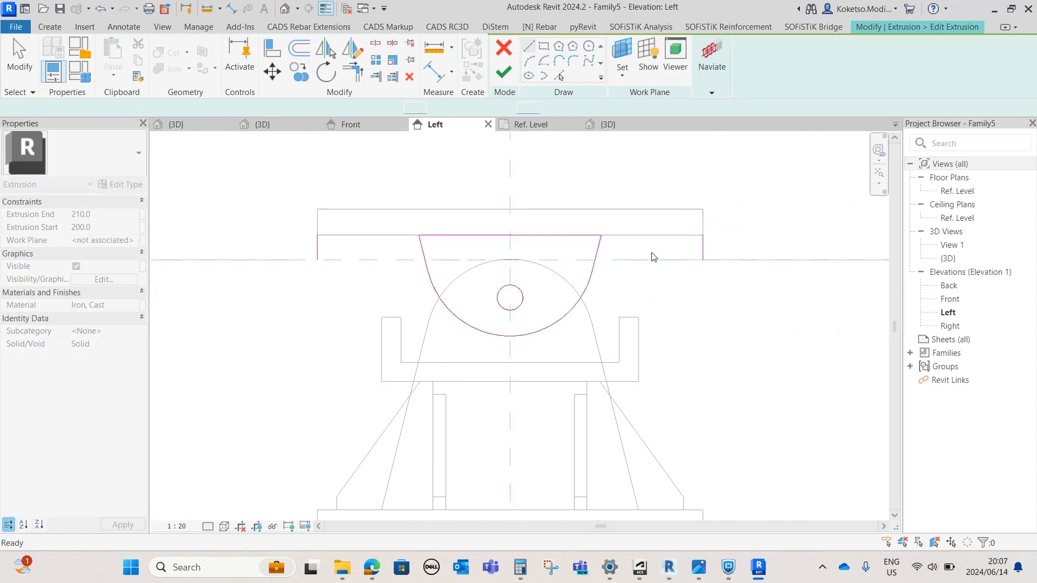
# Sketch a three-point arc of about 220 mm radius joining the vertical lines' lower ends through the old arc's lowest point.
pyautogui.click(318, 259)
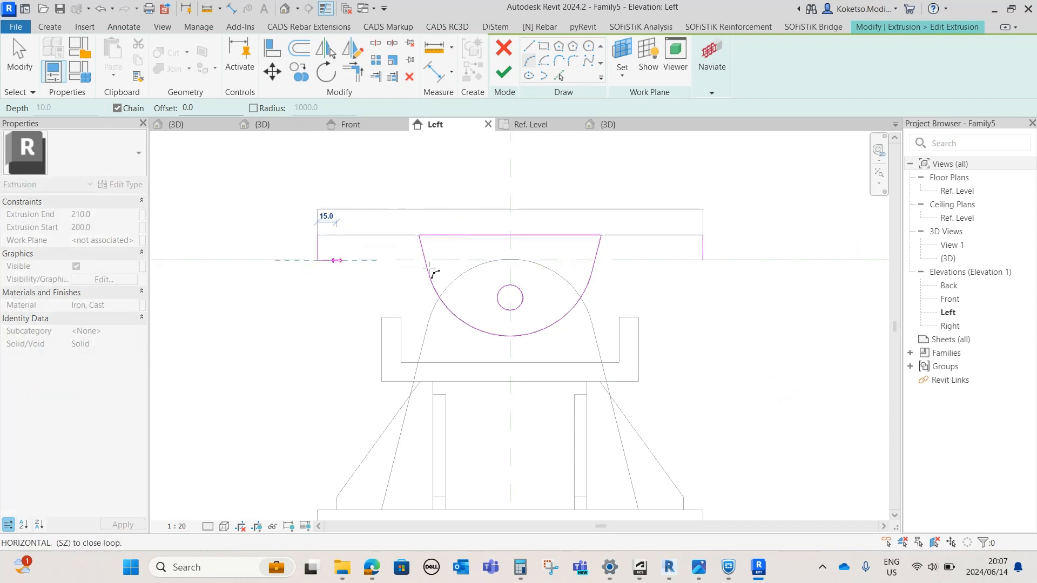
pyautogui.click(703, 260)
pyautogui.click(509, 336)
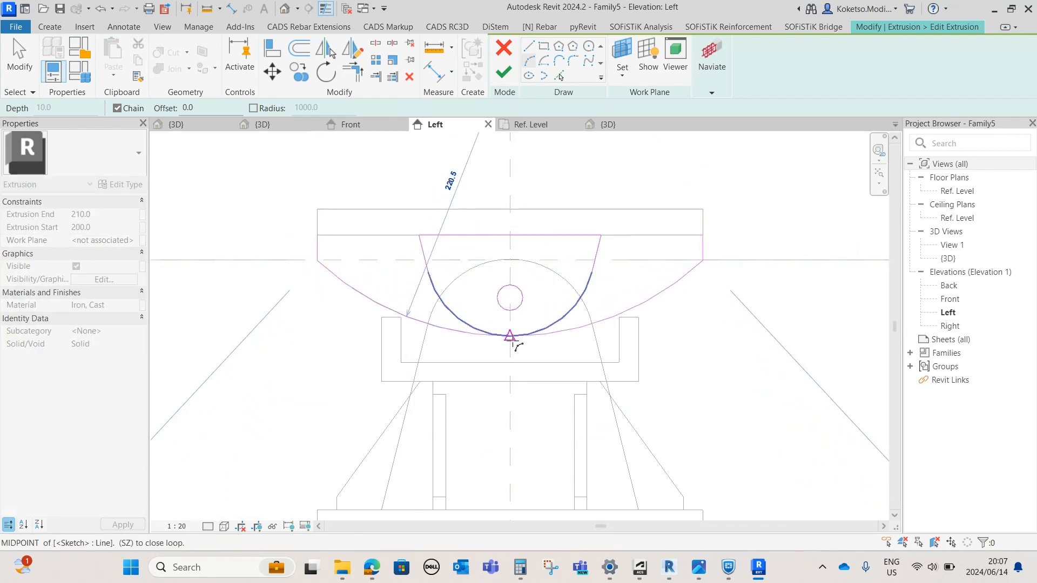
pyautogui.scroll(2, 499, 303)
pyautogui.press('Escape')
pyautogui.press('Escape')
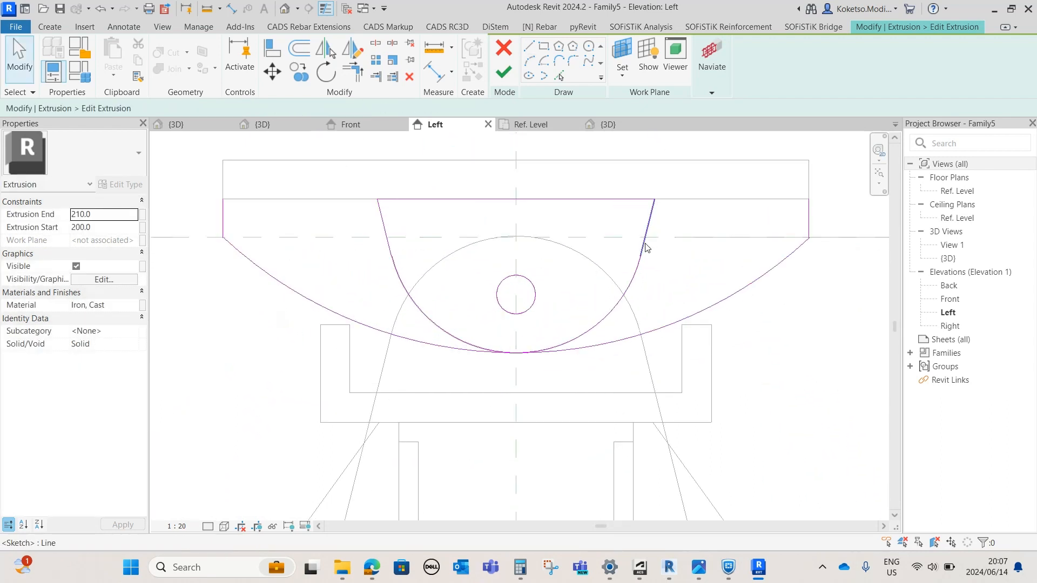
# Delete the hanging plate's old outer outline from the sketch, keeping the round hole and the new lines.
pyautogui.press('Tab')
pyautogui.click(643, 241)
pyautogui.press('Delete')
pyautogui.scroll(-1, 454, 238)
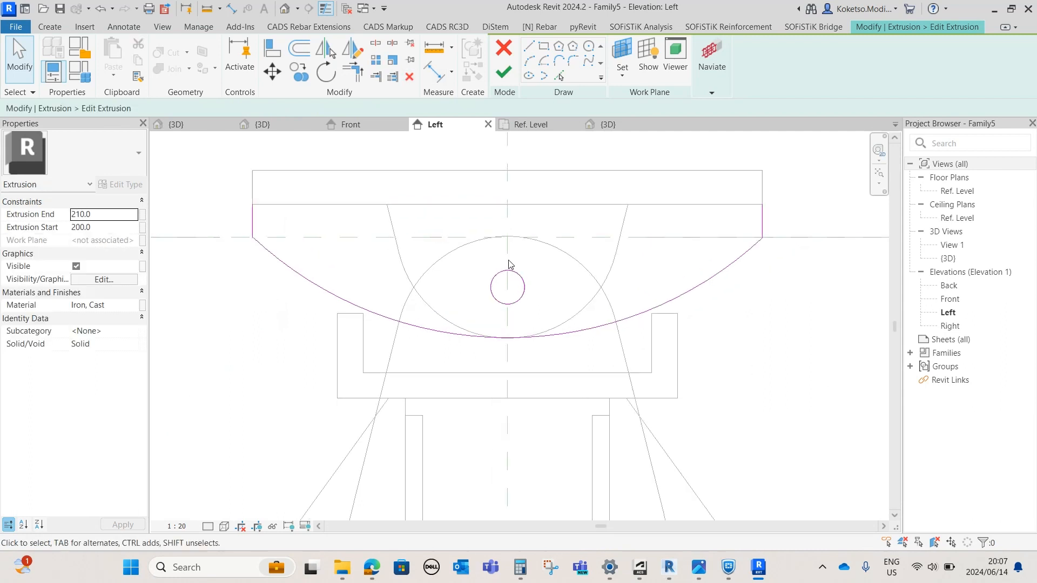
# Close the new profile with a line along the top plate's underside and finish the extrusion sketch.
pyautogui.click(503, 74)
pyautogui.press('Escape')
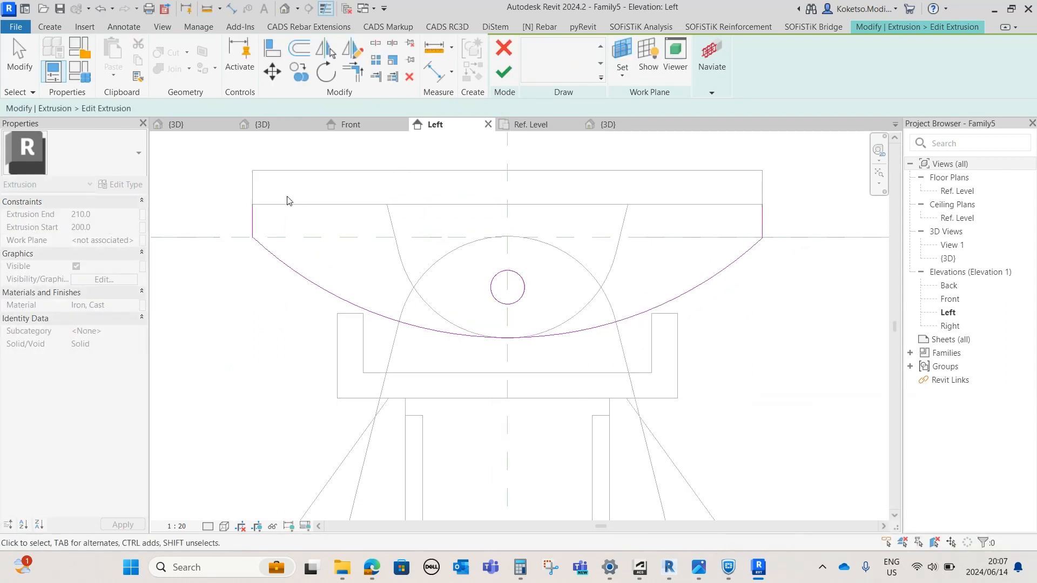
pyautogui.click(526, 47)
pyautogui.click(252, 204)
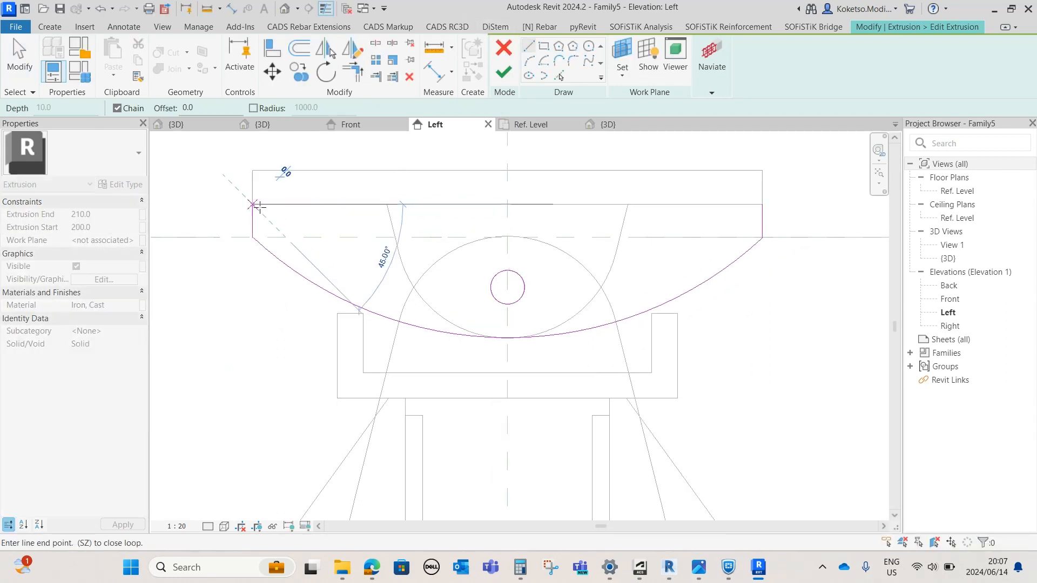
pyautogui.click(762, 204)
pyautogui.click(504, 74)
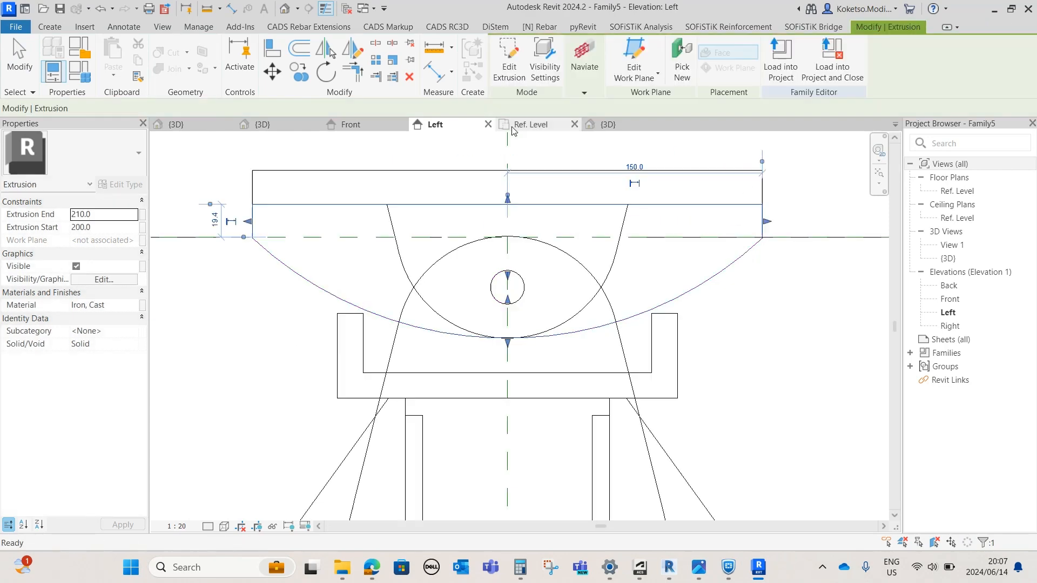
# In the 3D view, delete the opposite hanging plate, which still has the old shape.
pyautogui.click(622, 128)
pyautogui.keyDown('shift'); pyautogui.moveTo(453, 312); pyautogui.dragTo(439, 271, button='middle'); pyautogui.keyUp('shift')
pyautogui.scroll(3, 663, 357)
pyautogui.click(660, 361)
pyautogui.scroll(-3, 587, 323)
pyautogui.keyDown('shift'); pyautogui.moveTo(659, 276); pyautogui.dragTo(579, 316, button='middle'); pyautogui.keyUp('shift')
pyautogui.scroll(1, 582, 319)
pyautogui.click(601, 246)
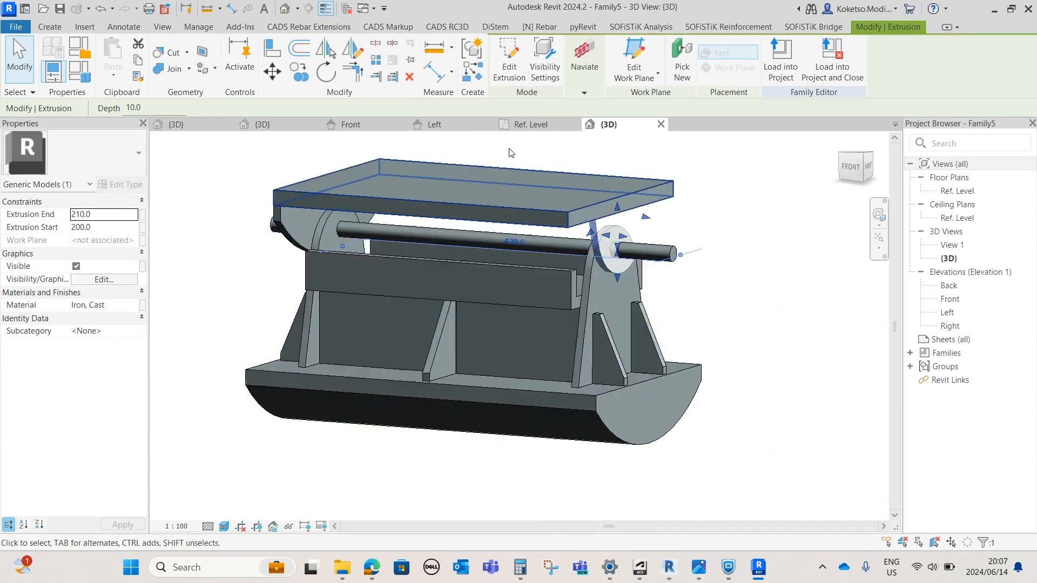
pyautogui.click(407, 80)
# Mirror the reshaped hanging plate about the Center (Left/Right) reference plane in the Ref. Level plan and check it in 3D.
pyautogui.click(284, 221)
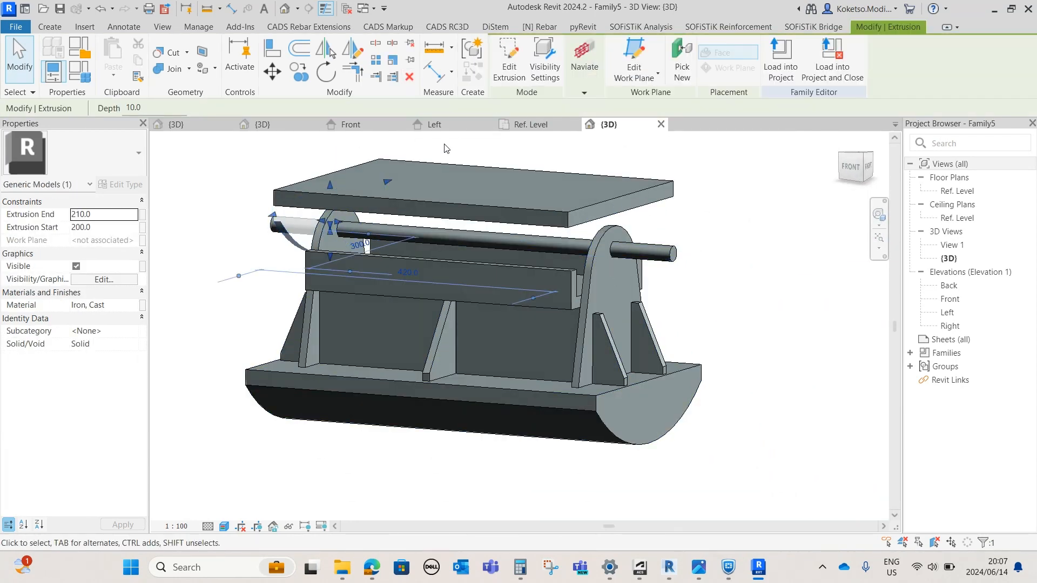
pyautogui.click(525, 127)
pyautogui.scroll(-2, 635, 308)
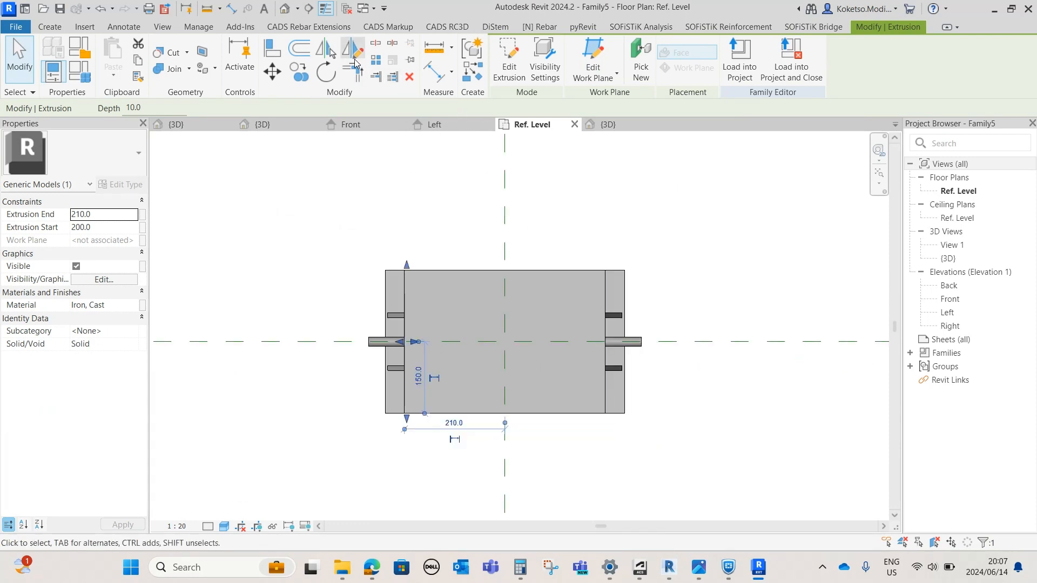
pyautogui.click(330, 53)
pyautogui.click(507, 220)
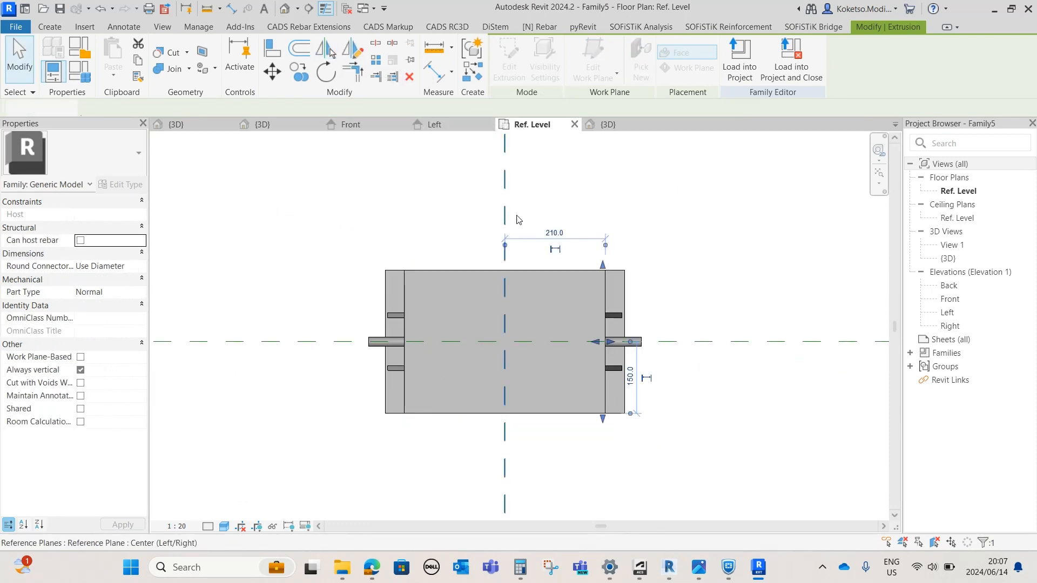
pyautogui.click(548, 198)
pyautogui.click(625, 124)
pyautogui.keyDown('shift'); pyautogui.moveTo(690, 381); pyautogui.dragTo(671, 366, button='middle'); pyautogui.keyUp('shift')
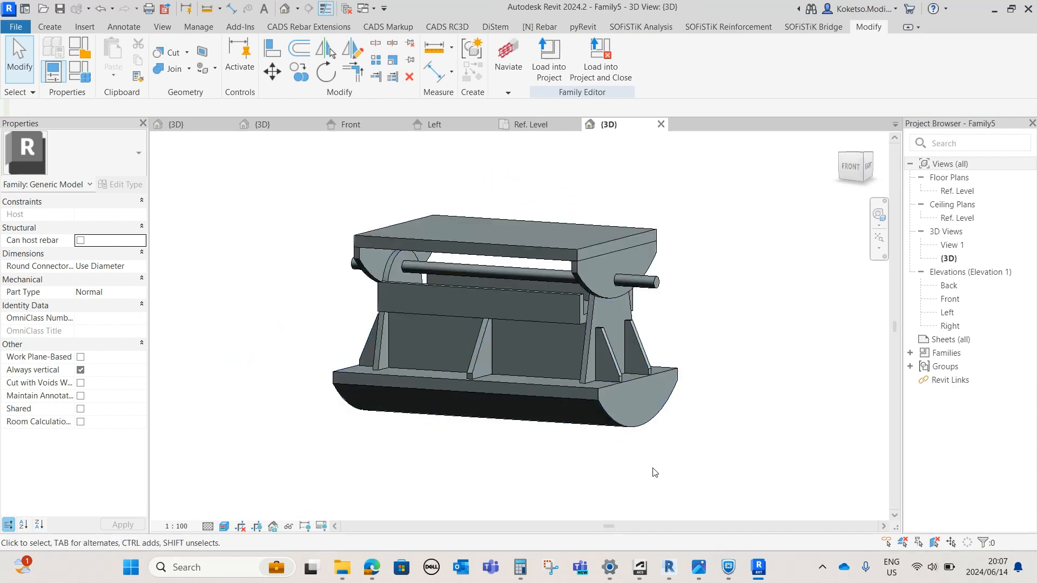
# Delete the loaded Family4 bearing from the upper-part family and set the family as Shared.
pyautogui.click(575, 394)
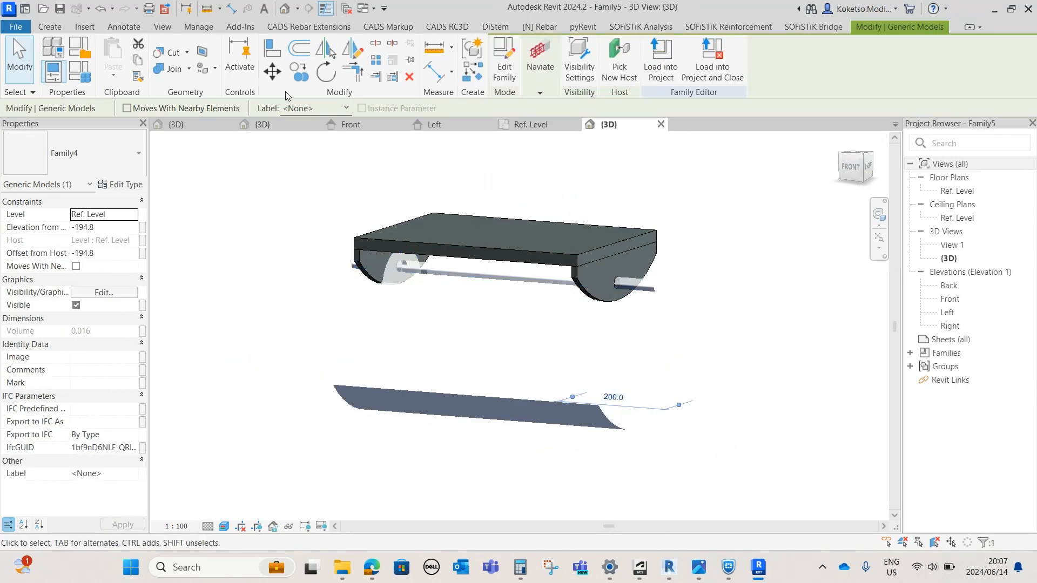
pyautogui.click(409, 77)
pyautogui.click(81, 409)
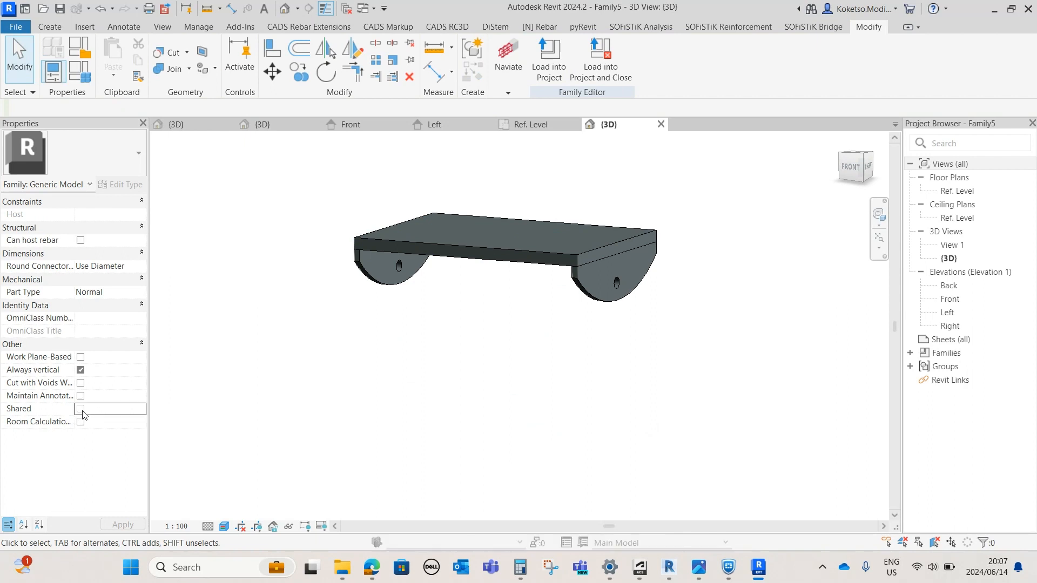
pyautogui.keyDown('shift'); pyautogui.moveTo(431, 185); pyautogui.dragTo(510, 297, button='middle'); pyautogui.keyUp('shift')
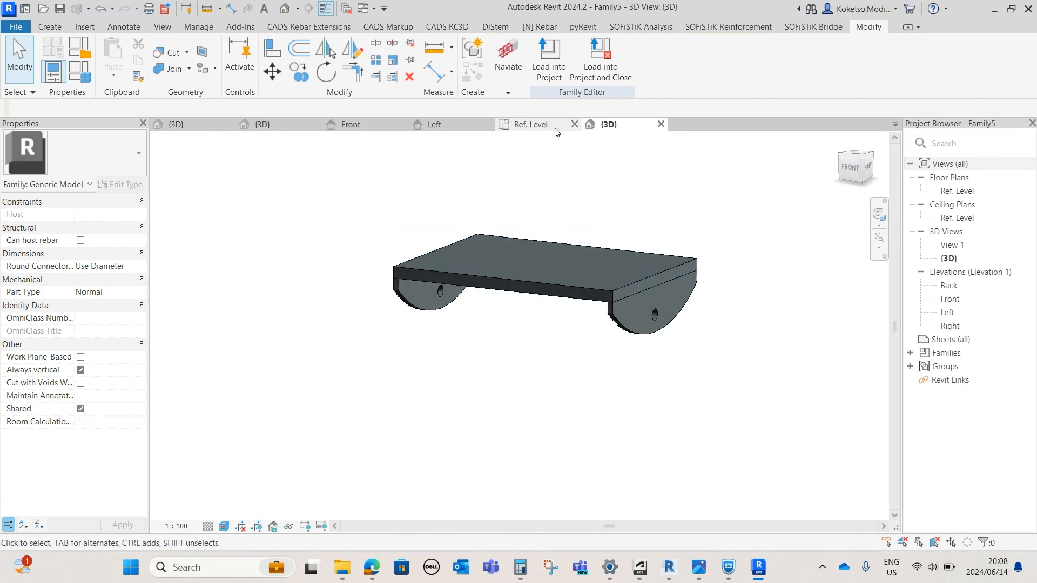
# Switch to the Family4 bearing and open its Front elevation around the rod's right end.
pyautogui.click(268, 126)
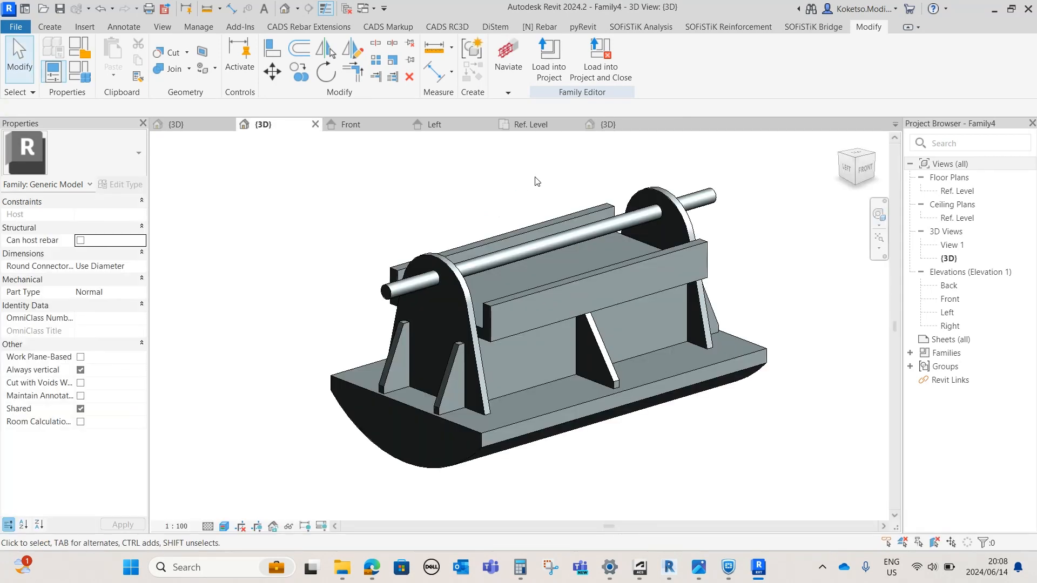
pyautogui.keyDown('shift'); pyautogui.moveTo(782, 323); pyautogui.dragTo(708, 301, button='middle'); pyautogui.keyUp('shift')
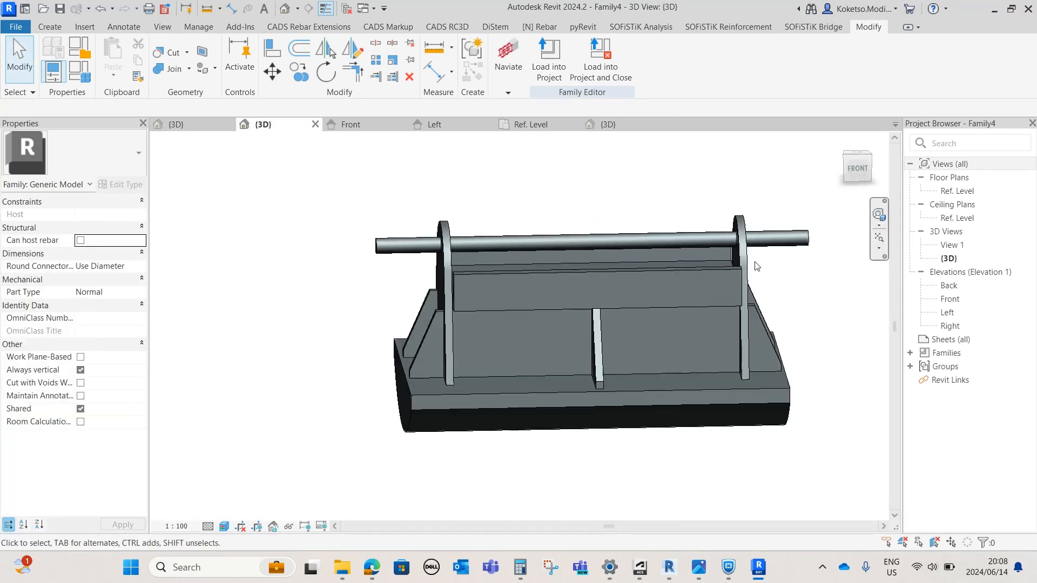
pyautogui.click(955, 301)
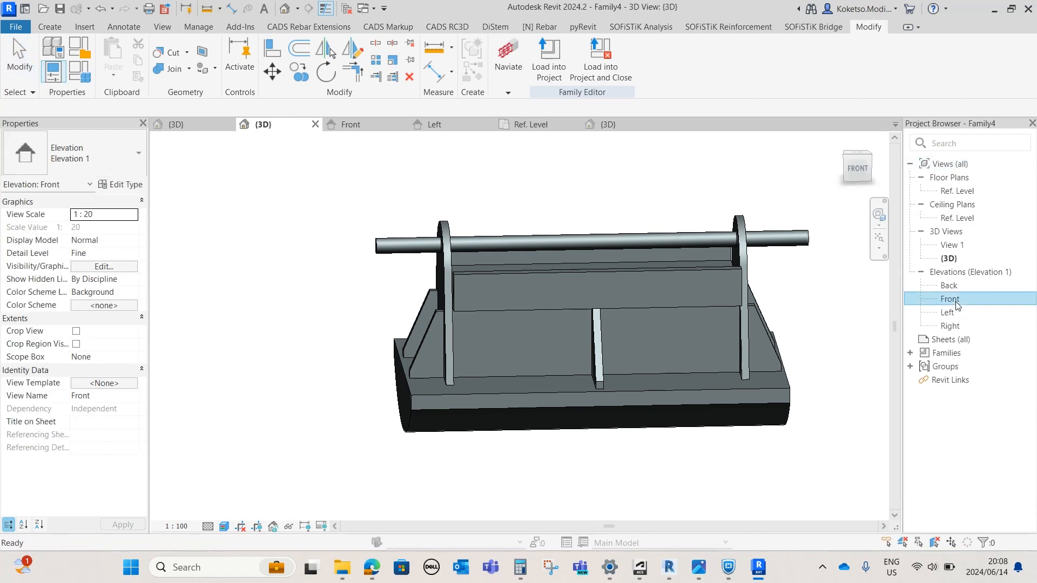
pyautogui.doubleClick(955, 301)
pyautogui.scroll(6, 490, 460)
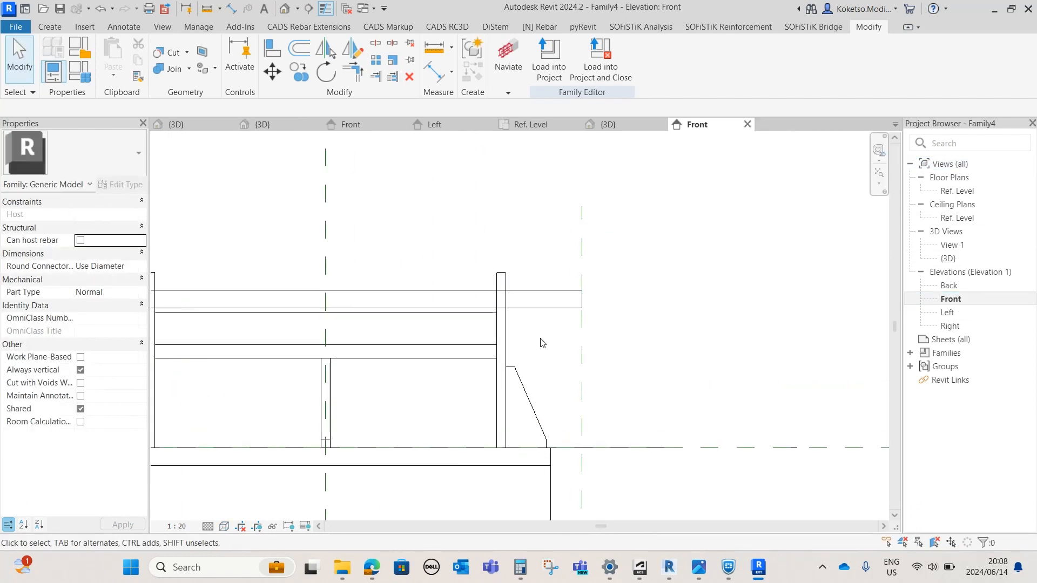
pyautogui.scroll(-1, 497, 262)
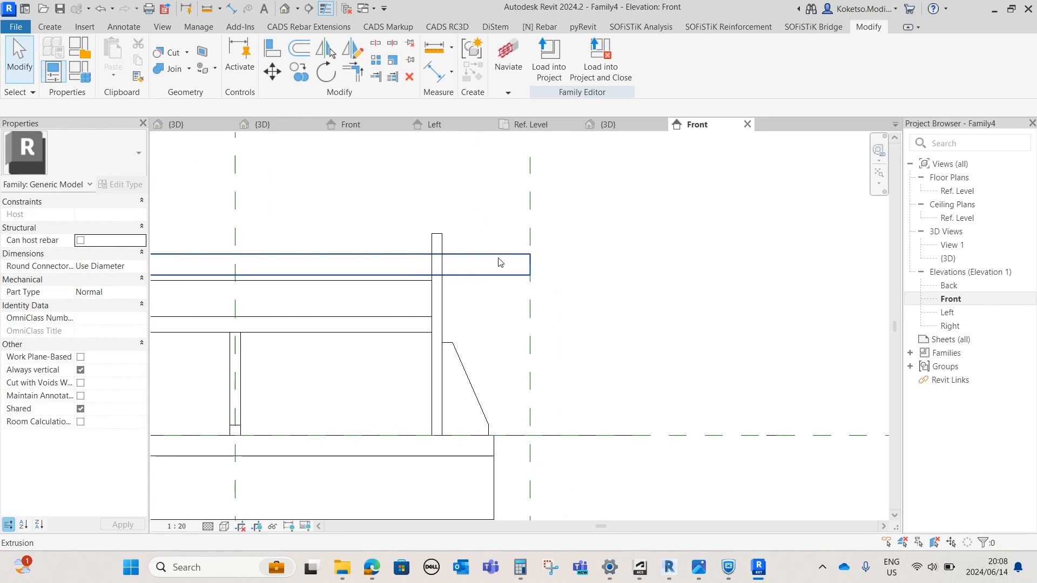
pyautogui.scroll(-1, 499, 265)
pyautogui.scroll(1, 497, 263)
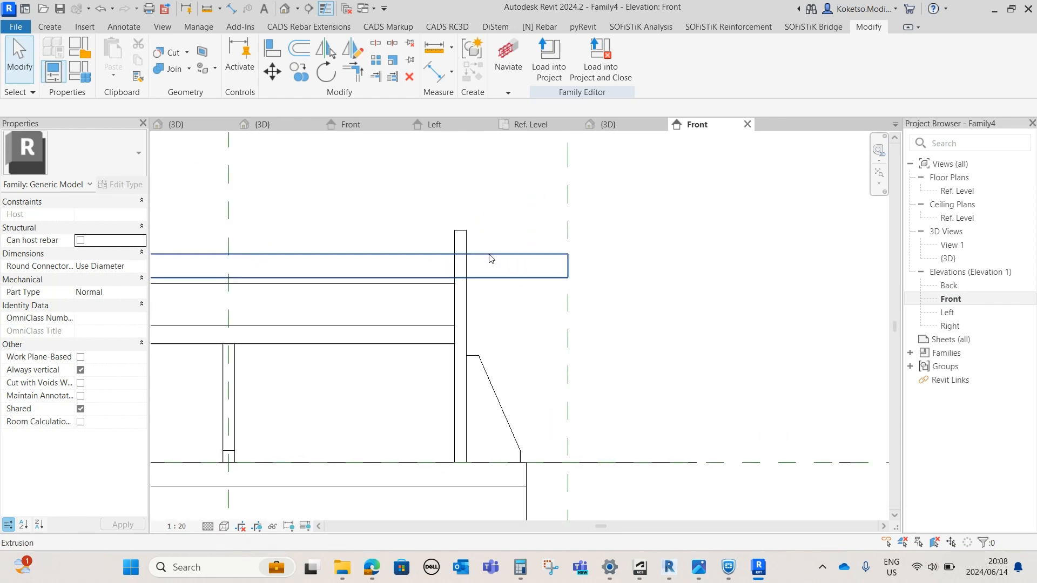
# Draw a vertical reference plane across the rod, between the right end plate and the rod's end.
pyautogui.click(50, 28)
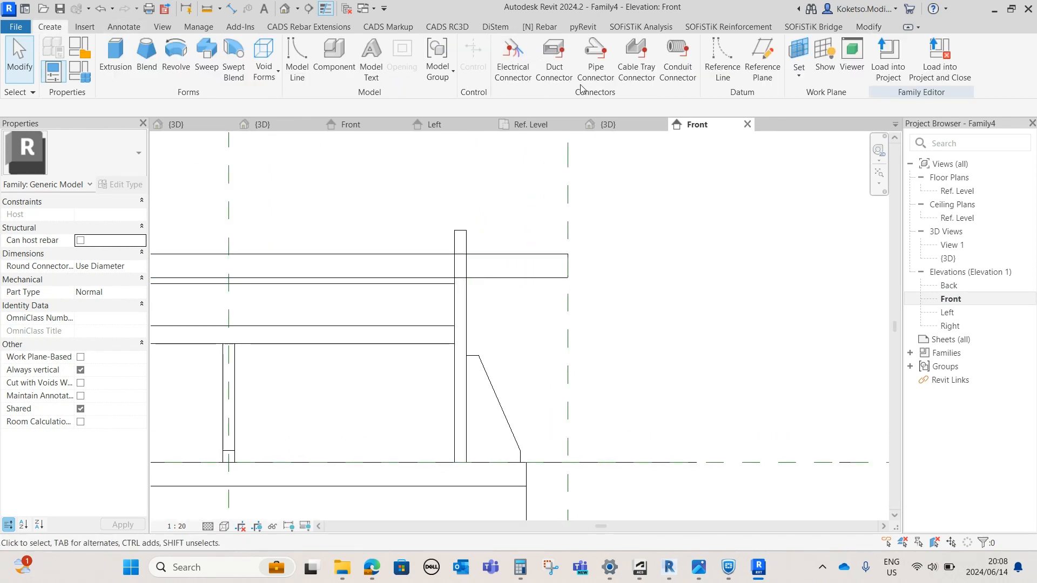
pyautogui.click(762, 59)
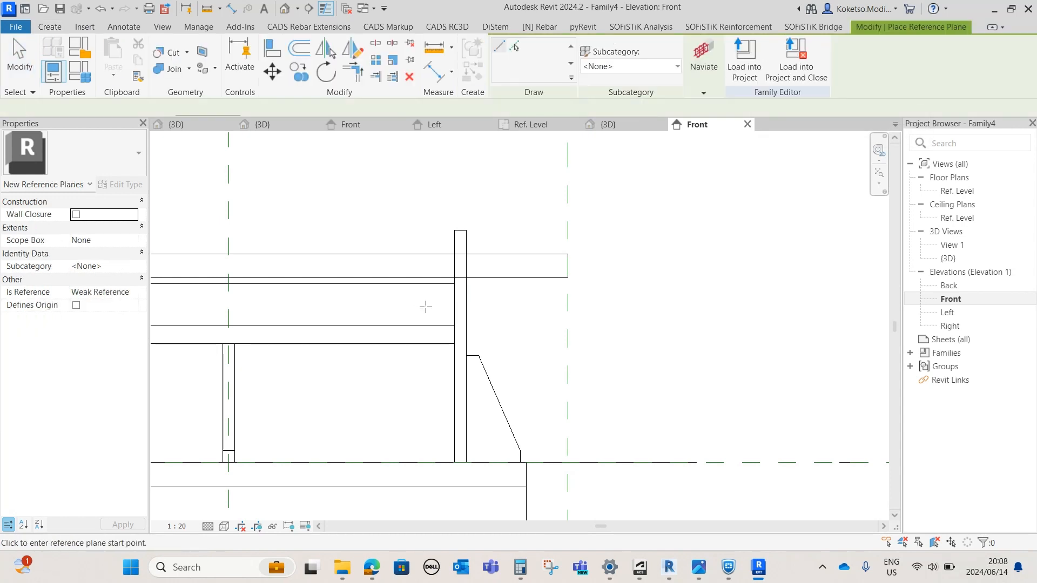
pyautogui.click(504, 342)
pyautogui.click(504, 172)
pyautogui.press('Escape')
pyautogui.press('Escape')
# Set the new reference plane's distance from the end plate's outer face to 20 mm.
pyautogui.scroll(2, 502, 233)
pyautogui.click(505, 237)
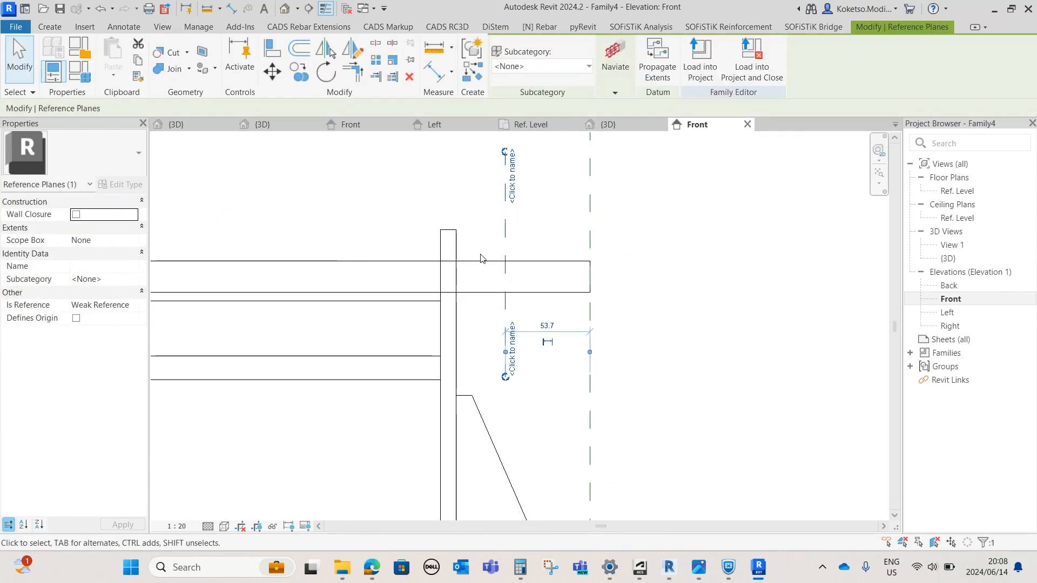
pyautogui.scroll(-3, 481, 255)
pyautogui.scroll(3, 515, 303)
pyautogui.moveTo(565, 319); pyautogui.dragTo(431, 311)
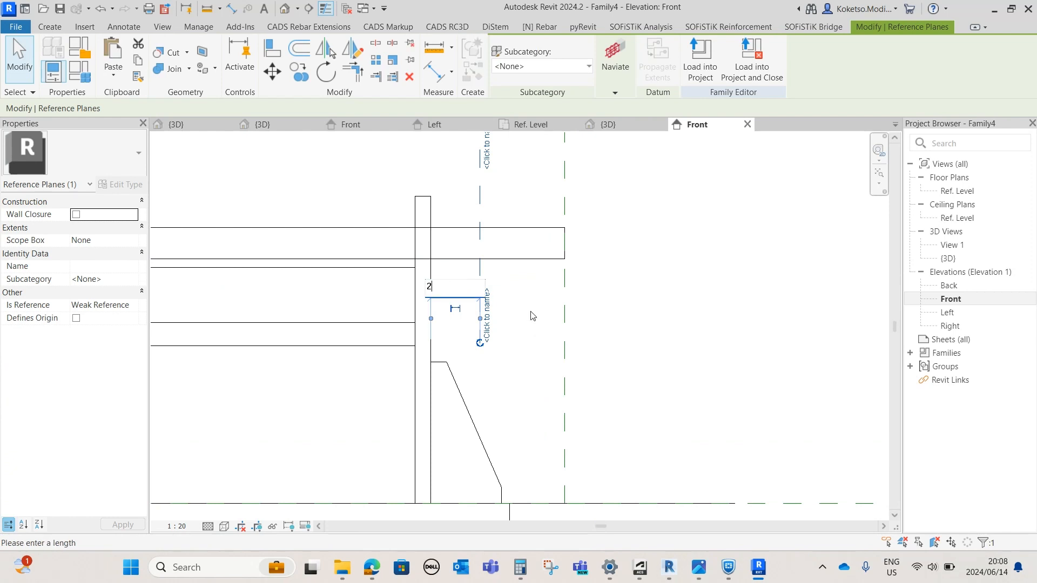
pyautogui.press('Return')
pyautogui.press('Escape')
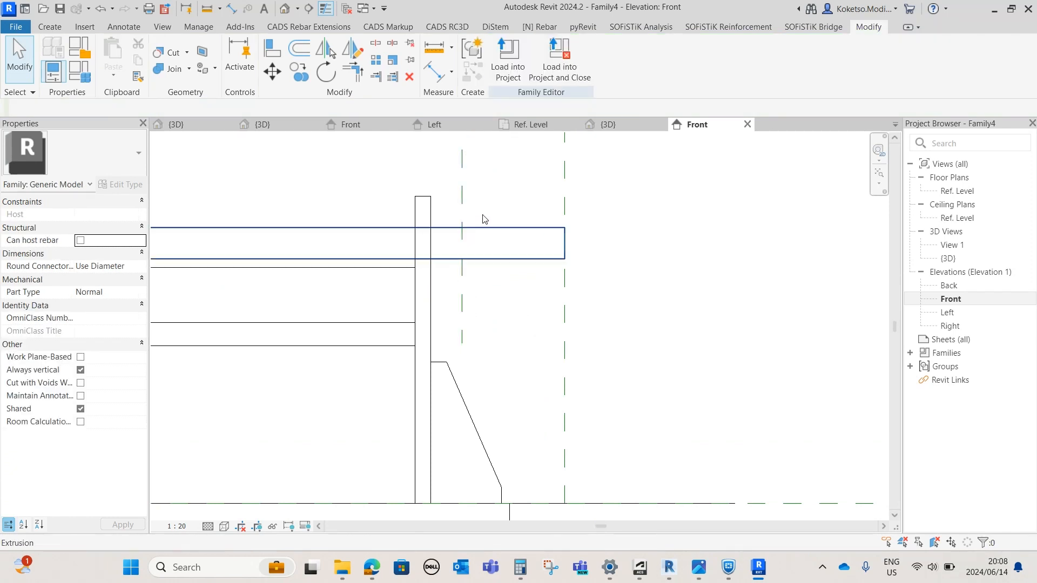
# Mirror a copy of the new reference plane about the Center (Left/Right) plane onto the rod's other end.
pyautogui.scroll(-3, 473, 265)
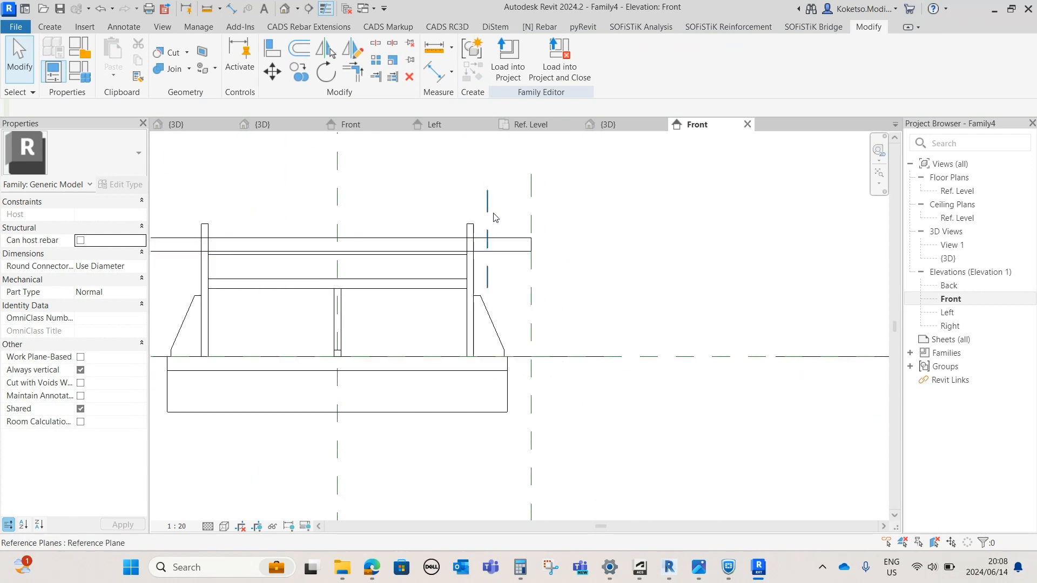
pyautogui.click(493, 219)
pyautogui.click(331, 53)
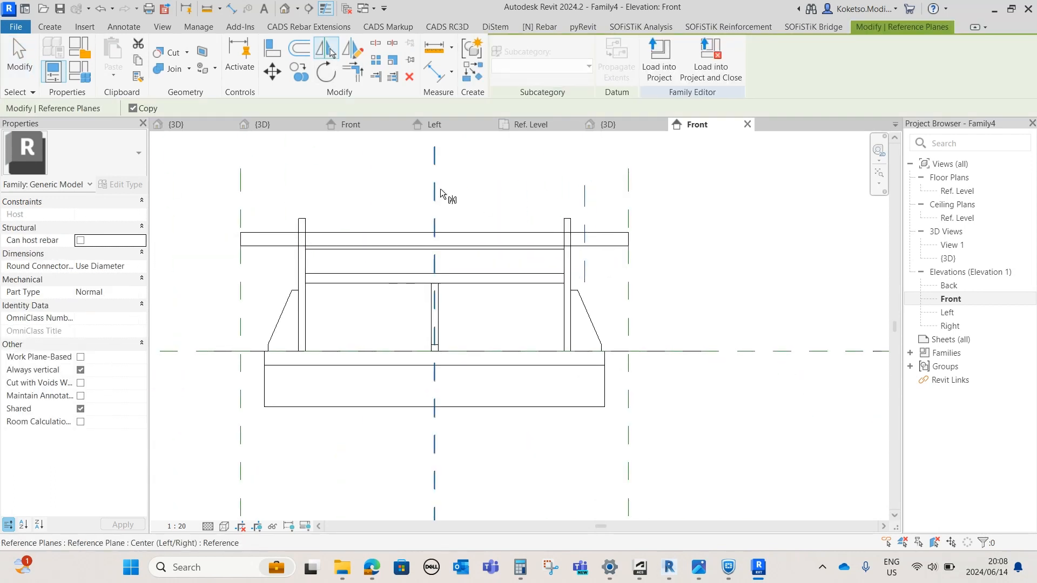
pyautogui.click(447, 196)
pyautogui.press('Escape')
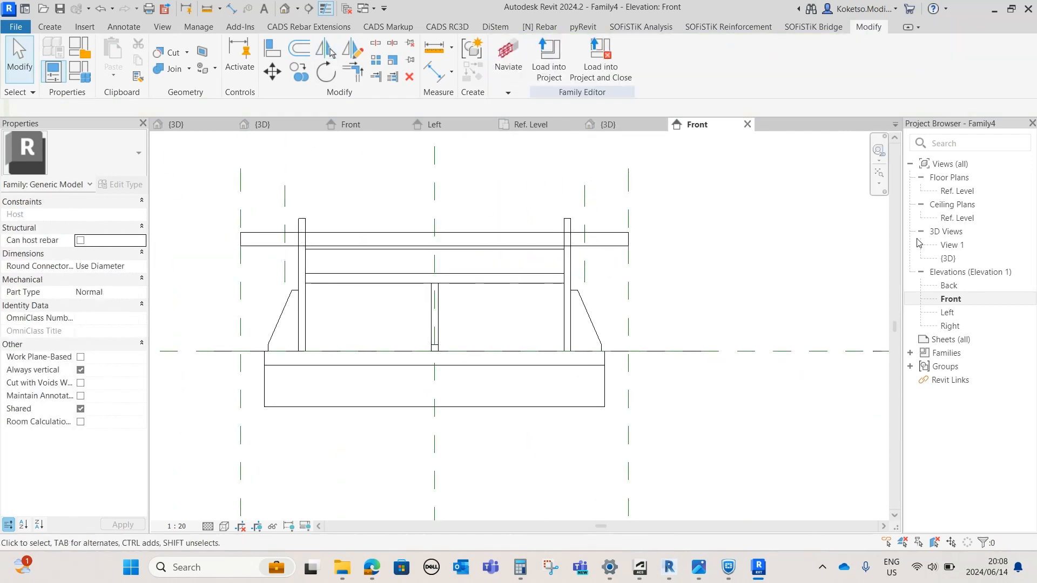
# Open the Left elevation, start an extrusion and pick the rod's circular outline as a sketch line.
pyautogui.doubleClick(948, 313)
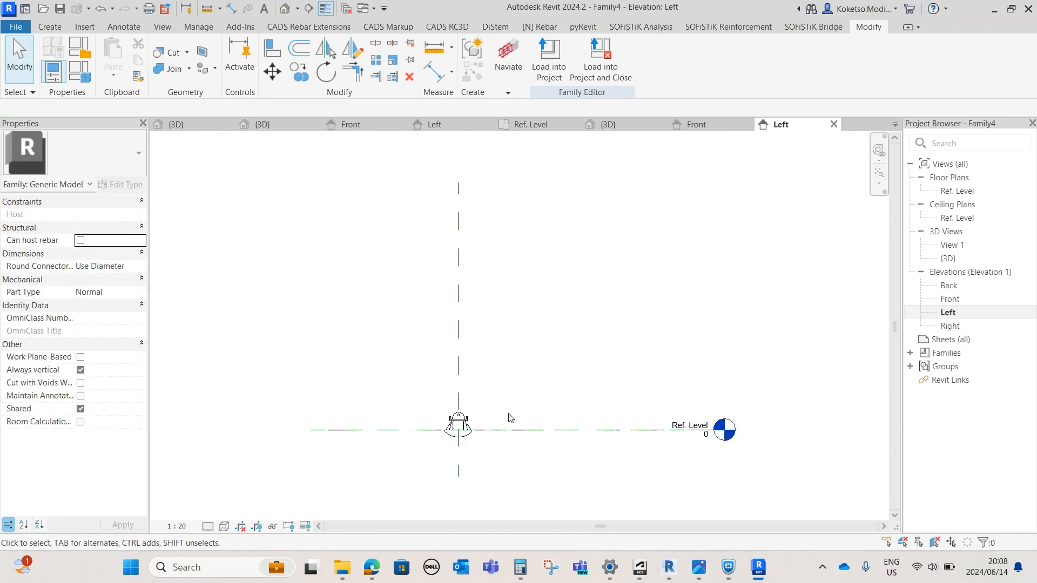
pyautogui.scroll(5, 454, 427)
pyautogui.scroll(4, 432, 211)
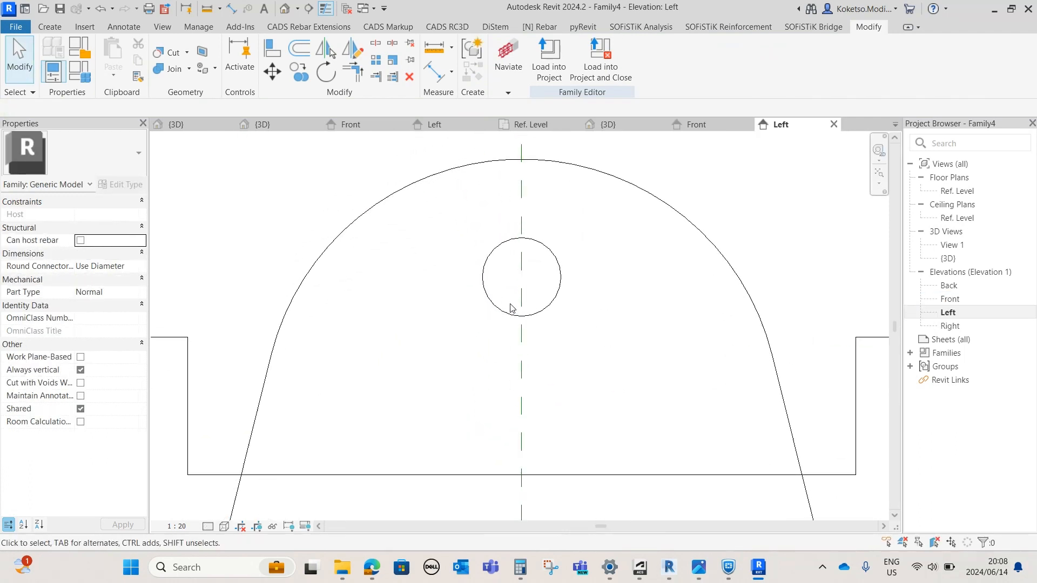
pyautogui.click(51, 29)
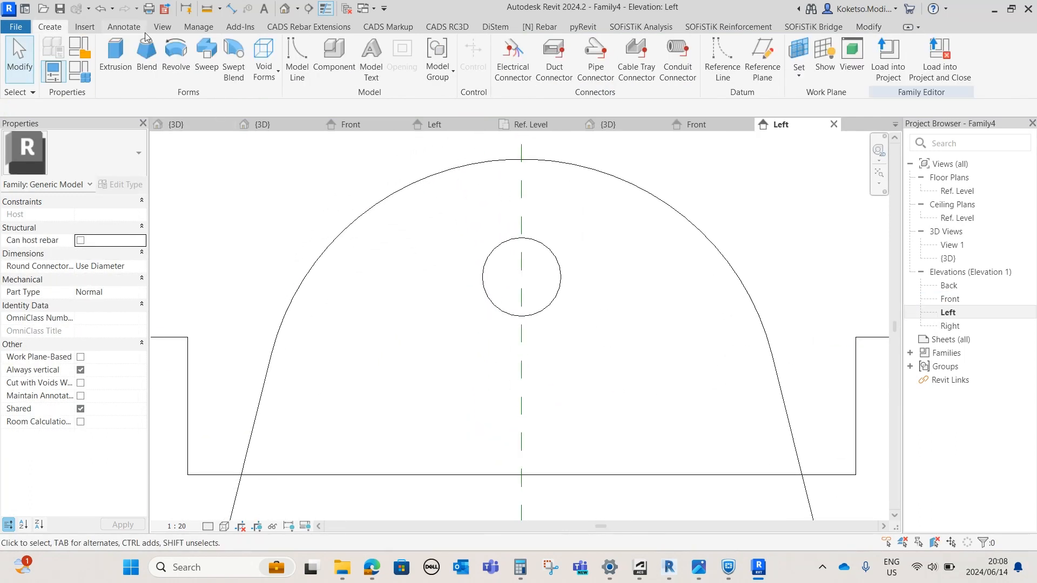
pyautogui.click(116, 59)
pyautogui.scroll(2, 513, 267)
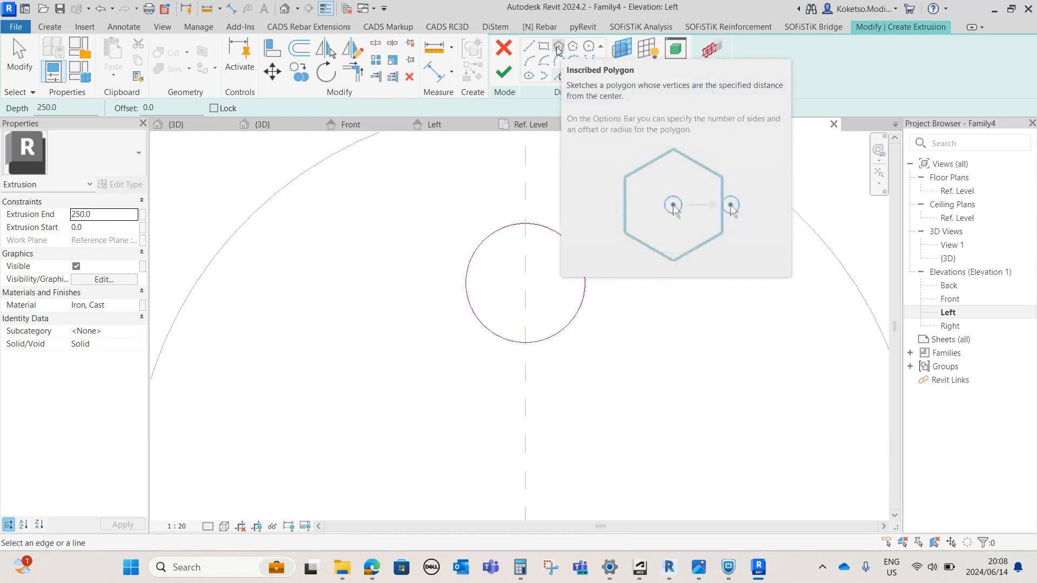
pyautogui.click(559, 51)
pyautogui.press('Escape')
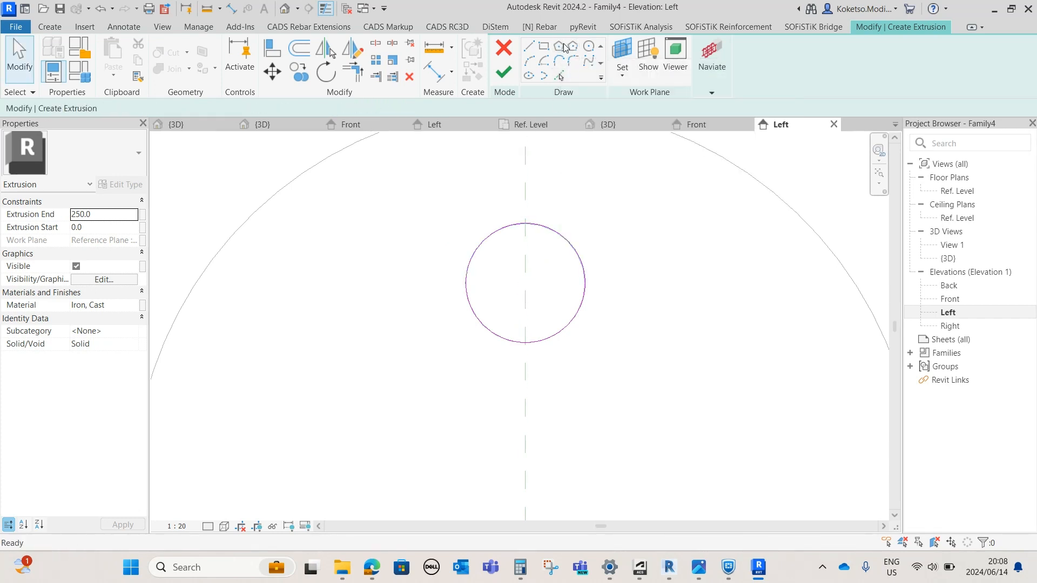
# Sketch a horizontal and a vertical construction line, each 20 mm long, across the rod circle's diameters.
pyautogui.click(529, 47)
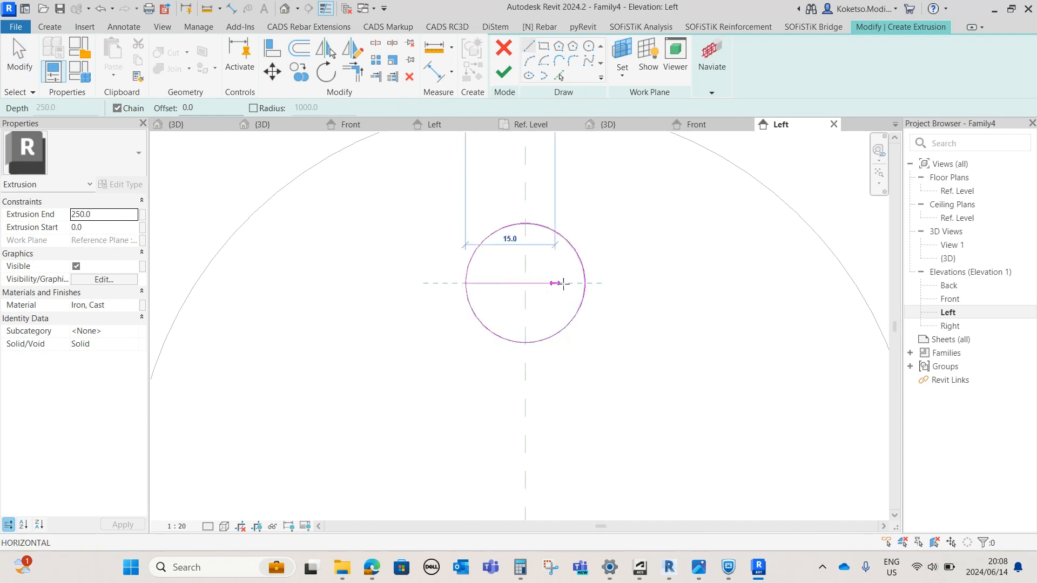
pyautogui.click(585, 283)
pyautogui.press('Escape')
pyautogui.click(525, 223)
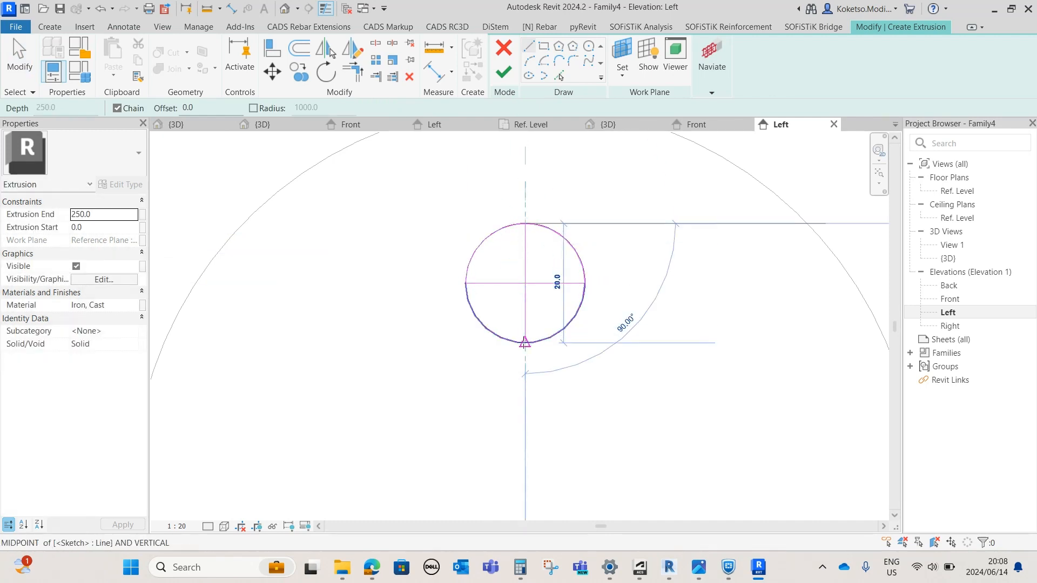
pyautogui.click(525, 342)
pyautogui.press('Escape')
pyautogui.press('Escape')
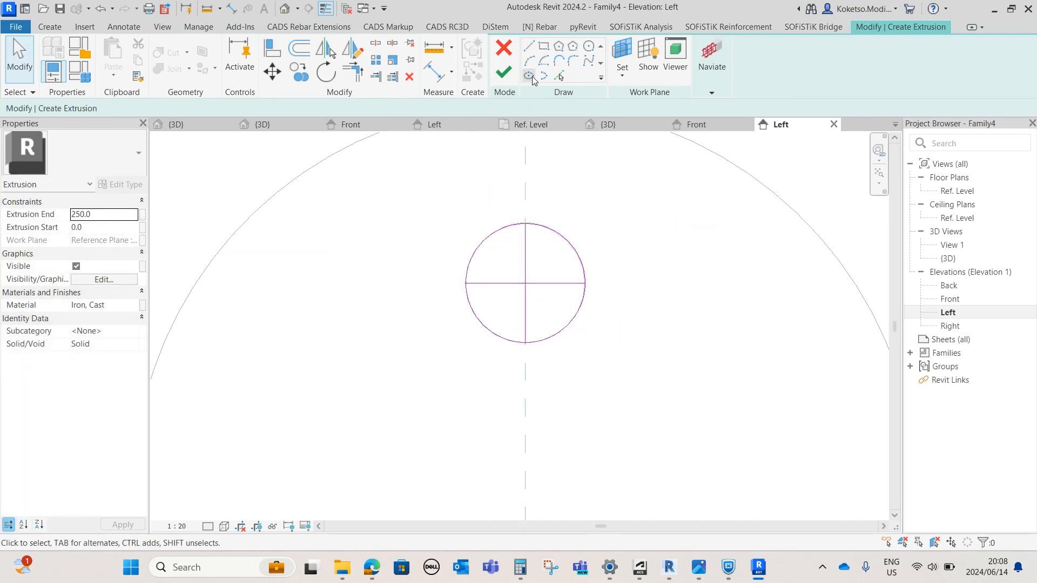
# Sketch a six-sided inscribed polygon with a 15 mm radius, centred on the rod circle and with a vertex pointing straight up.
pyautogui.click(558, 47)
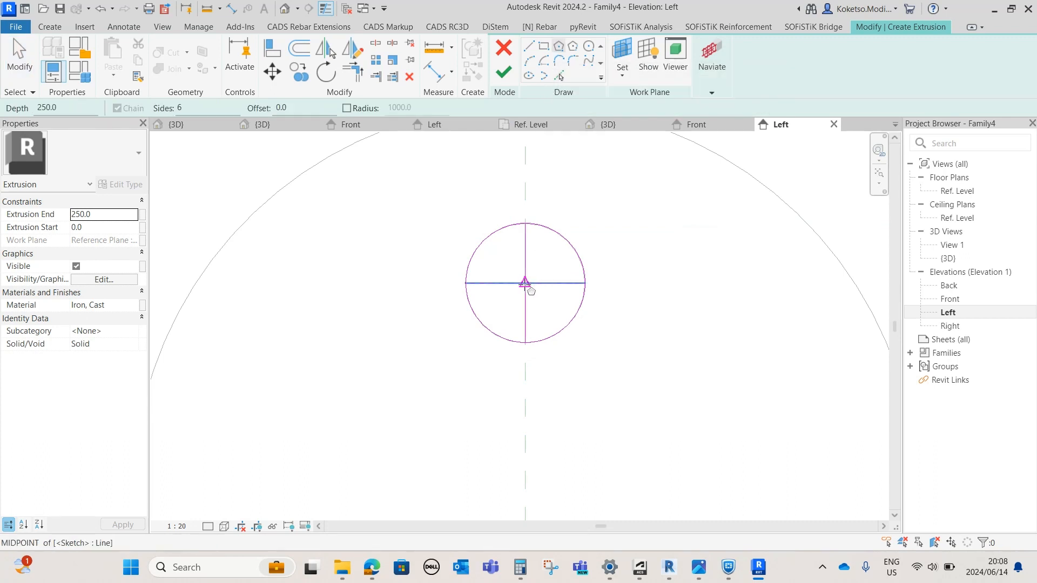
pyautogui.click(525, 283)
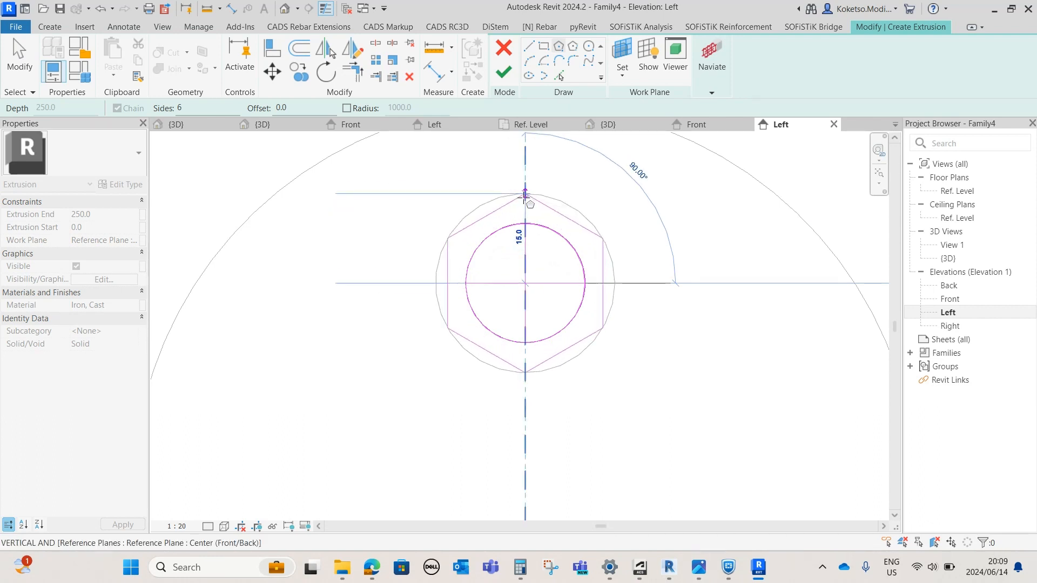
pyautogui.click(524, 194)
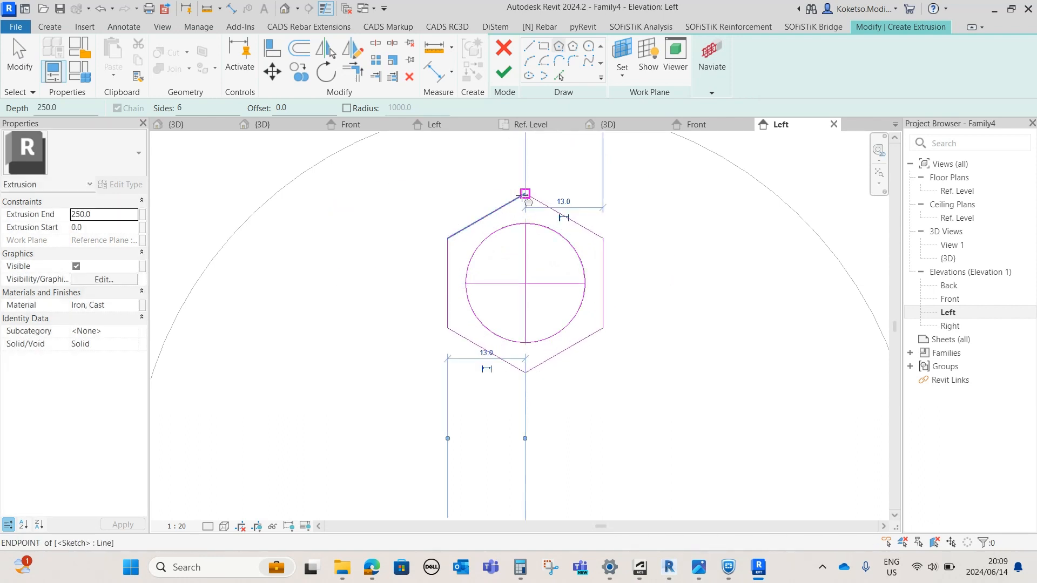
pyautogui.press('Escape')
pyautogui.press('Escape')
pyautogui.scroll(2, 545, 267)
# Delete the two construction lines inside the circle and finish the hexagonal nut extrusion.
pyautogui.moveTo(544, 266); pyautogui.dragTo(485, 332)
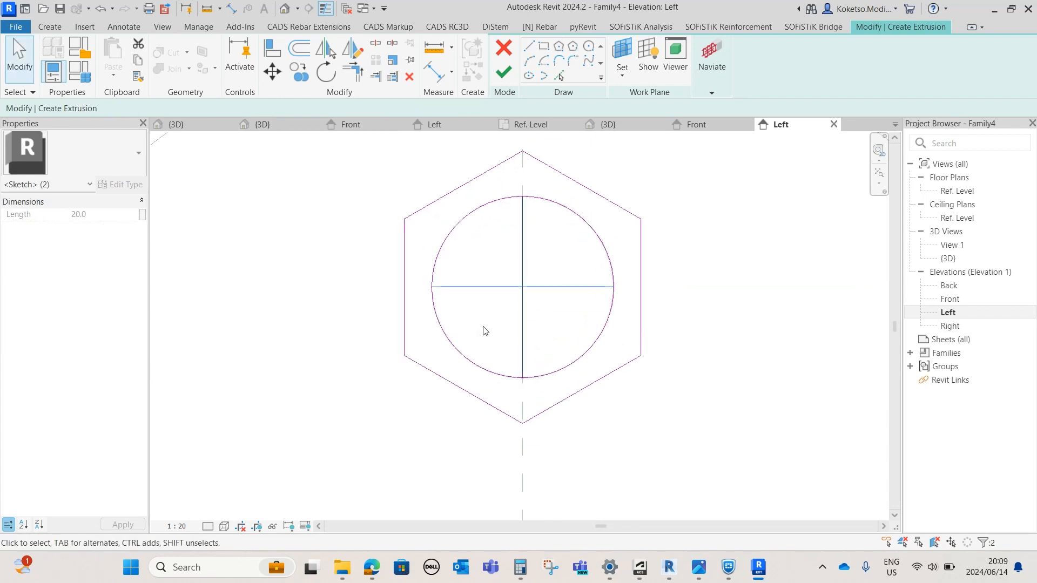
pyautogui.click(410, 79)
pyautogui.scroll(-1, 497, 189)
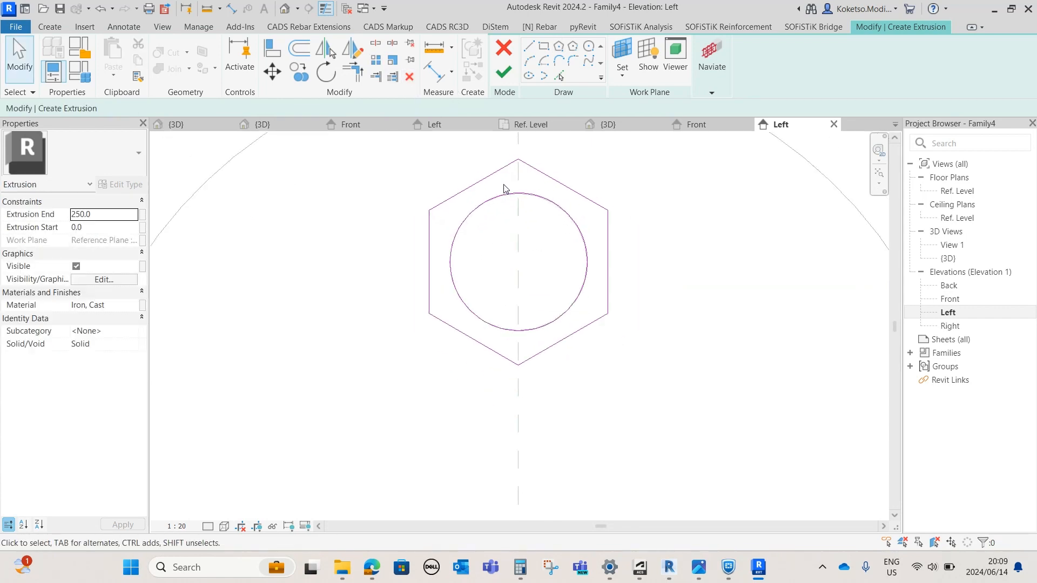
pyautogui.click(503, 72)
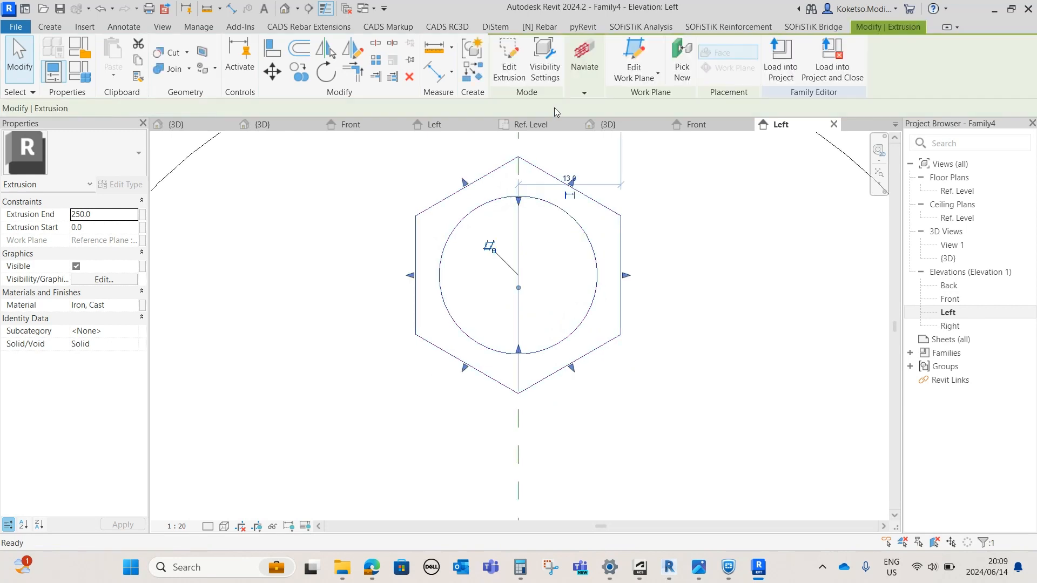
# In the Front elevation, bring the nut's inner end to the reference plane outside the right end plate and set its length to 20 mm.
pyautogui.click(697, 124)
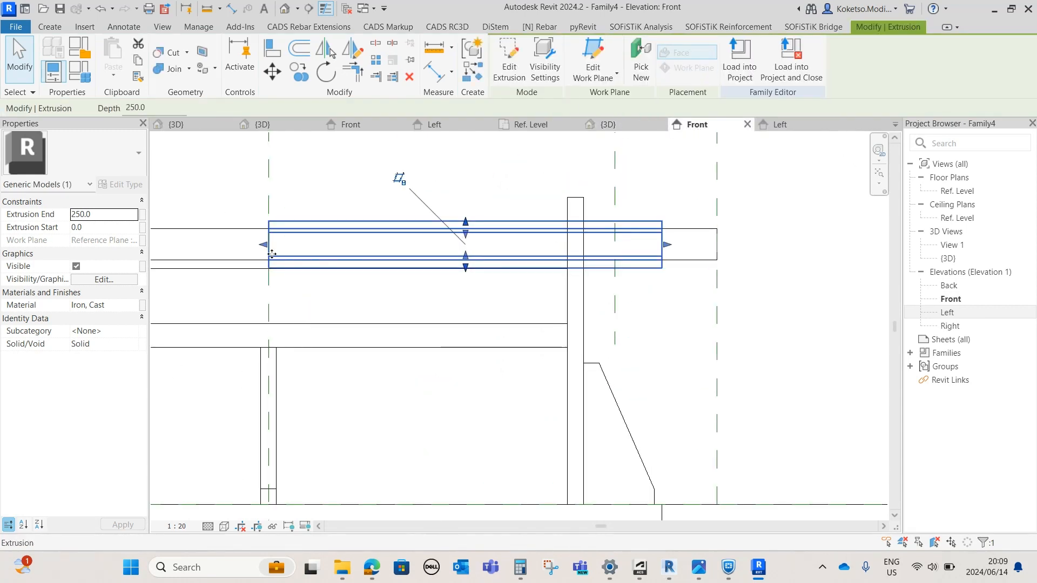
pyautogui.moveTo(263, 245); pyautogui.dragTo(615, 233)
pyautogui.press('Escape')
pyautogui.scroll(2, 652, 234)
pyautogui.press('Tab')
pyautogui.click(675, 236)
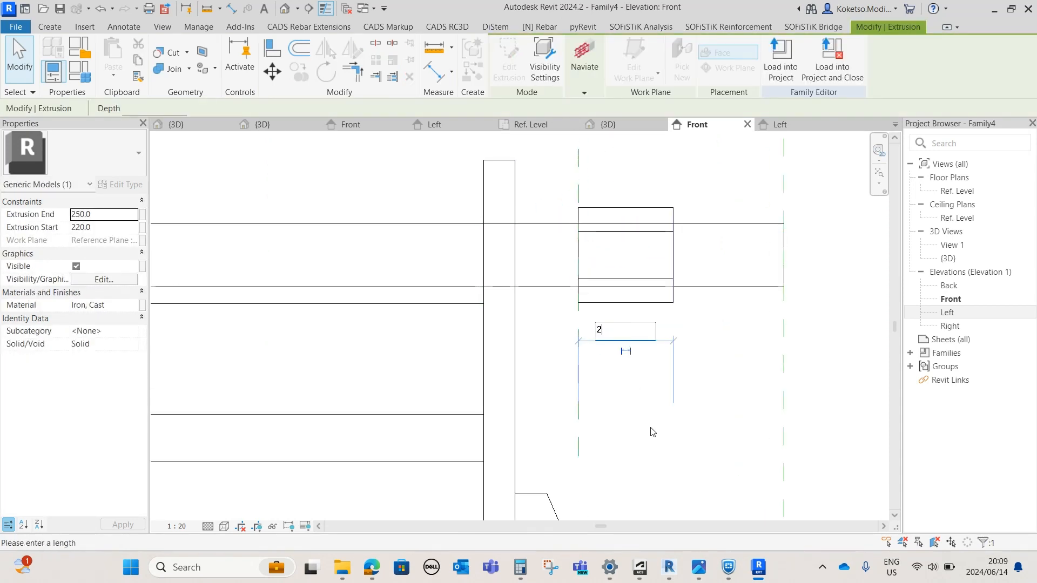
pyautogui.press('Return')
pyautogui.press('Escape')
# Open the Family4 bearing's 3D view and examine the hexagonal nut on the rod's right end.
pyautogui.click(626, 128)
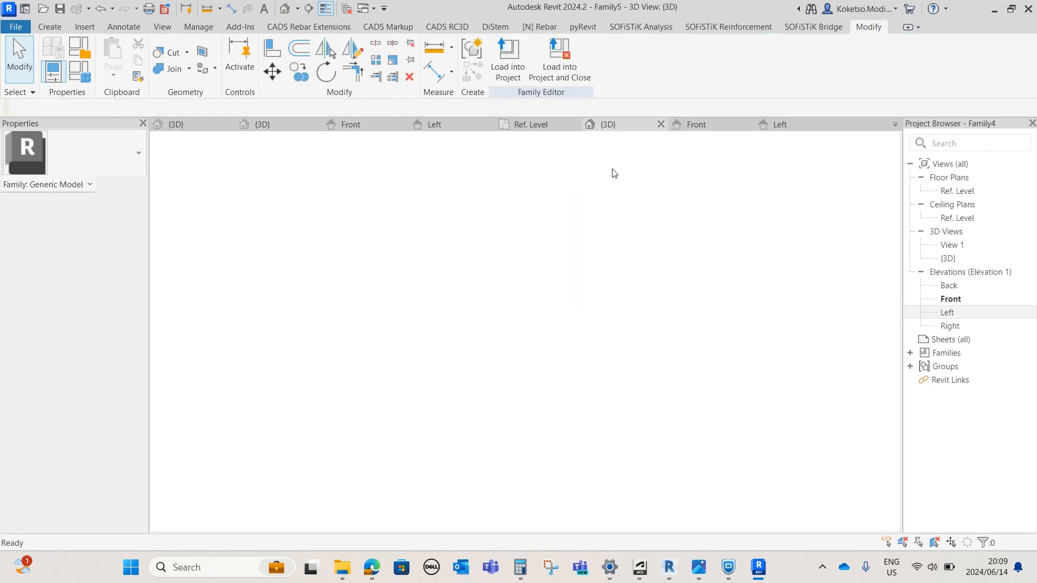
pyautogui.click(696, 125)
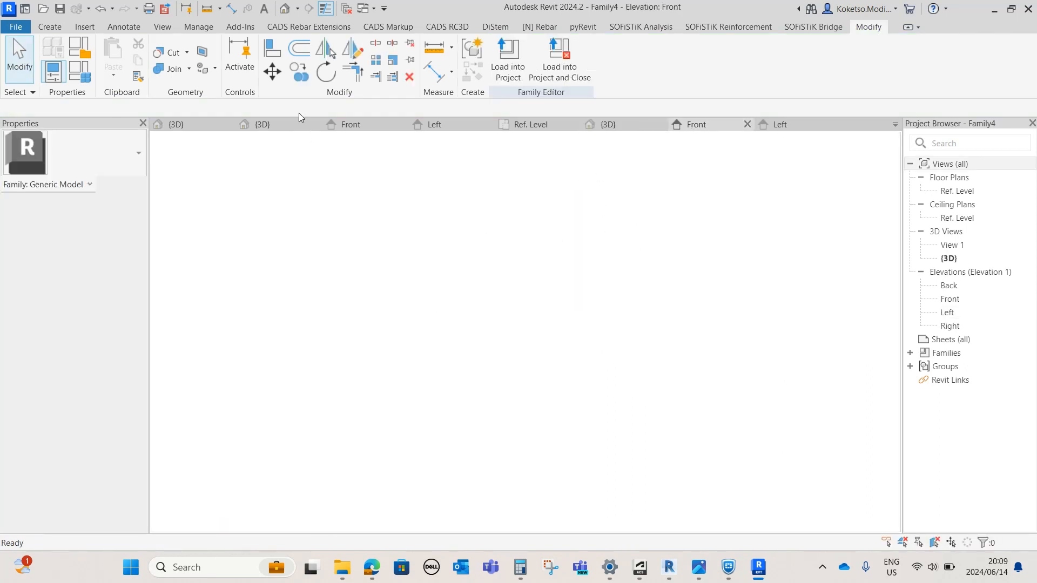
pyautogui.click(283, 8)
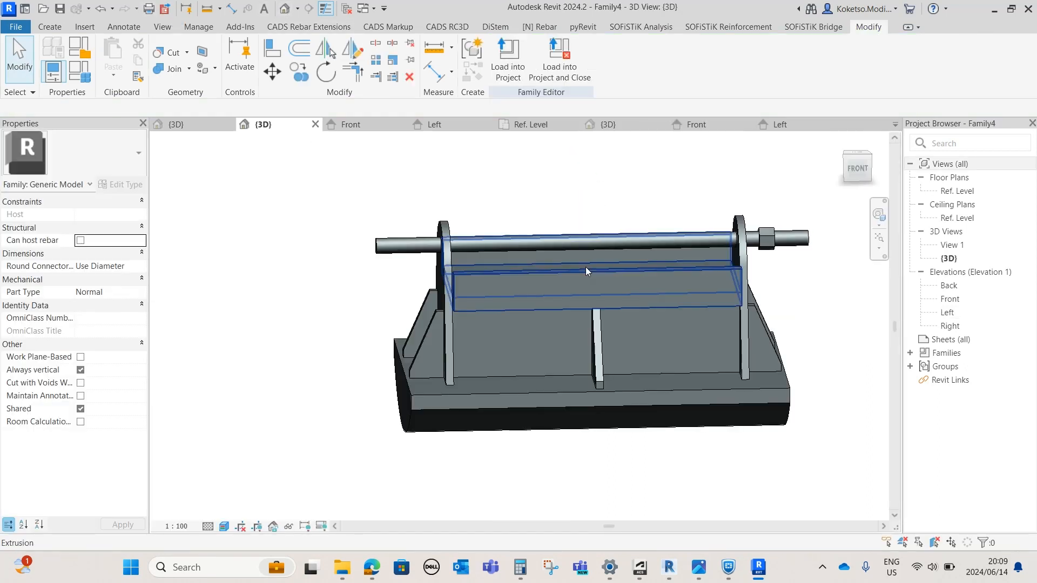
pyautogui.scroll(6, 764, 273)
pyautogui.scroll(-5, 847, 371)
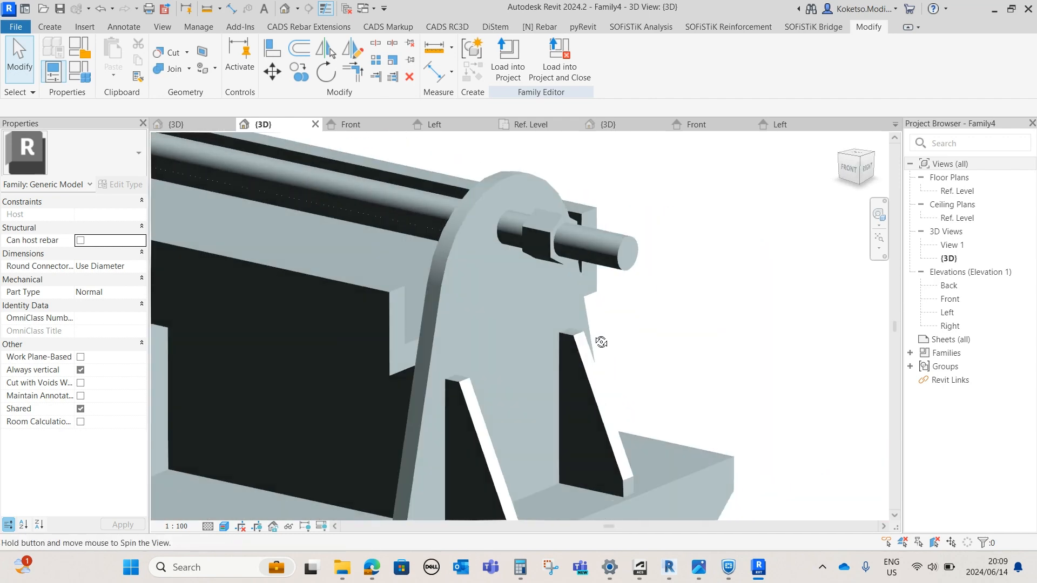
pyautogui.click(571, 201)
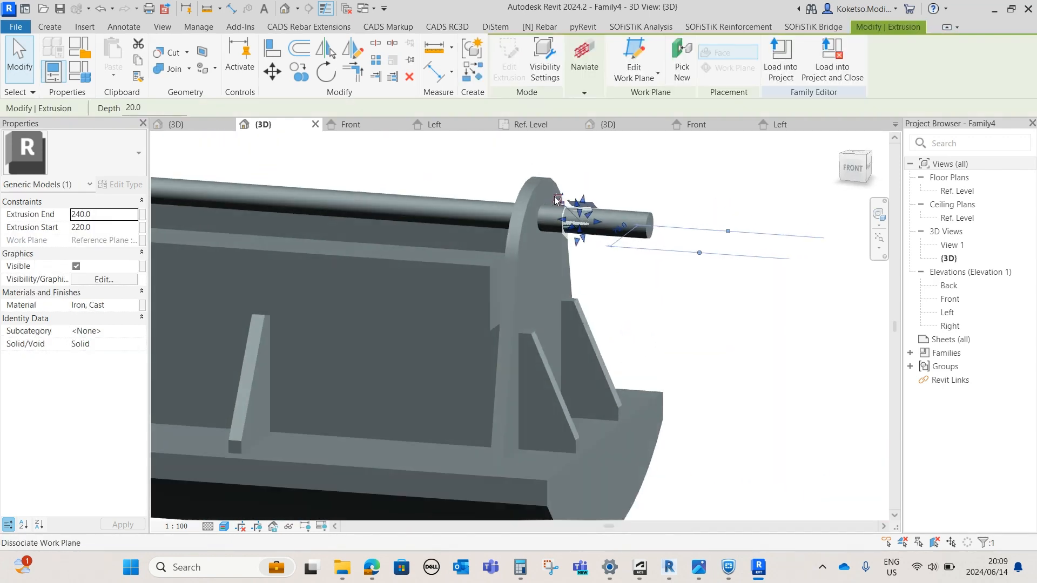
pyautogui.press('Escape')
pyautogui.scroll(5, 619, 237)
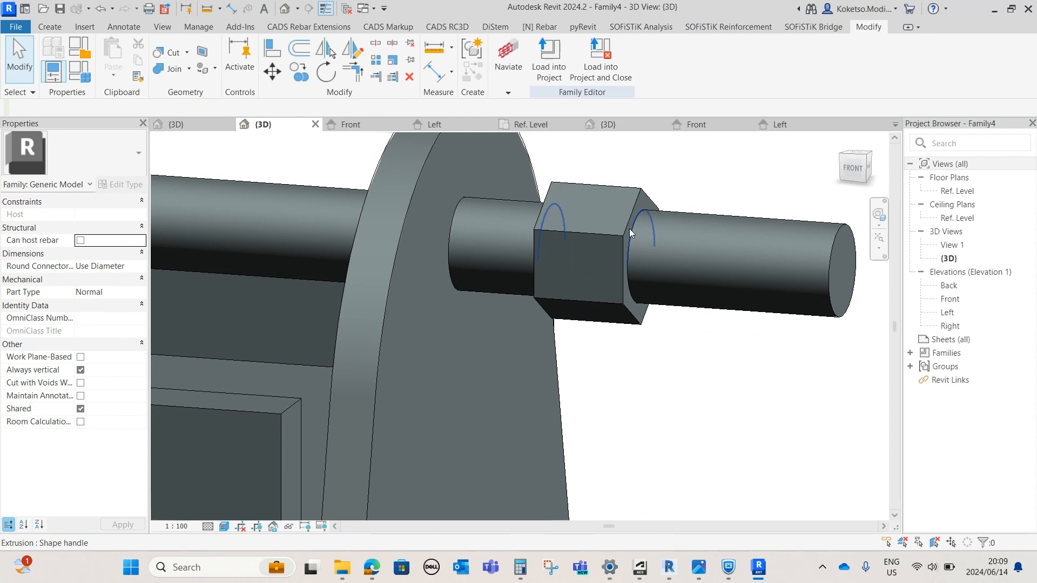
# Set the nut's thickness along the rod to 15 mm by adjusting its outer face.
pyautogui.click(630, 228)
pyautogui.click(590, 351)
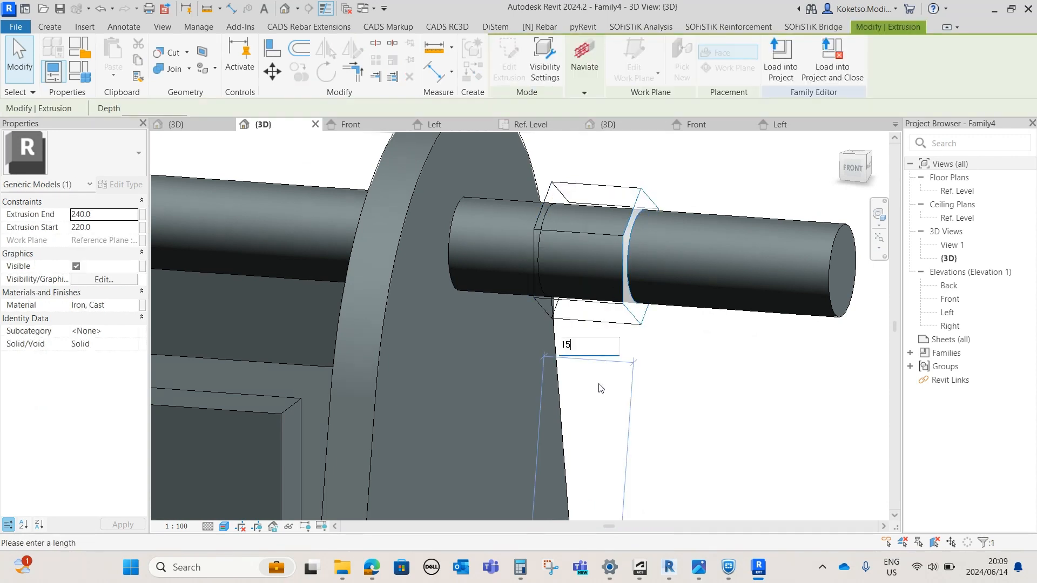
pyautogui.write('15')
pyautogui.scroll(-3, 637, 351)
pyautogui.press('Return')
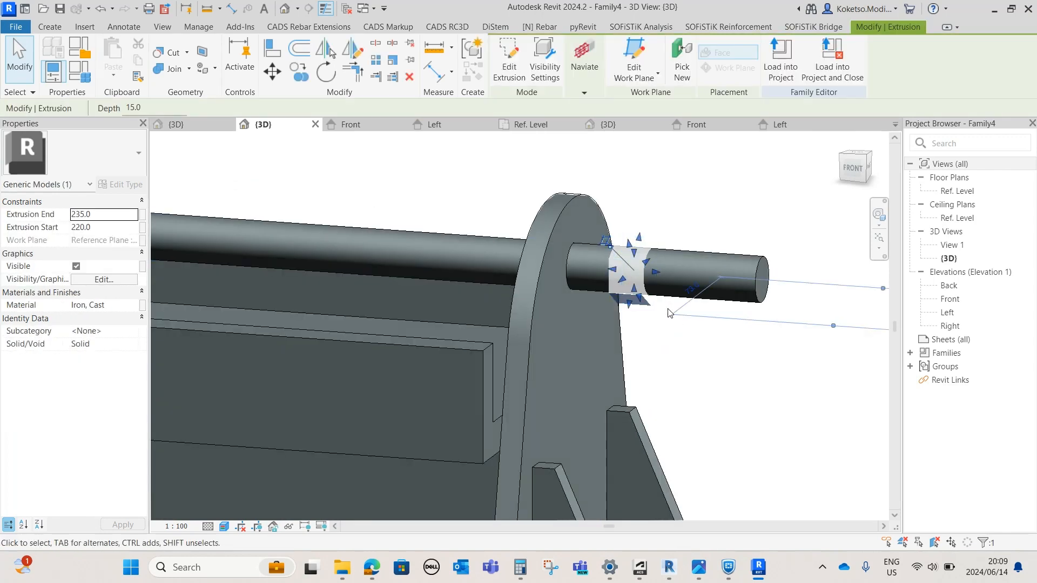
# In the Ref. Level plan, mirror a copy of the nut about the Center (Left/Right) plane onto the rod's opposite end.
pyautogui.scroll(-2, 670, 313)
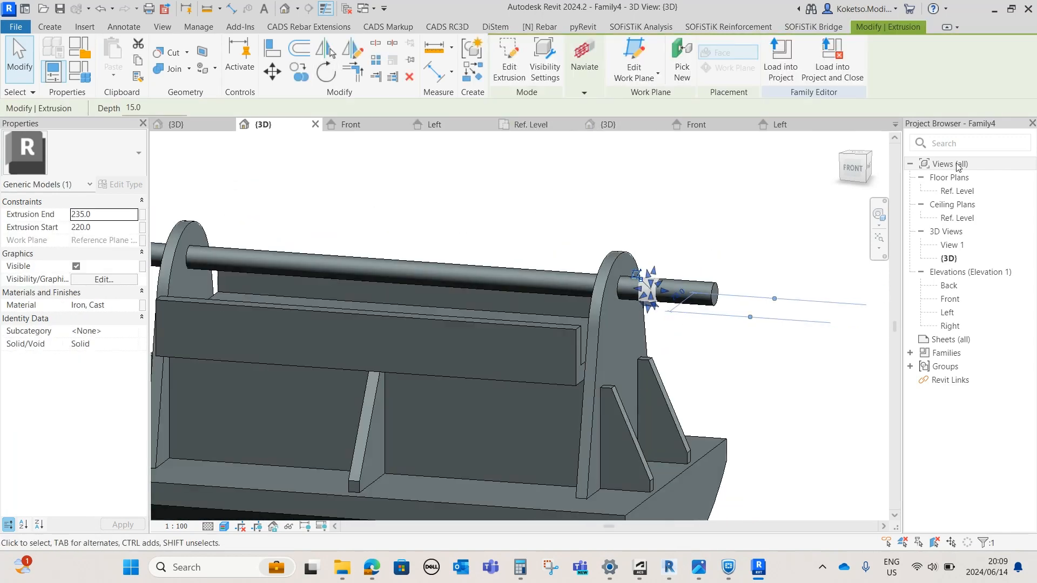
pyautogui.doubleClick(957, 190)
pyautogui.scroll(5, 522, 301)
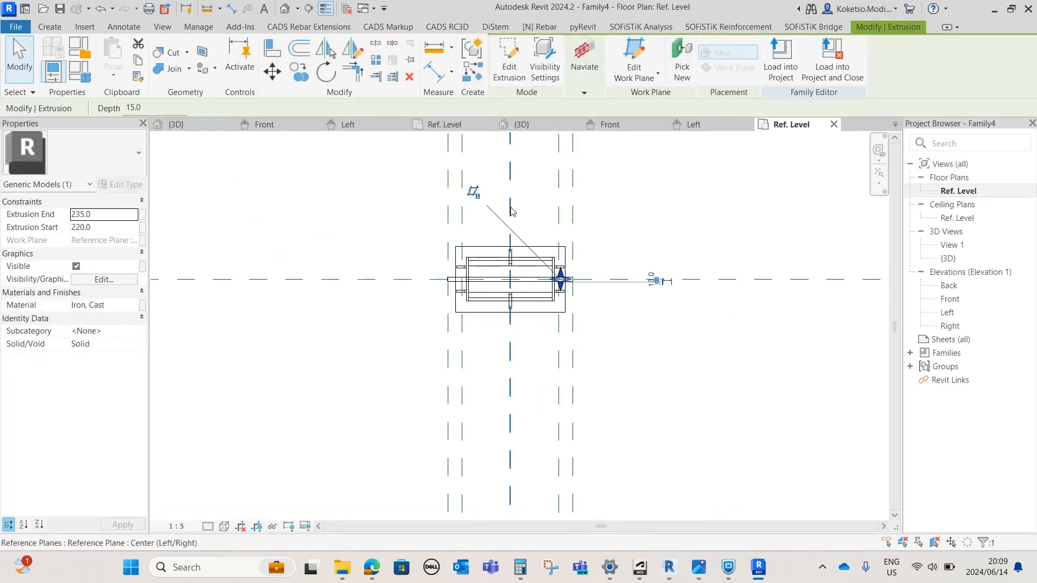
pyautogui.click(325, 50)
pyautogui.click(499, 210)
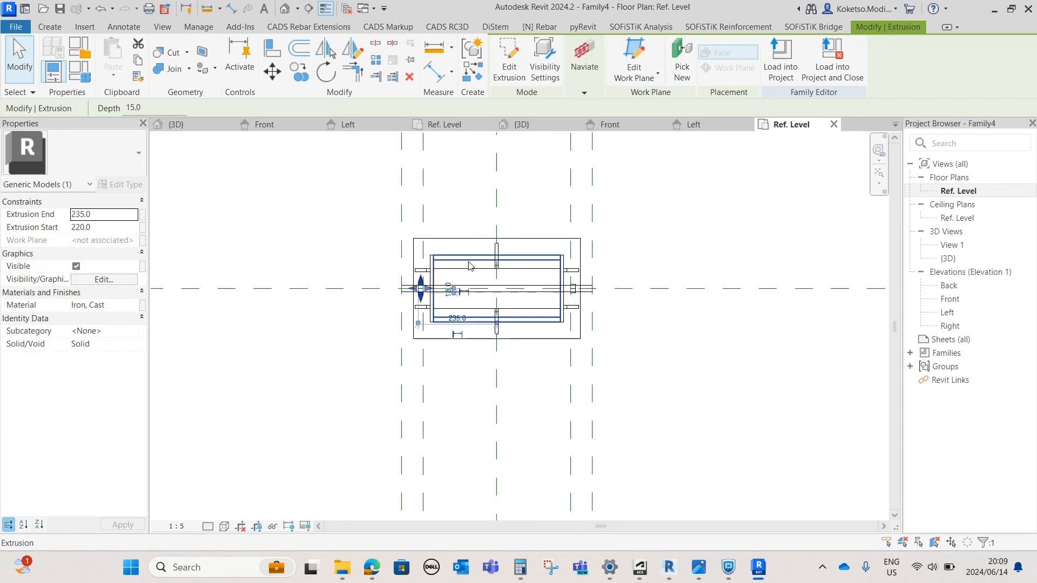
pyautogui.press('Escape')
# Examine the nuts at both rod ends in the 3D view, and close the Family4 Ref. Level plan.
pyautogui.click(284, 13)
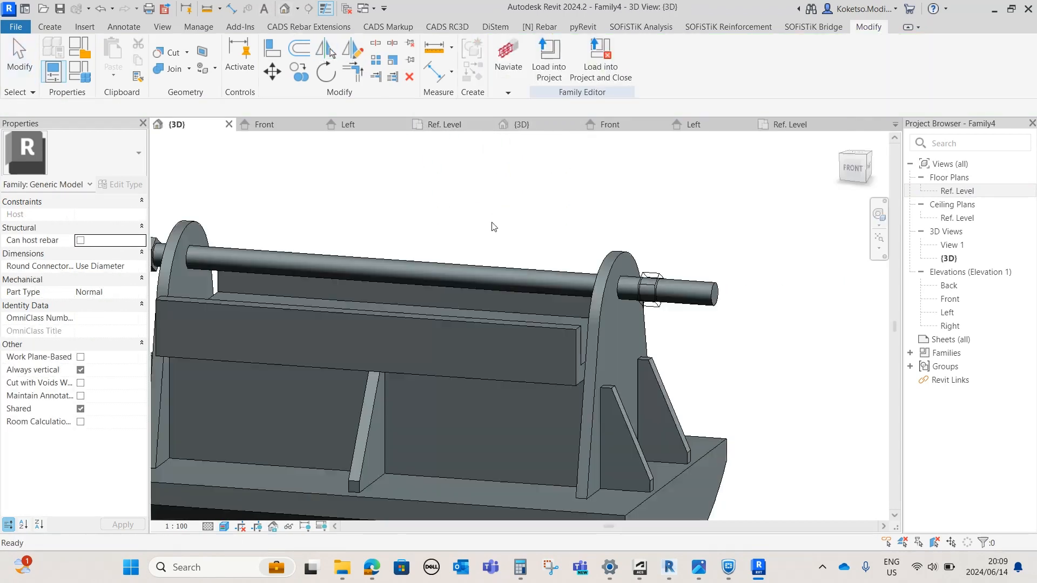
pyautogui.scroll(-5, 509, 371)
pyautogui.click(482, 361)
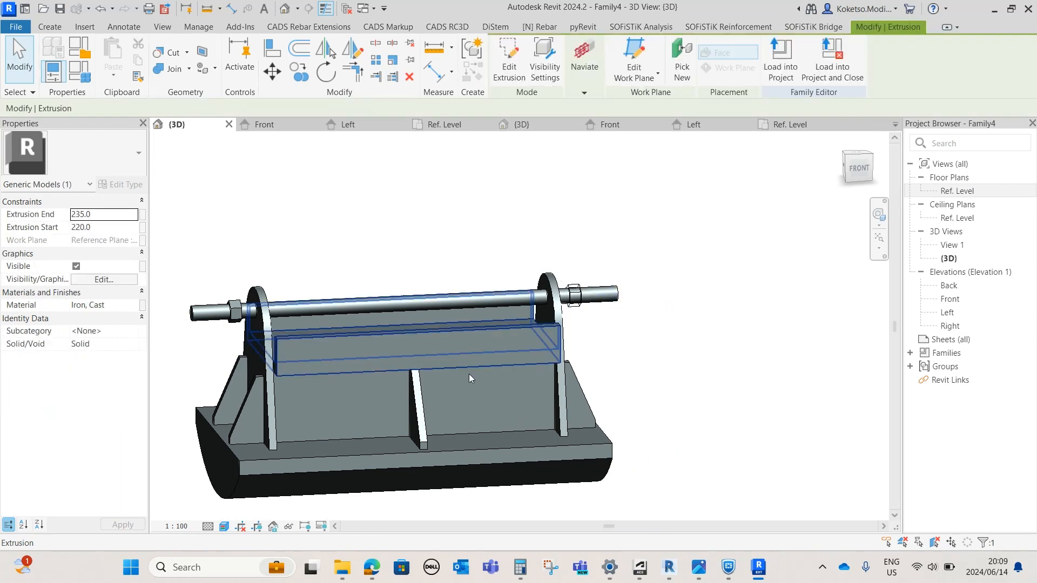
pyautogui.press('Escape')
pyautogui.keyDown('shift'); pyautogui.moveTo(289, 397); pyautogui.dragTo(348, 404, button='middle'); pyautogui.keyUp('shift')
pyautogui.scroll(4, 216, 329)
pyautogui.keyDown('shift'); pyautogui.moveTo(218, 333); pyautogui.dragTo(304, 423, button='middle'); pyautogui.keyUp('shift')
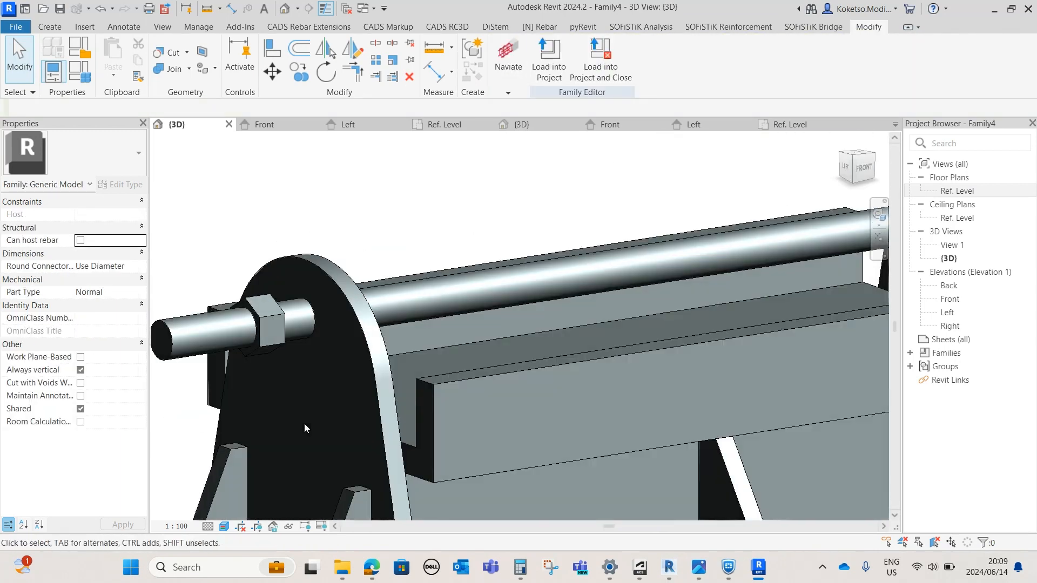
pyautogui.scroll(-4, 376, 342)
pyautogui.keyDown('shift'); pyautogui.moveTo(396, 357); pyautogui.dragTo(581, 293, button='middle'); pyautogui.keyUp('shift')
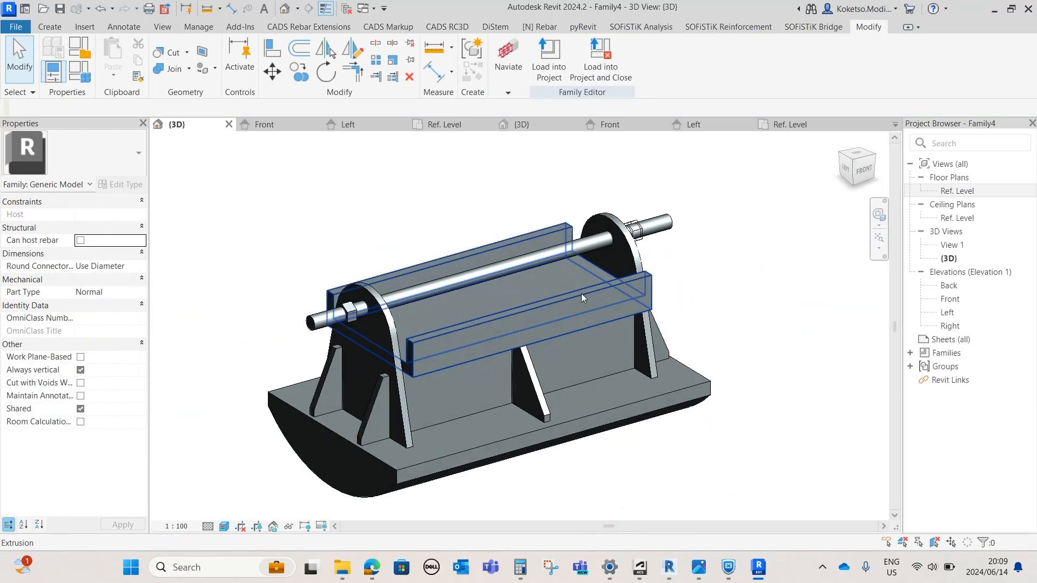
pyautogui.click(834, 125)
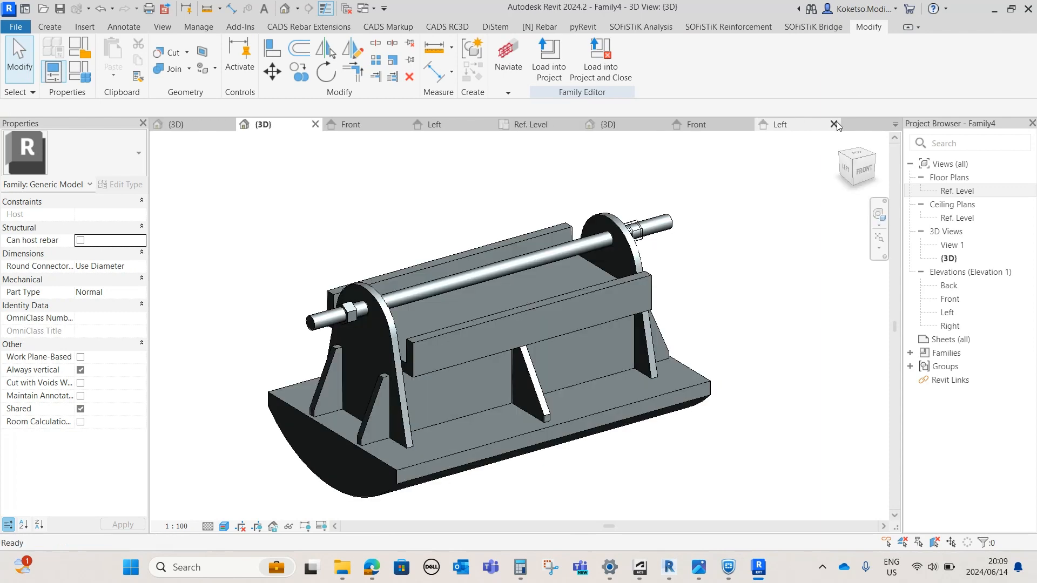
# Close the leftover Front, Left and Ref. Level views, keeping only the 3D views of the three families open.
pyautogui.click(747, 125)
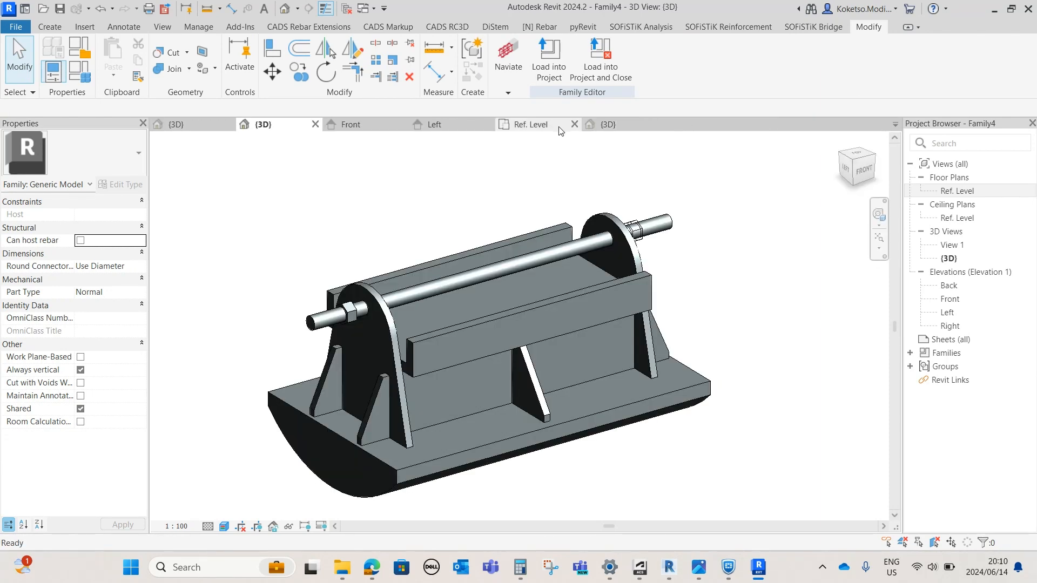
pyautogui.click(574, 125)
pyautogui.click(487, 125)
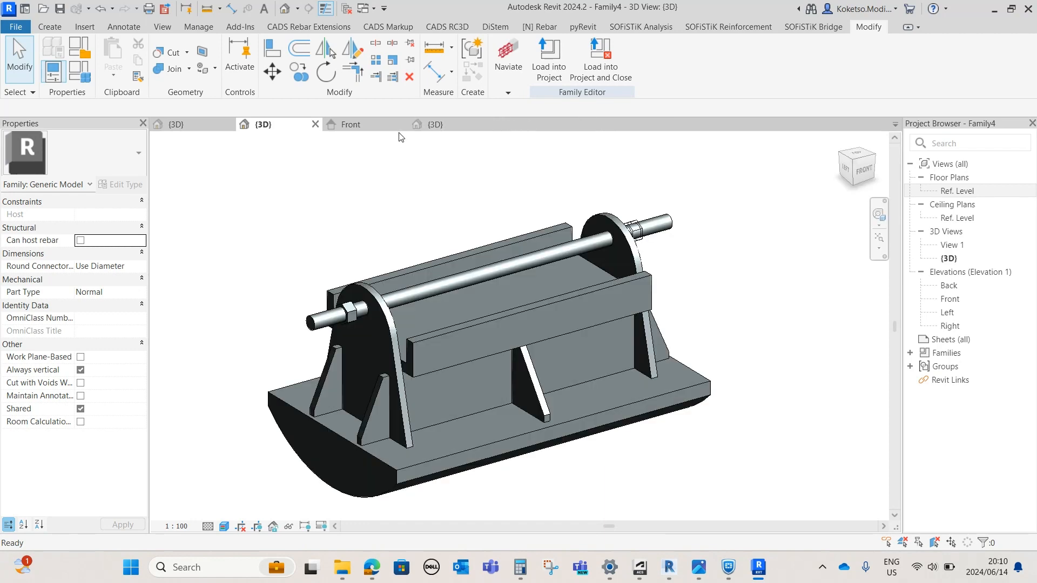
pyautogui.click(402, 125)
pyautogui.moveTo(371, 214)
pyautogui.keyDown('shift'); pyautogui.mouseDown(button='middle')
pyautogui.moveTo(410, 176)
pyautogui.moveTo(364, 248)
pyautogui.moveTo(380, 224)
pyautogui.moveTo(371, 222)
pyautogui.mouseUp(button='middle'); pyautogui.keyUp('shift')
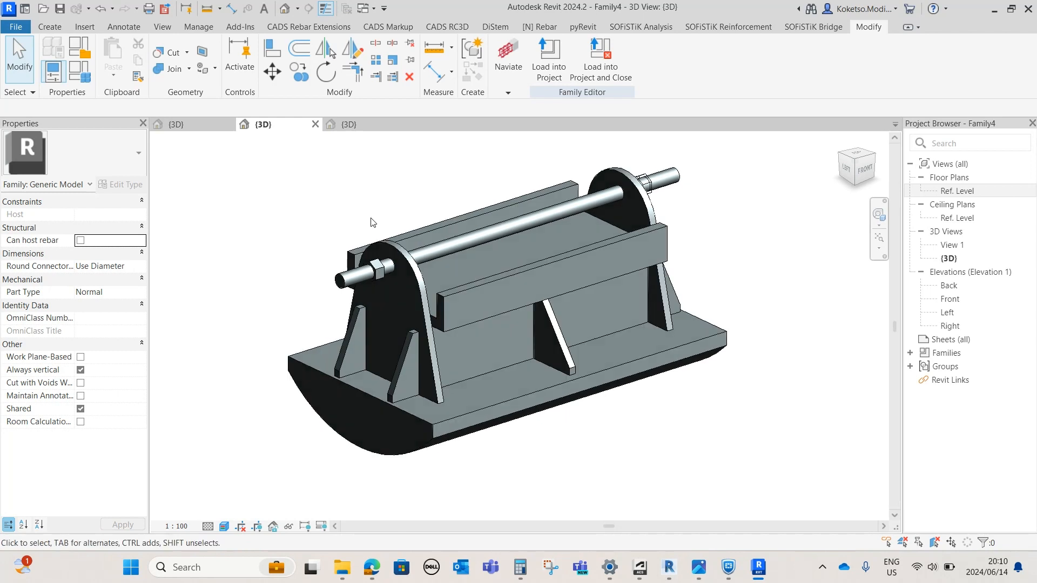
# Examine the Family3 base block, the Family4 bearing and the Family5 upper part in their 3D views.
pyautogui.click(171, 126)
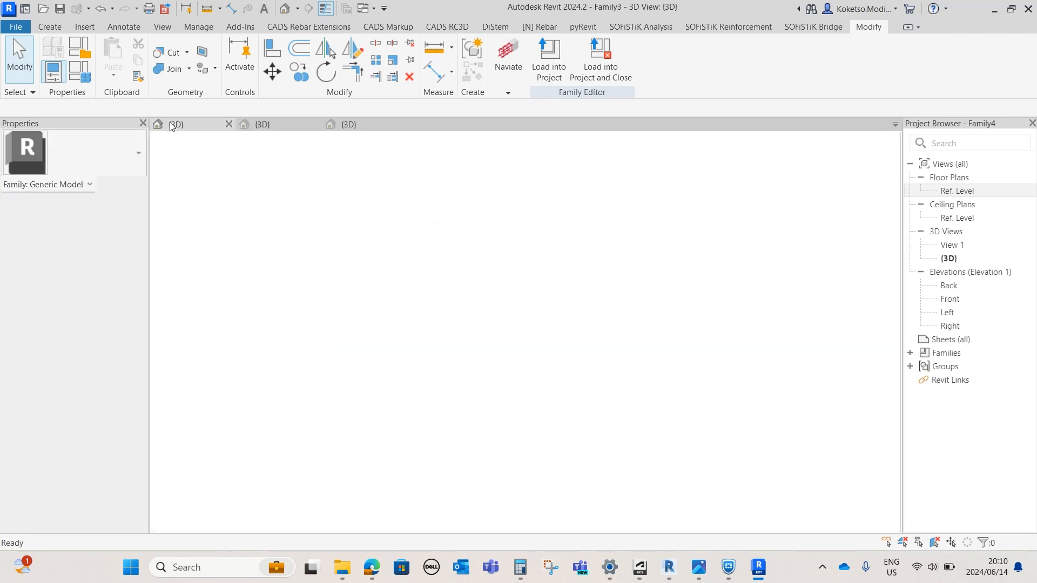
pyautogui.keyDown('shift'); pyautogui.moveTo(481, 382); pyautogui.dragTo(684, 390, button='middle'); pyautogui.keyUp('shift')
pyautogui.scroll(-1, 650, 424)
pyautogui.click(261, 125)
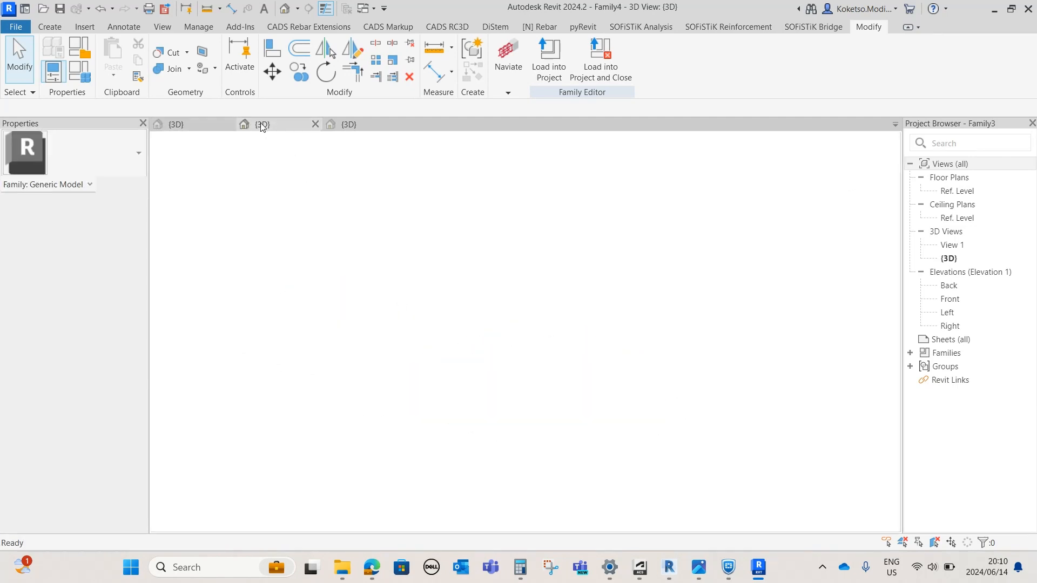
pyautogui.keyDown('shift'); pyautogui.moveTo(514, 343); pyautogui.dragTo(616, 399, button='middle'); pyautogui.keyUp('shift')
pyautogui.scroll(2, 355, 275)
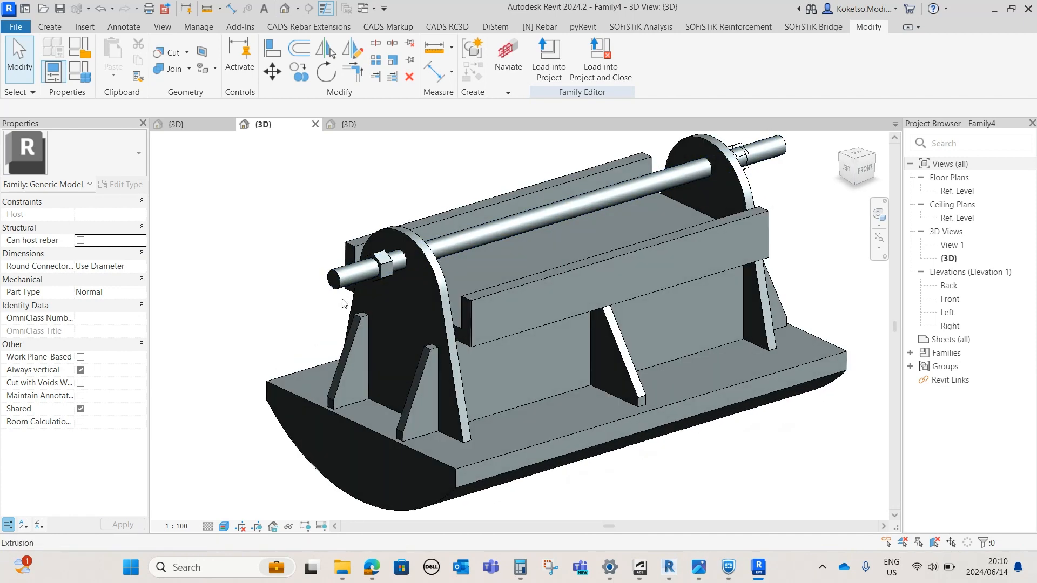
pyautogui.moveTo(404, 362)
pyautogui.keyDown('shift'); pyautogui.mouseDown(button='middle')
pyautogui.moveTo(750, 303)
pyautogui.moveTo(648, 351)
pyautogui.moveTo(546, 371)
pyautogui.moveTo(513, 334)
pyautogui.moveTo(732, 364)
pyautogui.moveTo(575, 355)
pyautogui.moveTo(573, 373)
pyautogui.moveTo(608, 395)
pyautogui.moveTo(556, 384)
pyautogui.moveTo(583, 345)
pyautogui.moveTo(609, 433)
pyautogui.moveTo(553, 398)
pyautogui.moveTo(602, 400)
pyautogui.mouseUp(button='middle'); pyautogui.keyUp('shift')
pyautogui.click(350, 125)
pyautogui.scroll(2, 575, 355)
pyautogui.click(555, 364)
pyautogui.click(550, 393)
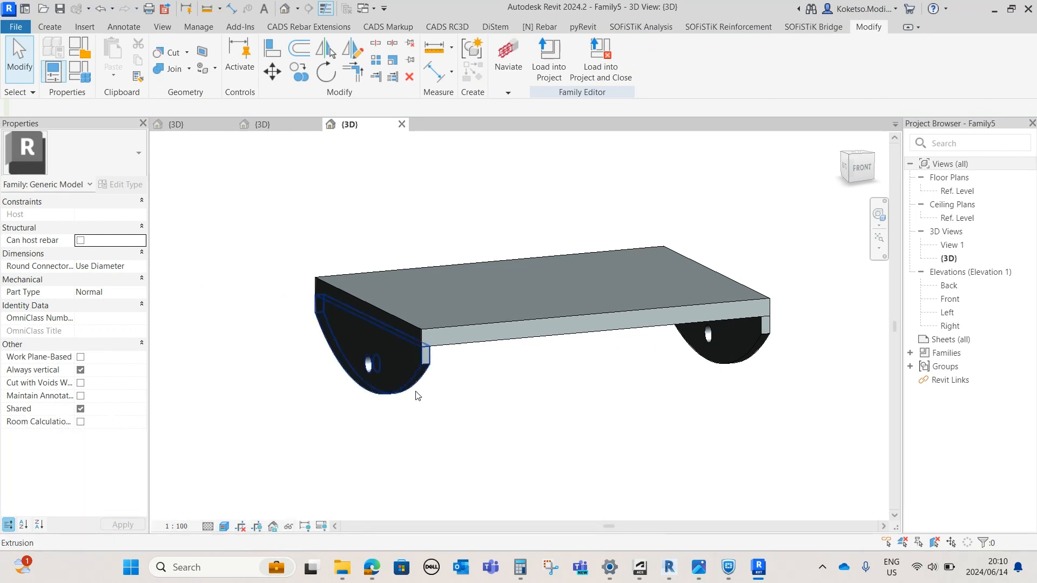
pyautogui.keyDown('shift'); pyautogui.moveTo(419, 394); pyautogui.dragTo(490, 440, button='middle'); pyautogui.keyUp('shift')
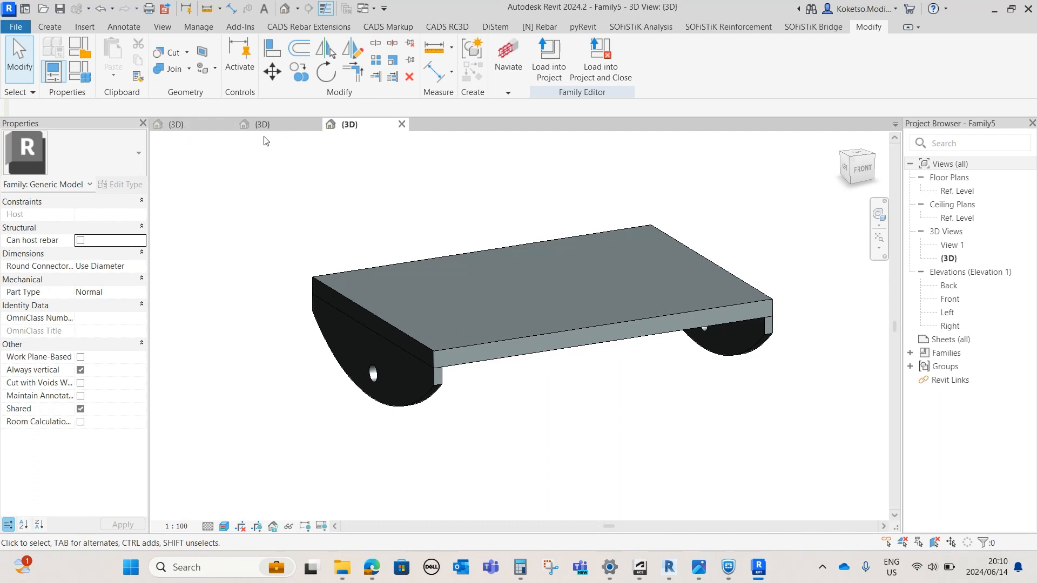
# Load the Family4 bearing into Family3 only and close Family4 without saving its changes.
pyautogui.click(274, 124)
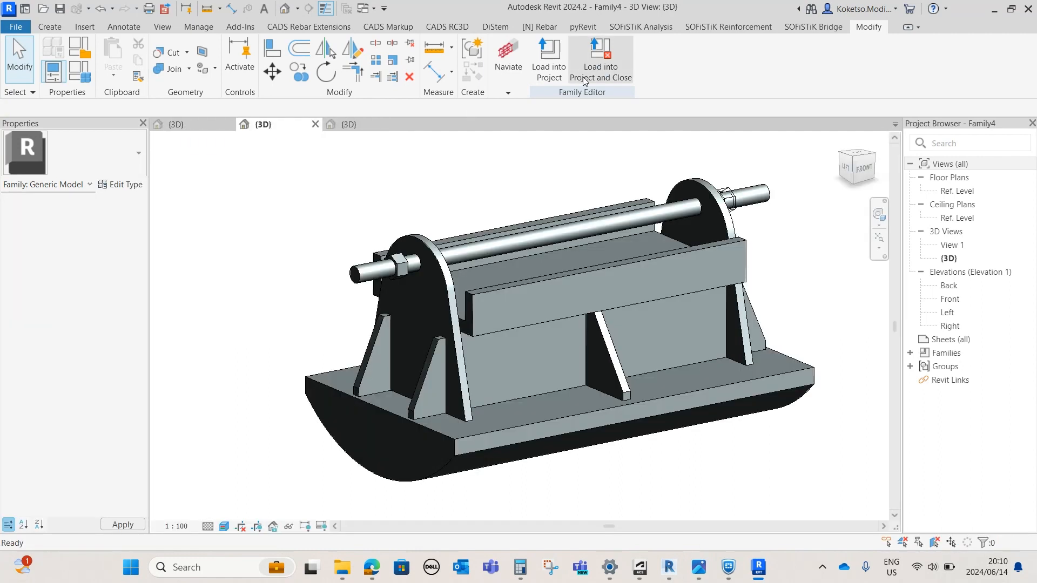
pyautogui.click(593, 61)
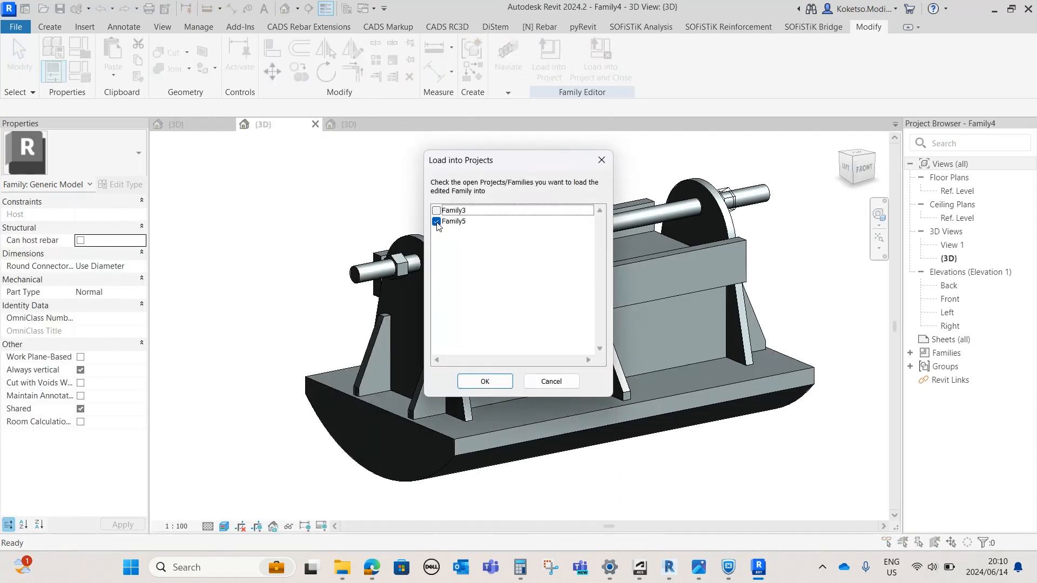
pyautogui.click(437, 222)
pyautogui.click(437, 211)
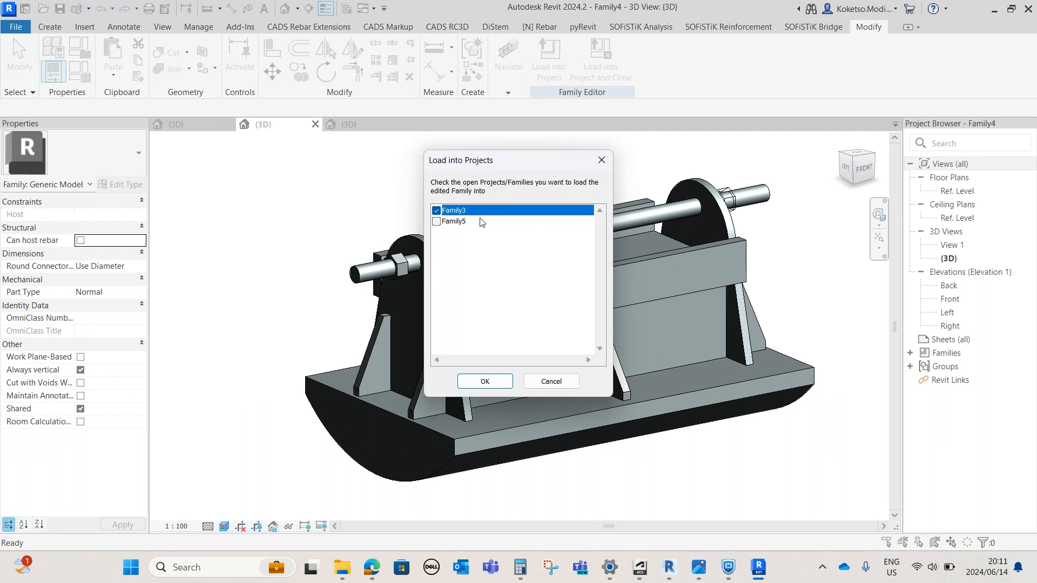
pyautogui.click(485, 381)
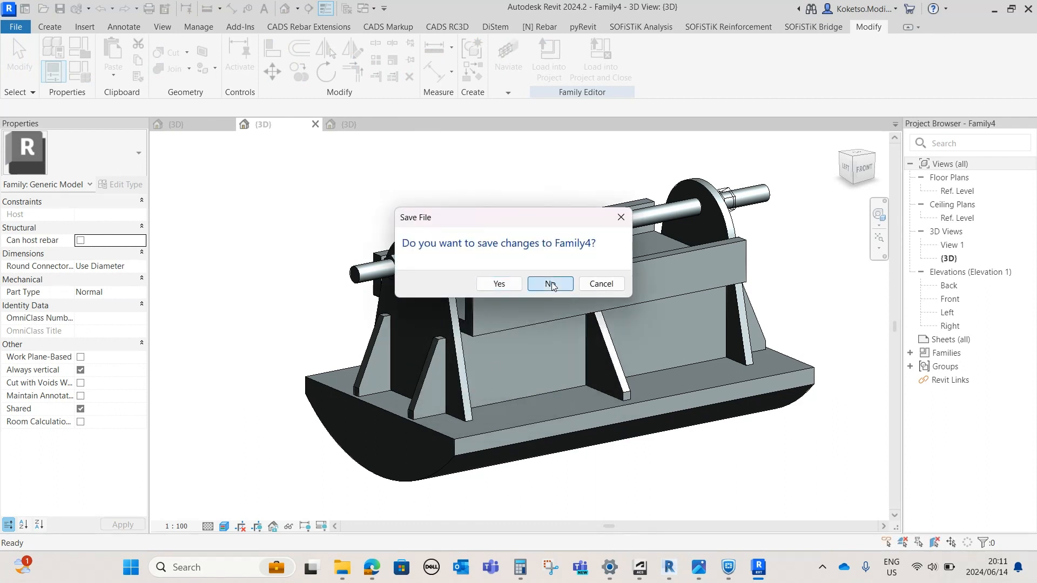
pyautogui.click(551, 284)
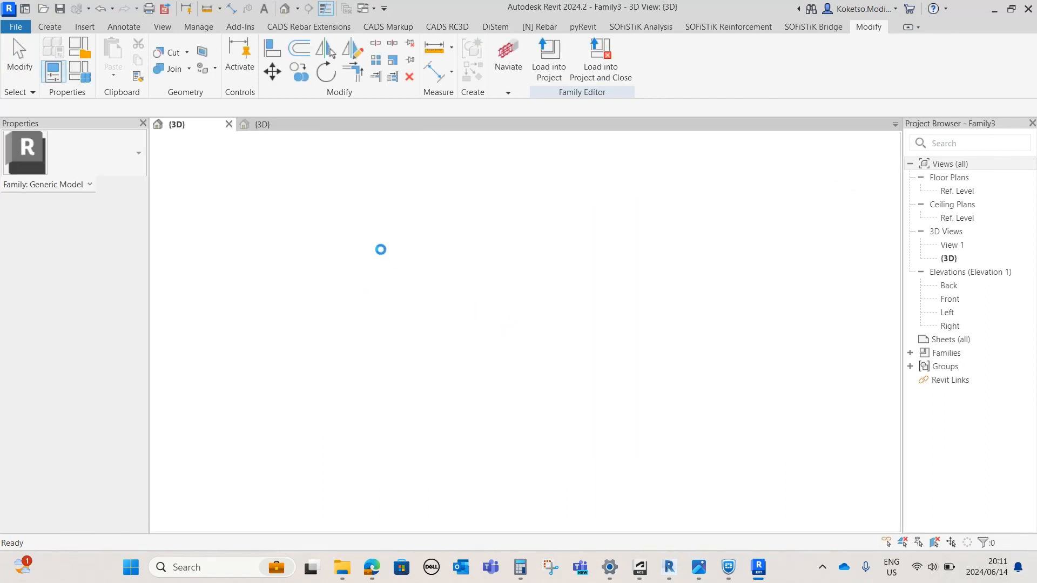
# In Family3's Ref. Level plan, place the Family4 component at the intersection of the two center reference planes.
pyautogui.click(962, 194)
pyautogui.doubleClick(962, 195)
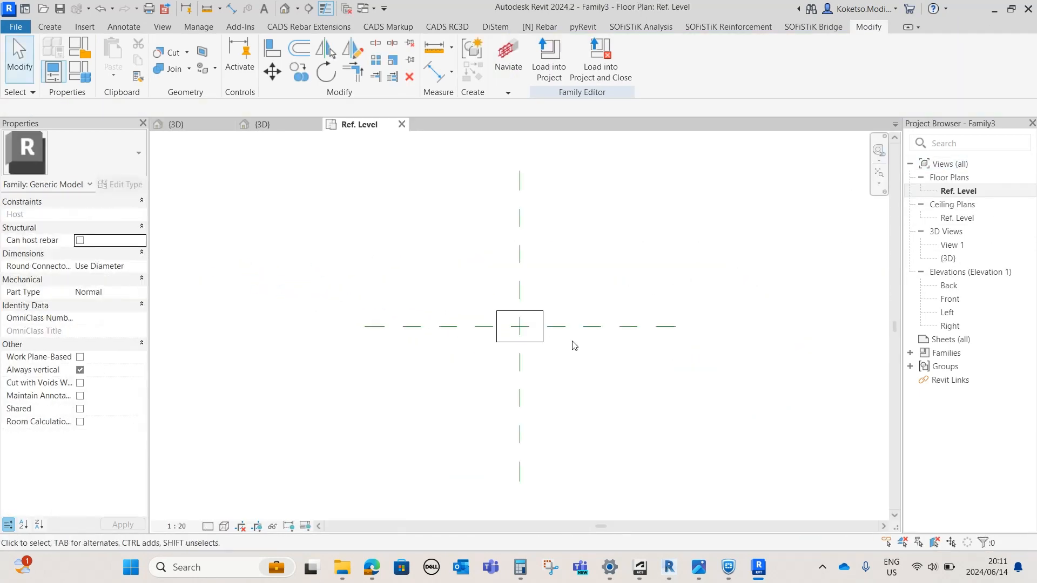
pyautogui.click(58, 32)
pyautogui.click(330, 59)
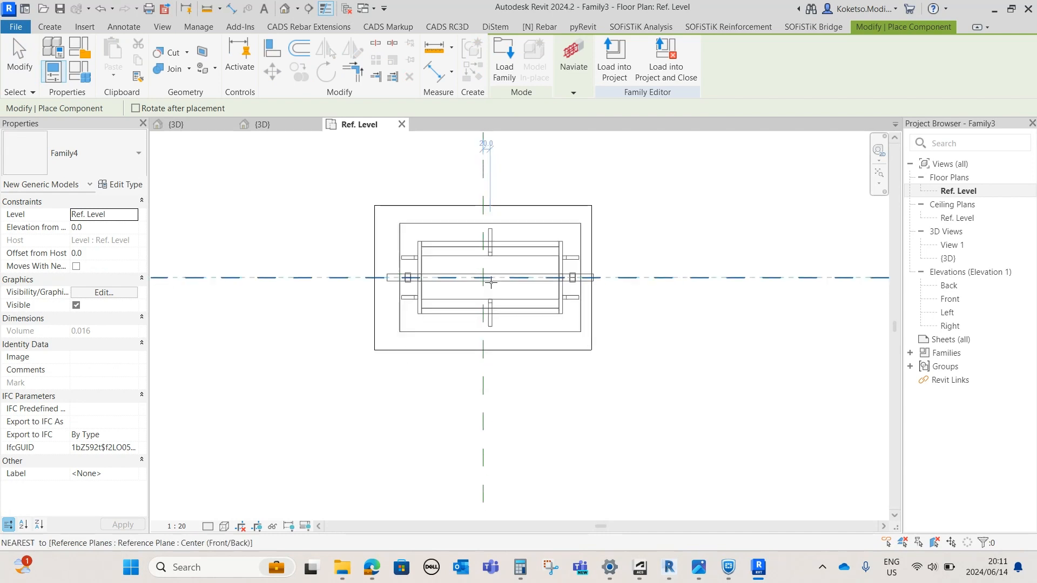
pyautogui.click(484, 278)
pyautogui.press('Escape')
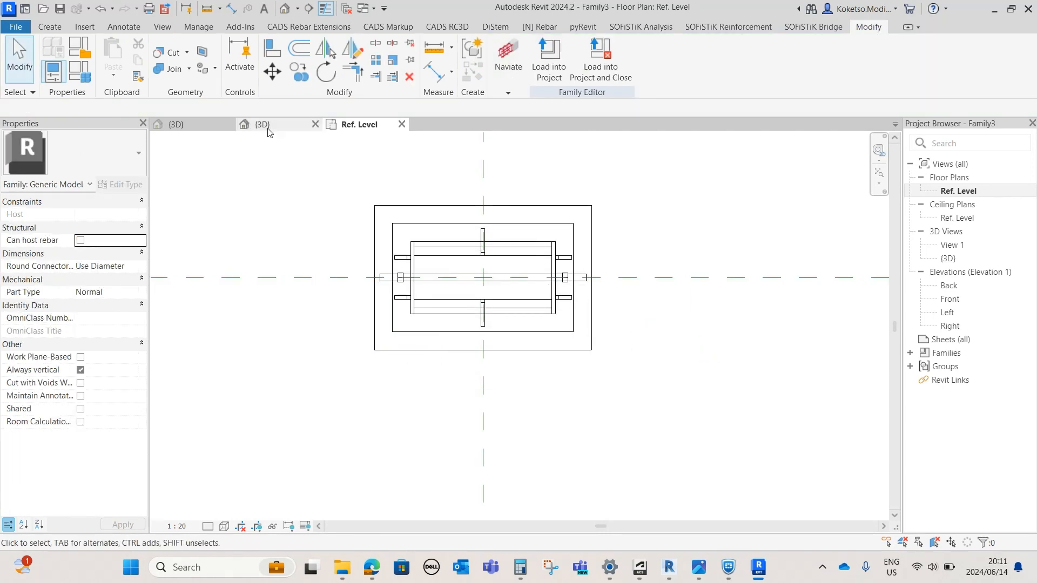
# Load Family5 into Family3, close it without saving, and use the existing shared Family4 sub-component.
pyautogui.click(268, 128)
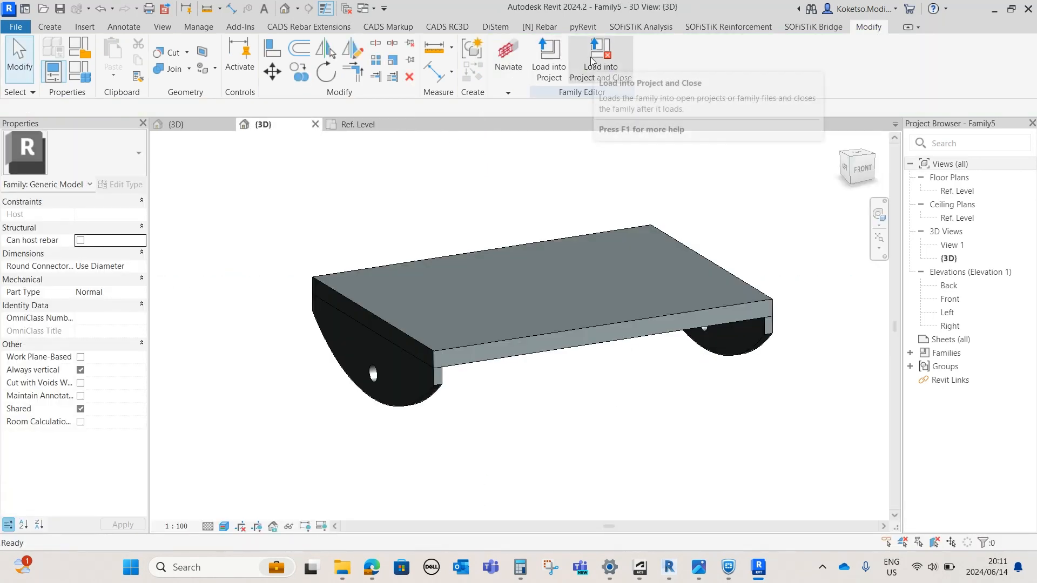
pyautogui.click(599, 68)
pyautogui.click(537, 285)
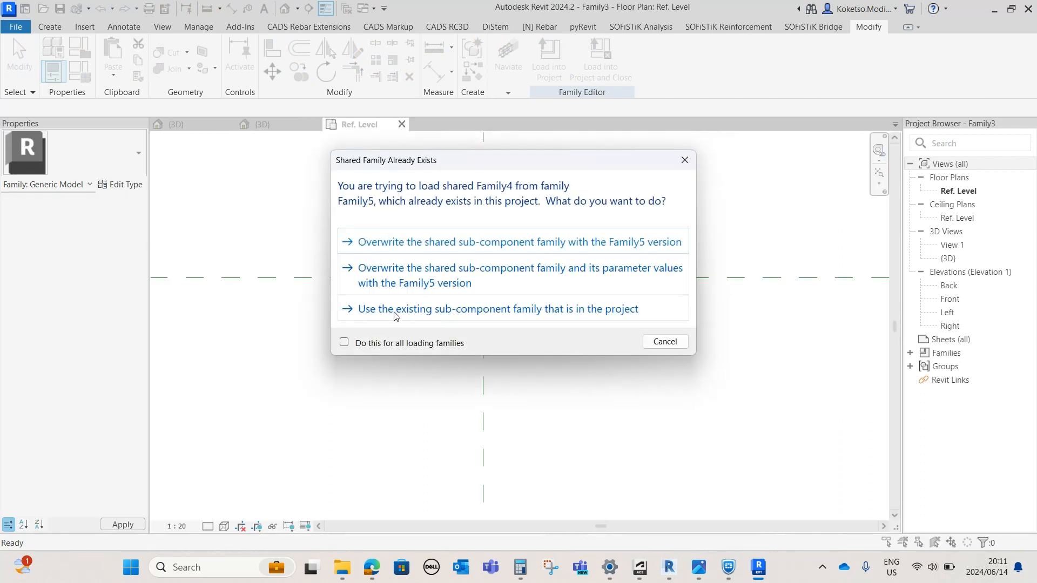
pyautogui.click(464, 309)
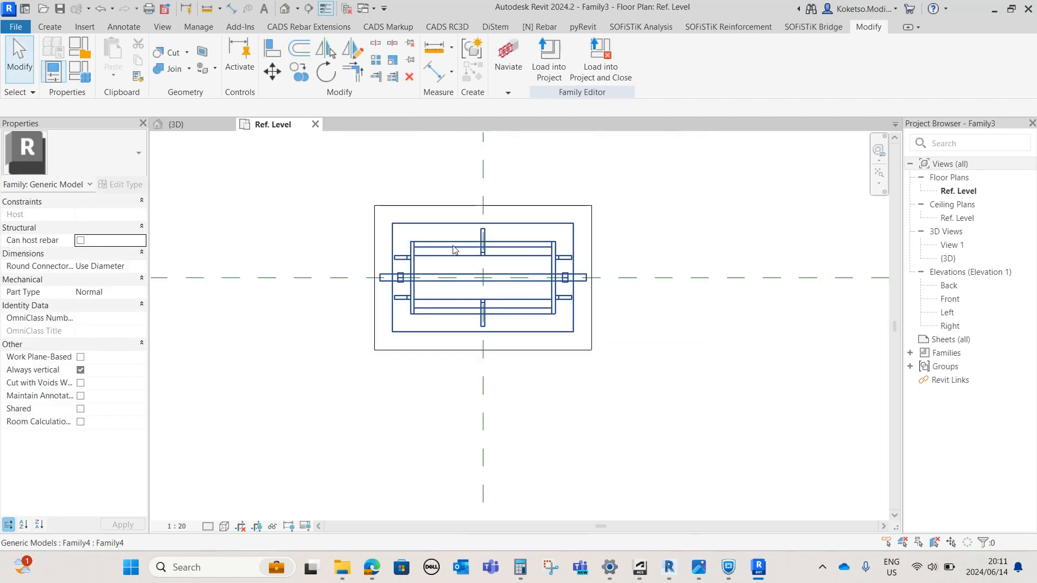
# In the Left elevation, move Family4 up about 180 mm so its curved base rests on the block's top, and check it in 3D.
pyautogui.doubleClick(950, 312)
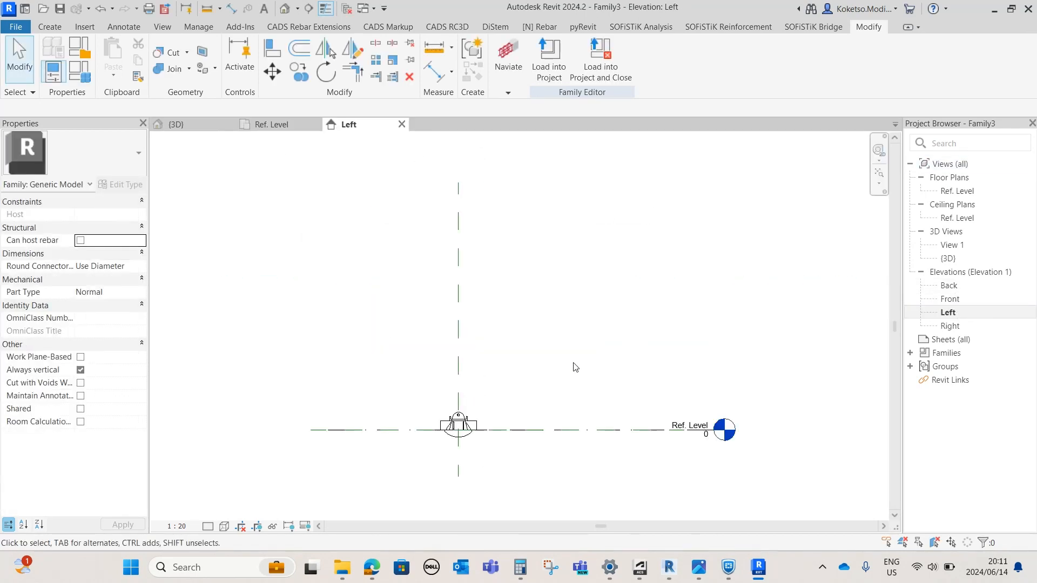
pyautogui.scroll(6, 478, 453)
pyautogui.click(417, 297)
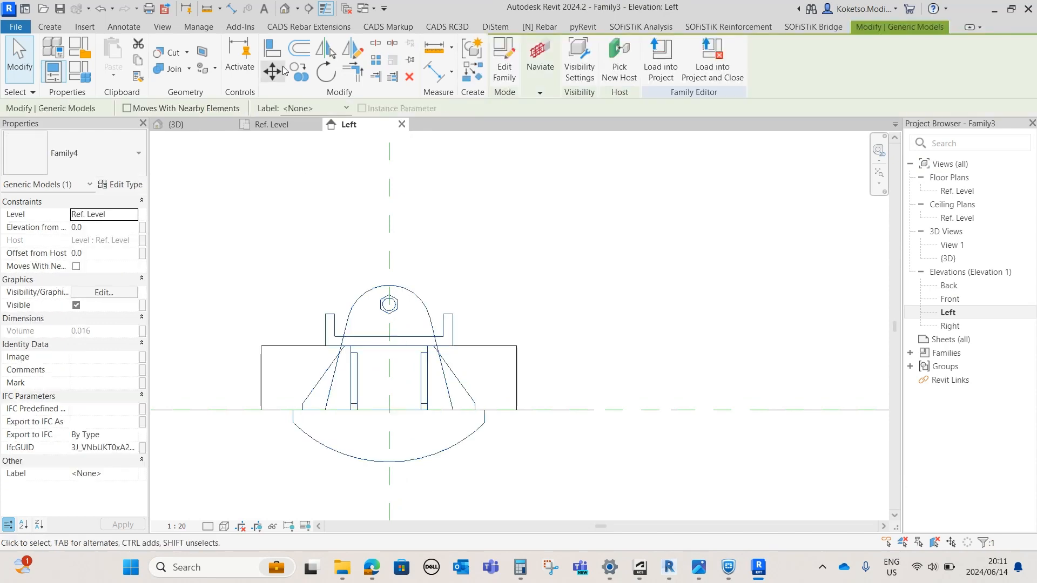
pyautogui.click(280, 70)
pyautogui.click(389, 461)
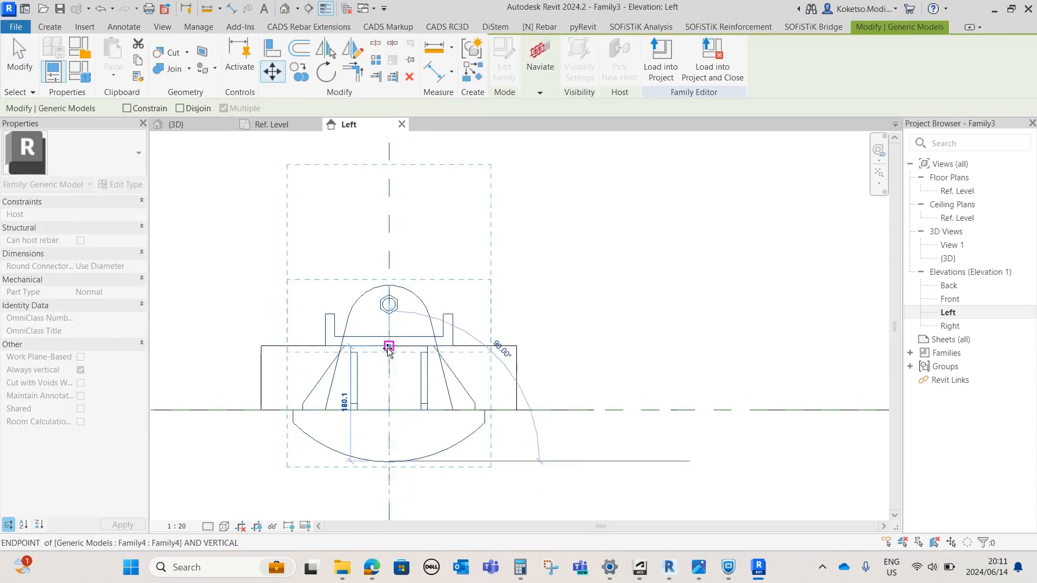
pyautogui.click(389, 346)
pyautogui.scroll(-3, 393, 362)
pyautogui.press('Escape')
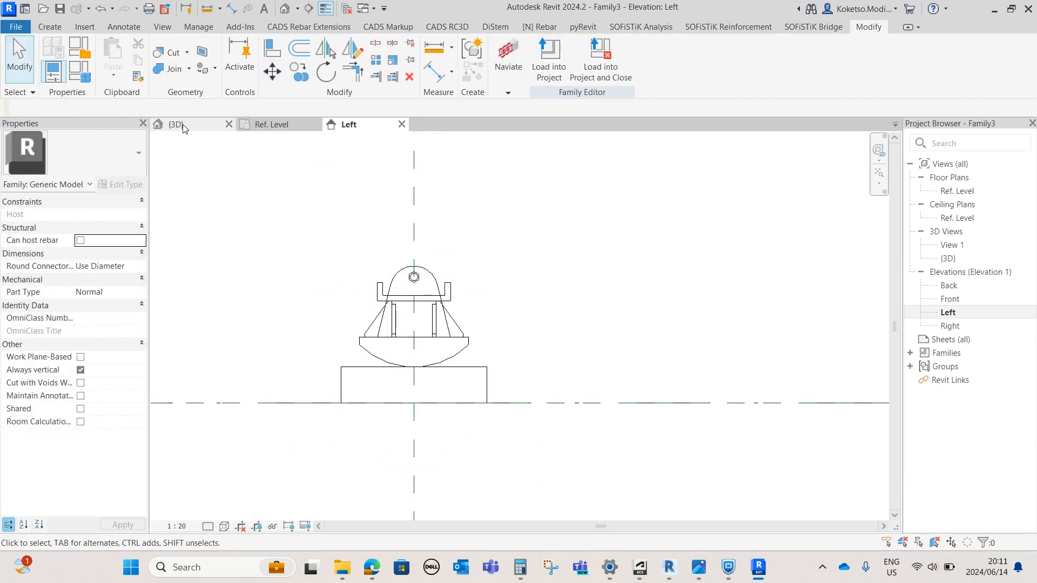
pyautogui.click(182, 128)
pyautogui.keyDown('shift'); pyautogui.moveTo(530, 367); pyautogui.dragTo(564, 425, button='middle'); pyautogui.keyUp('shift')
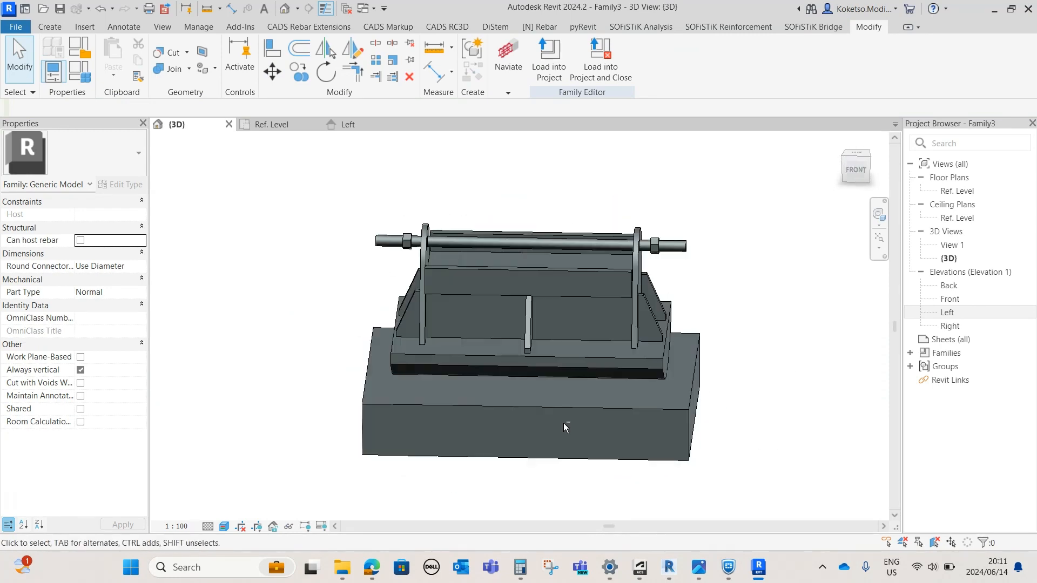
# In the Ref. Level plan, place the Family5 component at the intersection of the center reference planes.
pyautogui.click(272, 124)
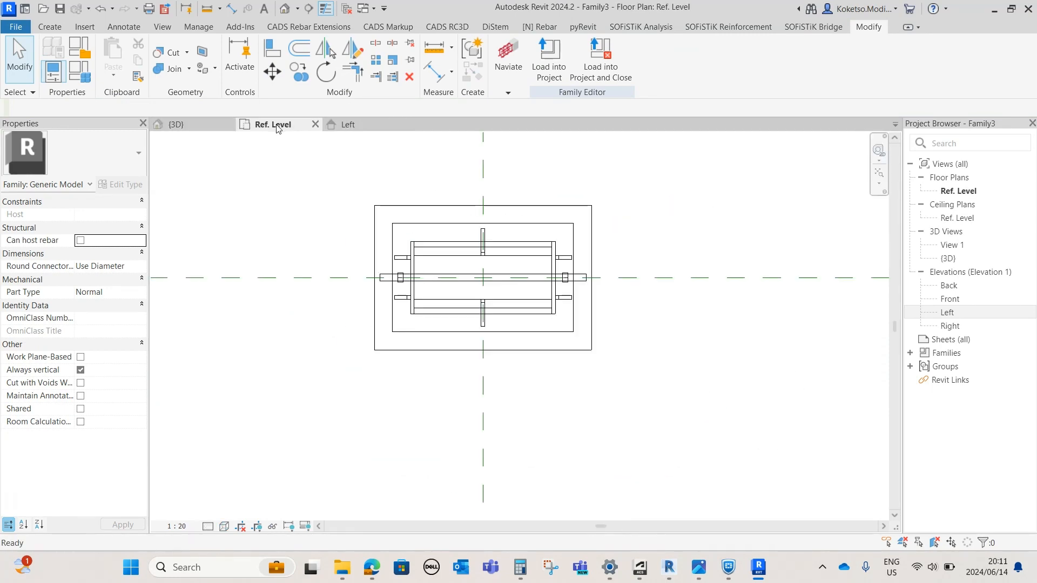
pyautogui.click(39, 27)
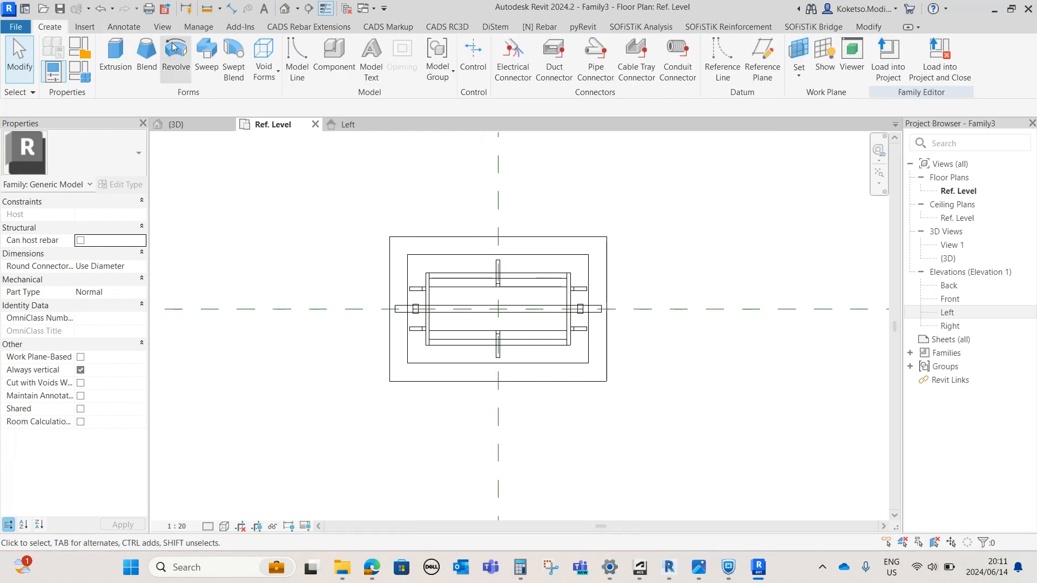
pyautogui.click(334, 54)
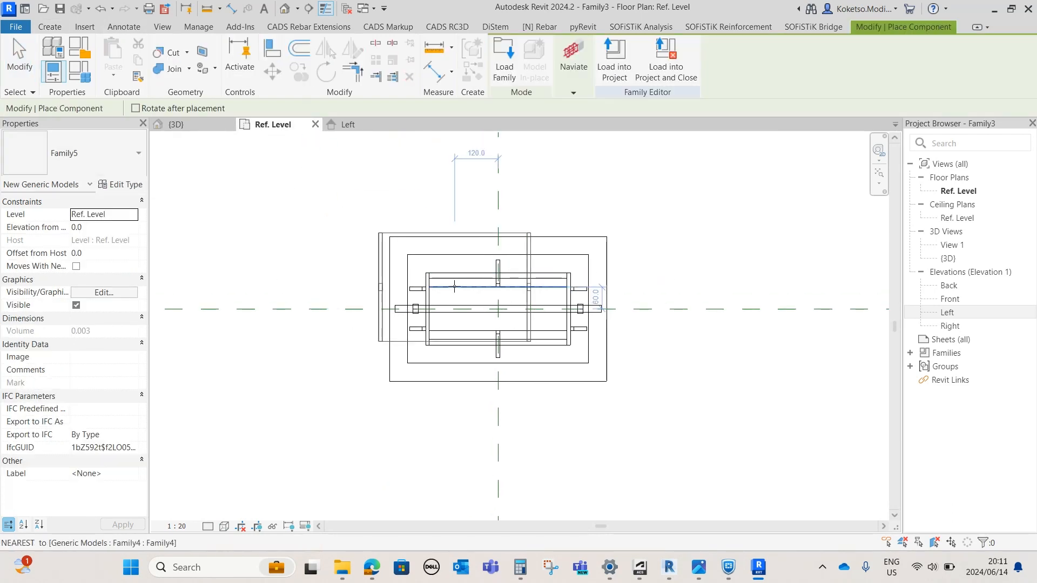
pyautogui.scroll(4, 484, 317)
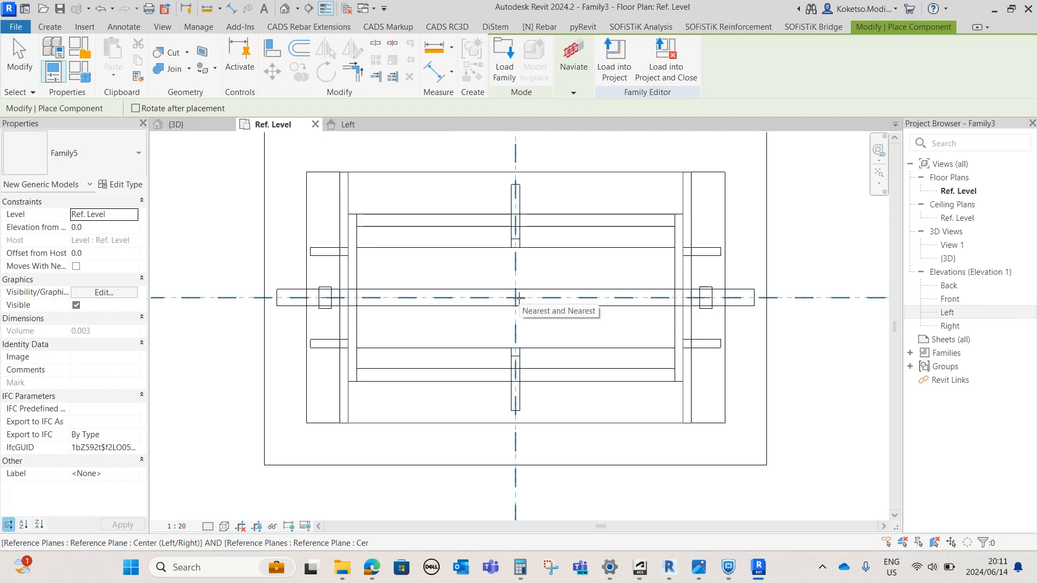
pyautogui.press('Escape')
# In the Left elevation, move Family5 up 375 mm so its holes align with Family4's rod, and inspect the assembly in 3D.
pyautogui.click(349, 125)
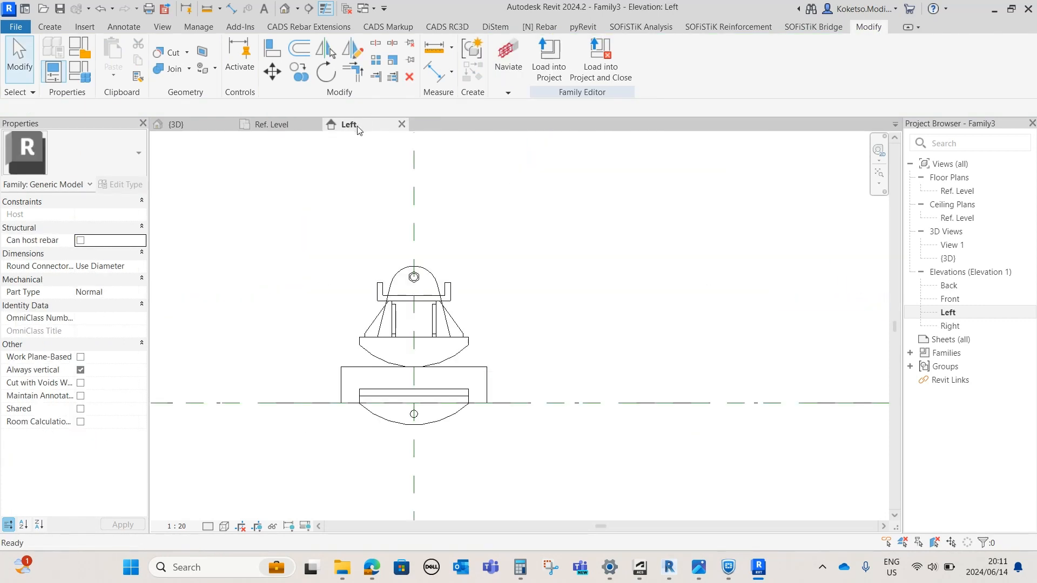
pyautogui.click(424, 403)
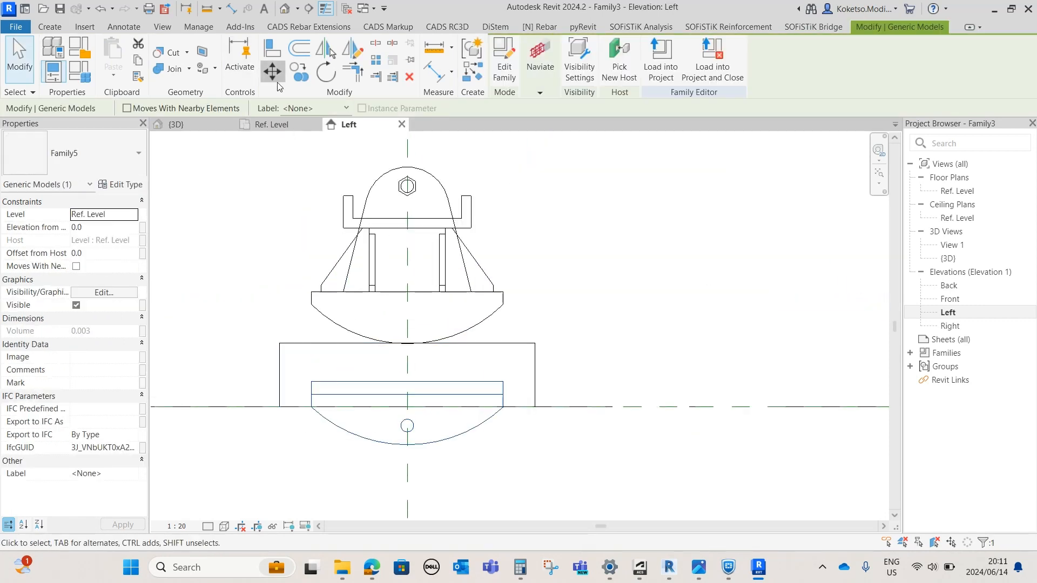
pyautogui.click(272, 72)
pyautogui.scroll(3, 424, 437)
pyautogui.click(435, 445)
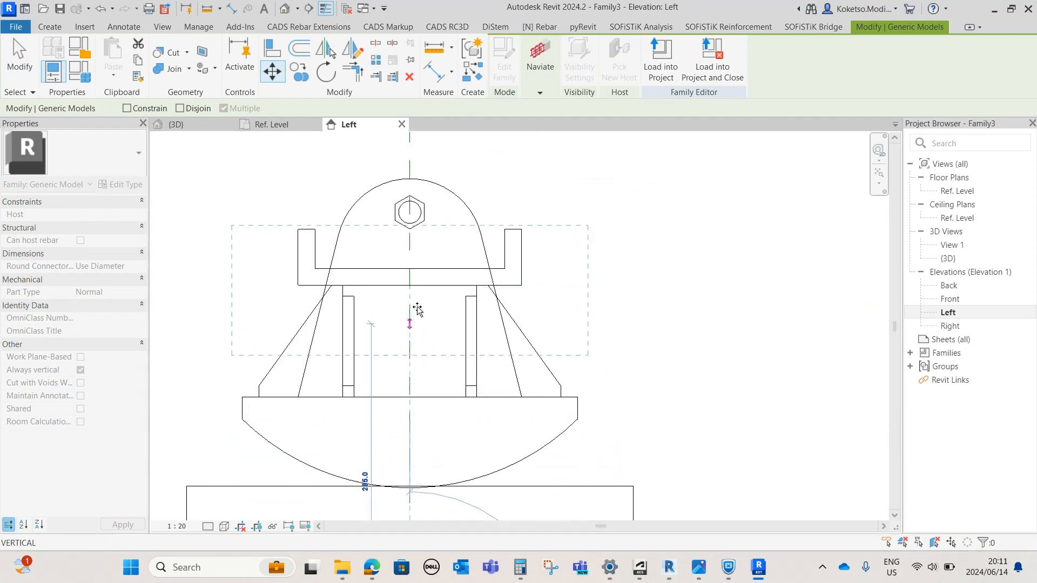
pyautogui.click(410, 227)
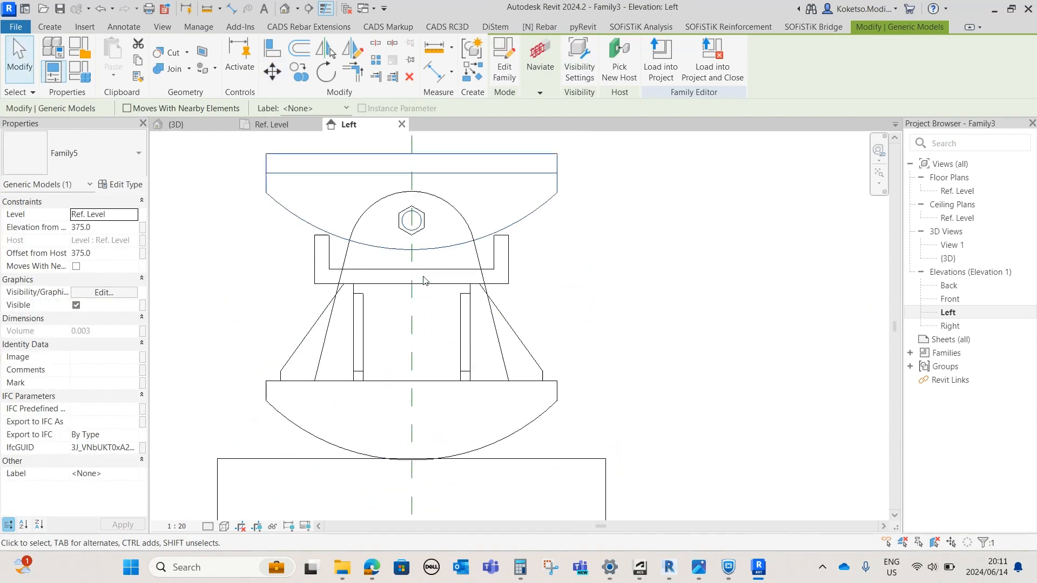
pyautogui.scroll(-2, 424, 280)
pyautogui.click(460, 170)
pyautogui.click(176, 125)
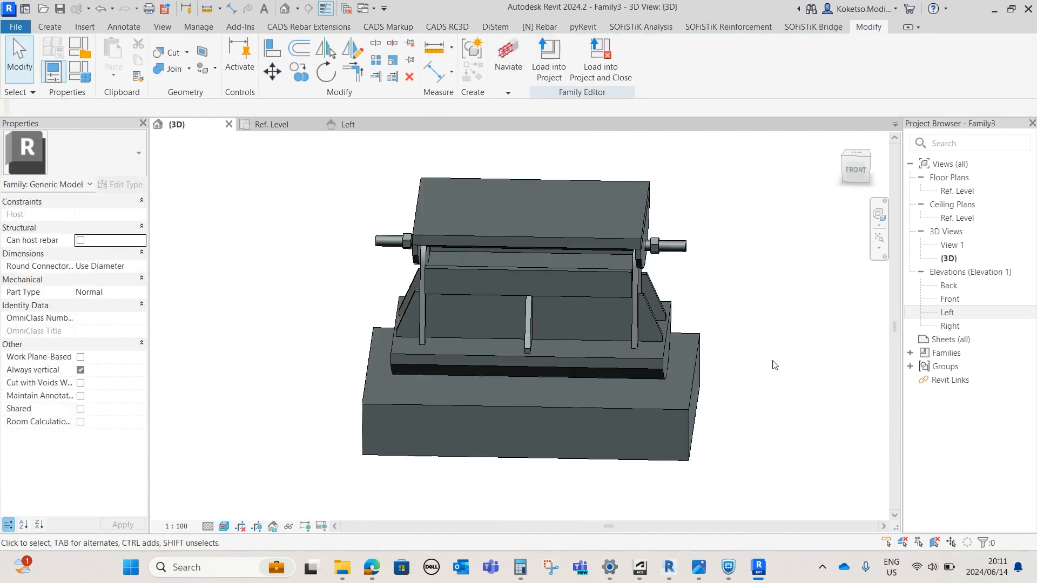
pyautogui.moveTo(775, 366)
pyautogui.keyDown('shift'); pyautogui.mouseDown(button='middle')
pyautogui.moveTo(682, 477)
pyautogui.moveTo(734, 388)
pyautogui.moveTo(592, 451)
pyautogui.moveTo(764, 410)
pyautogui.moveTo(612, 377)
pyautogui.moveTo(562, 416)
pyautogui.moveTo(497, 436)
pyautogui.moveTo(708, 412)
pyautogui.moveTo(704, 434)
pyautogui.moveTo(665, 464)
pyautogui.mouseUp(button='middle'); pyautogui.keyUp('shift')
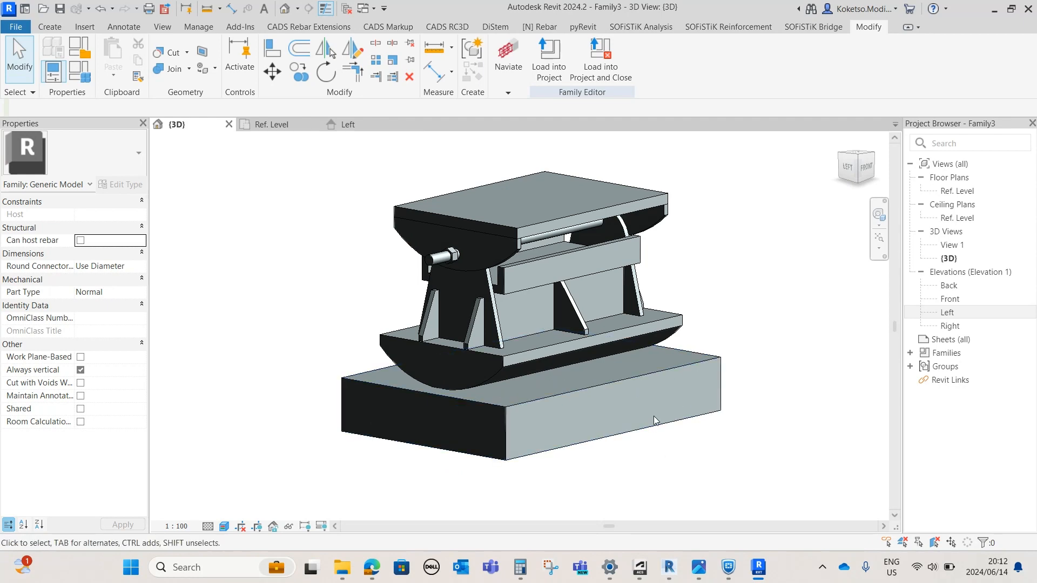
pyautogui.moveTo(612, 419)
pyautogui.keyDown('shift'); pyautogui.mouseDown(button='middle')
pyautogui.moveTo(745, 436)
pyautogui.moveTo(737, 432)
pyautogui.mouseUp(button='middle'); pyautogui.keyUp('shift')
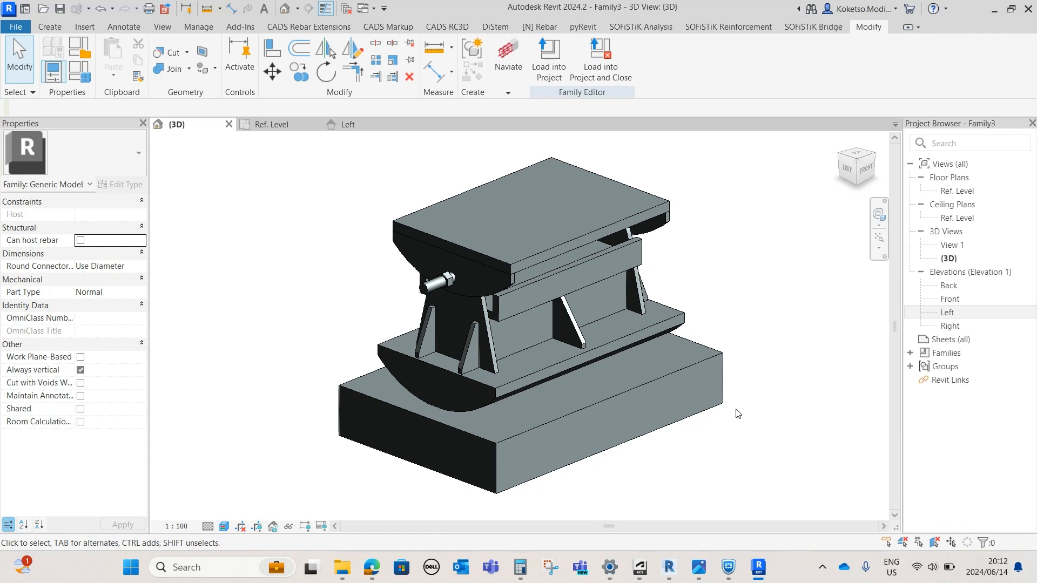
# Inspect the assembled bearing in 3D from the front and both sides, checking the rod, holes and curved base.
pyautogui.keyDown('shift'); pyautogui.moveTo(733, 397); pyautogui.dragTo(627, 380, button='middle'); pyautogui.keyUp('shift')
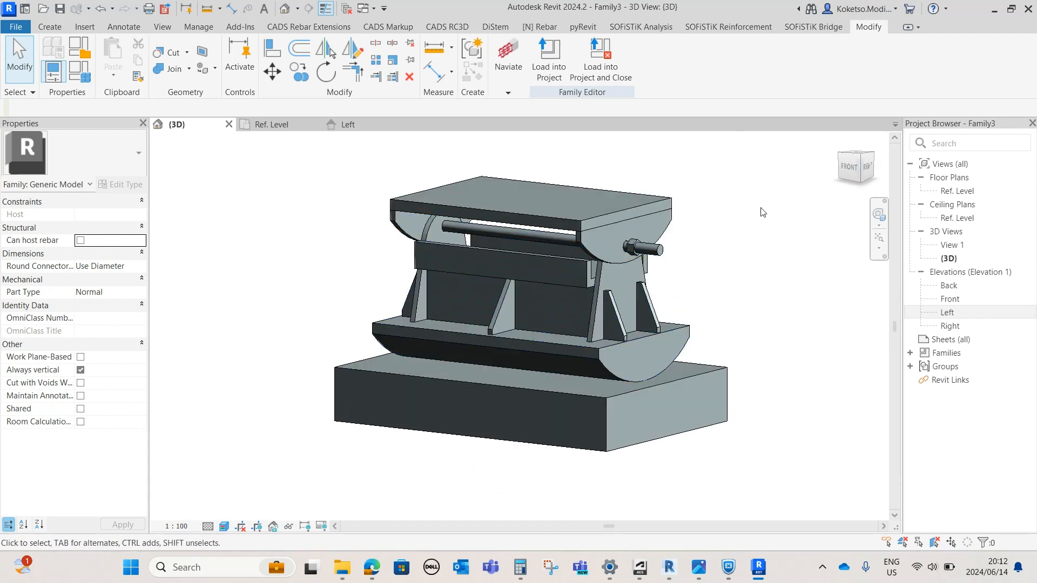
pyautogui.keyDown('shift'); pyautogui.moveTo(762, 296); pyautogui.dragTo(552, 296, button='middle'); pyautogui.keyUp('shift')
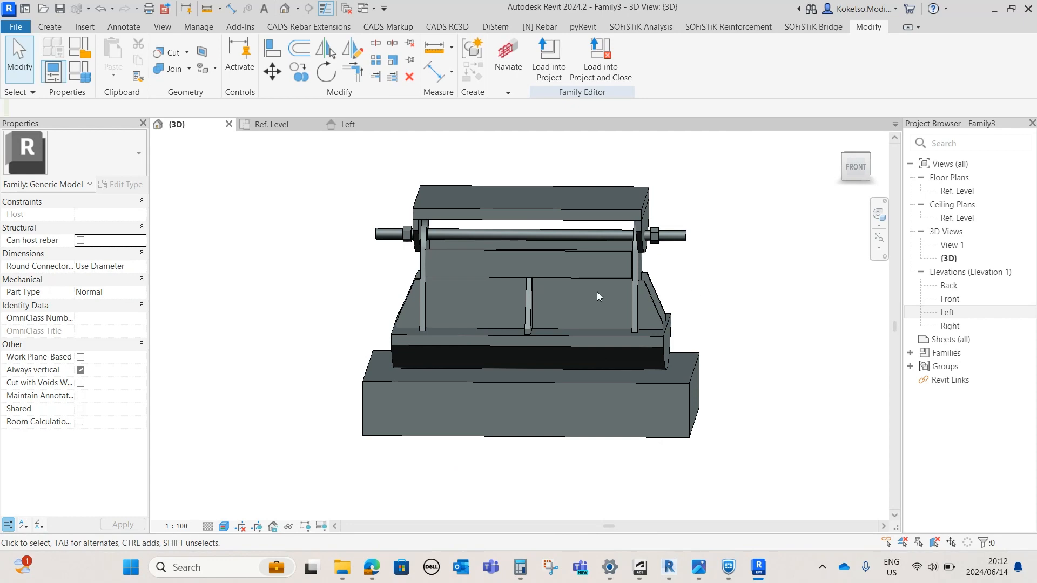
pyautogui.keyDown('shift'); pyautogui.moveTo(479, 349); pyautogui.dragTo(751, 381, button='middle'); pyautogui.keyUp('shift')
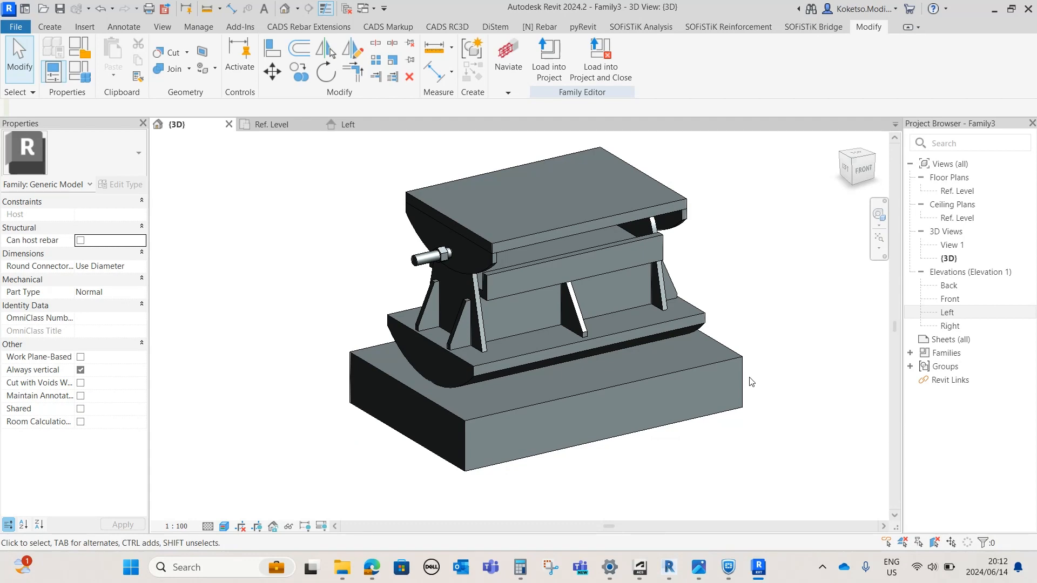
pyautogui.keyDown('shift'); pyautogui.moveTo(701, 369); pyautogui.dragTo(713, 454, button='middle'); pyautogui.keyUp('shift')
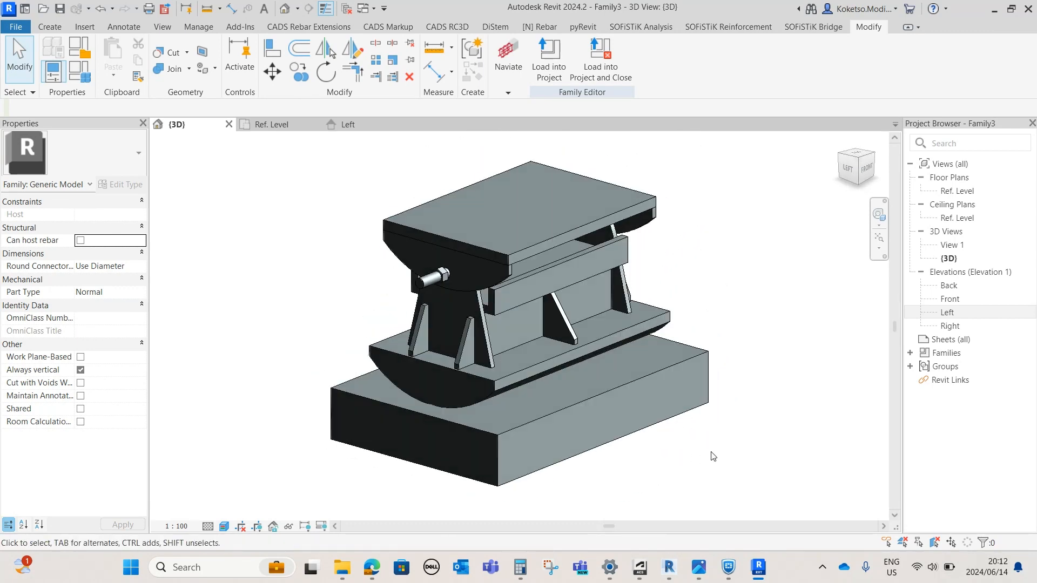
pyautogui.keyDown('shift'); pyautogui.moveTo(822, 477); pyautogui.dragTo(771, 435, button='middle'); pyautogui.keyUp('shift')
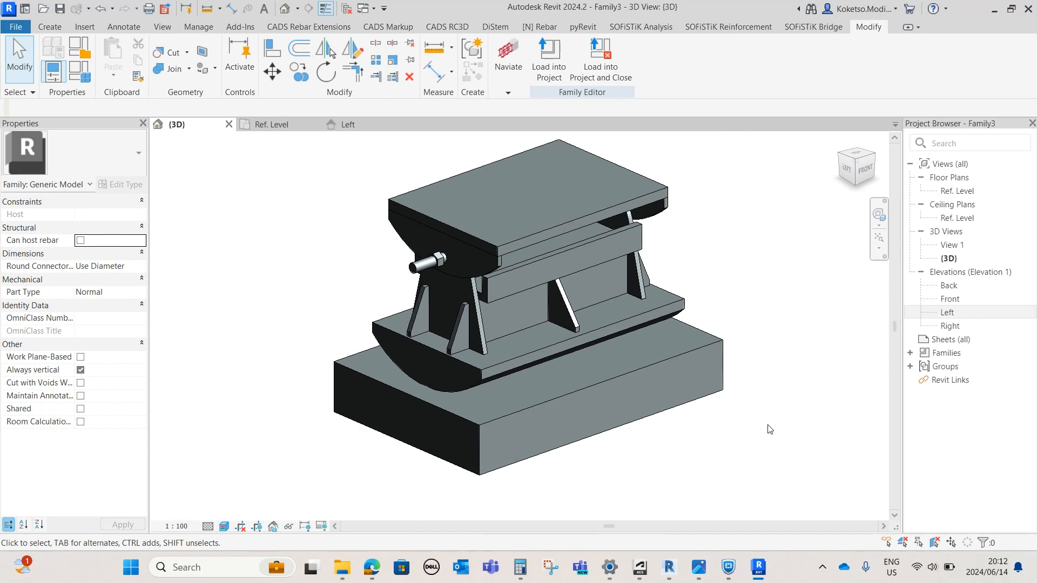
pyautogui.moveTo(692, 356); pyautogui.dragTo(700, 389, button='middle')
pyautogui.moveTo(682, 478)
pyautogui.keyDown('shift'); pyautogui.mouseDown(button='middle')
pyautogui.moveTo(724, 488)
pyautogui.moveTo(689, 472)
pyautogui.moveTo(714, 484)
pyautogui.moveTo(662, 491)
pyautogui.moveTo(685, 494)
pyautogui.moveTo(708, 450)
pyautogui.moveTo(688, 472)
pyautogui.moveTo(679, 465)
pyautogui.moveTo(671, 486)
pyautogui.mouseUp(button='middle'); pyautogui.keyUp('shift')
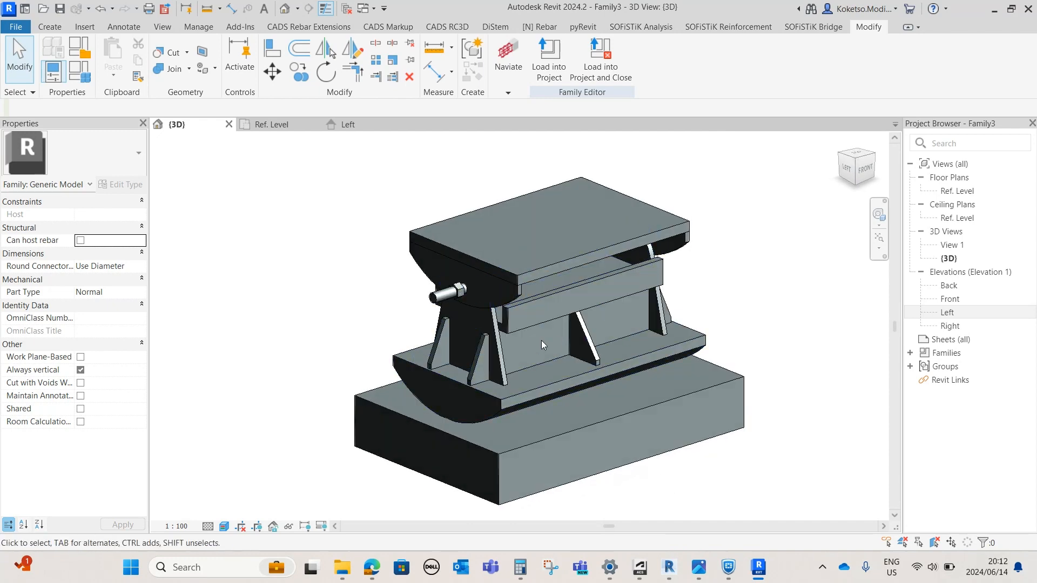
pyautogui.keyDown('shift'); pyautogui.moveTo(749, 465); pyautogui.dragTo(679, 402, button='middle'); pyautogui.keyUp('shift')
pyautogui.scroll(3, 452, 237)
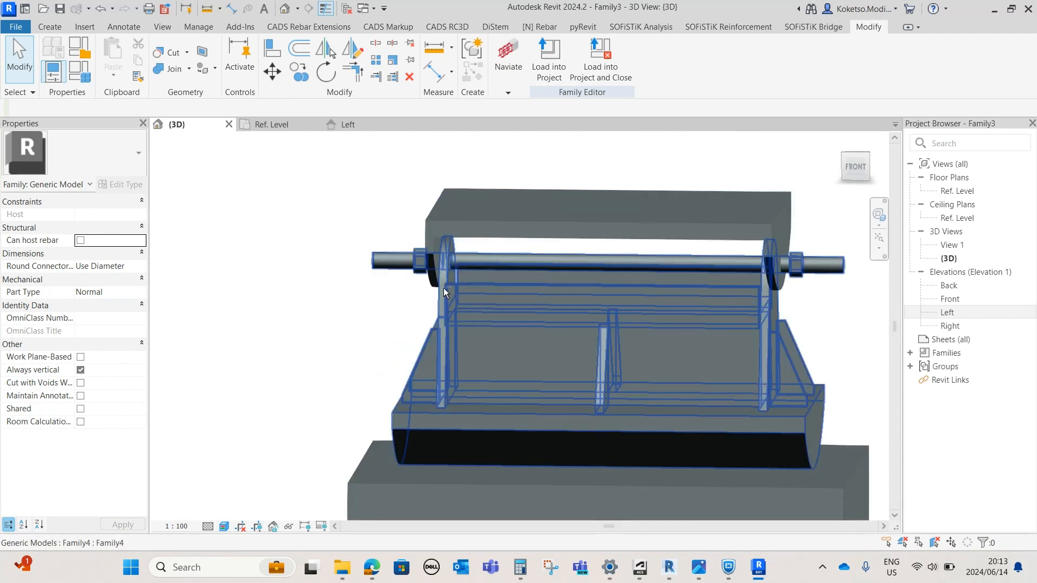
pyautogui.keyDown('shift'); pyautogui.moveTo(442, 287); pyautogui.dragTo(476, 288, button='middle'); pyautogui.keyUp('shift')
pyautogui.scroll(-2, 480, 335)
pyautogui.keyDown('shift'); pyautogui.moveTo(480, 337); pyautogui.dragTo(573, 281, button='middle'); pyautogui.keyUp('shift')
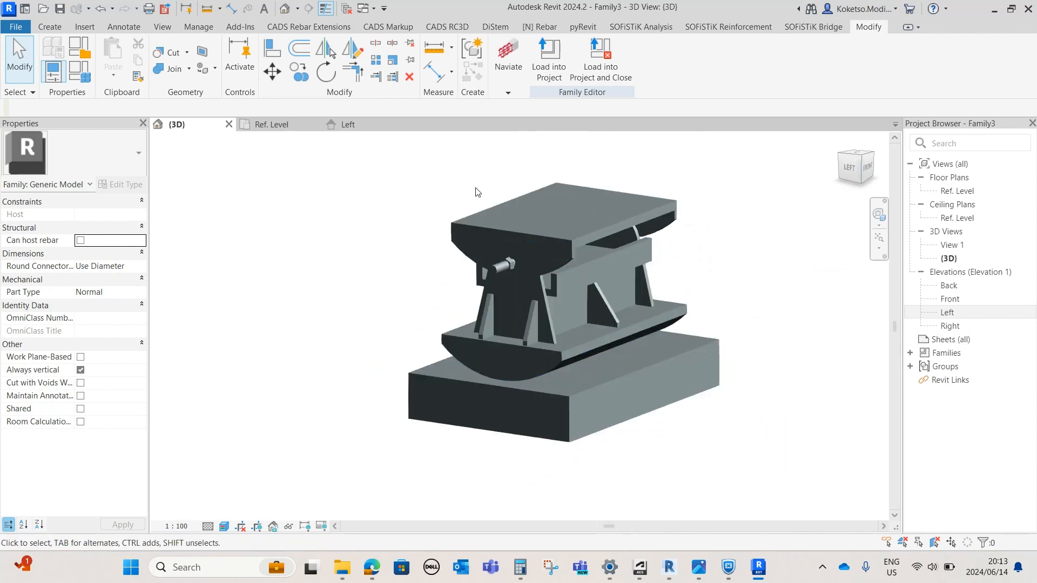
# Create a new project, load Family3 into it, and close the family without saving.
pyautogui.click(26, 9)
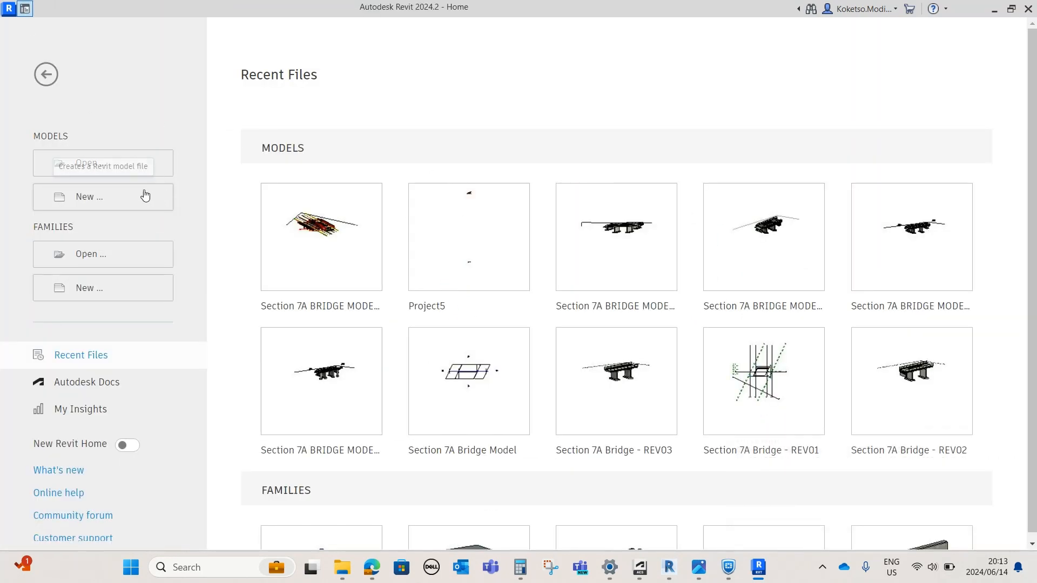
pyautogui.click(102, 197)
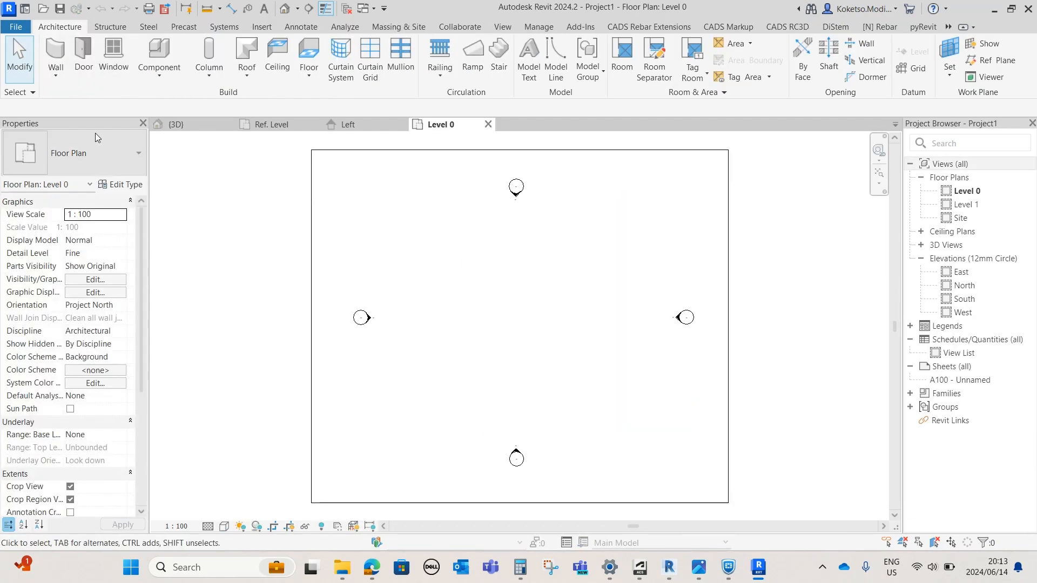
pyautogui.click(209, 130)
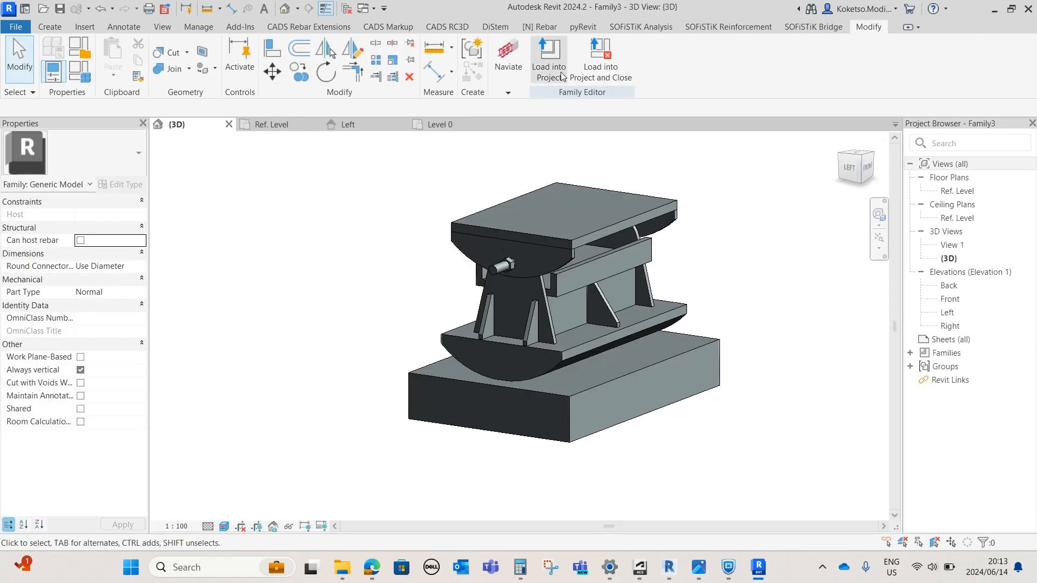
pyautogui.click(601, 60)
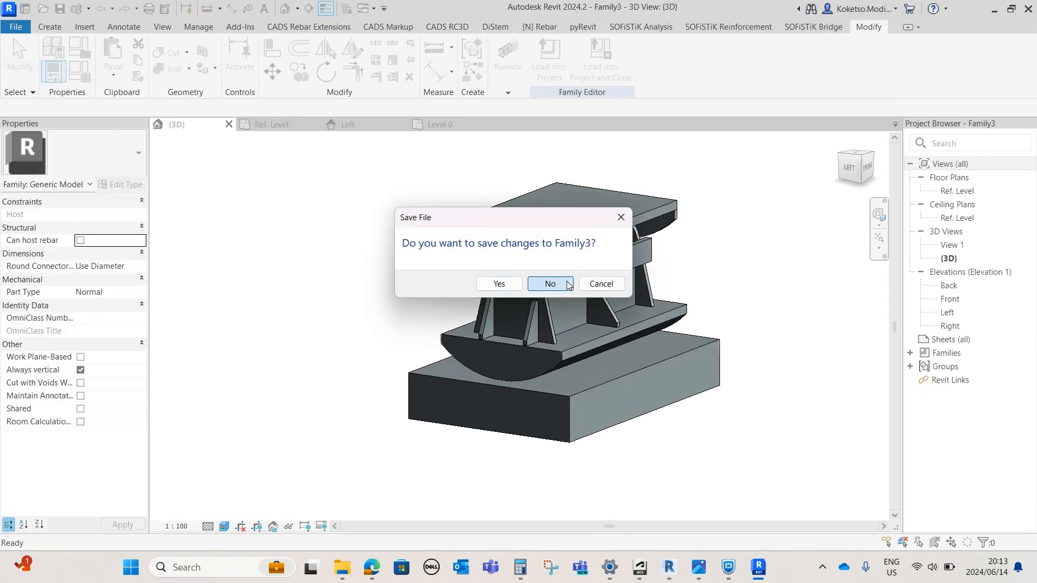
pyautogui.click(550, 284)
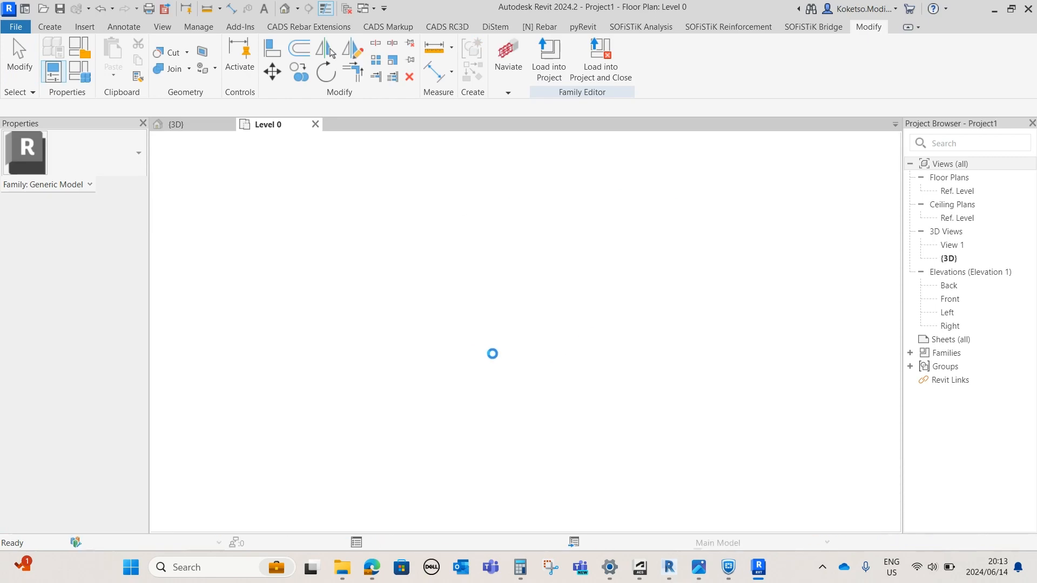
# Place one Family3 instance on the Level 0 plan and show it in the project's 3D view.
pyautogui.press('Escape')
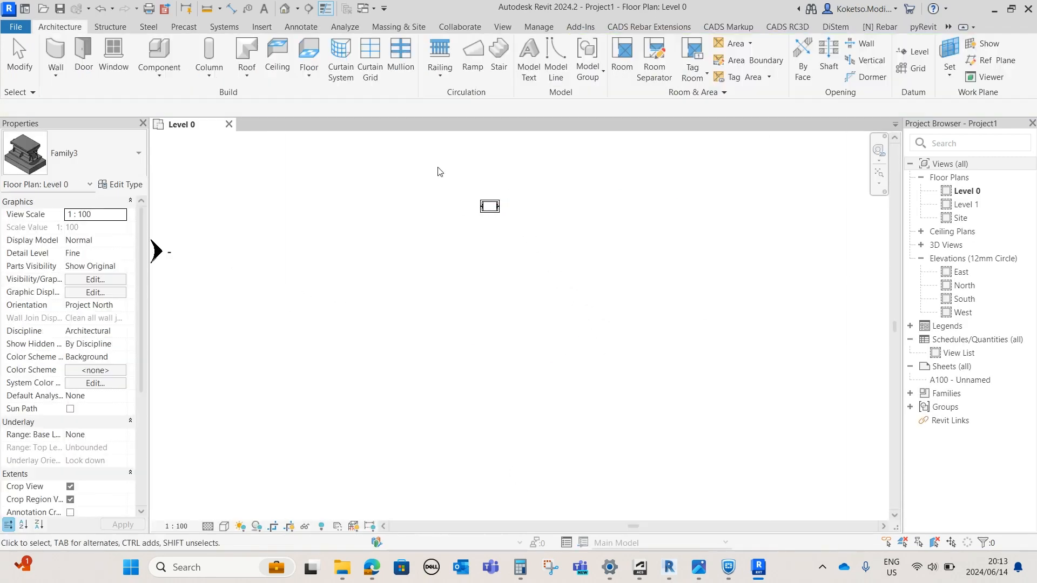
pyautogui.click(285, 8)
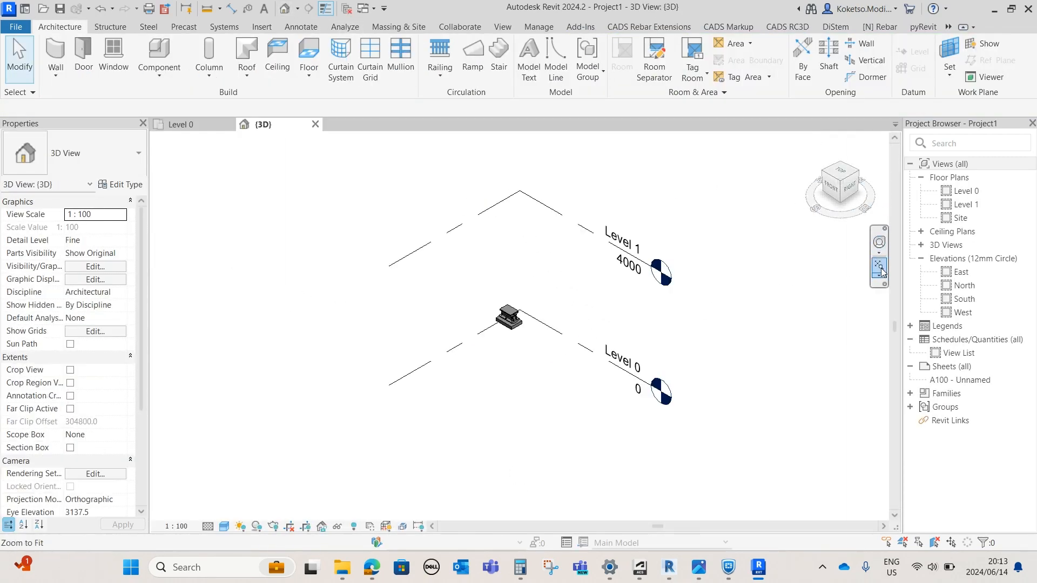
pyautogui.scroll(5, 520, 331)
pyautogui.click(669, 278)
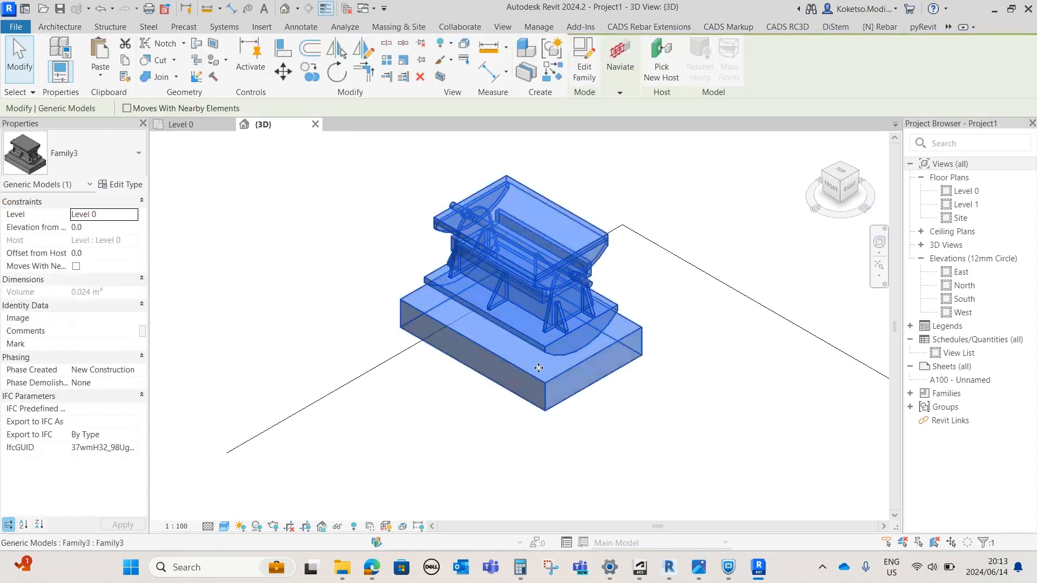
pyautogui.keyDown('shift'); pyautogui.moveTo(669, 277); pyautogui.dragTo(634, 415, button='middle'); pyautogui.keyUp('shift')
pyautogui.press('Escape')
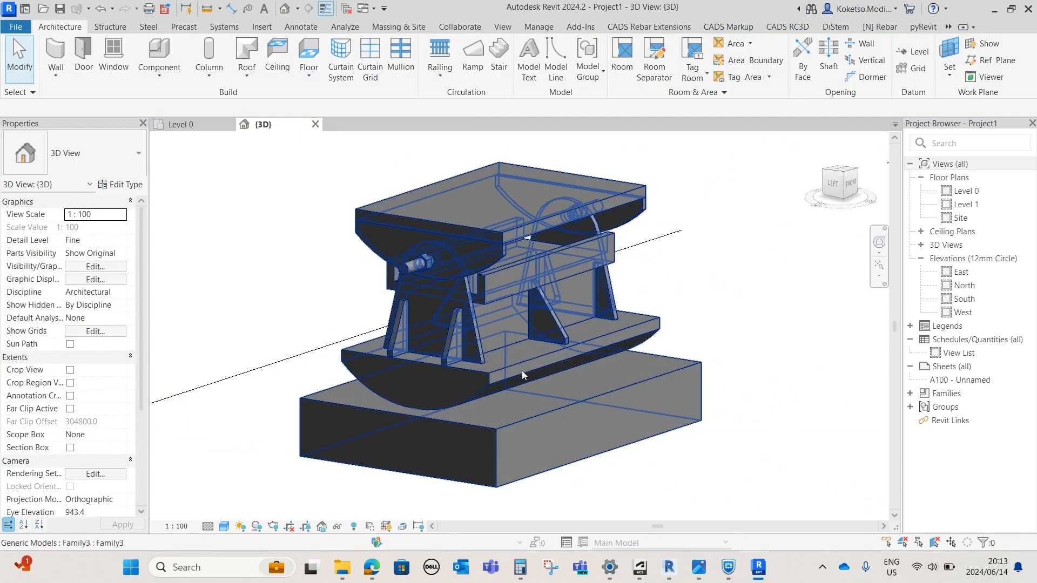
# Select the nested Family5 upper part and the nested Family4 lower part individually to check them as shared components.
pyautogui.click(511, 241)
pyautogui.press('Escape')
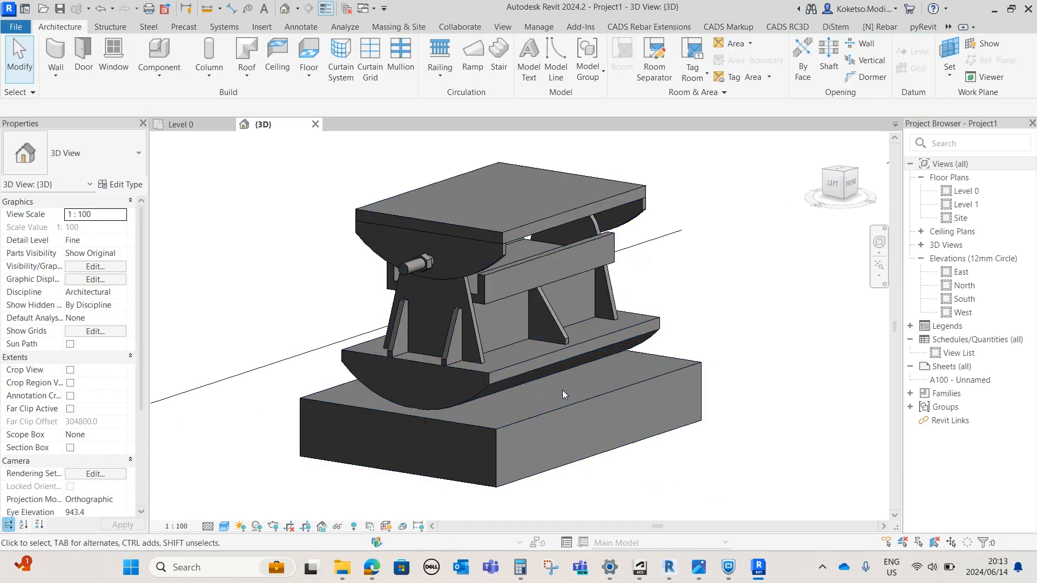
pyautogui.click(479, 223)
pyautogui.keyDown('shift'); pyautogui.moveTo(453, 278); pyautogui.dragTo(461, 330, button='middle'); pyautogui.keyUp('shift')
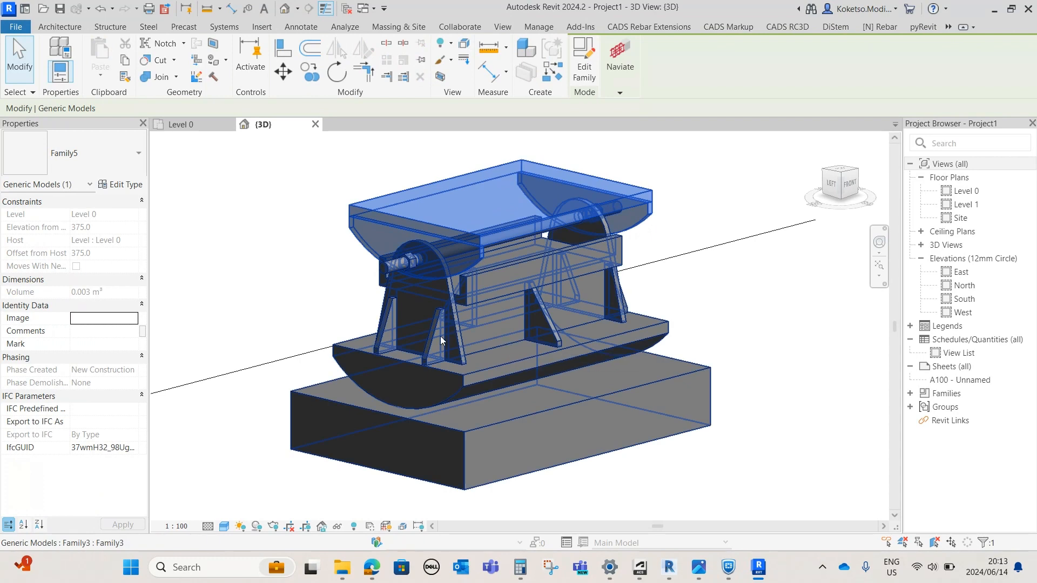
pyautogui.press('Escape')
pyautogui.click(460, 357)
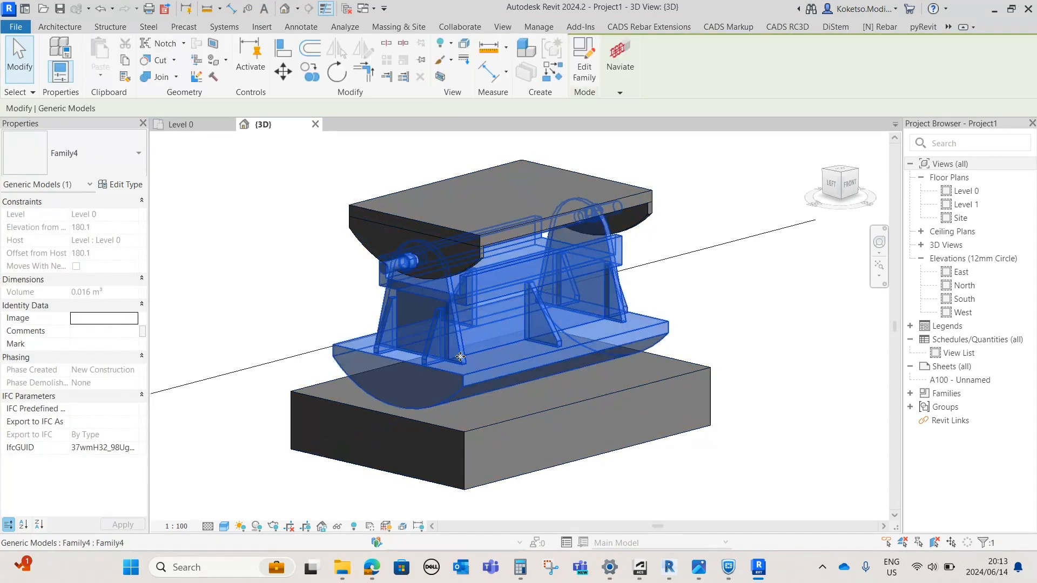
pyautogui.keyDown('shift'); pyautogui.moveTo(460, 356); pyautogui.dragTo(536, 467, button='middle'); pyautogui.keyUp('shift')
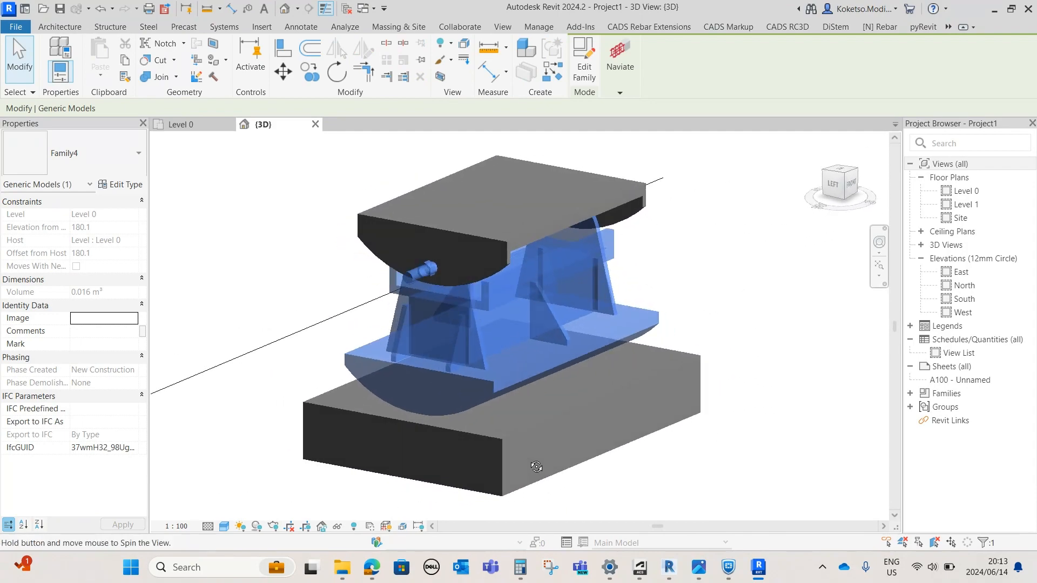
pyautogui.press('Escape')
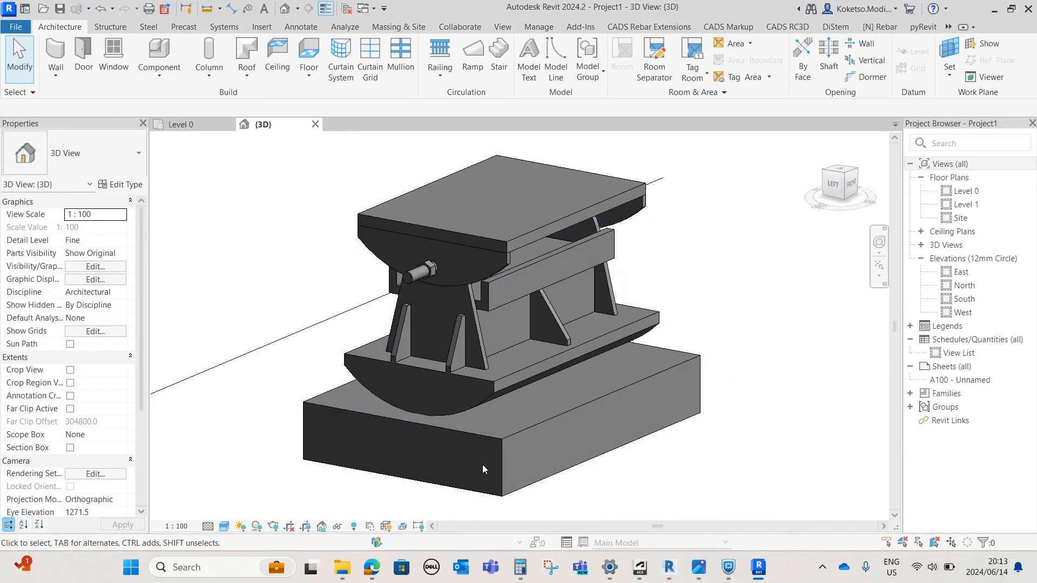
pyautogui.keyDown('shift'); pyautogui.moveTo(560, 463); pyautogui.dragTo(464, 451, button='middle'); pyautogui.keyUp('shift')
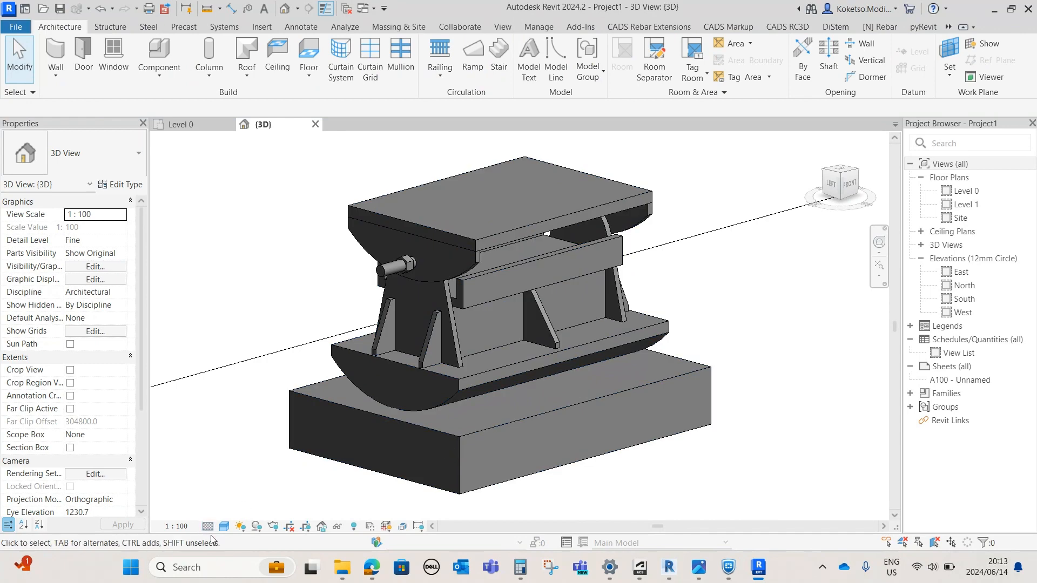
# Change the visual style of the project's 3D view and look over the placed bearing.
pyautogui.click(226, 530)
pyautogui.click(240, 512)
pyautogui.moveTo(551, 266)
pyautogui.keyDown('shift'); pyautogui.mouseDown(button='middle')
pyautogui.moveTo(497, 366)
pyautogui.moveTo(734, 421)
pyautogui.moveTo(729, 513)
pyautogui.mouseUp(button='middle'); pyautogui.keyUp('shift')
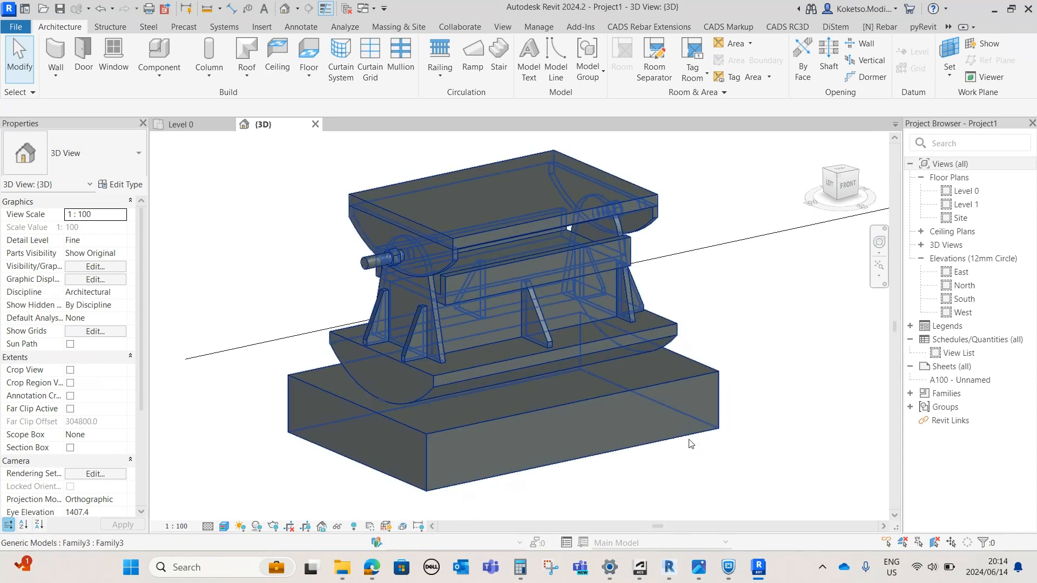
pyautogui.keyDown('shift'); pyautogui.moveTo(682, 424); pyautogui.dragTo(693, 448, button='middle'); pyautogui.keyUp('shift')
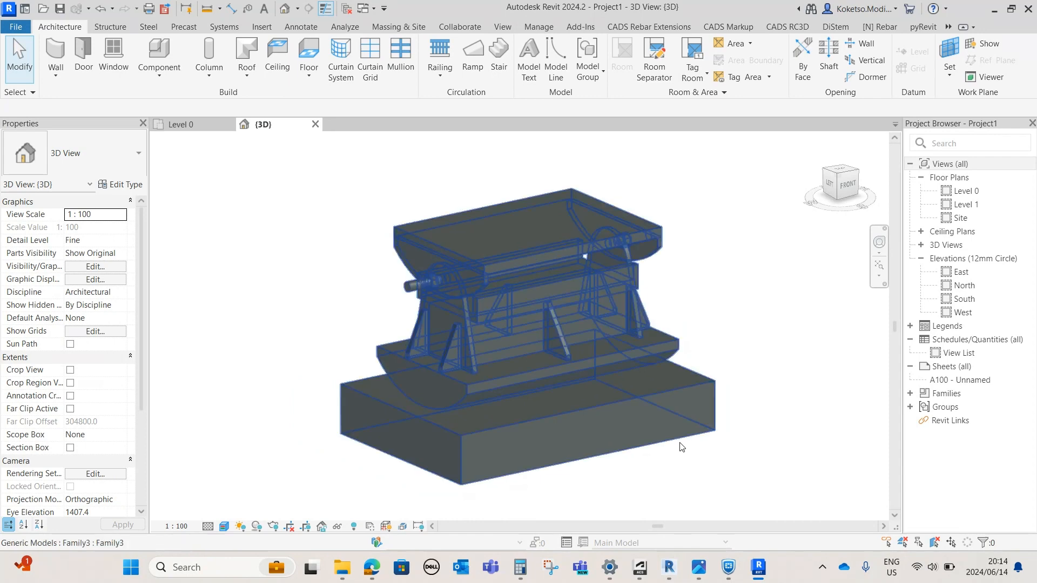
pyautogui.moveTo(367, 578)
pyautogui.click(322, 507)
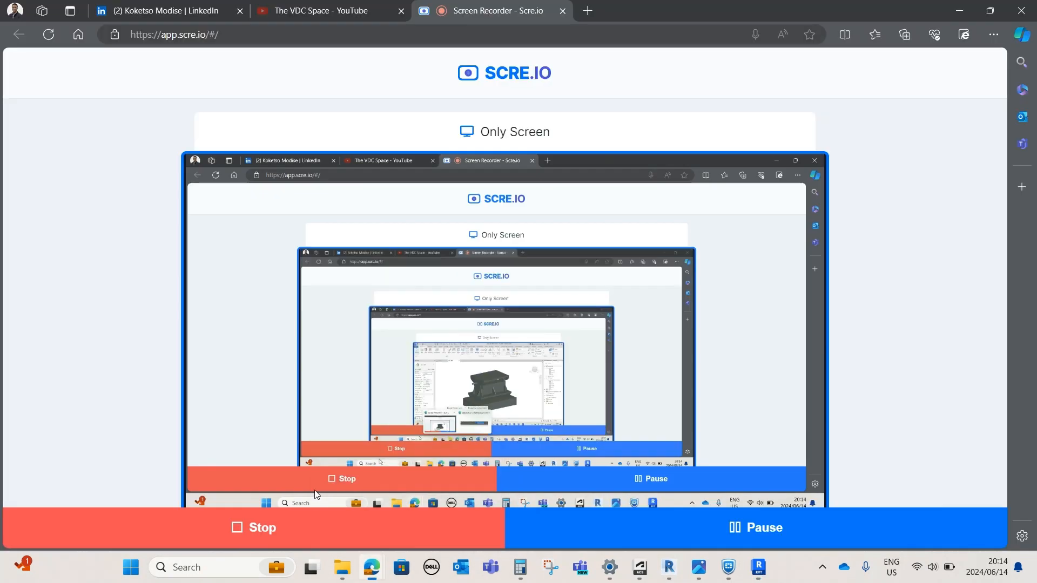